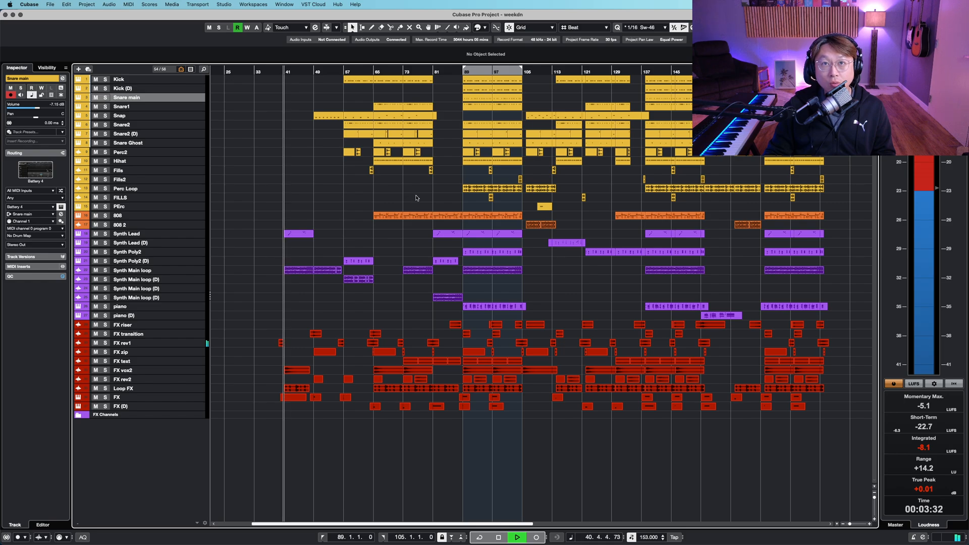
- Scroll through the full arrangement and zoom in horizontally on the timeline while playback runs
{"action": "scroll", "coordinate": [412, 200], "scroll_direction": "down", "scroll_amount": 3}
{"action": "scroll", "coordinate": [458, 226], "scroll_direction": "right", "scroll_amount": 4}
{"action": "key", "text": "h"}
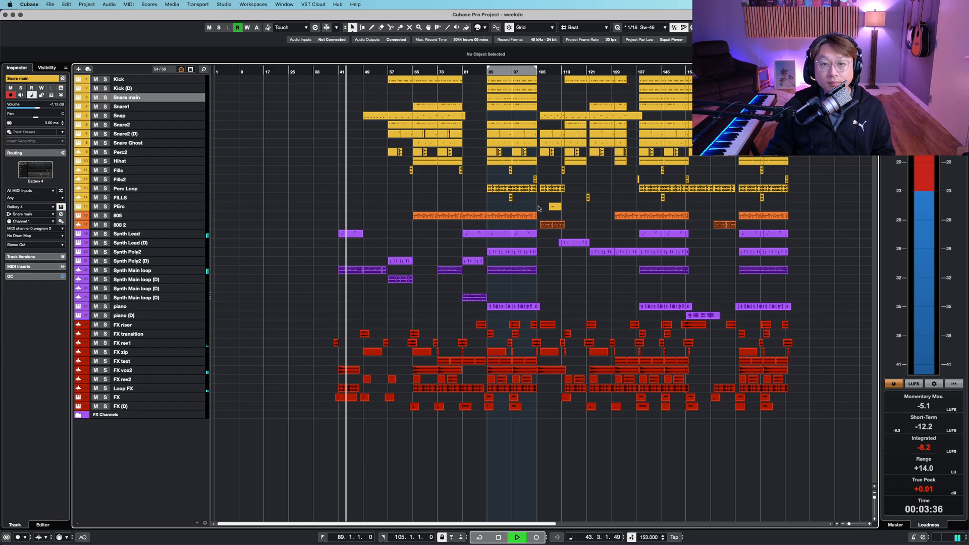
- Enlarge the track heights vertically and scroll down to inspect the snare, percussion and hi-hat parts
{"action": "key", "text": "shift+h"}
{"action": "key", "text": "shift+h"}
{"action": "key", "text": "shift+h"}
{"action": "key", "text": "shift+h"}
{"action": "scroll", "coordinate": [368, 319], "scroll_direction": "down", "scroll_amount": 20}
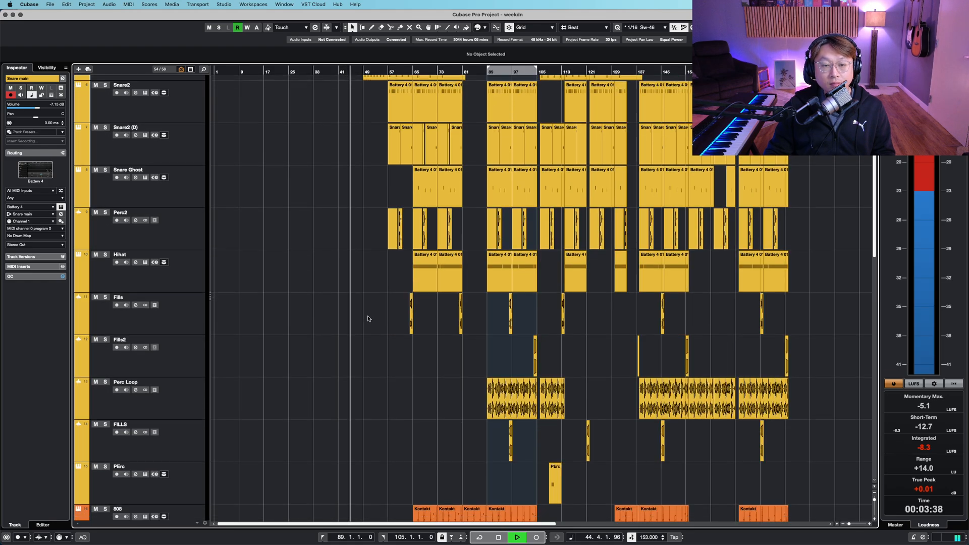
- Zoom further into the timeline and scroll to examine the FX tracks at the bottom of the project
{"action": "key", "text": "h"}
{"action": "key", "text": "h"}
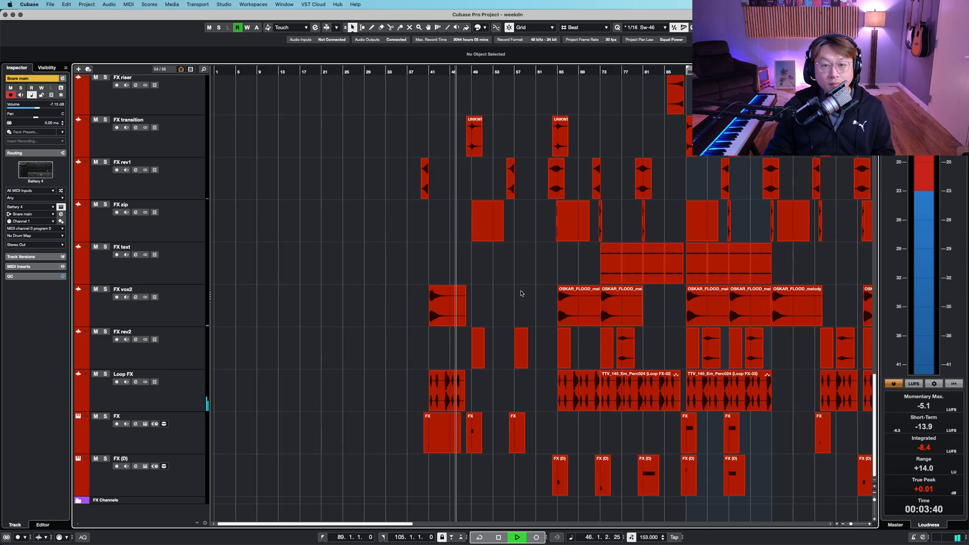
{"action": "key", "text": "h"}
{"action": "scroll", "coordinate": [616, 299], "scroll_direction": "right", "scroll_amount": 6}
{"action": "scroll", "coordinate": [357, 225], "scroll_direction": "up", "scroll_amount": 15}
- Shrink the track heights back to the compact overview and adjust the horizontal zoom on the playback area
{"action": "key", "text": "shift+g"}
{"action": "key", "text": "shift+g"}
{"action": "key", "text": "shift+g"}
{"action": "key", "text": "shift+g"}
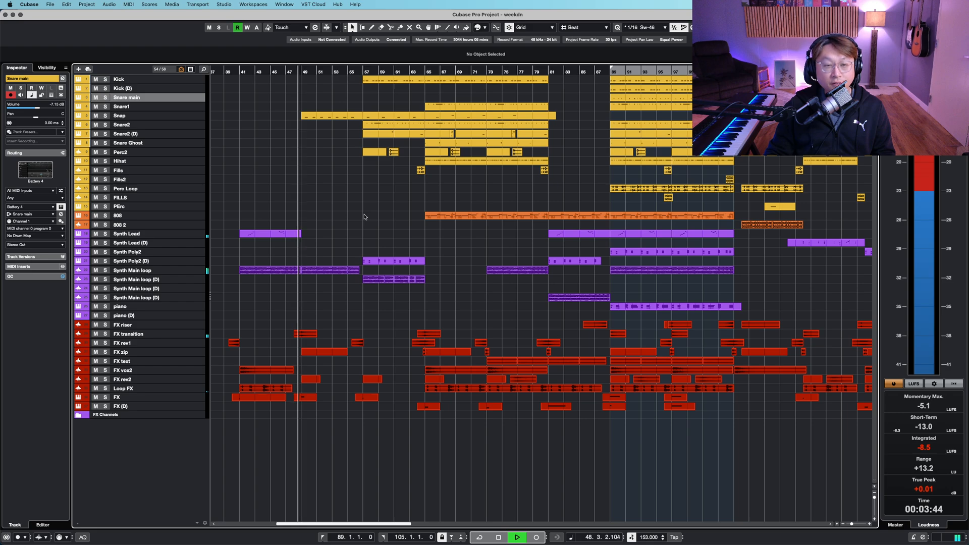
{"action": "key", "text": "h"}
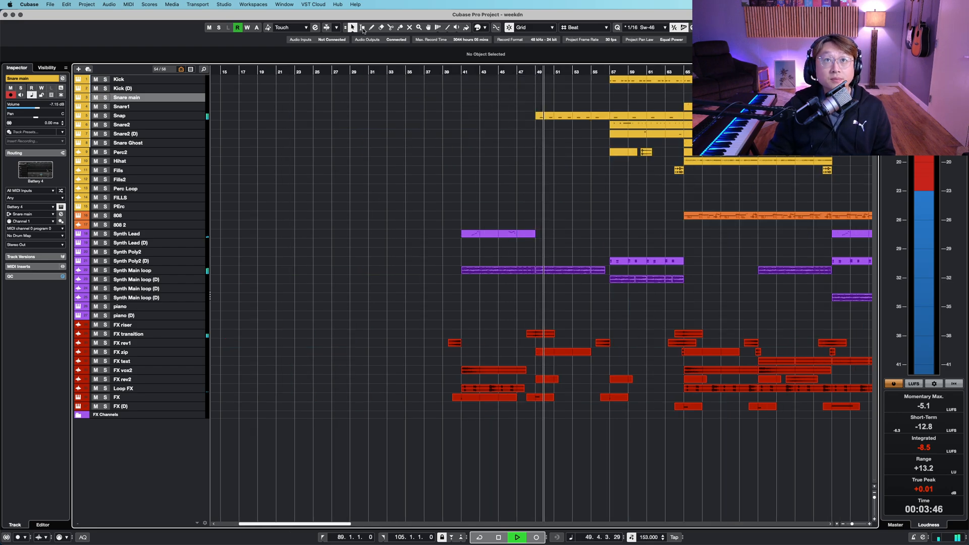
{"action": "key", "text": "g"}
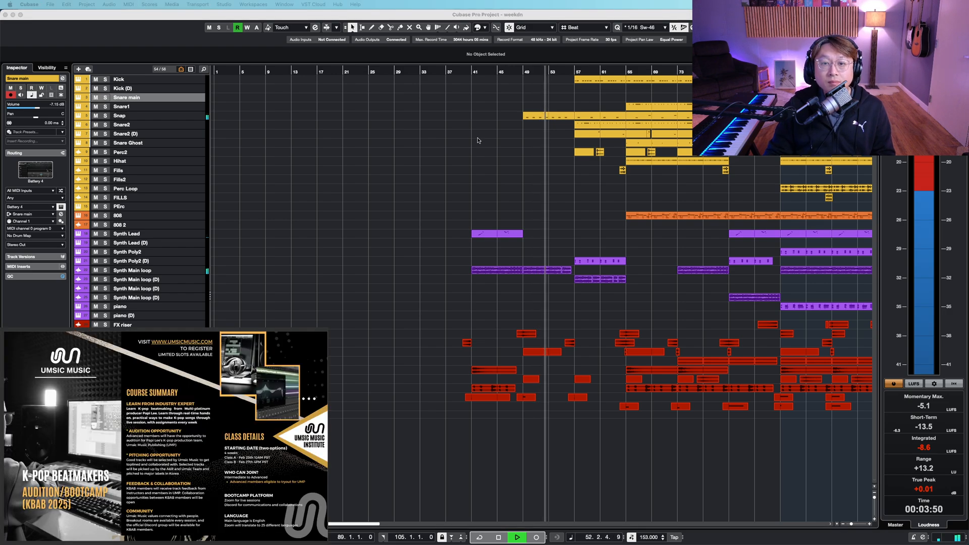
- Toggle the vertical track zoom in and out while scrolling along the drum tracks near bar 50
{"action": "key", "text": "shift+h"}
{"action": "scroll", "coordinate": [596, 260], "scroll_direction": "up", "scroll_amount": 1}
{"action": "scroll", "coordinate": [596, 261], "scroll_direction": "right", "scroll_amount": 5}
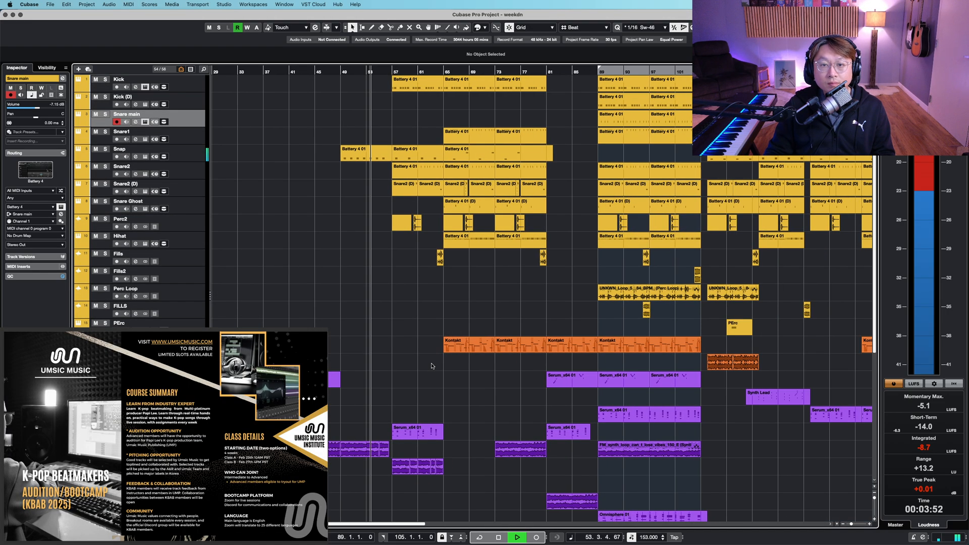
{"action": "key", "text": "shift+g"}
{"action": "key", "text": "shift+h"}
{"action": "scroll", "coordinate": [436, 284], "scroll_direction": "up", "scroll_amount": 1}
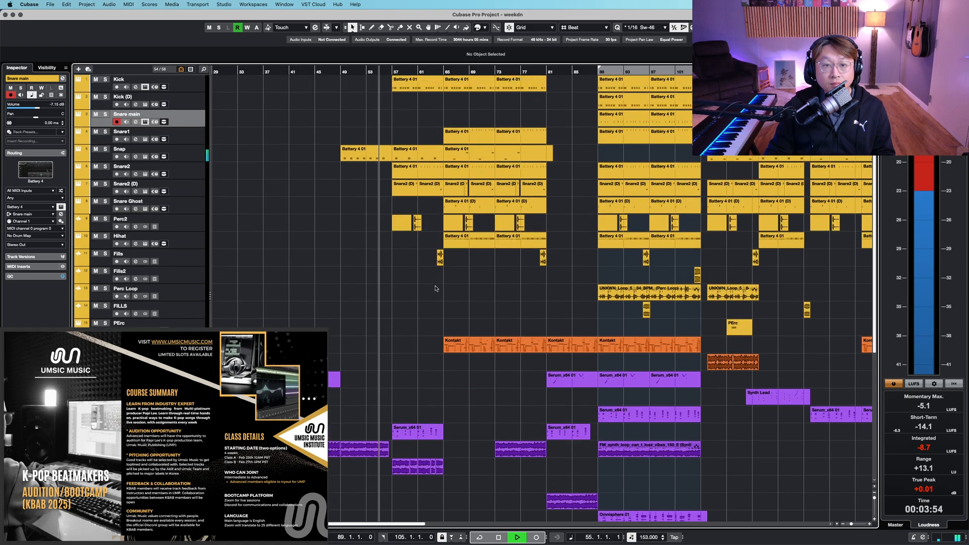
- Zoom in horizontally on the drum and synth parts and scroll around to follow the playhead
{"action": "key", "text": "h"}
{"action": "key", "text": "h"}
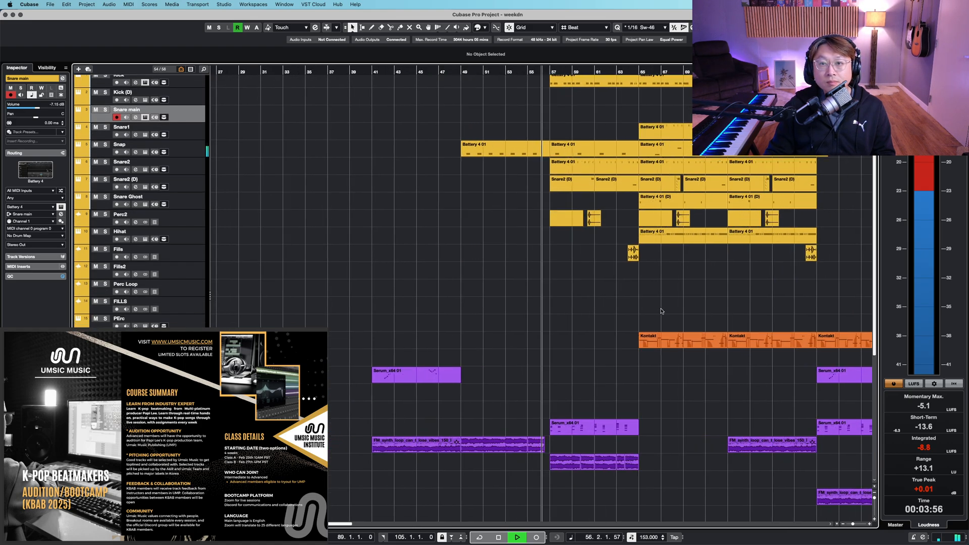
{"action": "key", "text": "h"}
{"action": "scroll", "coordinate": [616, 319], "scroll_direction": "right", "scroll_amount": 1}
{"action": "scroll", "coordinate": [615, 318], "scroll_direction": "right", "scroll_amount": 3}
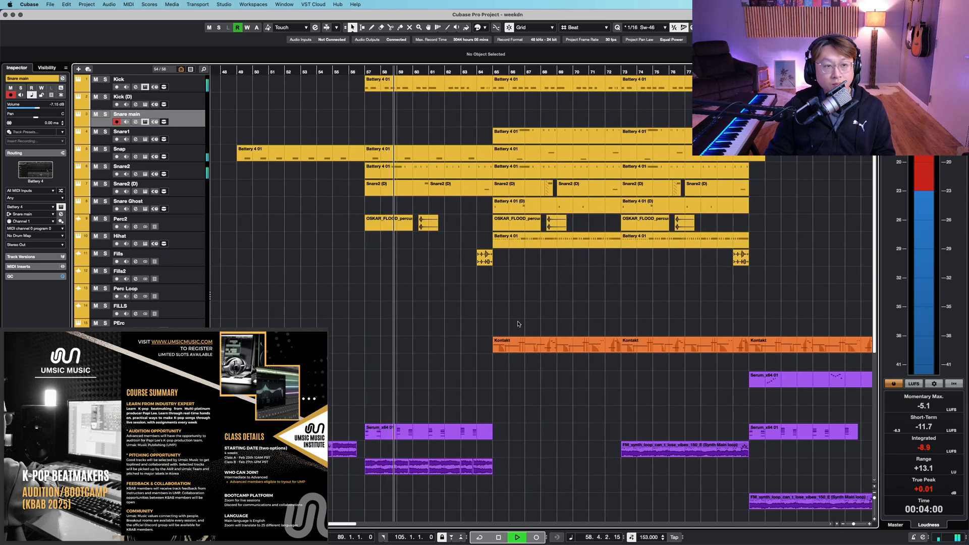
{"action": "scroll", "coordinate": [518, 324], "scroll_direction": "down", "scroll_amount": 10}
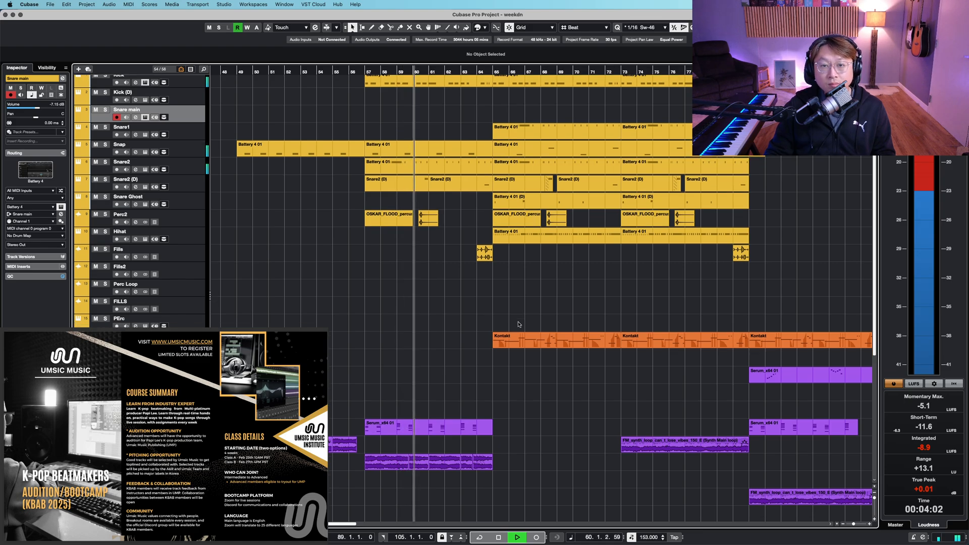
{"action": "scroll", "coordinate": [517, 324], "scroll_direction": "up", "scroll_amount": 1}
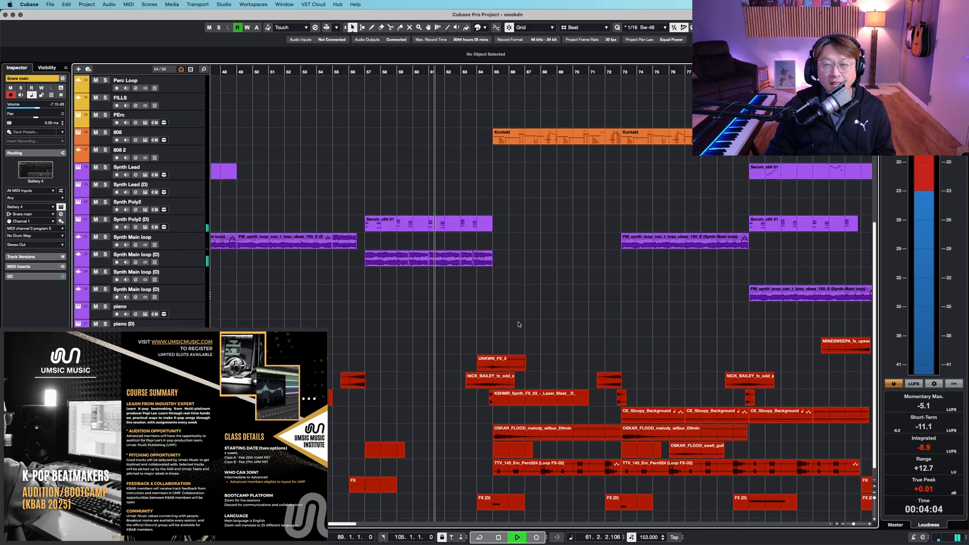
{"action": "scroll", "coordinate": [517, 324], "scroll_direction": "up", "scroll_amount": 10}
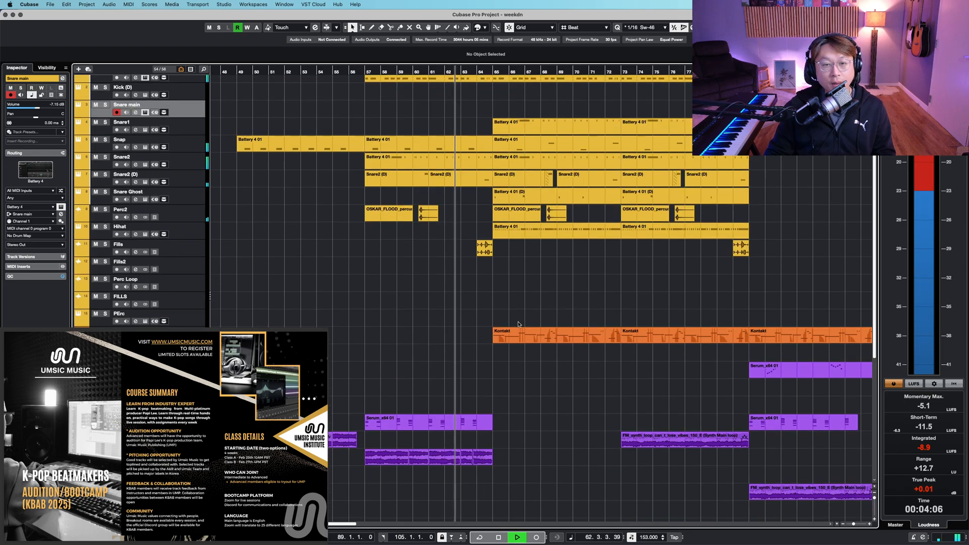
{"action": "scroll", "coordinate": [520, 318], "scroll_direction": "down", "scroll_amount": 1}
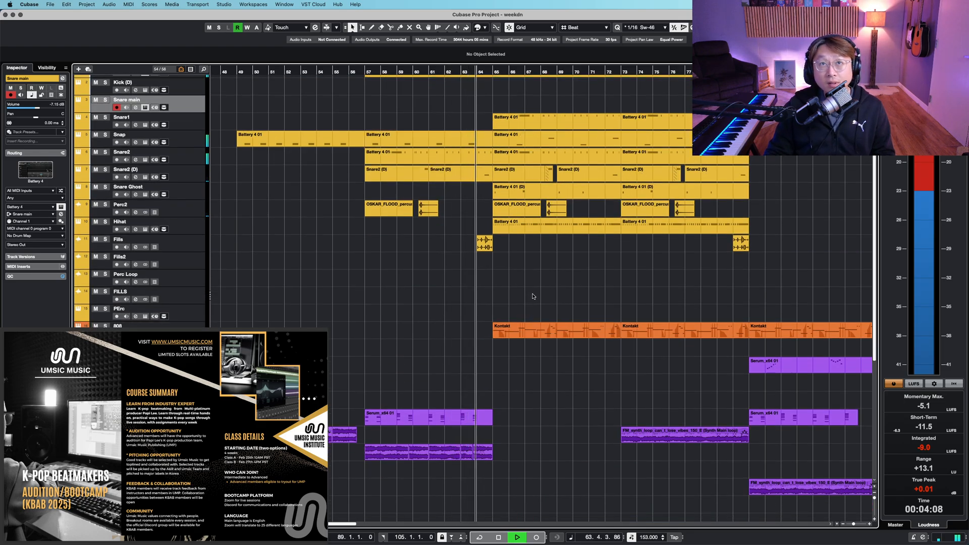
- Zoom out slightly and scroll up and down through the drum, 808 and synth tracks around bars 57–81
{"action": "key", "text": "g"}
{"action": "left_click_drag", "start_coordinate": [684, 286], "coordinate": [590, 292]}
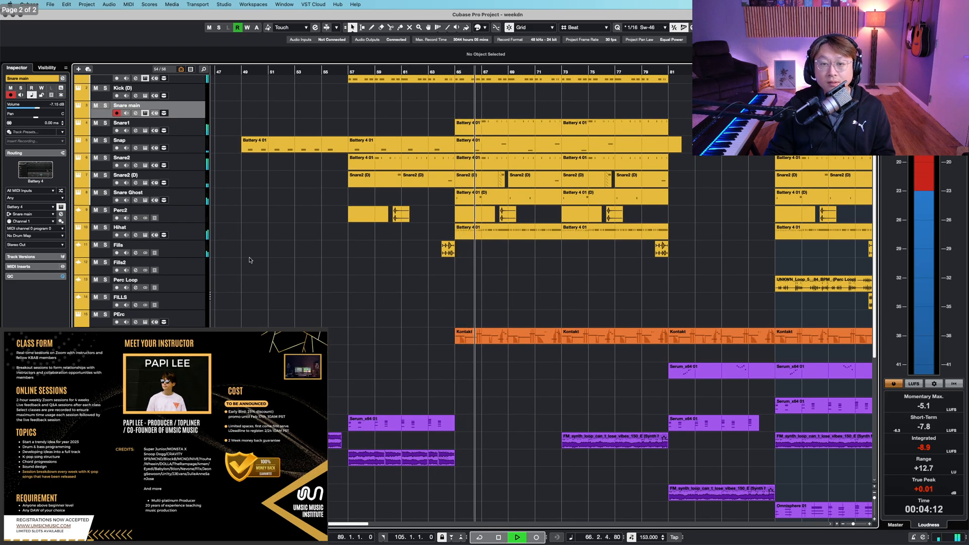
{"action": "scroll", "coordinate": [605, 267], "scroll_direction": "up", "scroll_amount": 1}
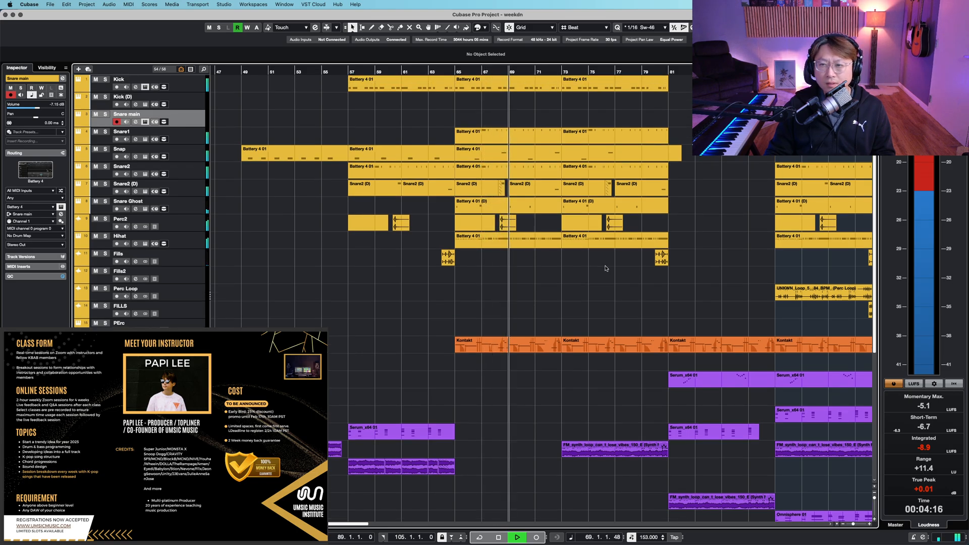
{"action": "scroll", "coordinate": [605, 268], "scroll_direction": "down", "scroll_amount": 4}
{"action": "scroll", "coordinate": [605, 268], "scroll_direction": "down", "scroll_amount": 6}
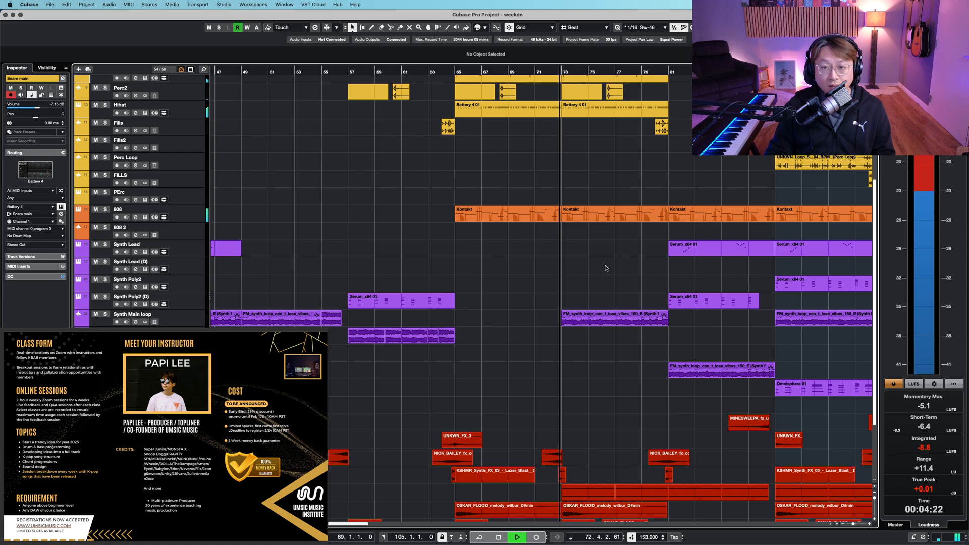
{"action": "scroll", "coordinate": [606, 268], "scroll_direction": "up", "scroll_amount": 10}
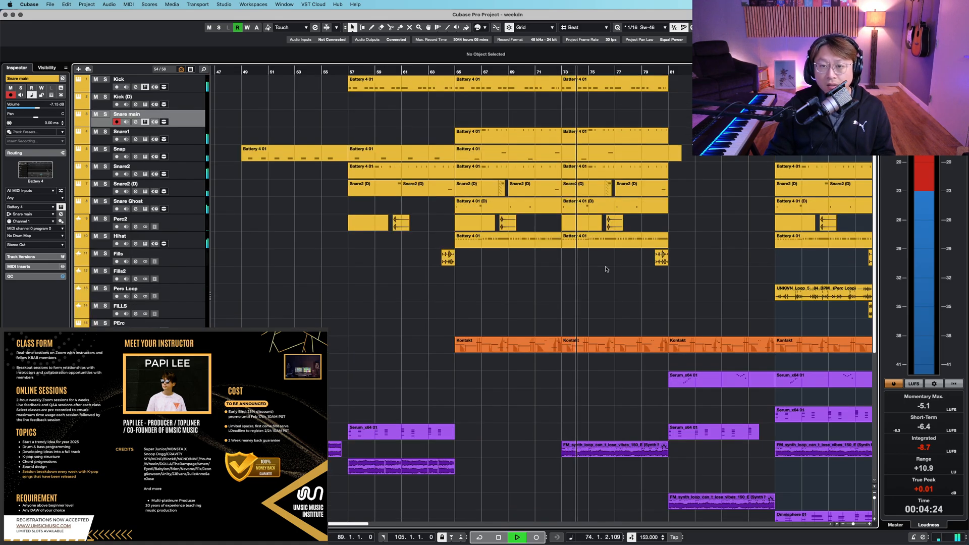
- Zoom out the timeline and scroll down through the synth and FX tracks to review their parts
{"action": "key", "text": "g"}
{"action": "key", "text": "g"}
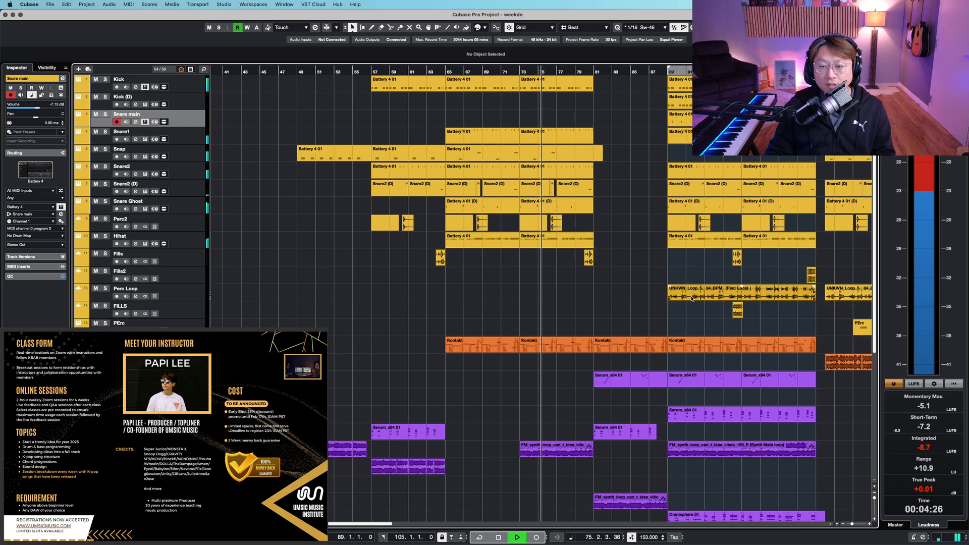
{"action": "scroll", "coordinate": [539, 297], "scroll_direction": "right", "scroll_amount": 10}
{"action": "scroll", "coordinate": [539, 297], "scroll_direction": "down", "scroll_amount": 2}
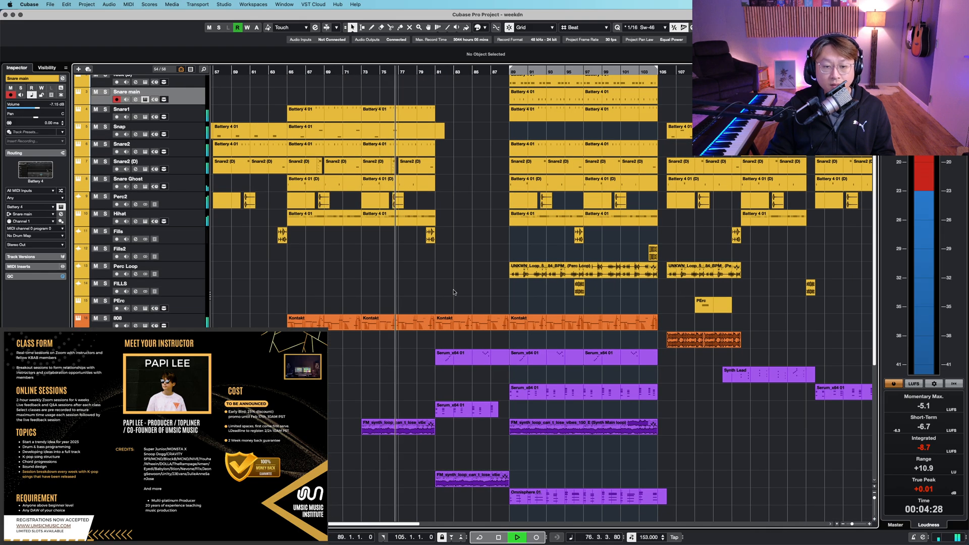
{"action": "scroll", "coordinate": [455, 293], "scroll_direction": "down", "scroll_amount": 2}
{"action": "scroll", "coordinate": [455, 291], "scroll_direction": "down", "scroll_amount": 8}
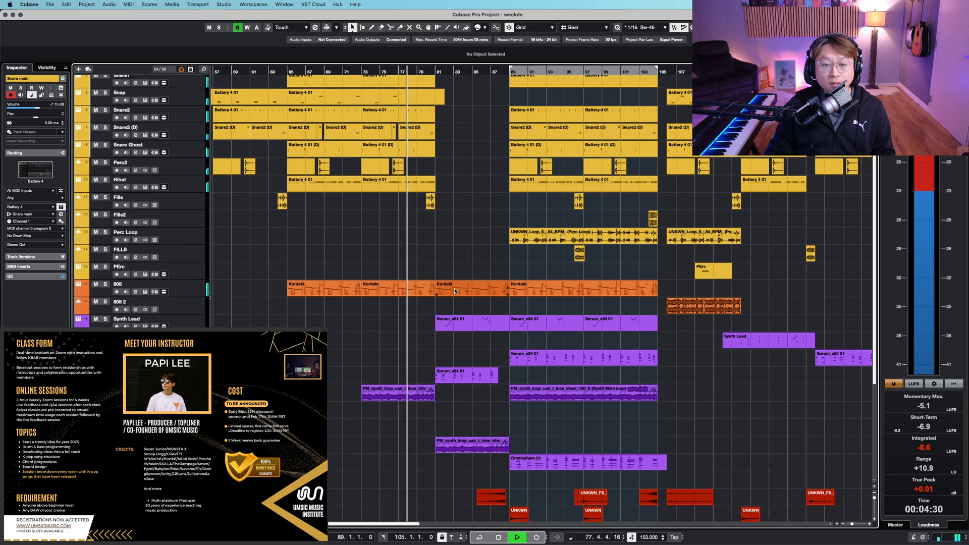
{"action": "scroll", "coordinate": [455, 290], "scroll_direction": "down", "scroll_amount": 4}
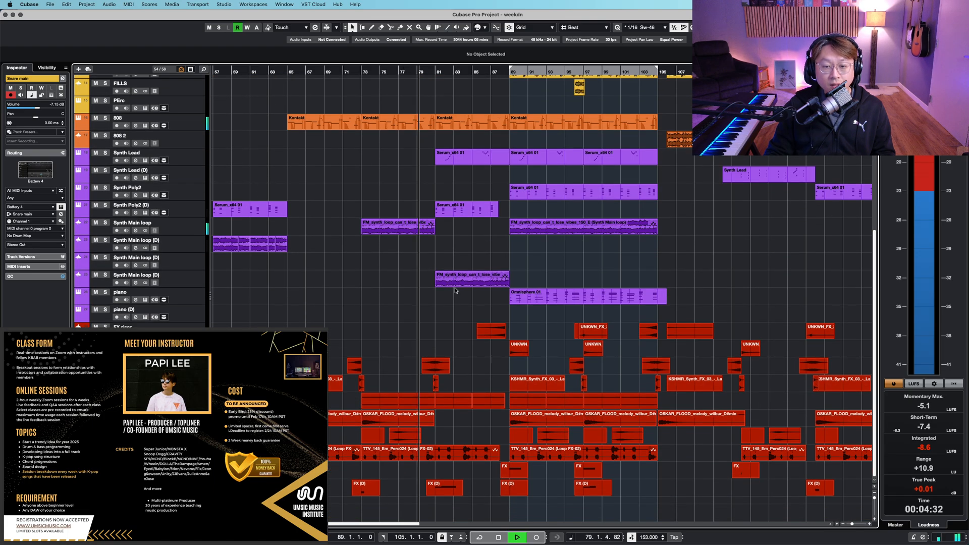
{"action": "scroll", "coordinate": [455, 290], "scroll_direction": "up", "scroll_amount": 14}
- Zoom in and back out on the timeline around bars 65–97 while playback continues
{"action": "key", "text": "h"}
{"action": "key", "text": "h"}
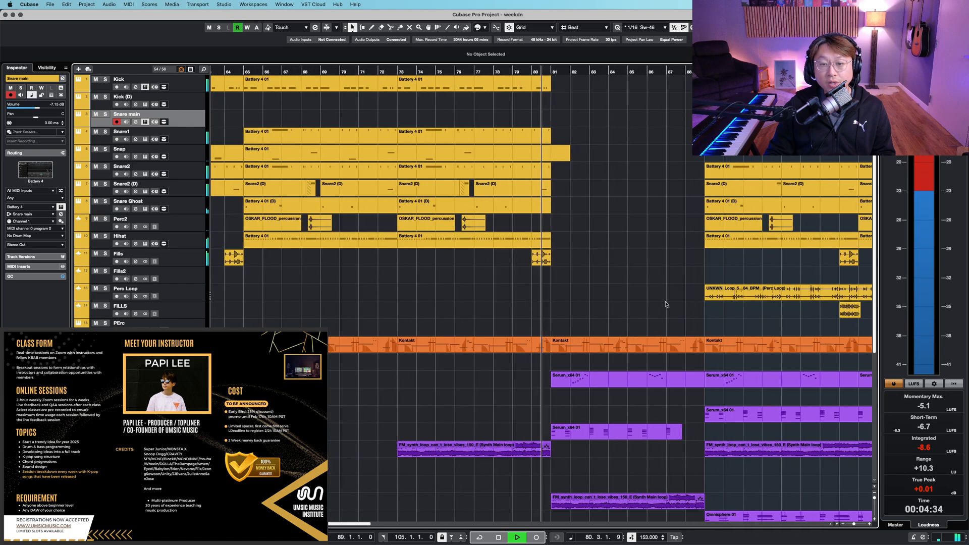
{"action": "key", "text": "g"}
{"action": "key", "text": "g"}
{"action": "key", "text": "g"}
{"action": "key", "text": "g"}
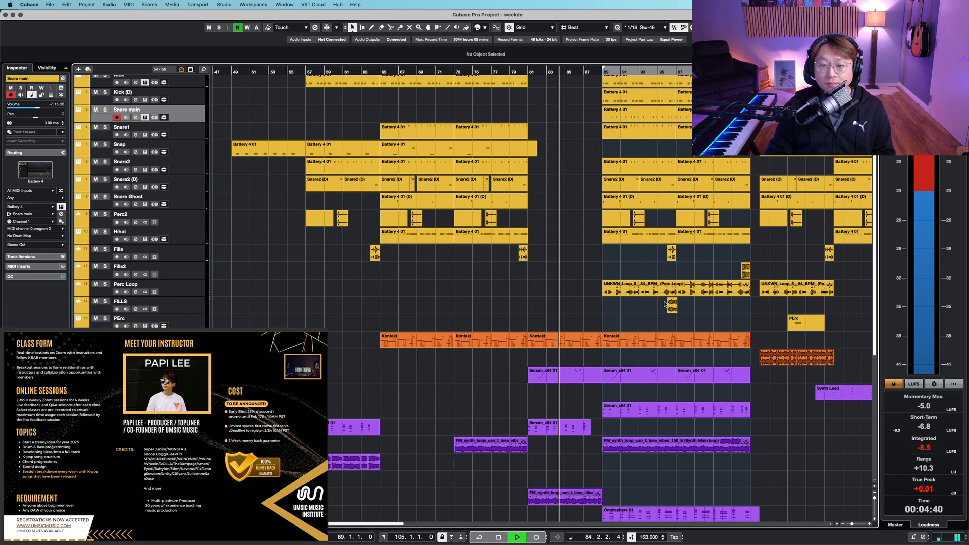
{"action": "left_click_drag", "start_coordinate": [652, 306], "coordinate": [516, 205]}
- Zoom in on the section around bar 89 and scroll across the drop's drum and synth parts
{"action": "key", "text": "h"}
{"action": "key", "text": "h"}
{"action": "key", "text": "h"}
{"action": "key", "text": "h"}
{"action": "key", "text": "h"}
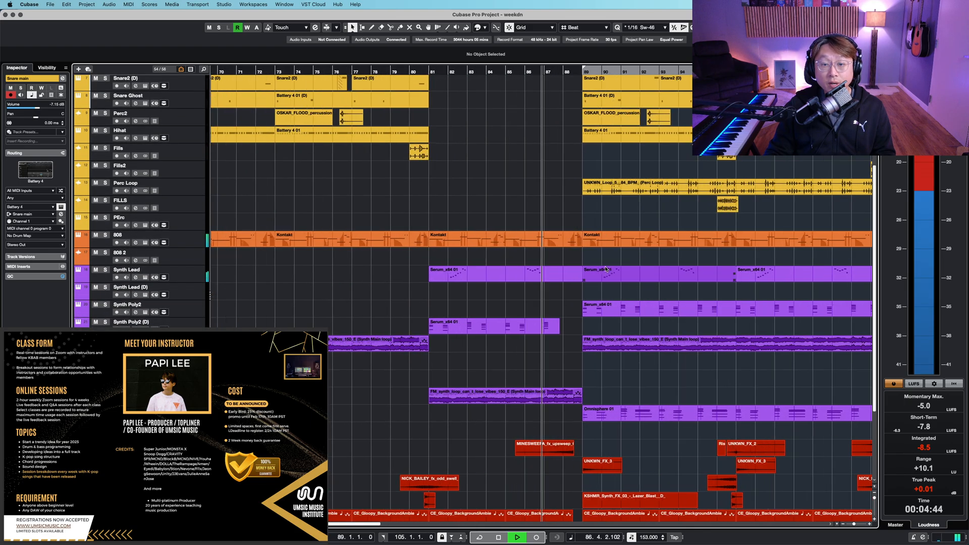
{"action": "scroll", "coordinate": [546, 305], "scroll_direction": "right", "scroll_amount": 3}
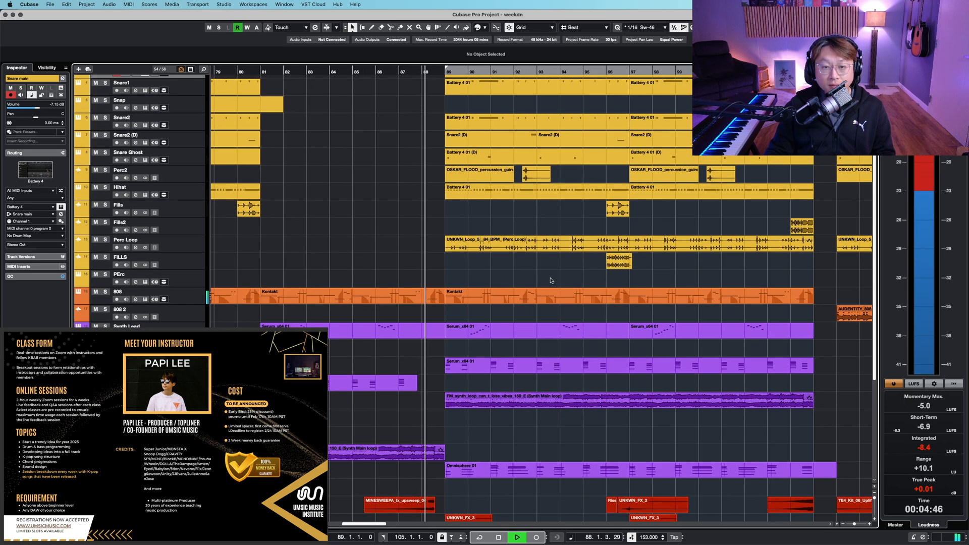
{"action": "scroll", "coordinate": [549, 288], "scroll_direction": "up", "scroll_amount": 5}
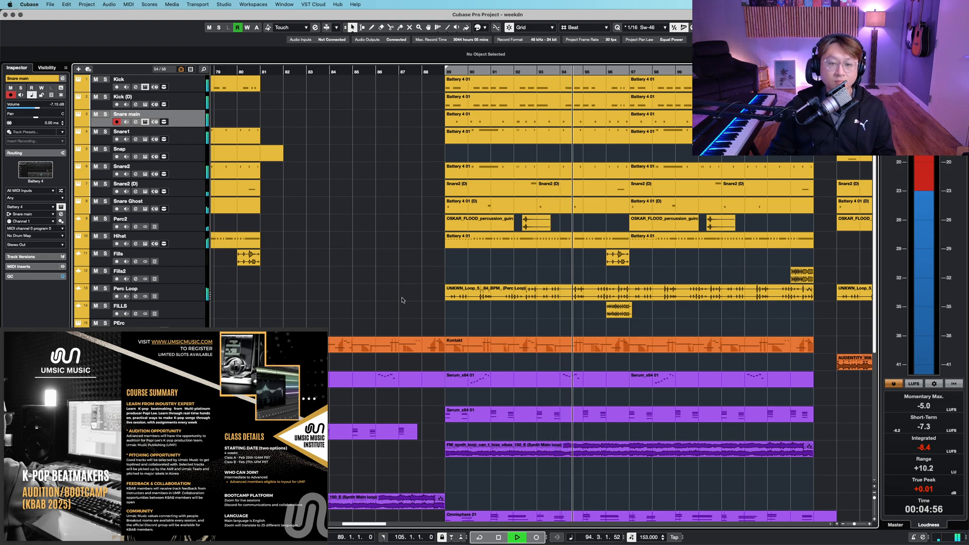
- Alternate horizontal and vertical zoom out and in to compare overview and detail of the drop section
{"action": "key", "text": "g"}
{"action": "key", "text": "g"}
{"action": "key", "text": "shift+g"}
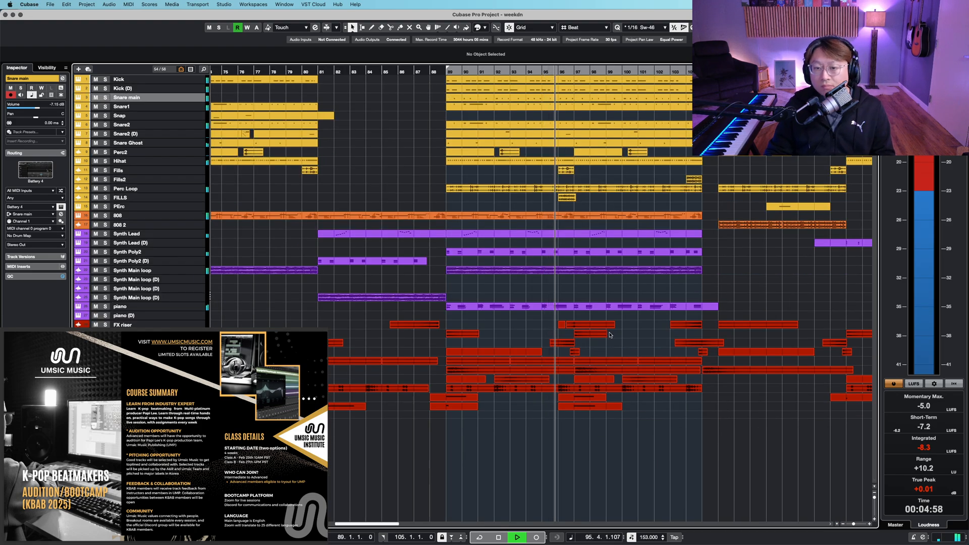
{"action": "key", "text": "h"}
{"action": "key", "text": "shift+h"}
{"action": "scroll", "coordinate": [618, 335], "scroll_direction": "up", "scroll_amount": 1}
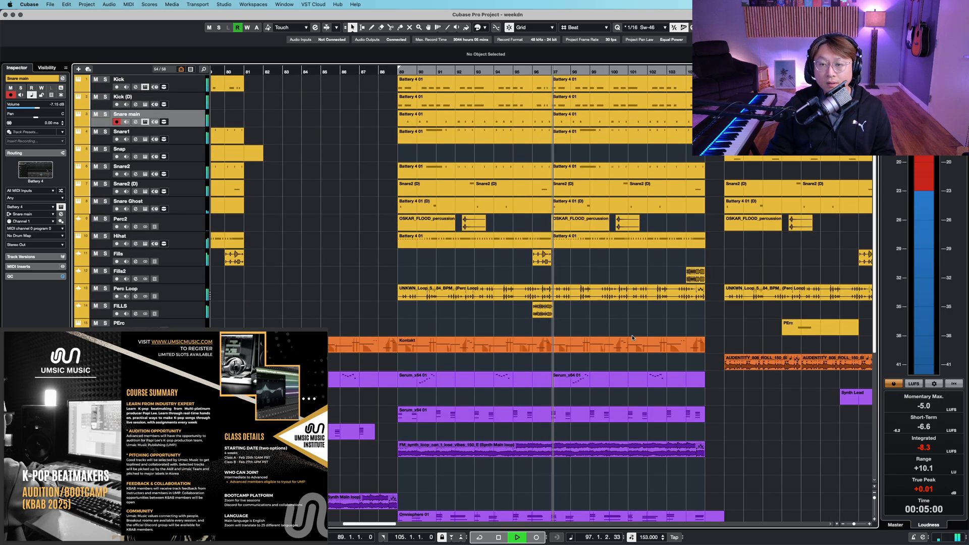
- Zoom out to an overview of all tracks, then zoom back into the drop near bars 89–105
{"action": "key", "text": "g"}
{"action": "key", "text": "g"}
{"action": "key", "text": "g"}
{"action": "key", "text": "shift+g"}
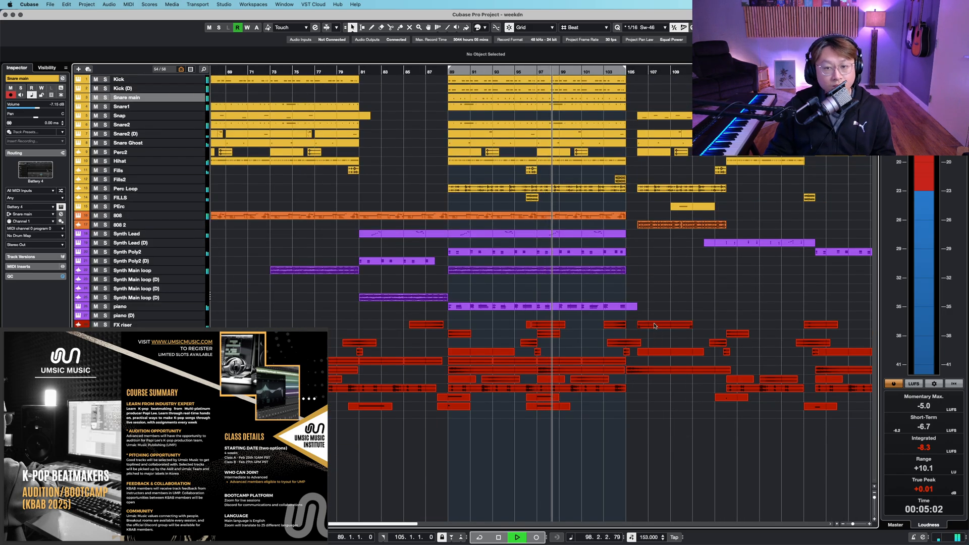
{"action": "key", "text": "shift+h"}
{"action": "key", "text": "h"}
- Review the arrangement around bar 105 by zooming in, scrolling down, and zooming out again in both directions
{"action": "key", "text": "h"}
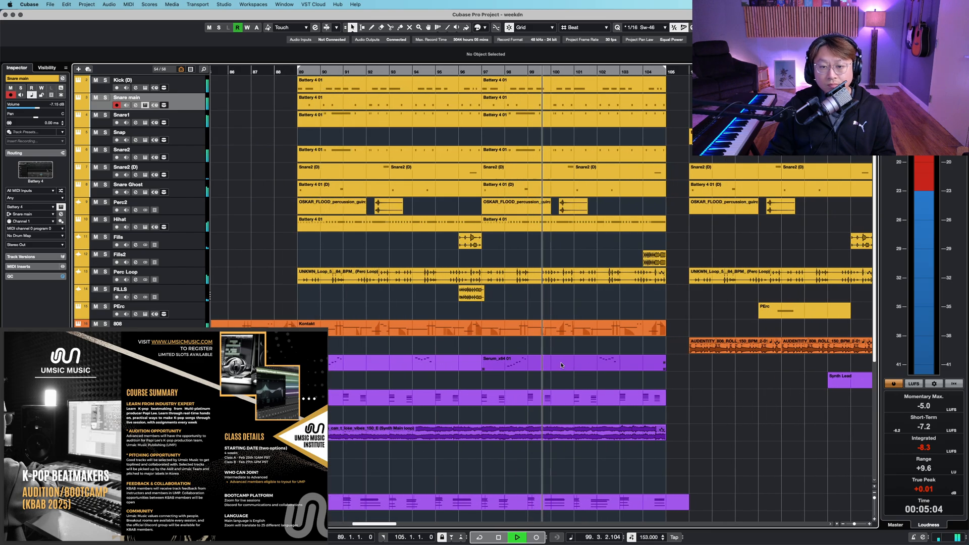
{"action": "key", "text": "h"}
{"action": "scroll", "coordinate": [525, 360], "scroll_direction": "down", "scroll_amount": 5}
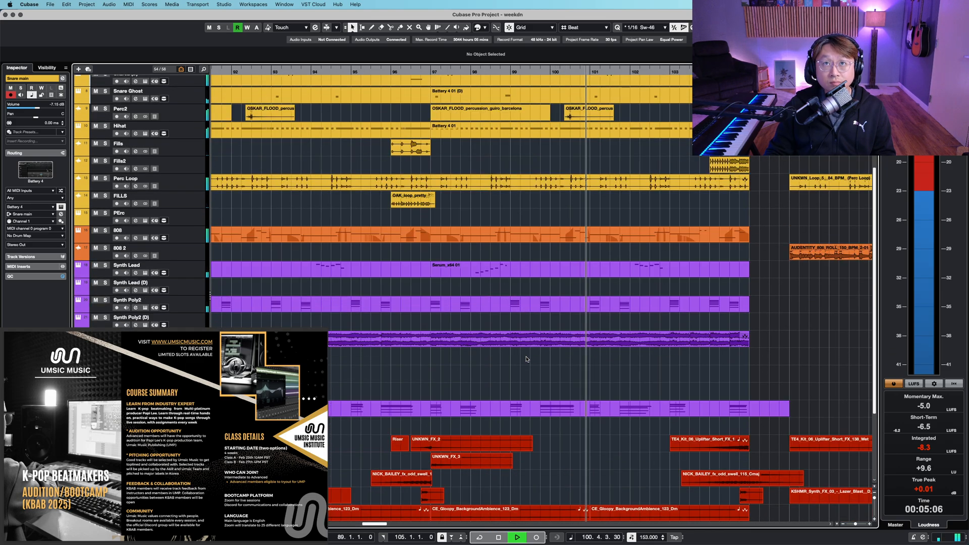
{"action": "key", "text": "g"}
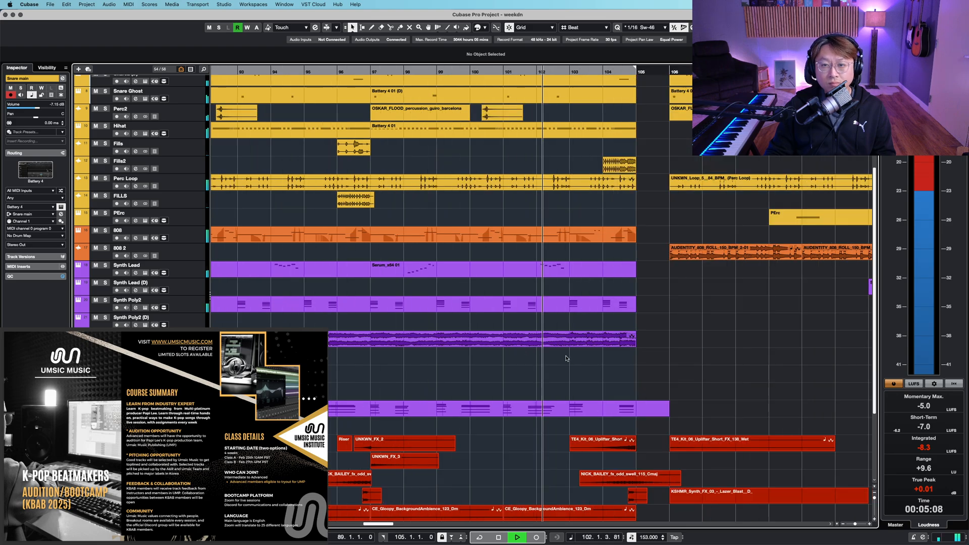
{"action": "key", "text": "g"}
{"action": "key", "text": "g"}
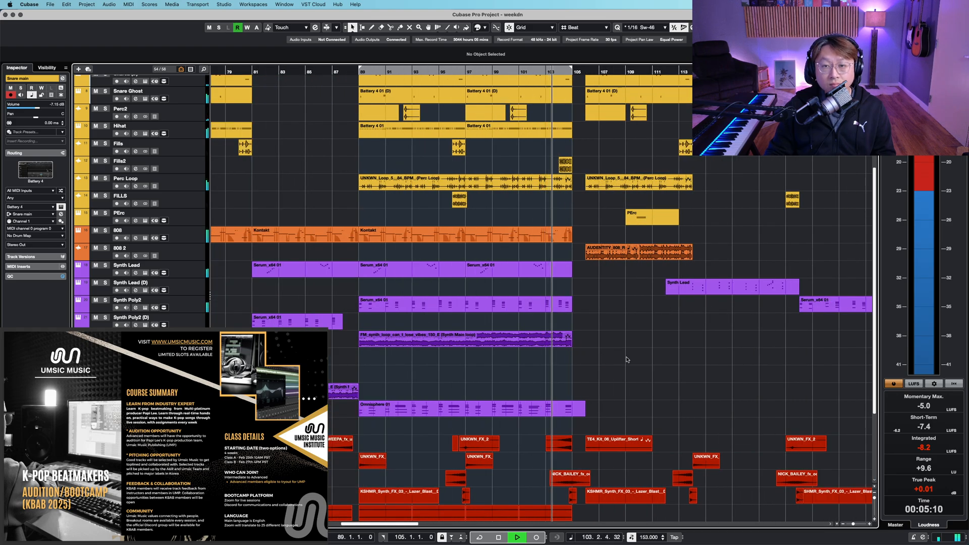
{"action": "key", "text": "shift+g"}
{"action": "key", "text": "shift+h"}
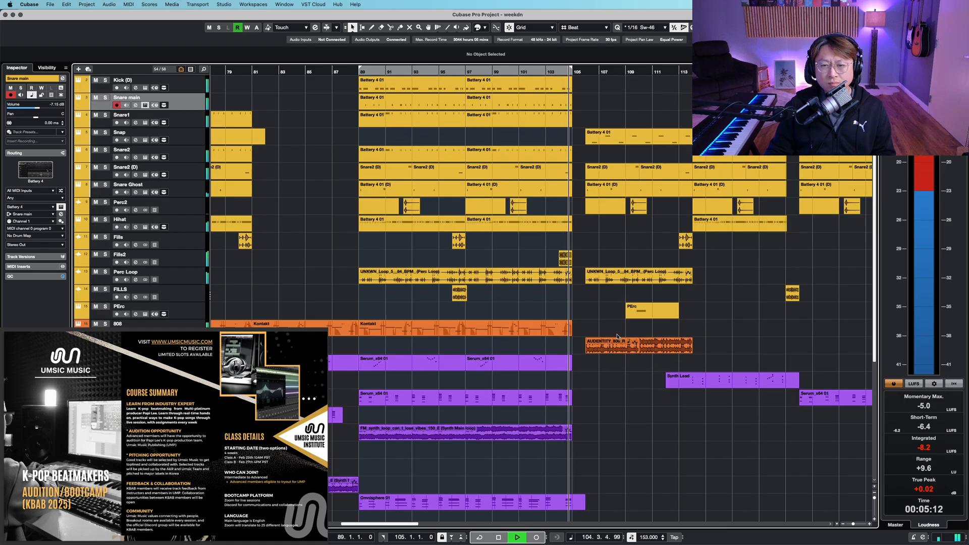
- Zoom out horizontally and vertically to an overview of the whole arrangement, then stop playback
{"action": "scroll", "coordinate": [617, 337], "scroll_direction": "up", "scroll_amount": 1}
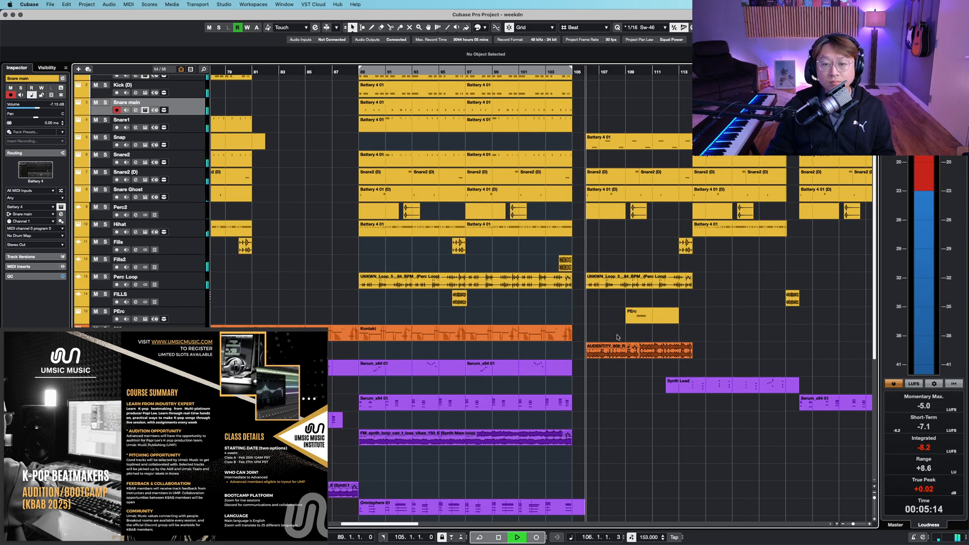
{"action": "key", "text": "g"}
{"action": "key", "text": "shift+g"}
{"action": "key", "text": "shift+h"}
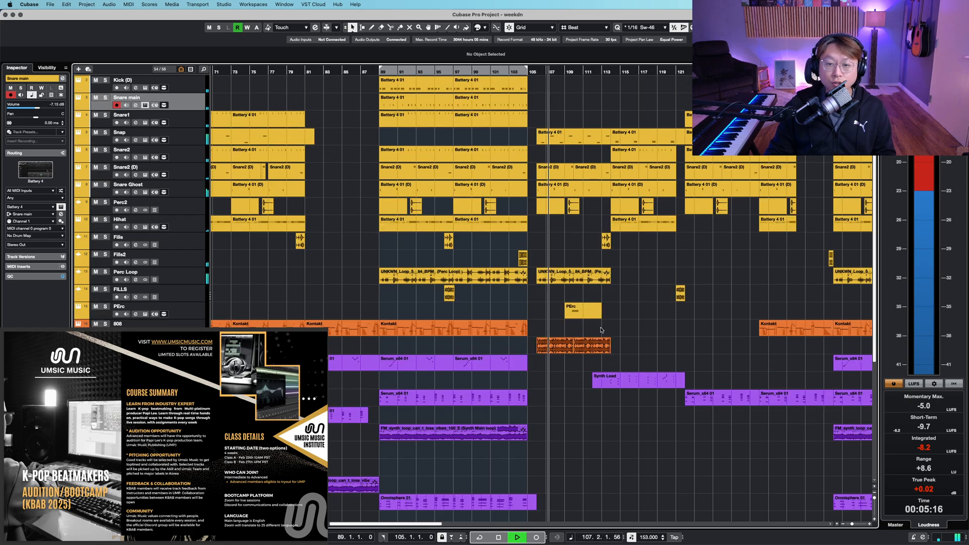
{"action": "key", "text": "shift+h"}
{"action": "key", "text": "g"}
{"action": "key", "text": "g"}
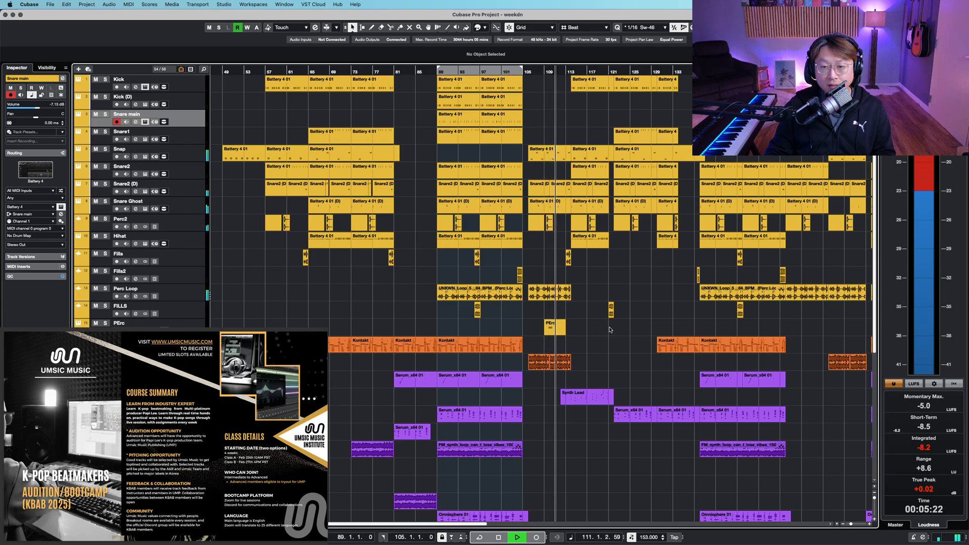
{"action": "key", "text": "shift+g"}
{"action": "key", "text": "shift+h"}
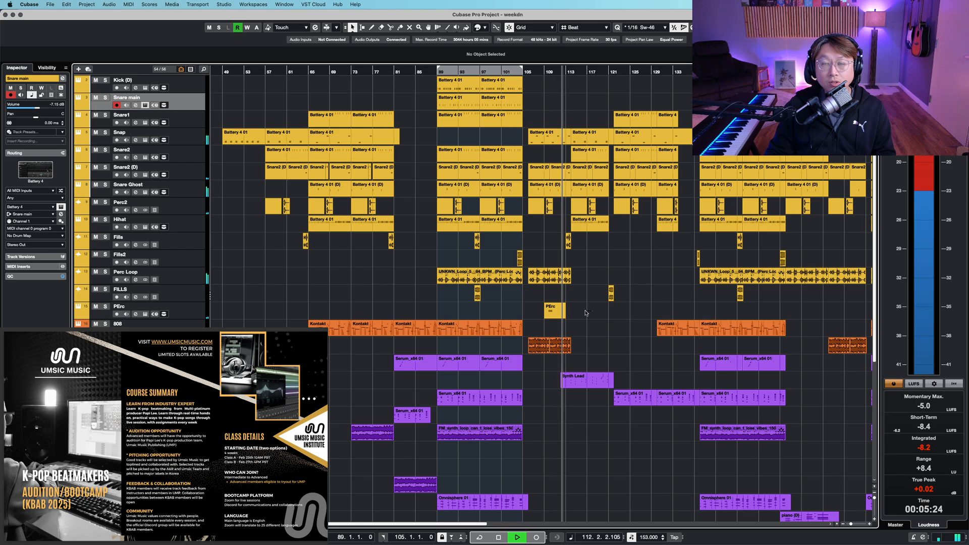
{"action": "key", "text": "space"}
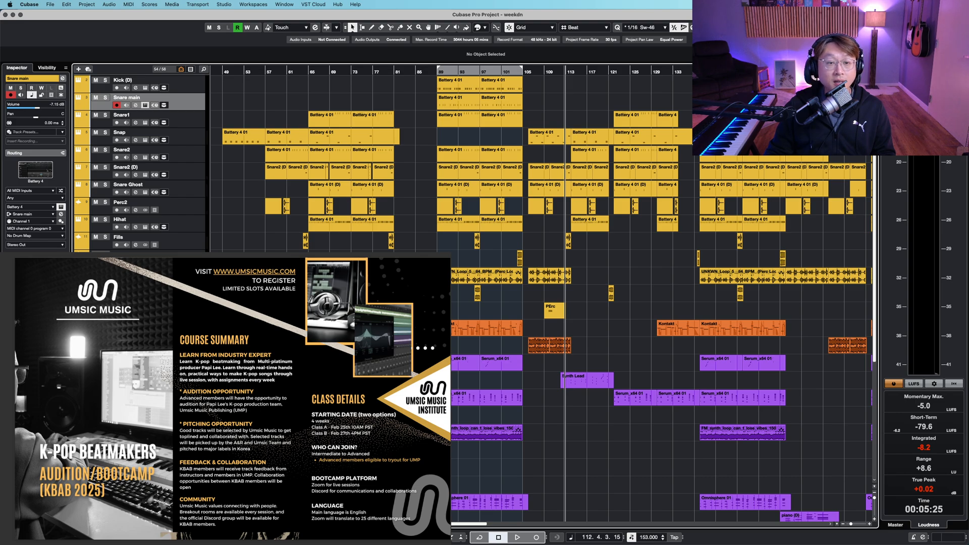
- Zoom out further across the arrangement and set the project cursor to bar 41
{"action": "key", "text": "g"}
{"action": "key", "text": "g"}
{"action": "key", "text": "shift+g"}
{"action": "left_click", "coordinate": [274, 72]}
{"action": "key", "text": "shift+h"}
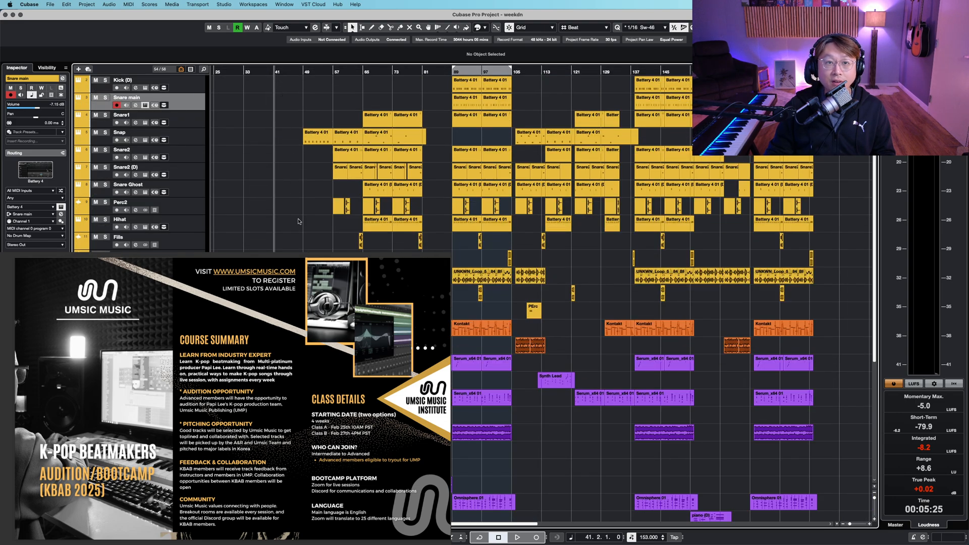
- Scroll up and down through the track list to review all the tracks
{"action": "scroll", "coordinate": [302, 227], "scroll_direction": "down", "scroll_amount": 1}
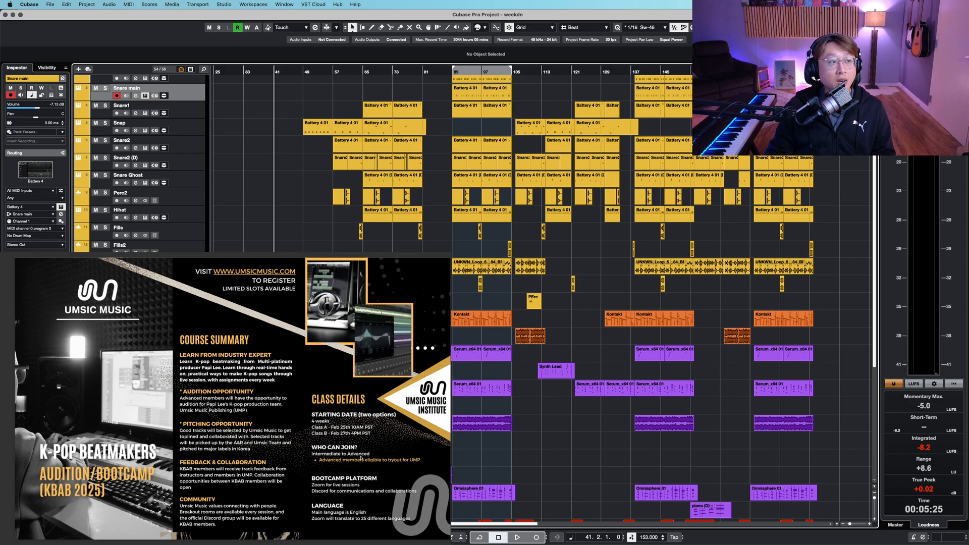
{"action": "scroll", "coordinate": [361, 458], "scroll_direction": "down", "scroll_amount": 3}
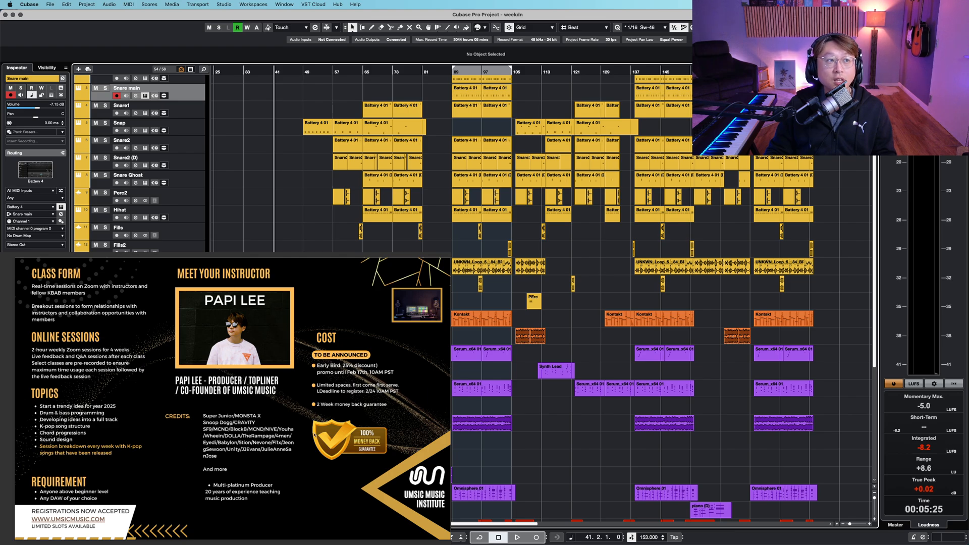
{"action": "scroll", "coordinate": [291, 438], "scroll_direction": "up", "scroll_amount": 5}
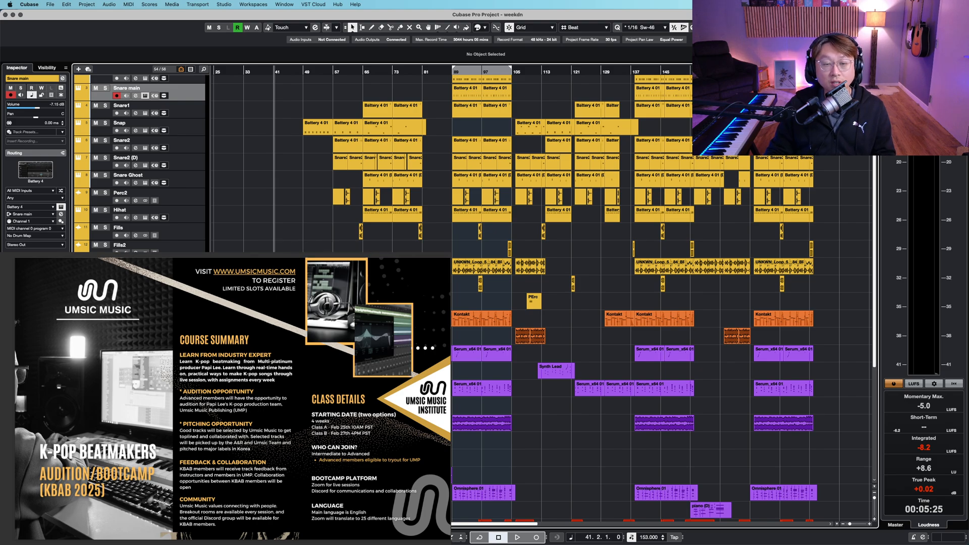
{"action": "scroll", "coordinate": [291, 247], "scroll_direction": "down", "scroll_amount": 1}
{"action": "scroll", "coordinate": [384, 161], "scroll_direction": "down", "scroll_amount": 5}
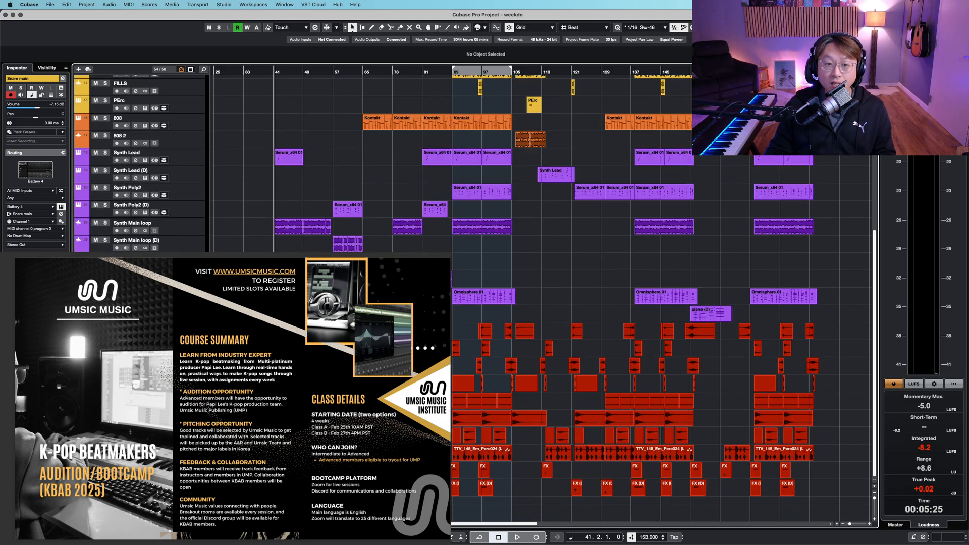
{"action": "scroll", "coordinate": [384, 161], "scroll_direction": "up", "scroll_amount": 7}
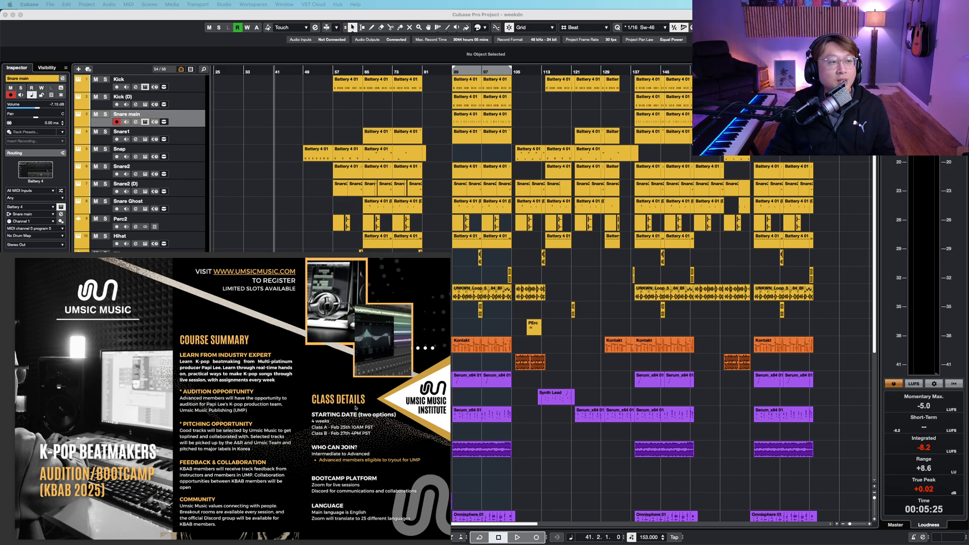
{"action": "scroll", "coordinate": [387, 452], "scroll_direction": "down", "scroll_amount": 2}
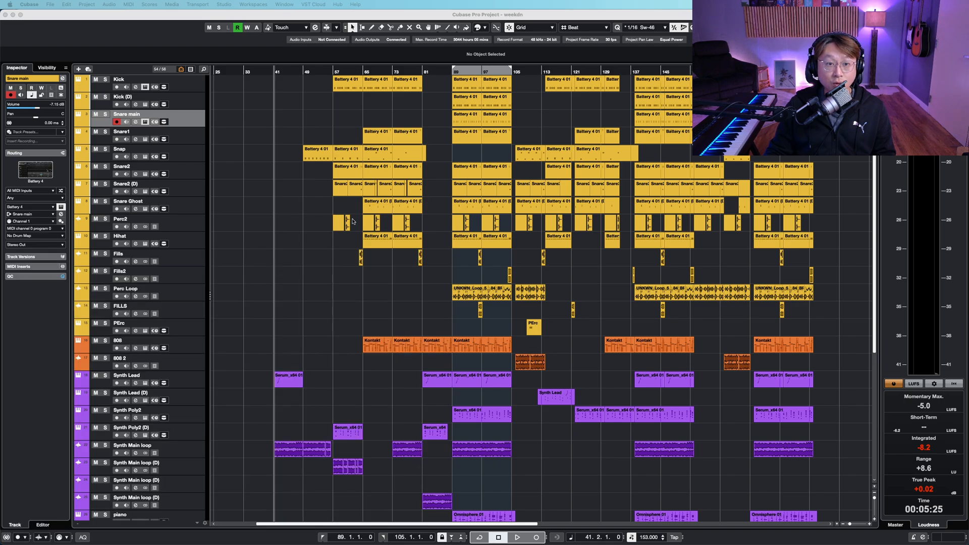
- Enlarge the track heights and zoom in horizontally on the synth tracks around bar 41
{"action": "left_click", "coordinate": [309, 266]}
{"action": "key", "text": "shift+h"}
{"action": "key", "text": "shift+h"}
{"action": "scroll", "coordinate": [281, 363], "scroll_direction": "down", "scroll_amount": 15}
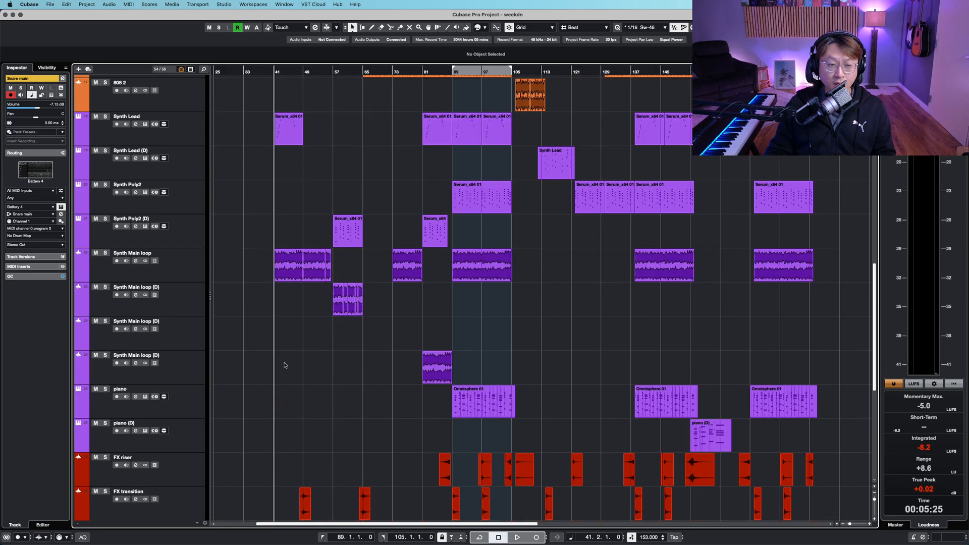
{"action": "key", "text": "h"}
{"action": "scroll", "coordinate": [337, 280], "scroll_direction": "up", "scroll_amount": 6}
{"action": "key", "text": "h"}
{"action": "key", "text": "h"}
{"action": "key", "text": "h"}
{"action": "key", "text": "h"}
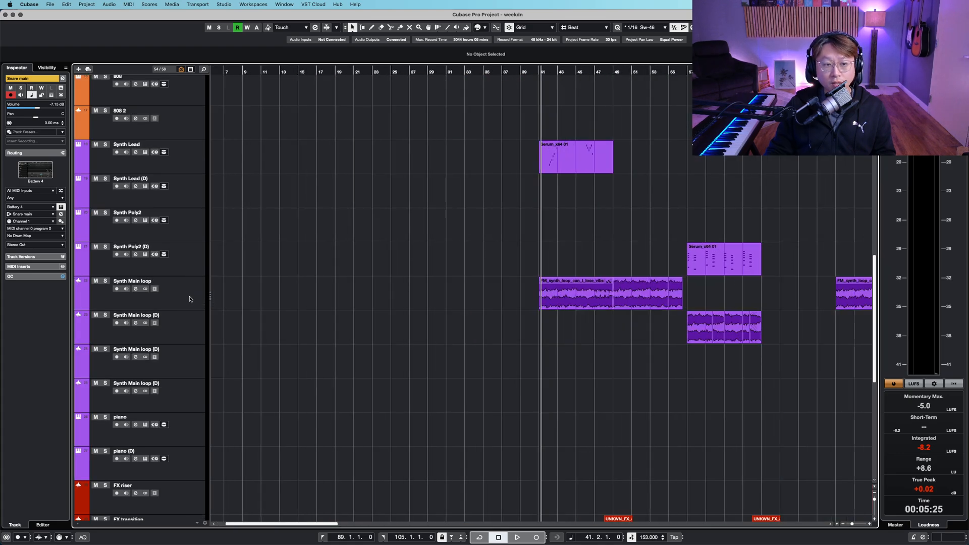
- Select the Synth Main loop track and solo it
{"action": "left_click", "coordinate": [189, 299]}
{"action": "key", "text": "shift+h"}
{"action": "scroll", "coordinate": [587, 232], "scroll_direction": "right", "scroll_amount": 5}
{"action": "scroll", "coordinate": [587, 232], "scroll_direction": "up", "scroll_amount": 1}
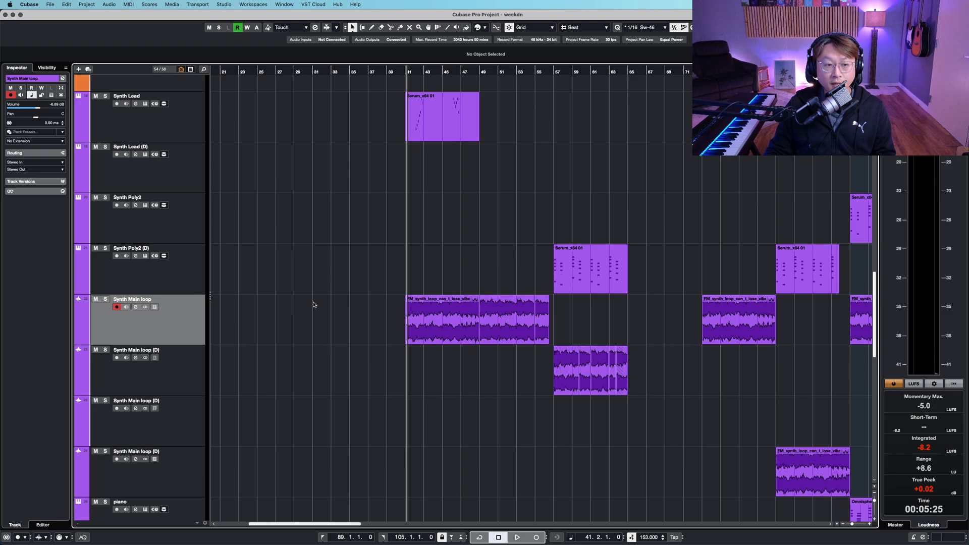
{"action": "key", "text": "shift+g"}
{"action": "key", "text": "s"}
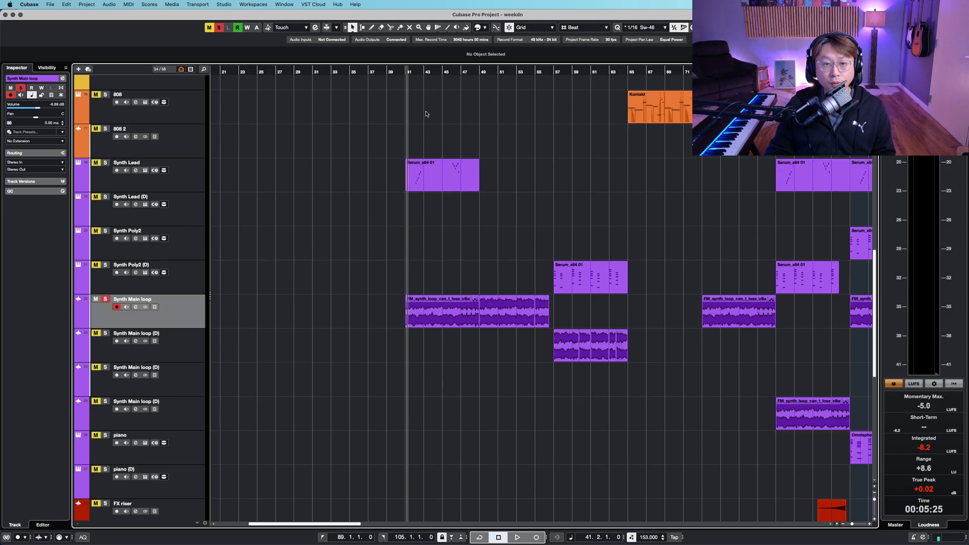
- Set the cursor to bar 41 and start playback of the soloed loop
{"action": "left_click", "coordinate": [407, 74]}
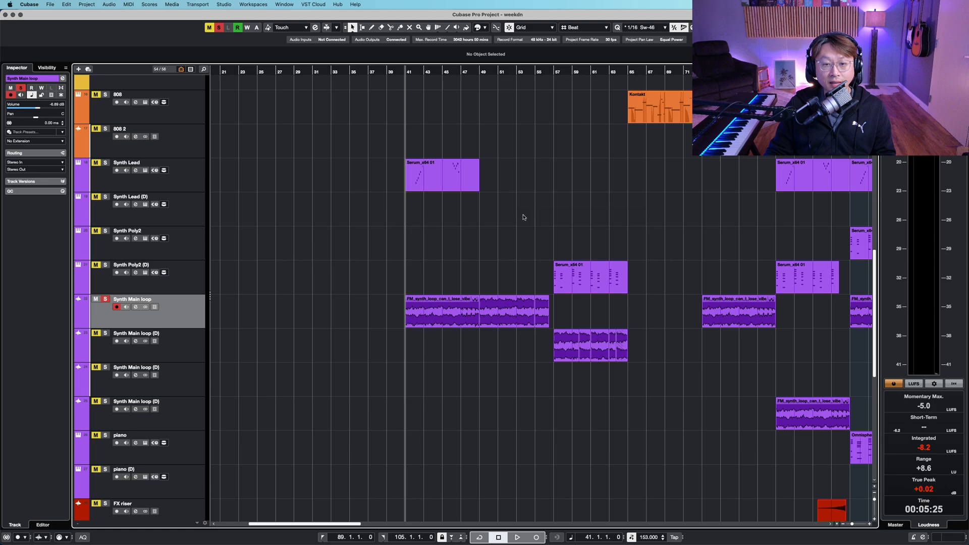
{"action": "key", "text": "shift+h"}
{"action": "key", "text": "space"}
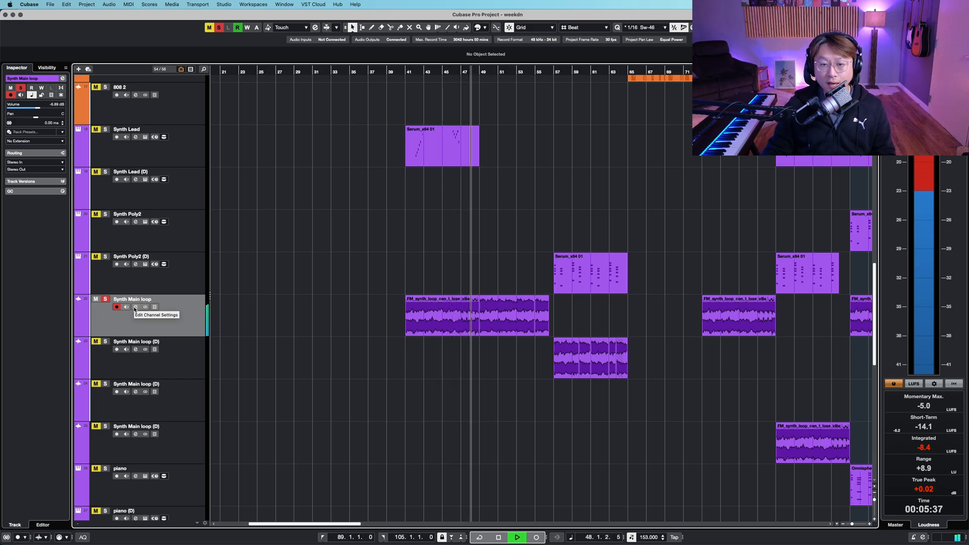
- Open the Synth Main loop's channel settings and bypass its Pro-Q, LoopMash FX and Compressor inserts
{"action": "left_click", "coordinate": [135, 309]}
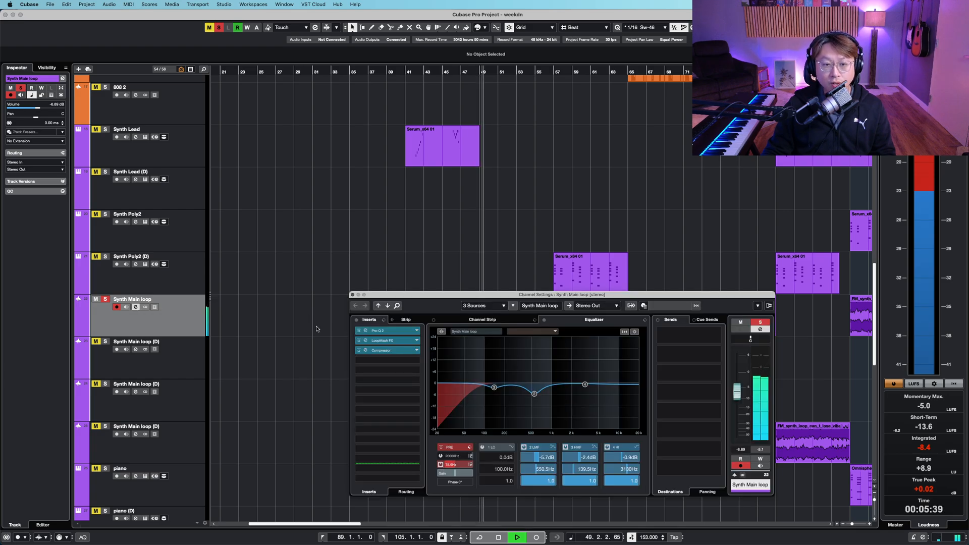
{"action": "key", "text": "space"}
{"action": "left_click", "coordinate": [359, 331]}
{"action": "left_click_drag", "start_coordinate": [420, 305], "coordinate": [412, 344]}
{"action": "left_click", "coordinate": [358, 339]}
{"action": "left_click", "coordinate": [358, 350]}
- Make the tracks taller, return the cursor to bar 41 and restart playback
{"action": "key", "text": "shift+h"}
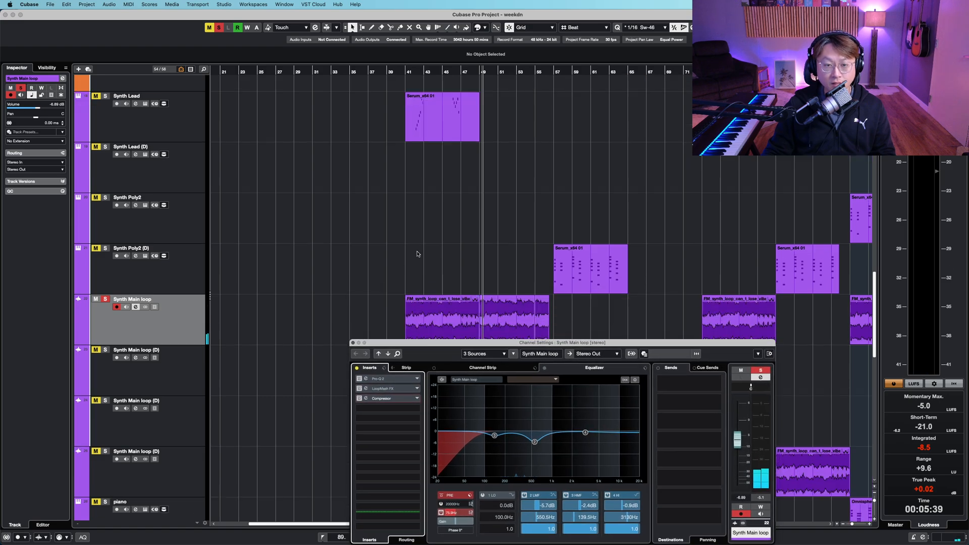
{"action": "key", "text": "shift+h"}
{"action": "key", "text": "shift+h"}
{"action": "scroll", "coordinate": [418, 152], "scroll_direction": "down", "scroll_amount": 3}
{"action": "left_click", "coordinate": [406, 72]}
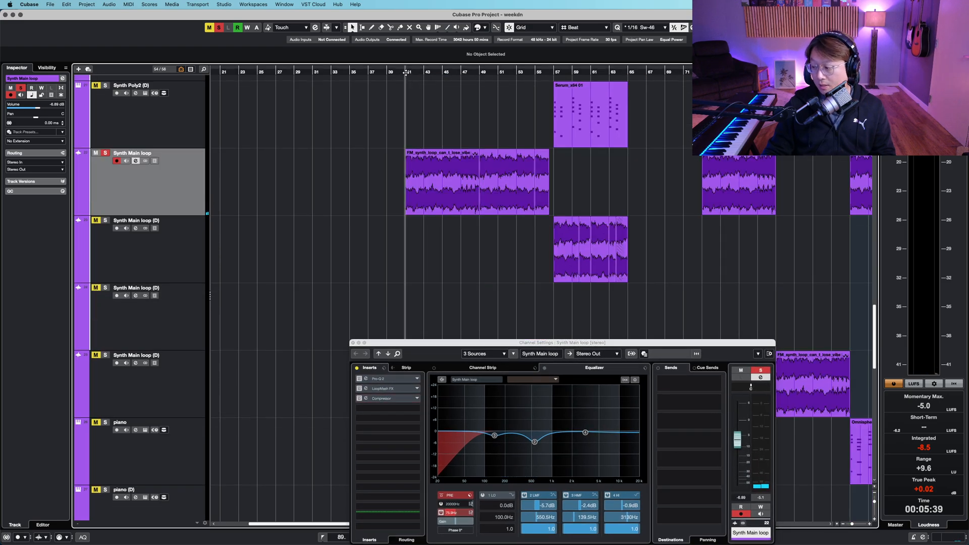
{"action": "key", "text": "space"}
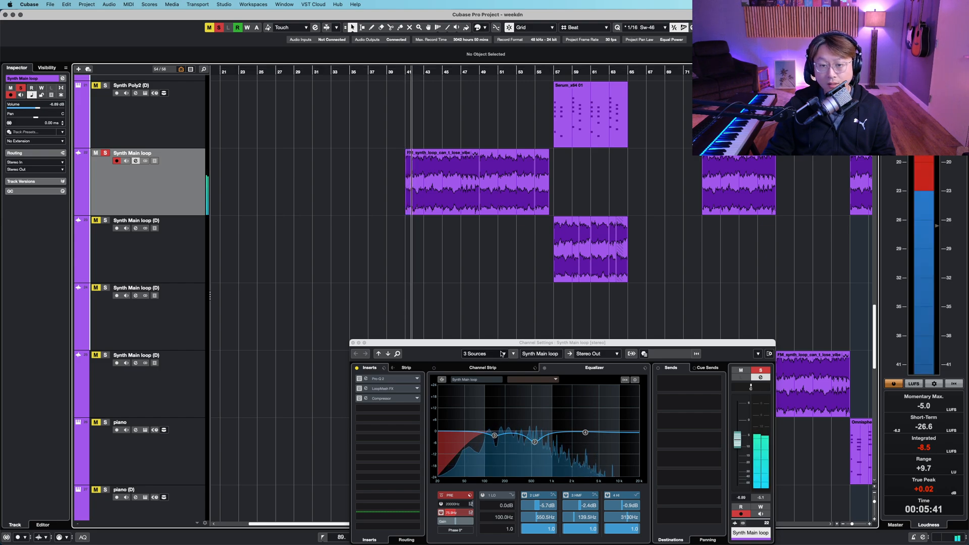
- Re-enable the Pro-Q insert and replay the loop from bar 41
{"action": "left_click_drag", "start_coordinate": [502, 343], "coordinate": [466, 269]}
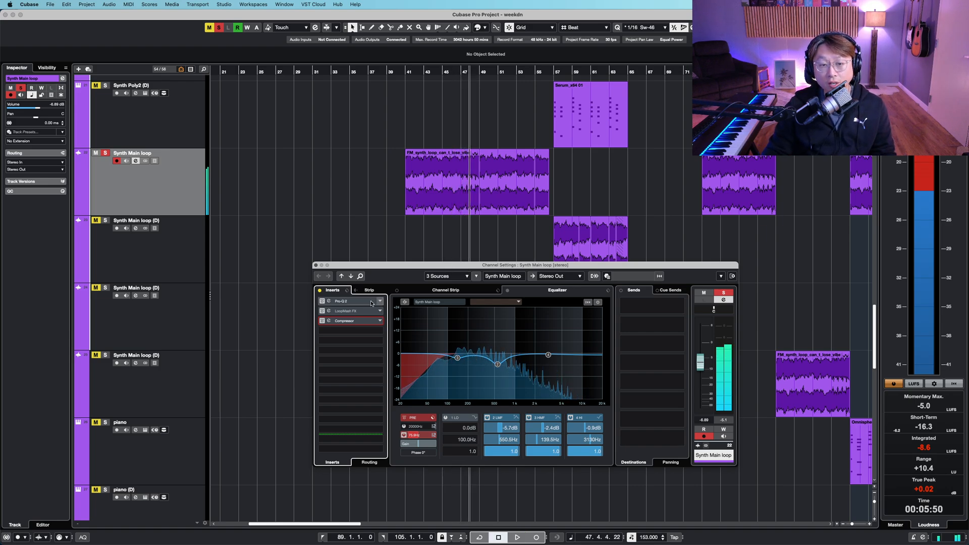
{"action": "left_click", "coordinate": [322, 302]}
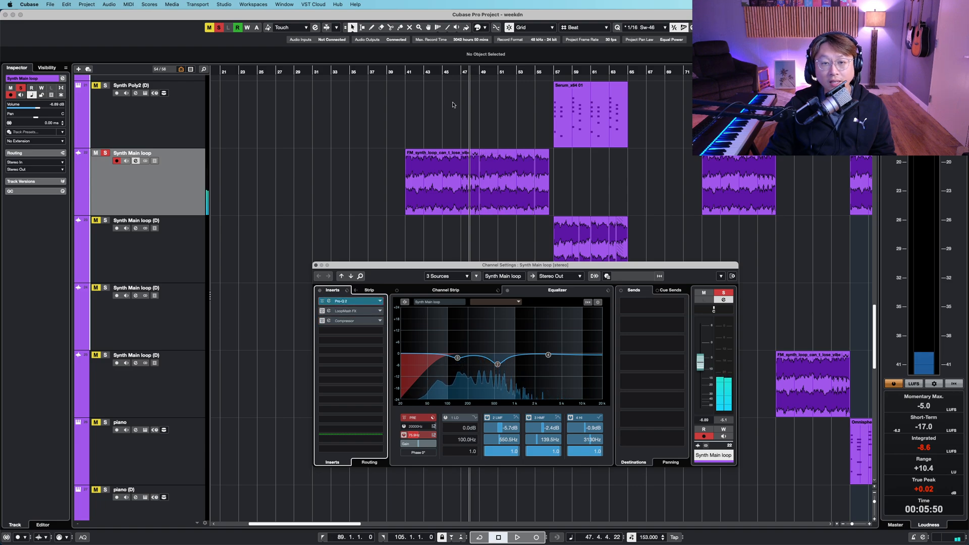
{"action": "left_click", "coordinate": [409, 75]}
{"action": "key", "text": "space"}
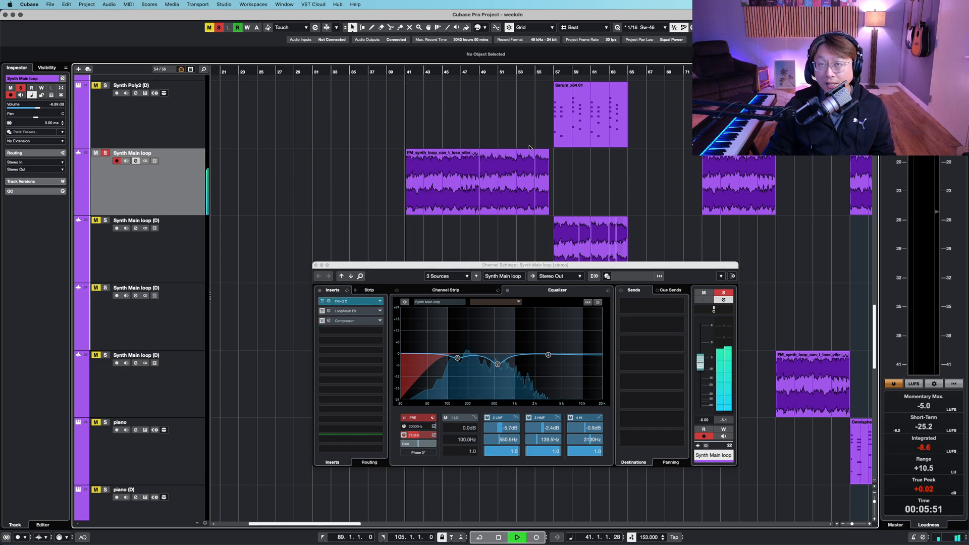
- Inspect the Pro-Q EQ curve in its editor, then re-enable the LoopMash FX and Compressor inserts
{"action": "left_click", "coordinate": [369, 305]}
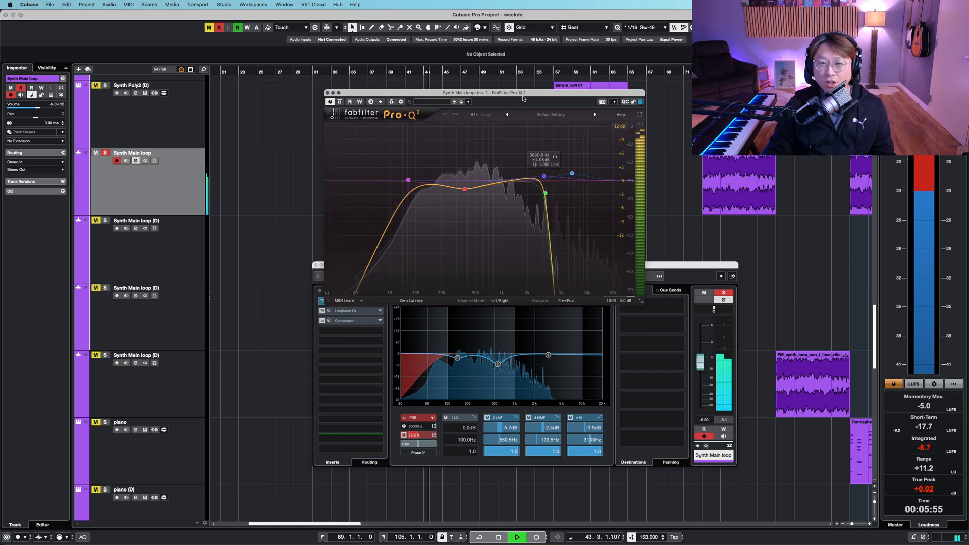
{"action": "key", "text": "super+w"}
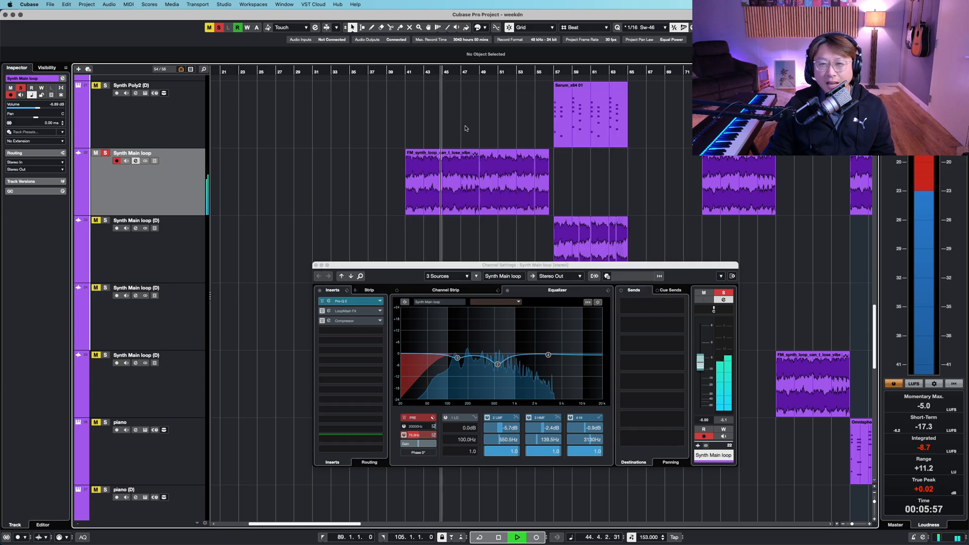
{"action": "left_click", "coordinate": [321, 311]}
{"action": "left_click", "coordinate": [322, 321]}
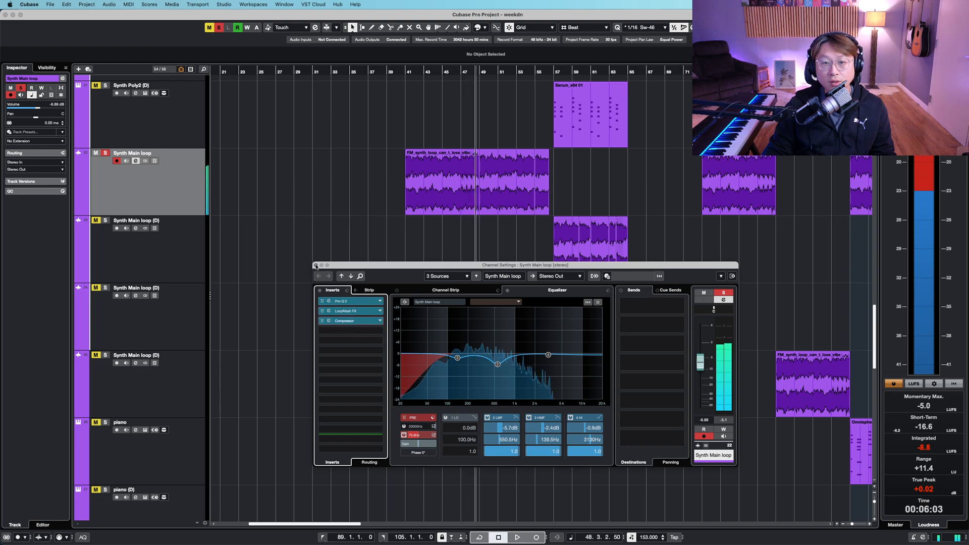
- Close the channel settings window and zoom in closer on the Synth Main loop parts near bar 41
{"action": "left_click", "coordinate": [316, 266]}
{"action": "key", "text": "shift+g"}
{"action": "key", "text": "shift+h"}
{"action": "key", "text": "shift+h"}
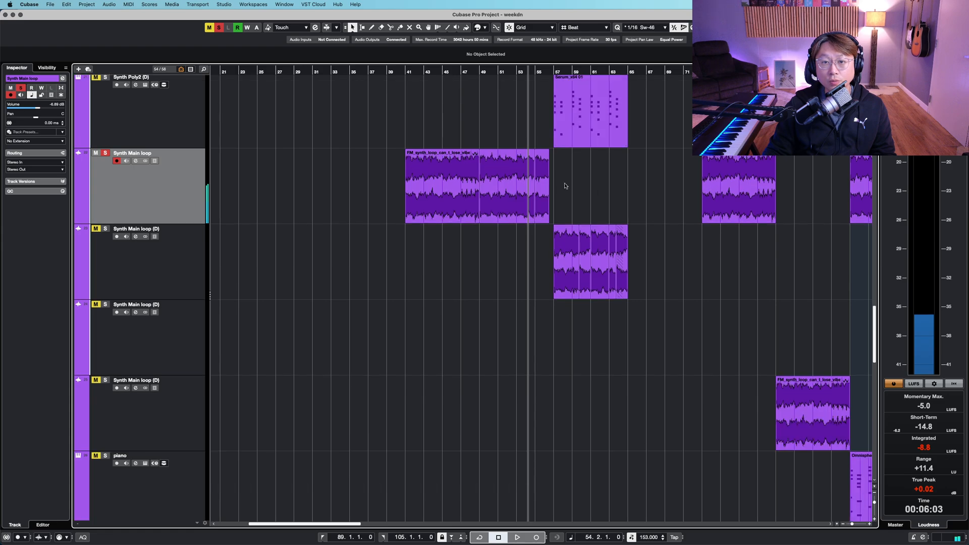
{"action": "key", "text": "h"}
{"action": "key", "text": "h"}
{"action": "key", "text": "h"}
{"action": "key", "text": "h"}
{"action": "key", "text": "h"}
- Select the Synth Main loop parts to inspect them, then clear the selection
{"action": "left_click", "coordinate": [479, 198]}
{"action": "left_click", "coordinate": [379, 195]}
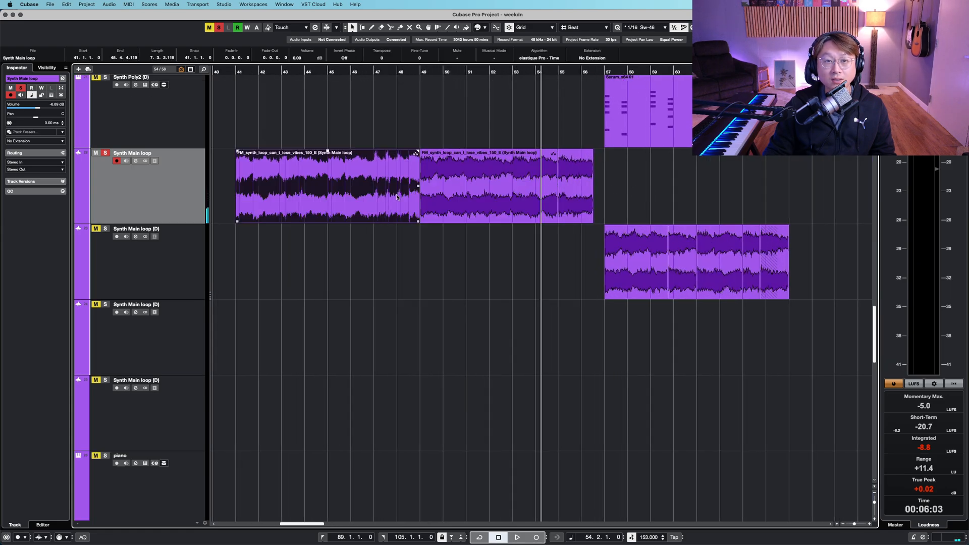
{"action": "key", "text": "shift+h"}
{"action": "key", "text": "shift+h"}
{"action": "left_click", "coordinate": [612, 204]}
- Shrink the track heights, start playback and zoom out horizontally while scrolling through the synth tracks
{"action": "key", "text": "shift+g"}
{"action": "key", "text": "shift+g"}
{"action": "key", "text": "shift+g"}
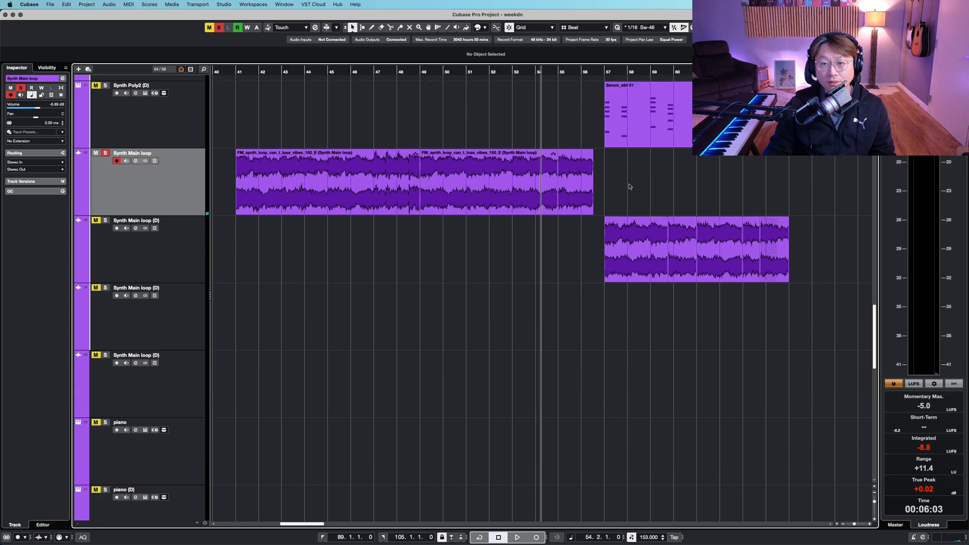
{"action": "scroll", "coordinate": [632, 187], "scroll_direction": "up", "scroll_amount": 3}
{"action": "key", "text": "space"}
{"action": "key", "text": "g"}
{"action": "key", "text": "g"}
{"action": "key", "text": "shift+g"}
{"action": "key", "text": "shift+g"}
{"action": "key", "text": "shift+g"}
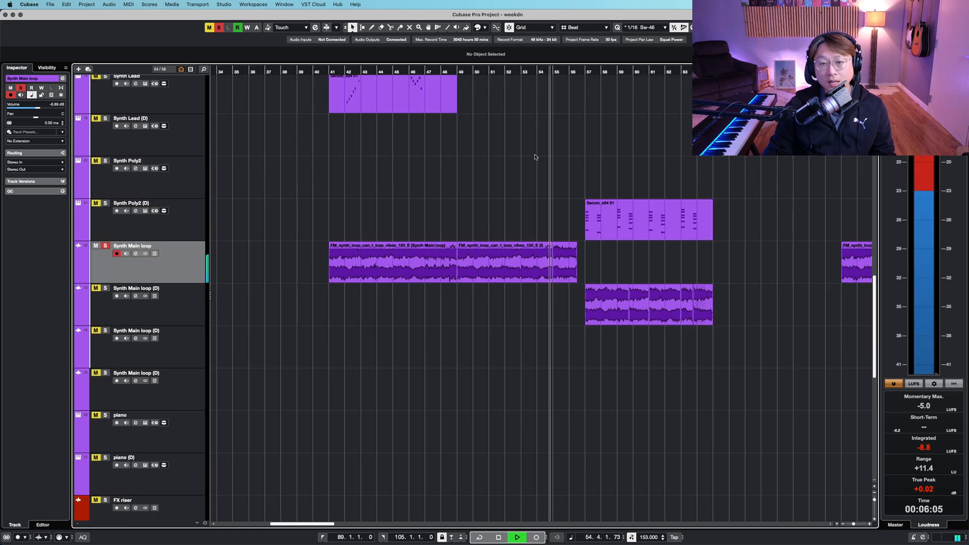
{"action": "scroll", "coordinate": [514, 202], "scroll_direction": "up", "scroll_amount": 3}
{"action": "scroll", "coordinate": [516, 203], "scroll_direction": "down", "scroll_amount": 1}
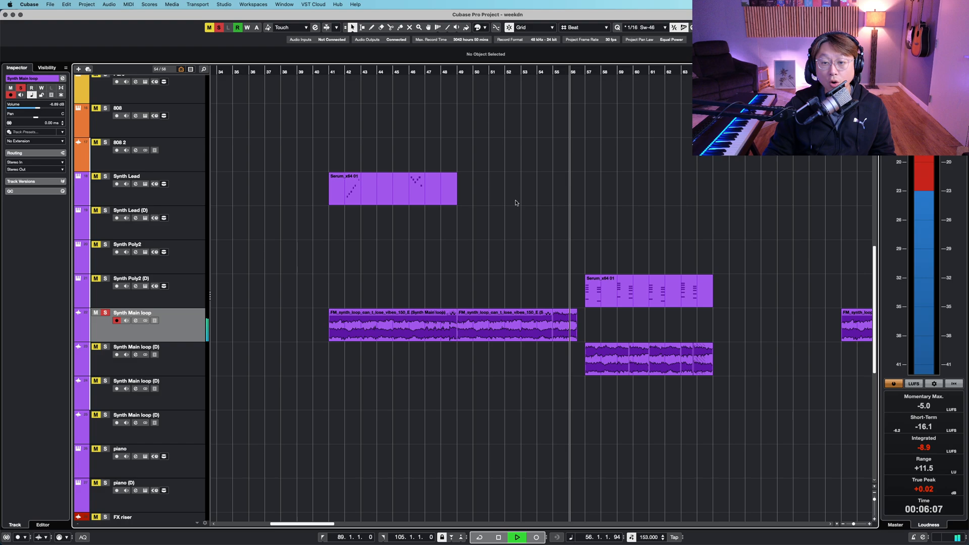
- Stop playback, return the cursor to bar 41, and select the Synth Lead track
{"action": "key", "text": "space"}
{"action": "key", "text": "shift+g"}
{"action": "left_click", "coordinate": [338, 64]}
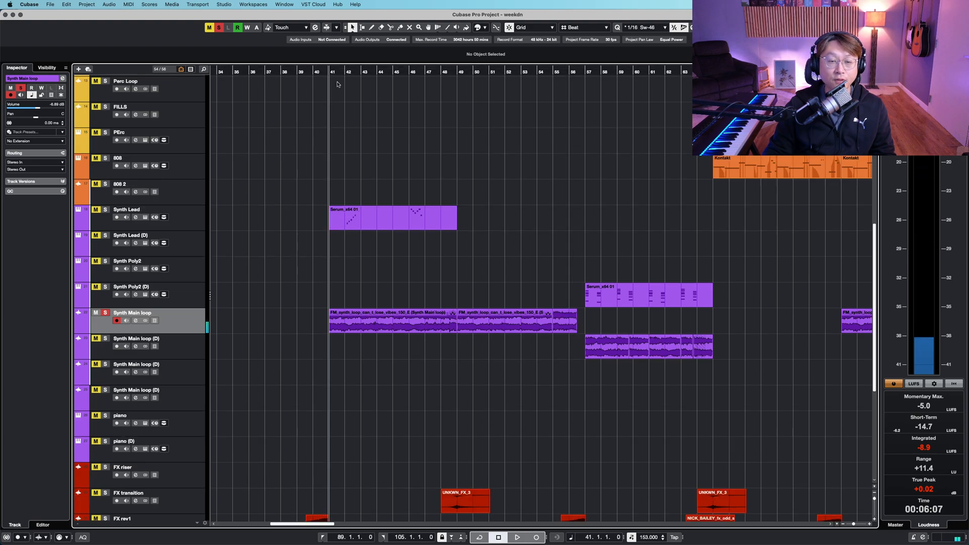
{"action": "key", "text": "shift+h"}
{"action": "left_click", "coordinate": [212, 194]}
{"action": "right_click", "coordinate": [417, 155]}
{"action": "left_click", "coordinate": [416, 156]}
{"action": "key", "text": "shift+h"}
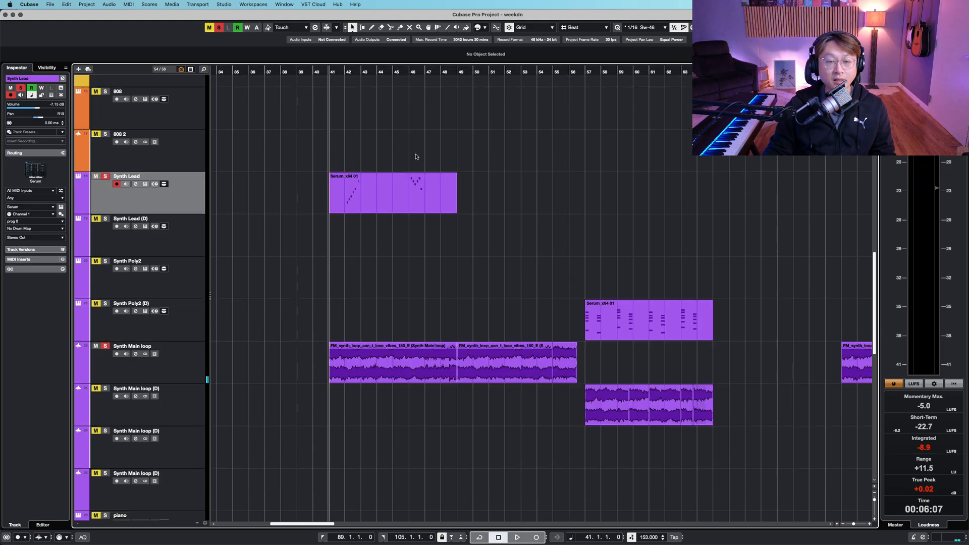
- Shrink the track heights and zoom horizontally in and out around the Synth Lead part during playback
{"action": "key", "text": "shift+g"}
{"action": "key", "text": "shift+g"}
{"action": "key", "text": "shift+g"}
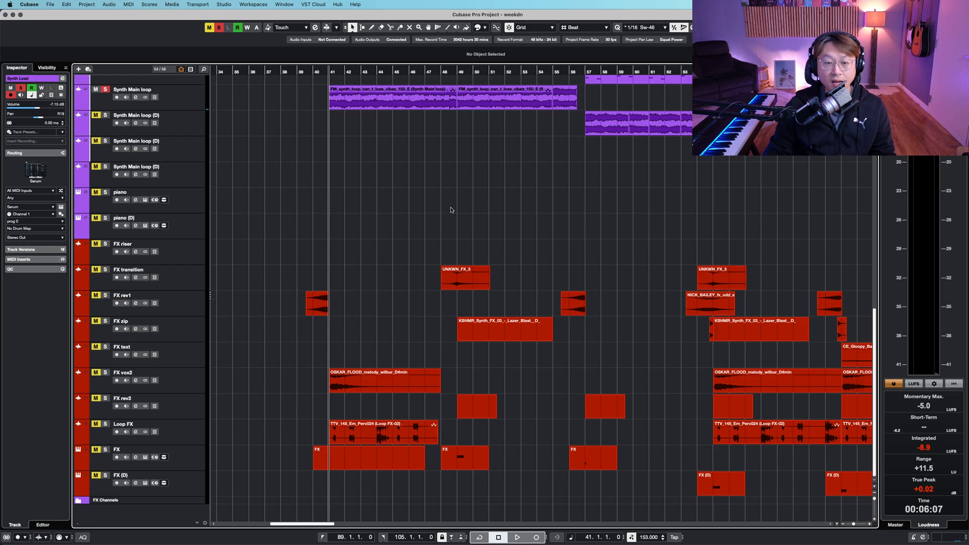
{"action": "key", "text": "shift+h"}
{"action": "key", "text": "shift+h"}
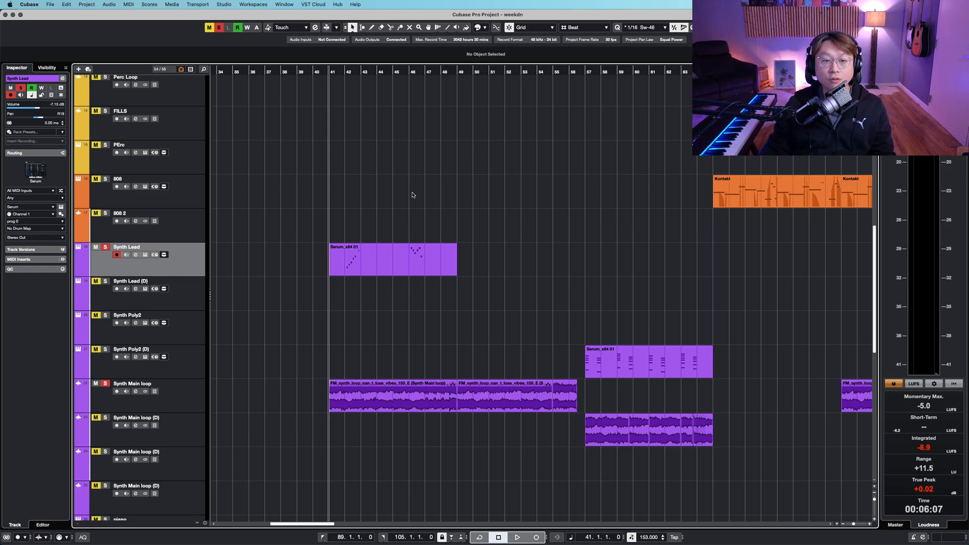
{"action": "scroll", "coordinate": [324, 275], "scroll_direction": "up", "scroll_amount": 5}
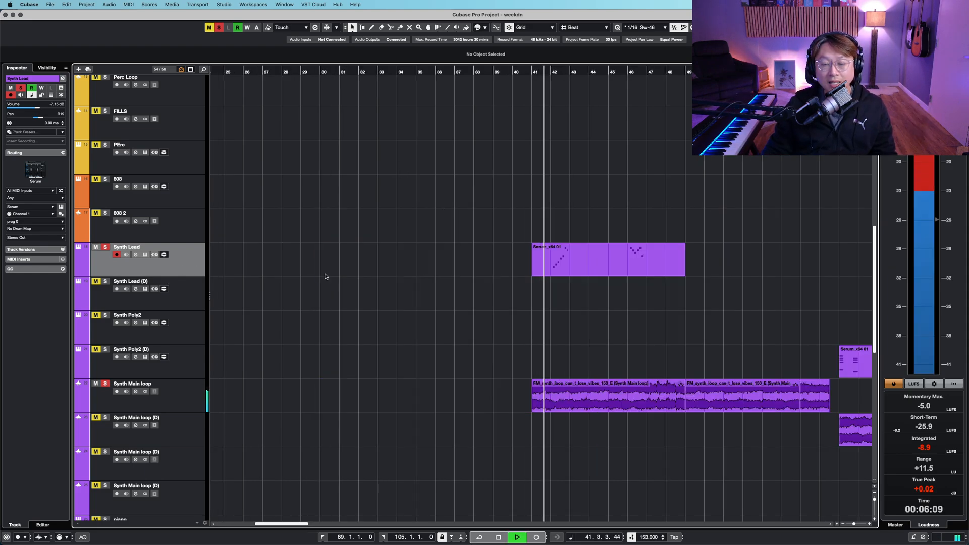
{"action": "scroll", "coordinate": [515, 285], "scroll_direction": "up", "scroll_amount": 3}
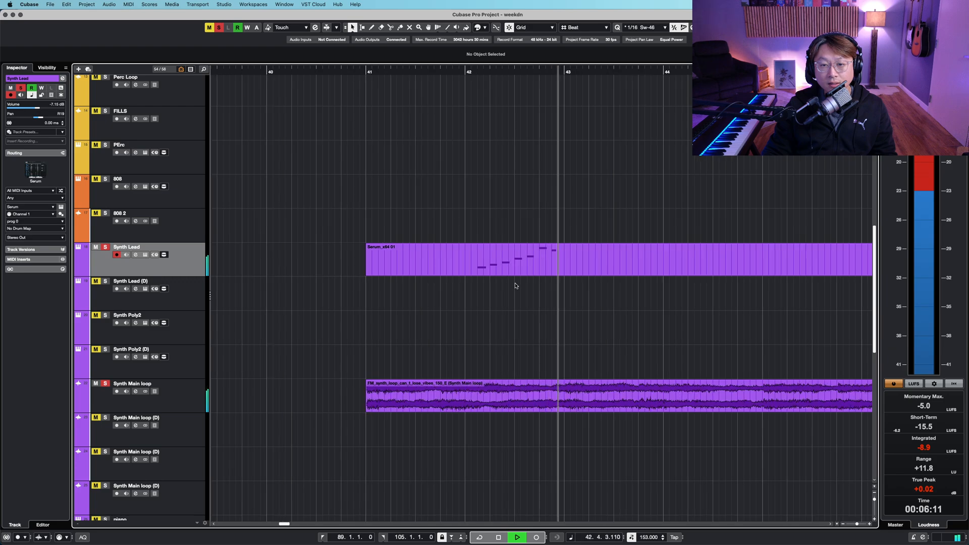
{"action": "scroll", "coordinate": [519, 261], "scroll_direction": "down", "scroll_amount": 1}
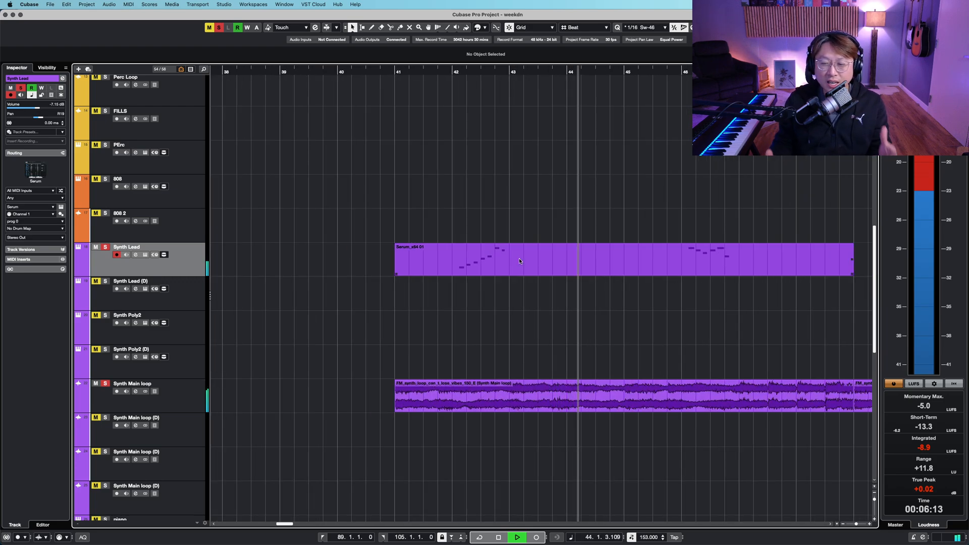
{"action": "scroll", "coordinate": [534, 195], "scroll_direction": "down", "scroll_amount": 3}
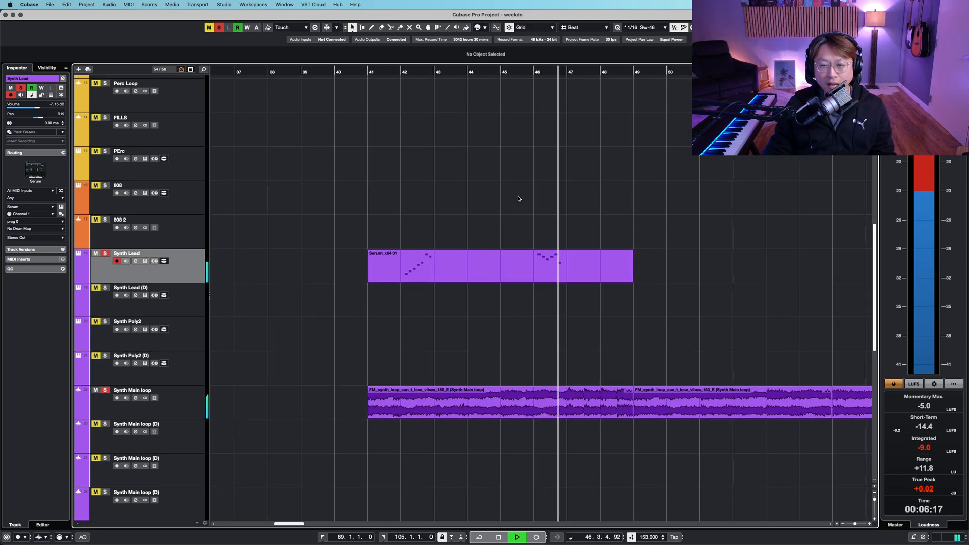
- Open the Synth Lead channel settings window to view its insert chain and stop playback
{"action": "left_click", "coordinate": [135, 261]}
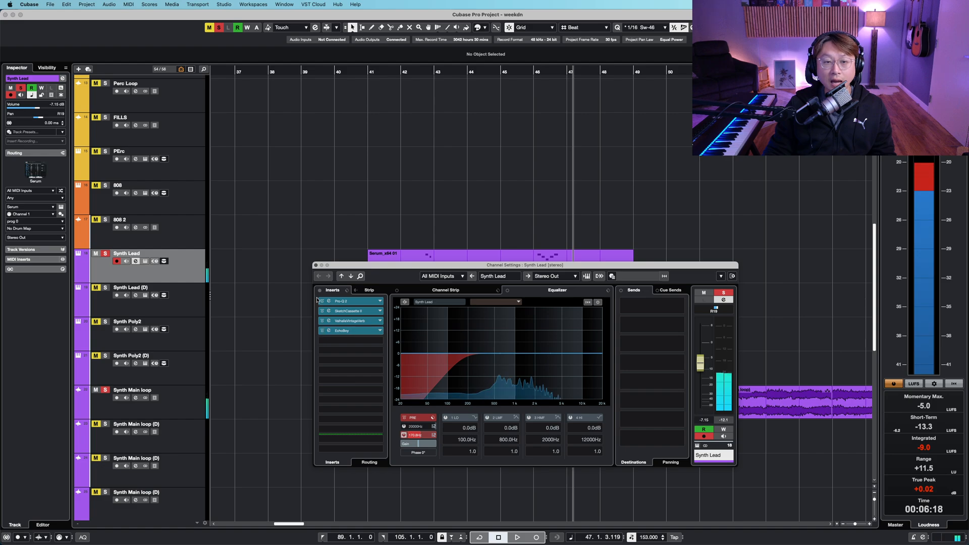
{"action": "left_click", "coordinate": [416, 220]}
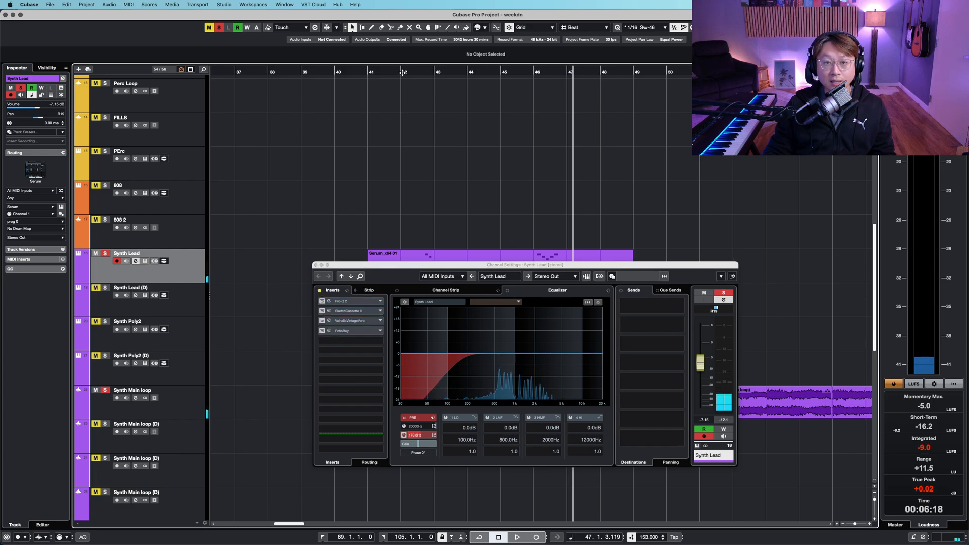
{"action": "left_click", "coordinate": [405, 220]}
{"action": "scroll", "coordinate": [444, 219], "scroll_direction": "down", "scroll_amount": 1}
{"action": "scroll", "coordinate": [444, 219], "scroll_direction": "down", "scroll_amount": 1}
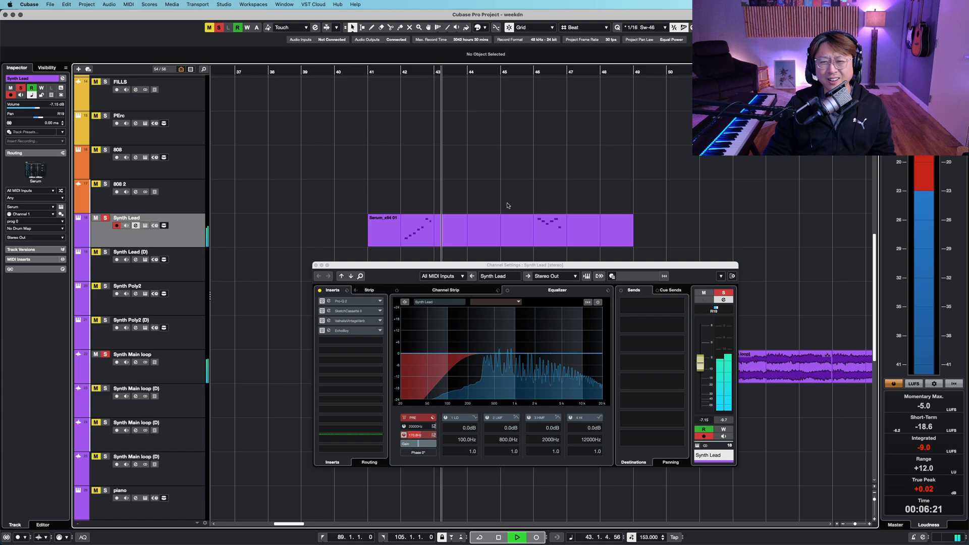
{"action": "key", "text": "space"}
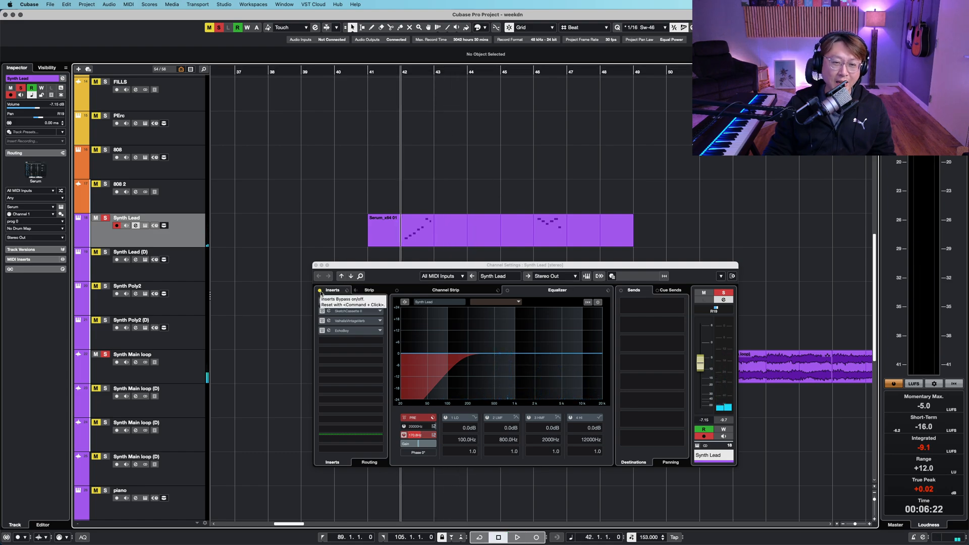
- Toggle the Synth Lead inserts bypass during brief playback, deactivate all solos and close the channel settings
{"action": "left_click", "coordinate": [320, 292]}
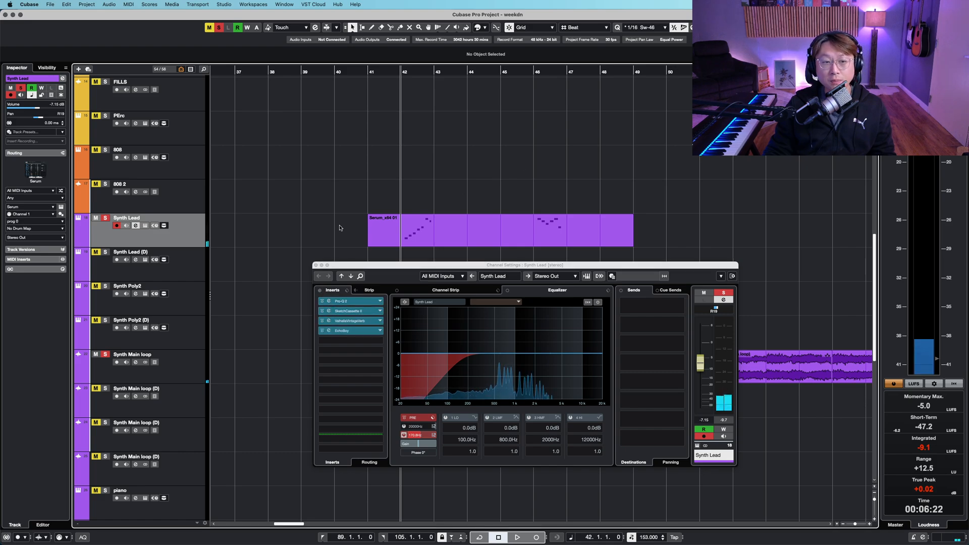
{"action": "key", "text": "space"}
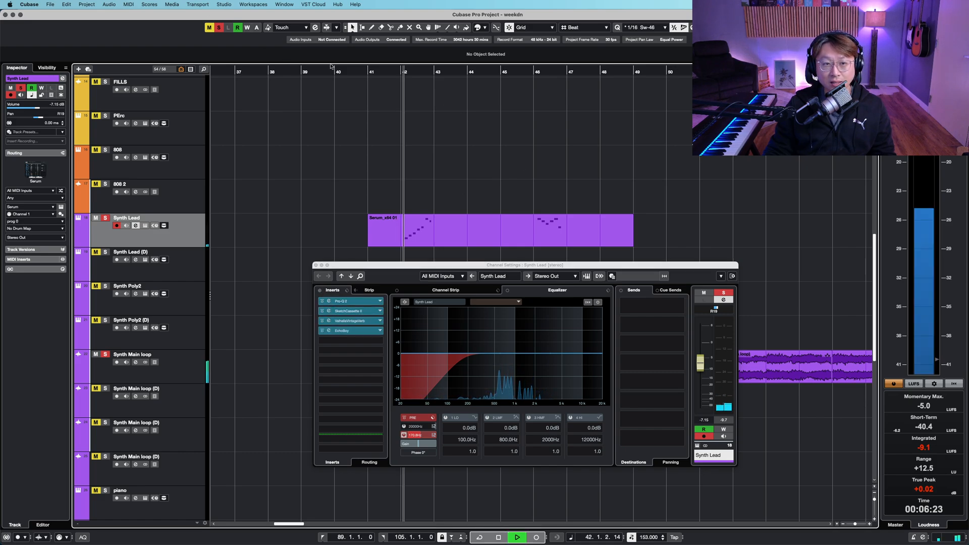
{"action": "key", "text": "space"}
{"action": "left_click", "coordinate": [219, 29]}
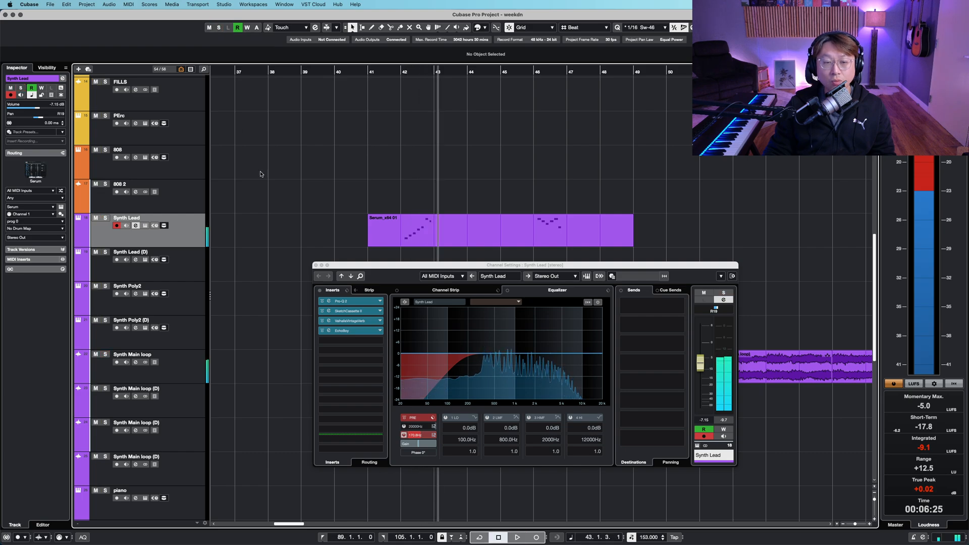
{"action": "left_click", "coordinate": [315, 266]}
- Split the Synth Lead part at bar 43 and set the cycle range to its first piece, bars 41 to 43
{"action": "left_click", "coordinate": [458, 231], "text": "alt"}
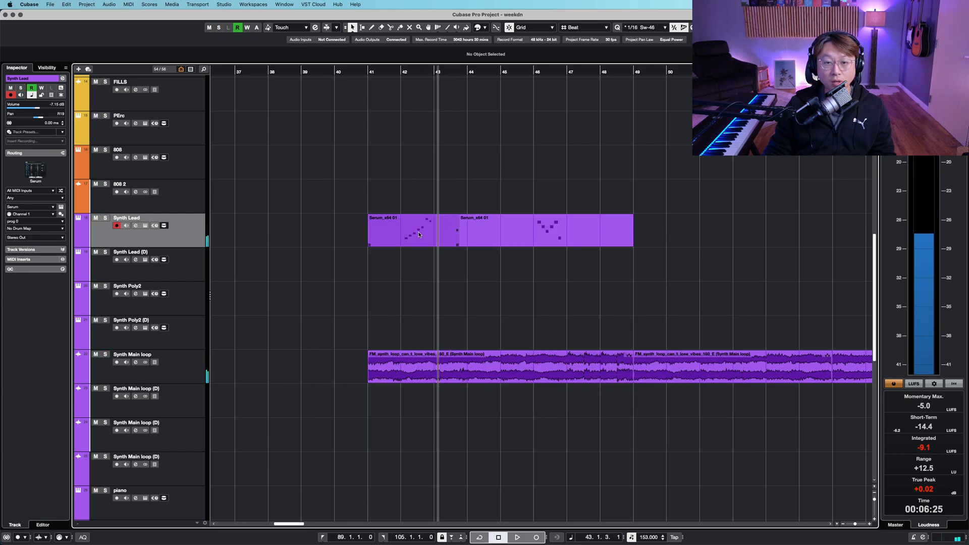
{"action": "left_click", "coordinate": [419, 234]}
{"action": "key", "text": "p"}
{"action": "left_click", "coordinate": [404, 69]}
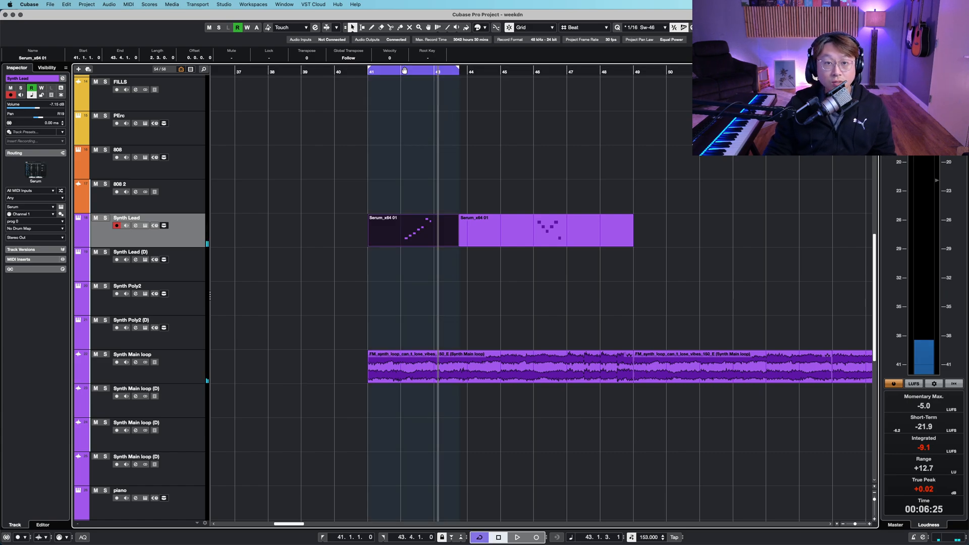
{"action": "left_click", "coordinate": [402, 72]}
- Reopen the Synth Lead channel settings, toggle the inserts bypass and open the Pro-Q 2 editor
{"action": "left_click", "coordinate": [136, 227]}
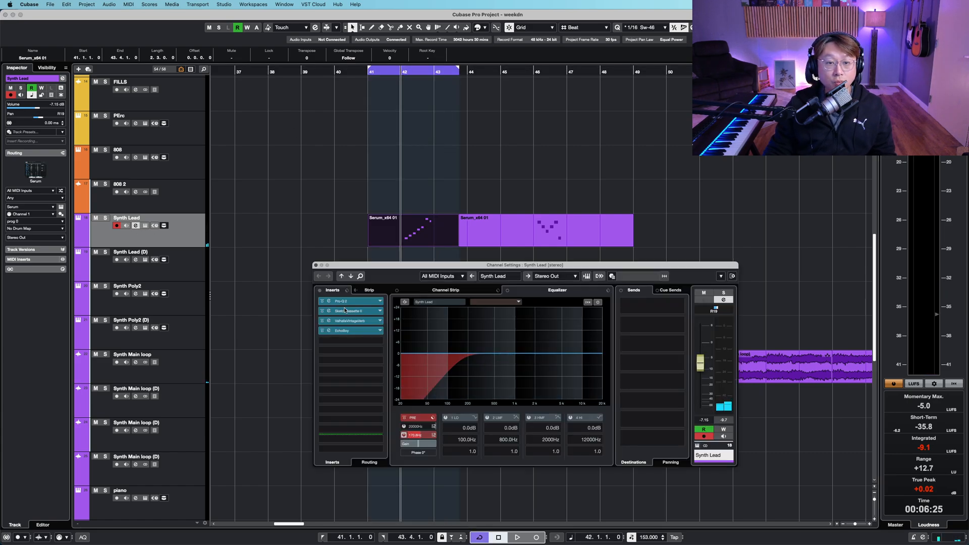
{"action": "left_click", "coordinate": [320, 290]}
{"action": "left_click", "coordinate": [348, 301]}
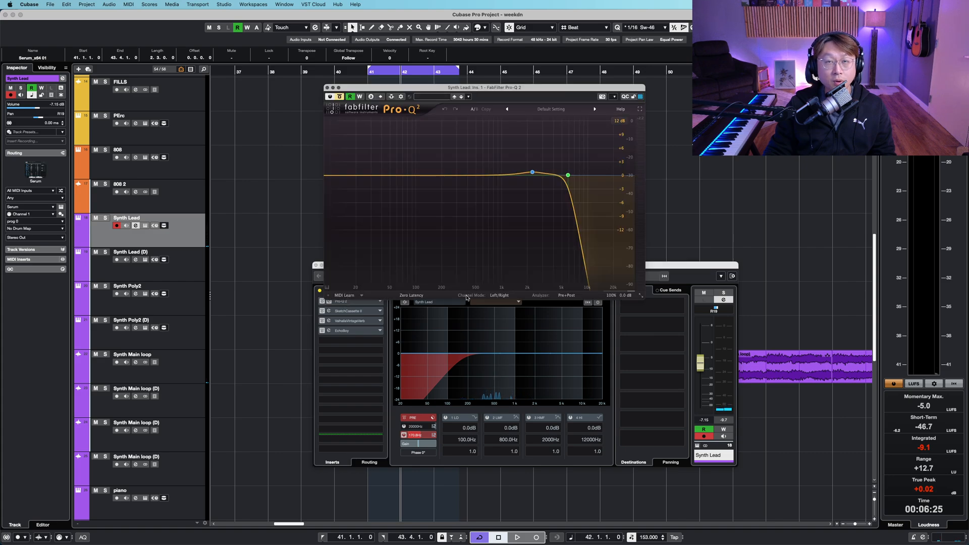
- Solo the Synth Lead track and toggle the inserts bypass during looped playback
{"action": "key", "text": "space"}
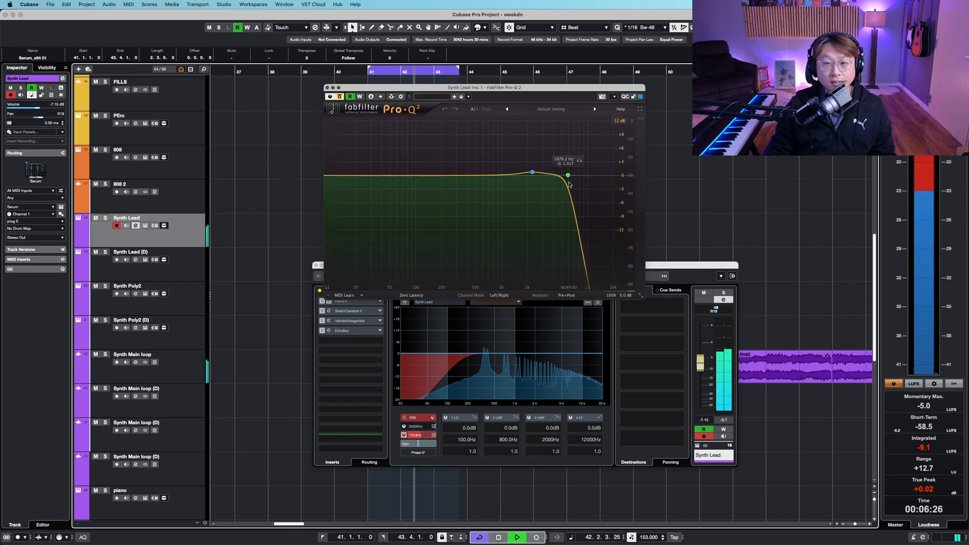
{"action": "left_click", "coordinate": [319, 290]}
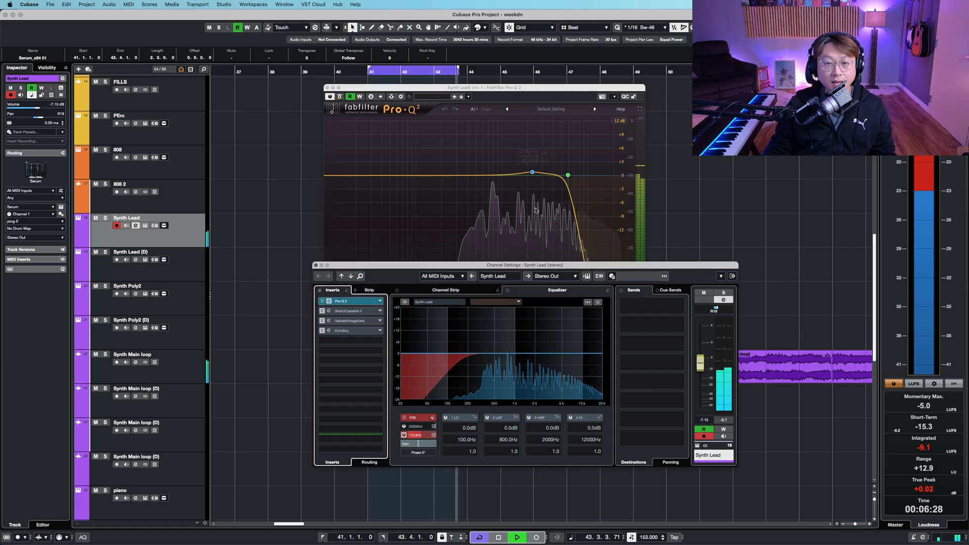
{"action": "key", "text": "s"}
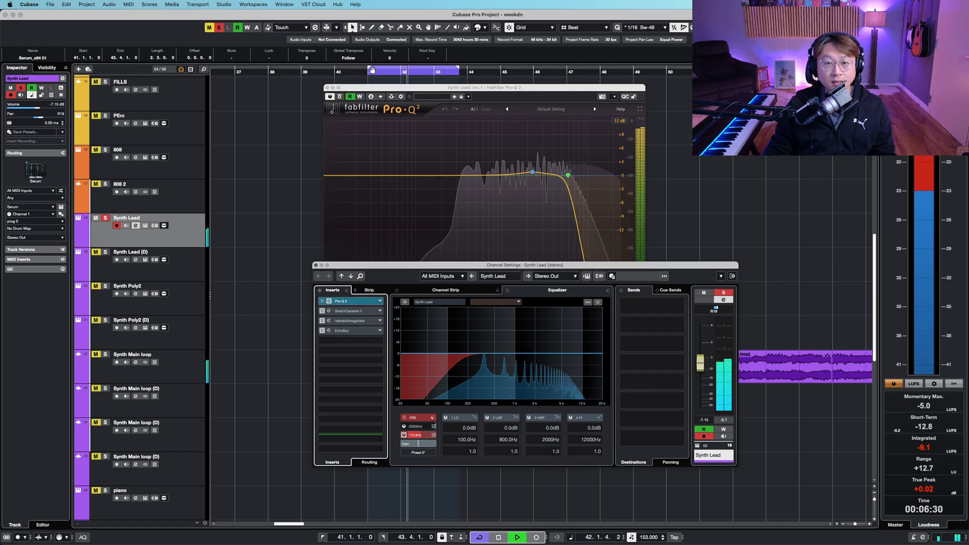
{"action": "key", "text": "space"}
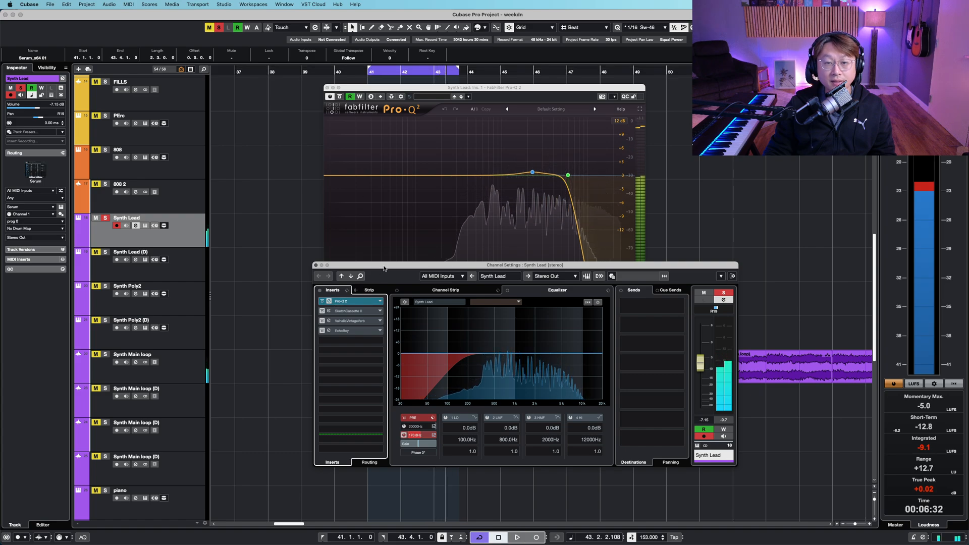
- Reposition the Pro-Q 2 window, open the SketchCassette II insert beside it and start playback
{"action": "left_click_drag", "start_coordinate": [486, 88], "coordinate": [407, 46]}
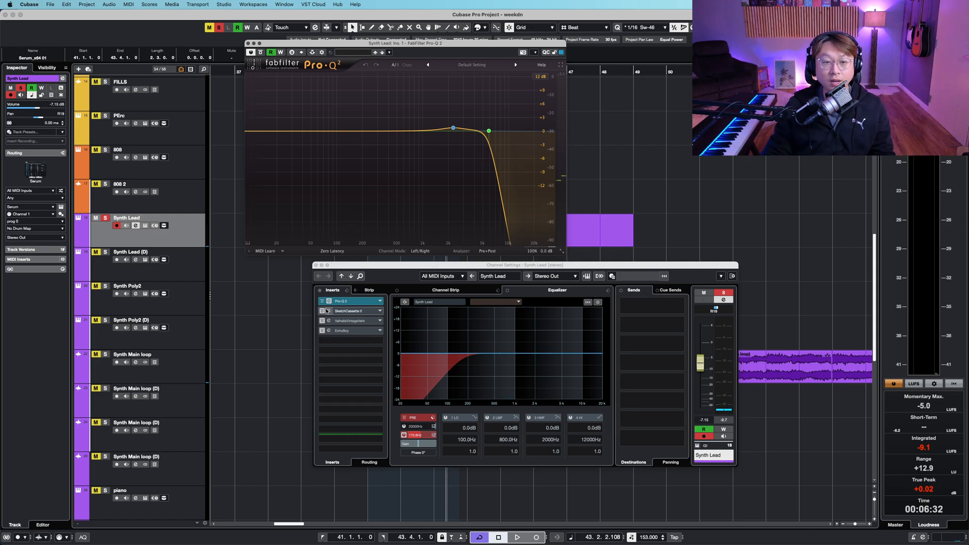
{"action": "left_click", "coordinate": [344, 312]}
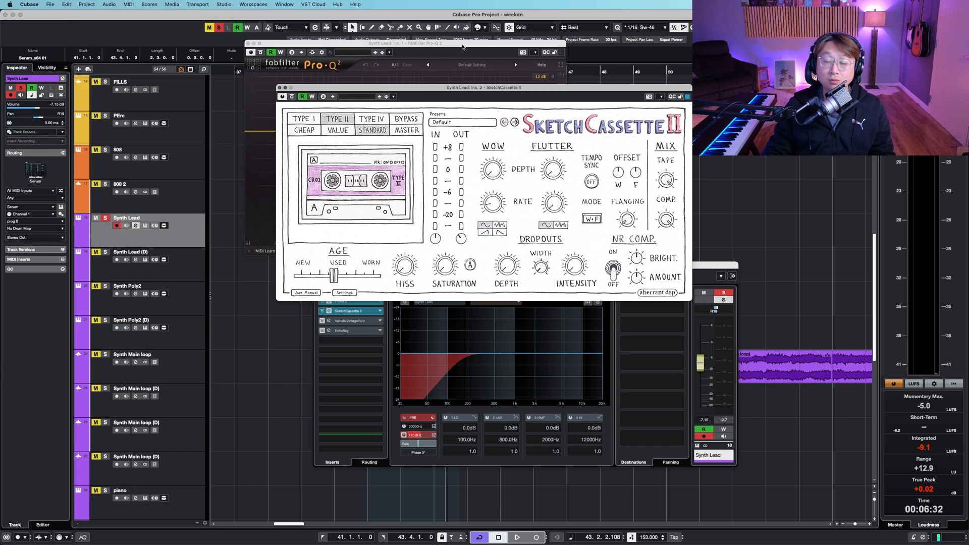
{"action": "left_click_drag", "start_coordinate": [483, 46], "coordinate": [344, 47]}
{"action": "left_click_drag", "start_coordinate": [507, 89], "coordinate": [552, 91]}
{"action": "key", "text": "space"}
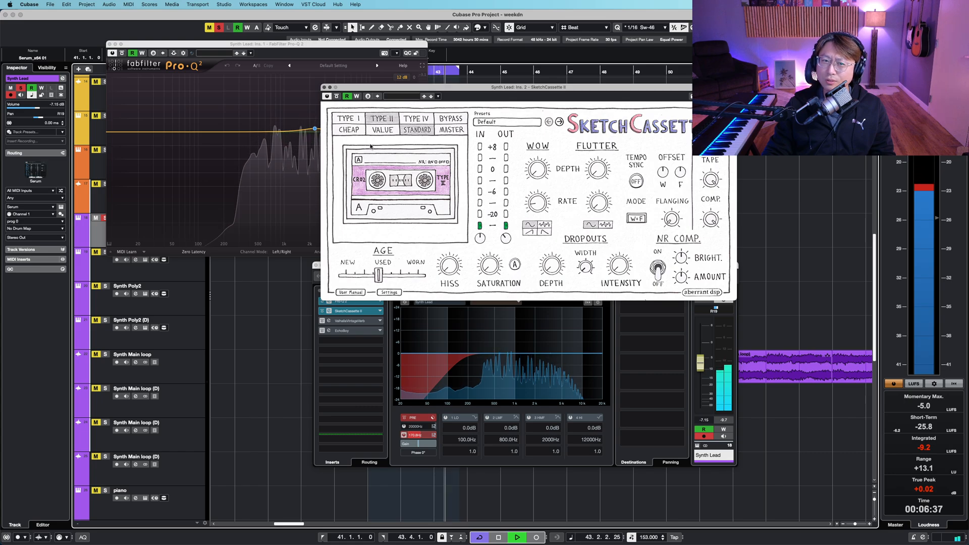
- Toggle the SketchCassette II bypass while listening, then stop playback
{"action": "left_click", "coordinate": [337, 97]}
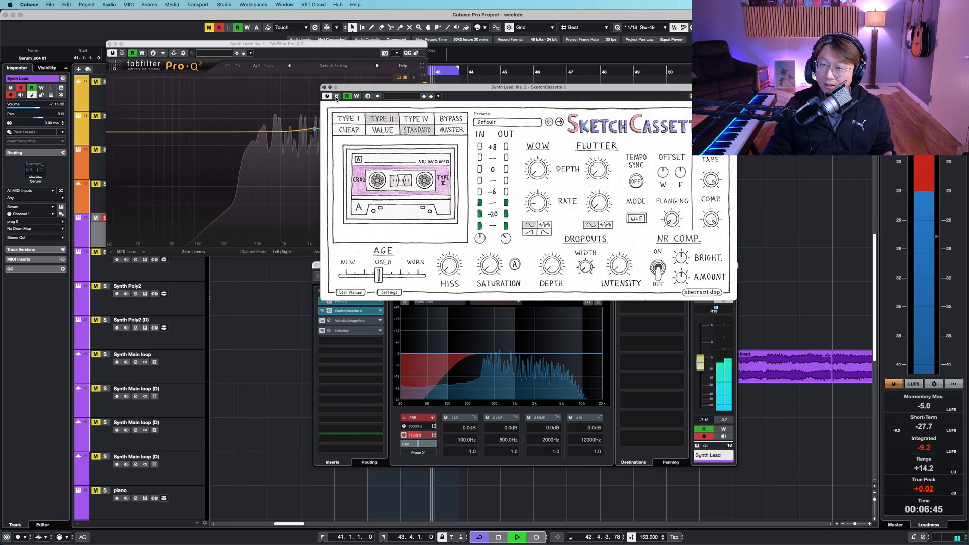
{"action": "key", "text": "space"}
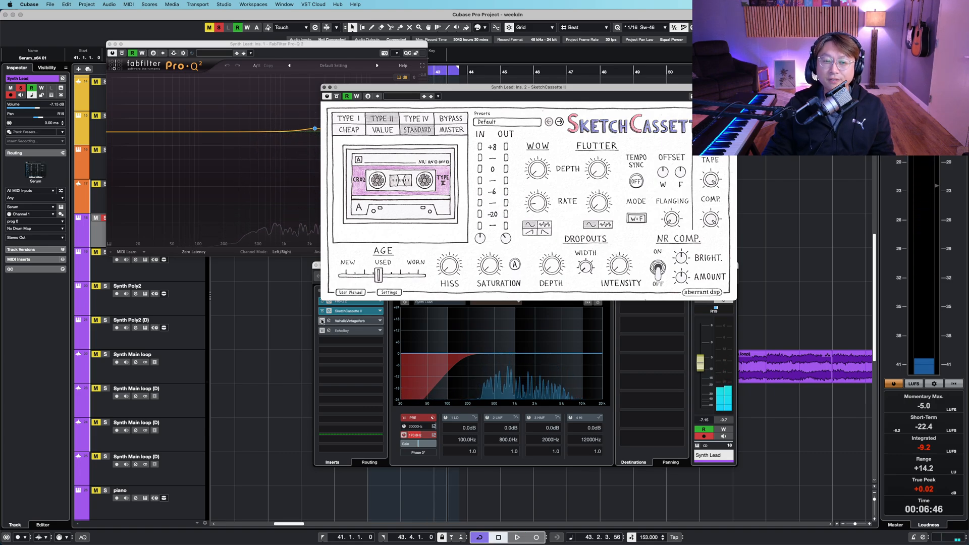
{"action": "left_click", "coordinate": [344, 324]}
{"action": "left_click", "coordinate": [465, 100]}
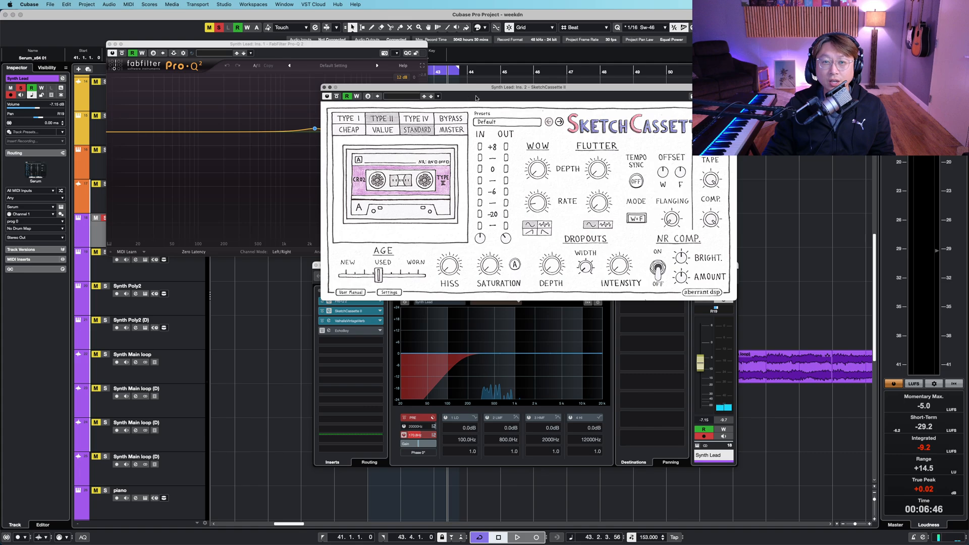
- Open the ValhallaVintageVerb insert during playback, reposition its window, and close it
{"action": "left_click", "coordinate": [362, 322]}
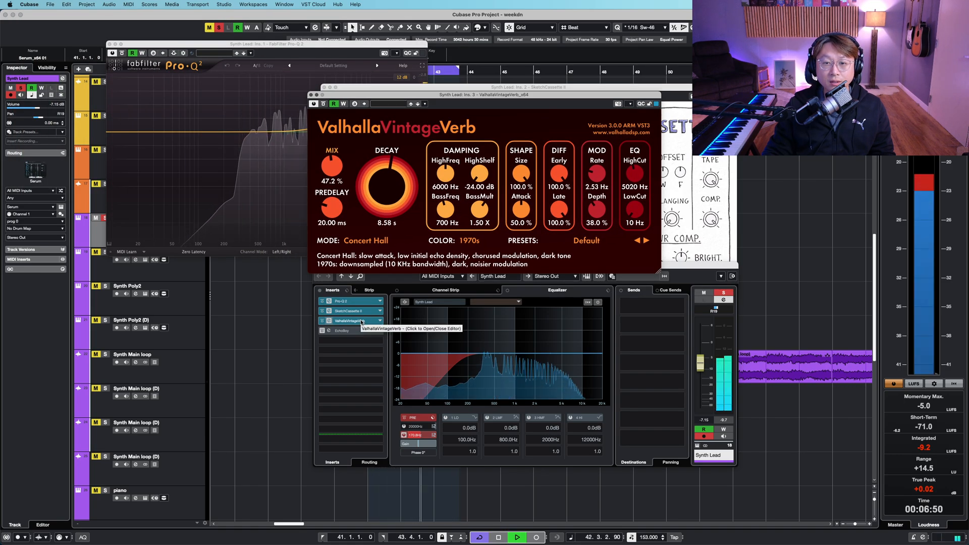
{"action": "key", "text": "space"}
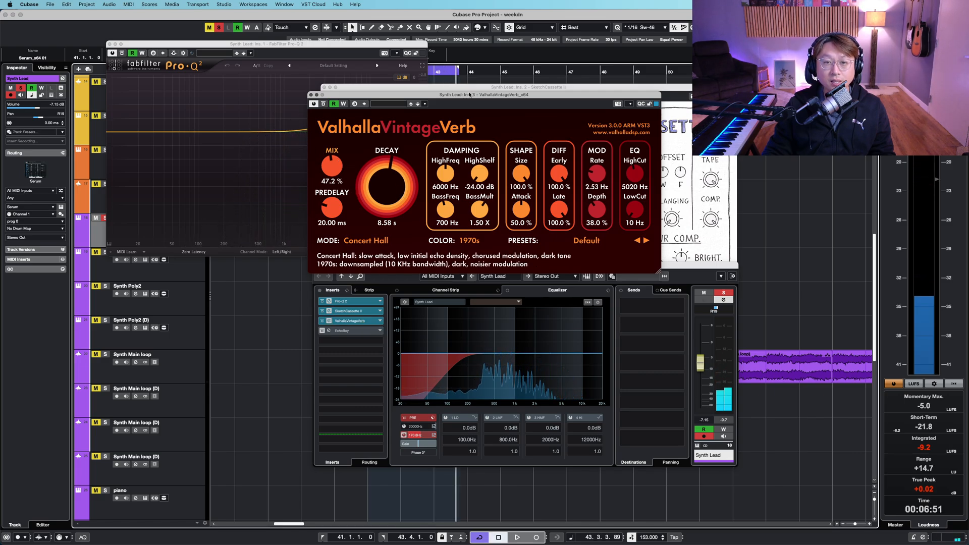
{"action": "left_click_drag", "start_coordinate": [470, 94], "coordinate": [449, 117]}
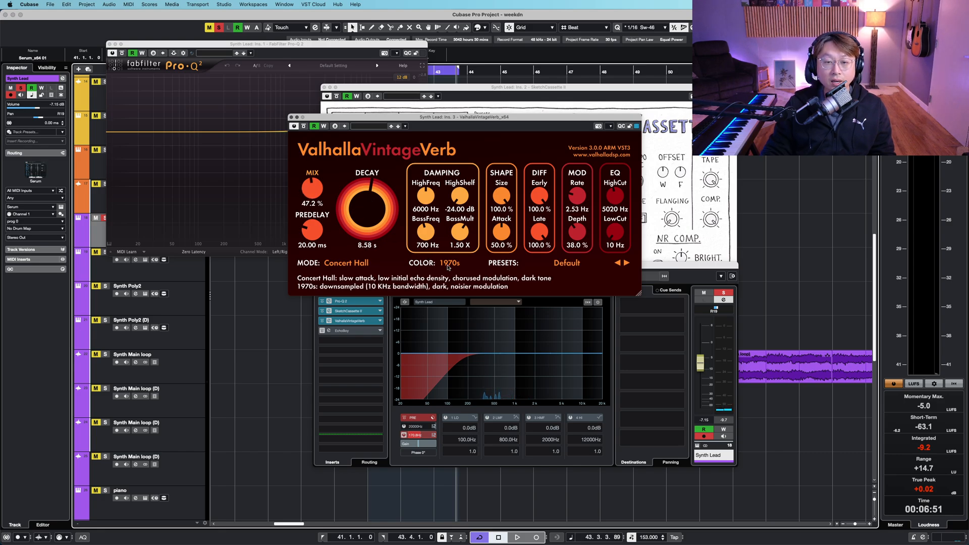
{"action": "left_click", "coordinate": [346, 324]}
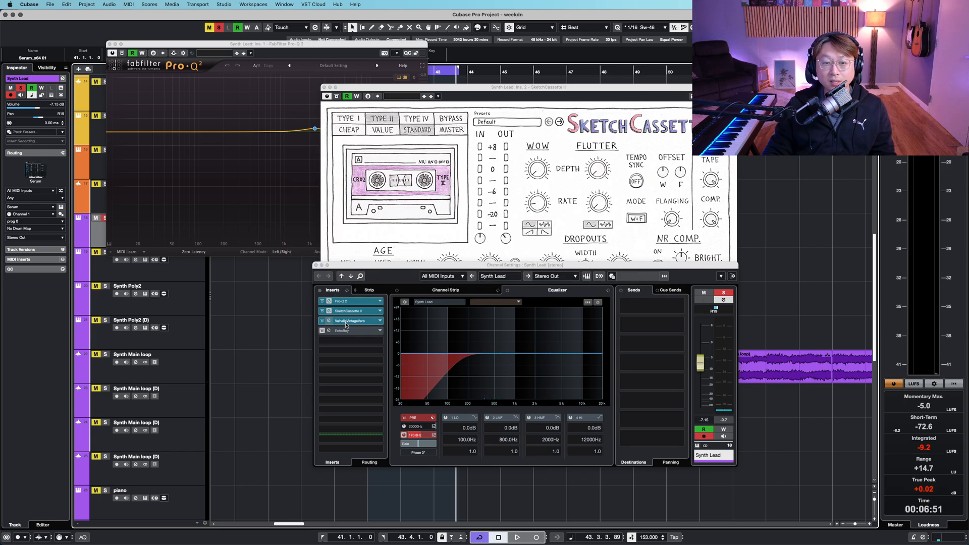
- Open the EchoBoy insert editor and start playback
{"action": "left_click", "coordinate": [322, 332]}
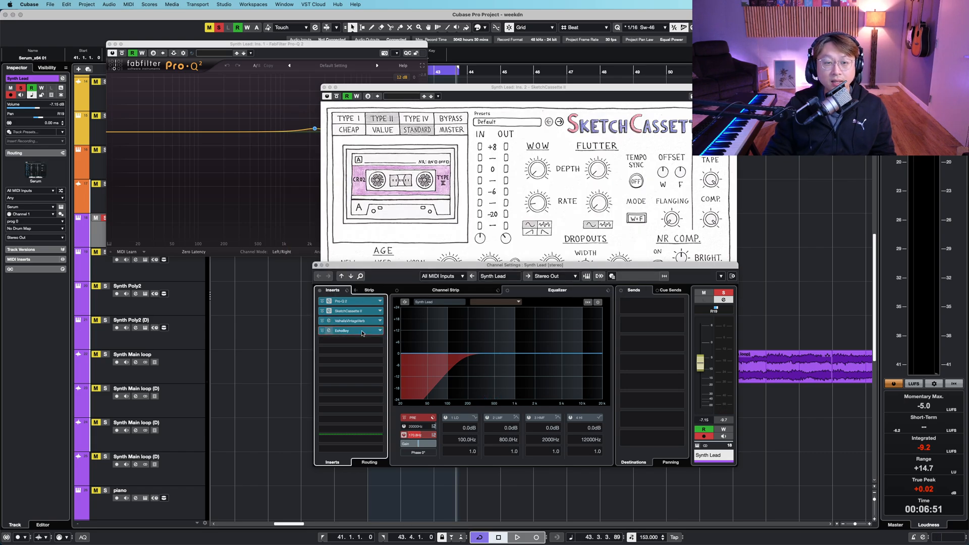
{"action": "left_click", "coordinate": [361, 331]}
{"action": "key", "text": "space"}
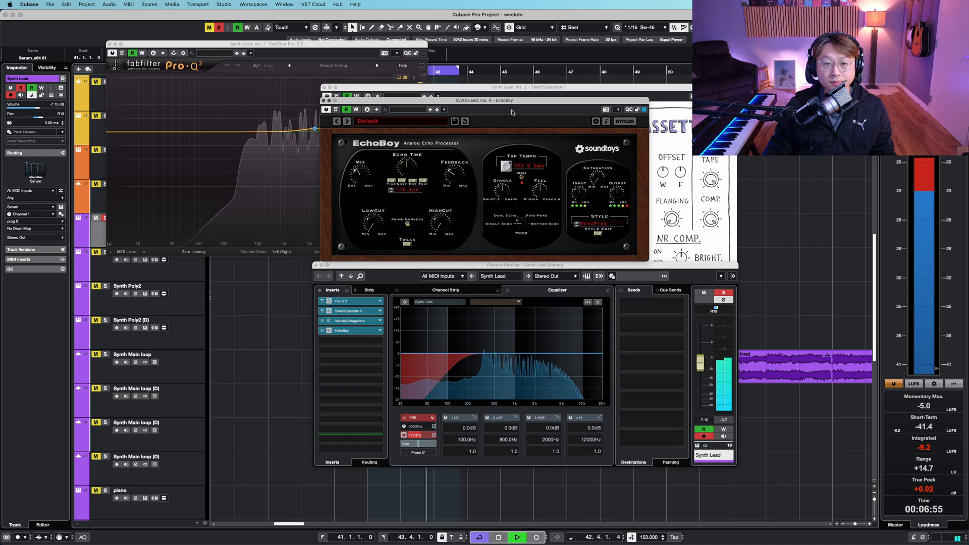
- Close the EchoBoy, SketchCassette II, Pro-Q 2 and channel settings windows
{"action": "key", "text": "super+w"}
{"action": "left_click", "coordinate": [511, 89]}
{"action": "key", "text": "super+w"}
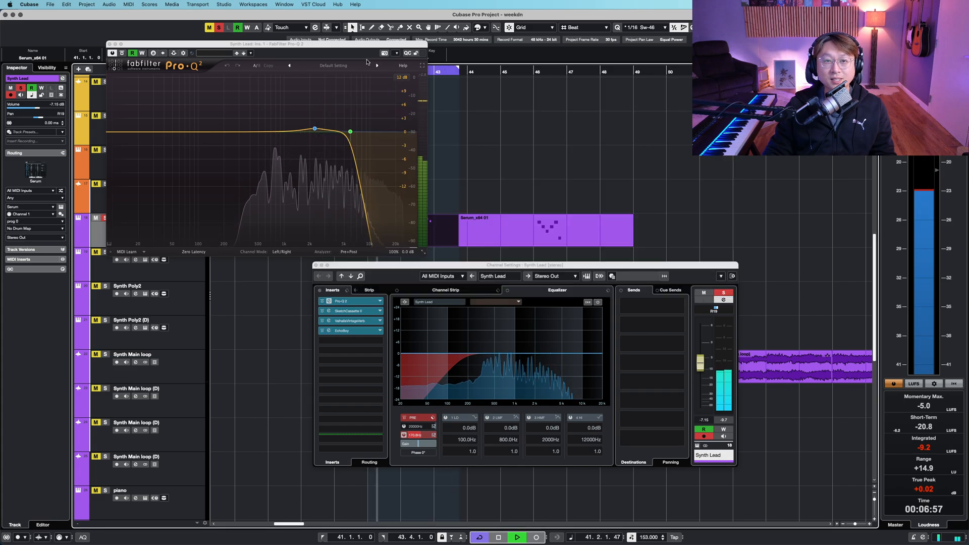
{"action": "left_click", "coordinate": [380, 45]}
{"action": "key", "text": "super+w"}
{"action": "key", "text": "super+w"}
{"action": "left_click", "coordinate": [456, 168]}
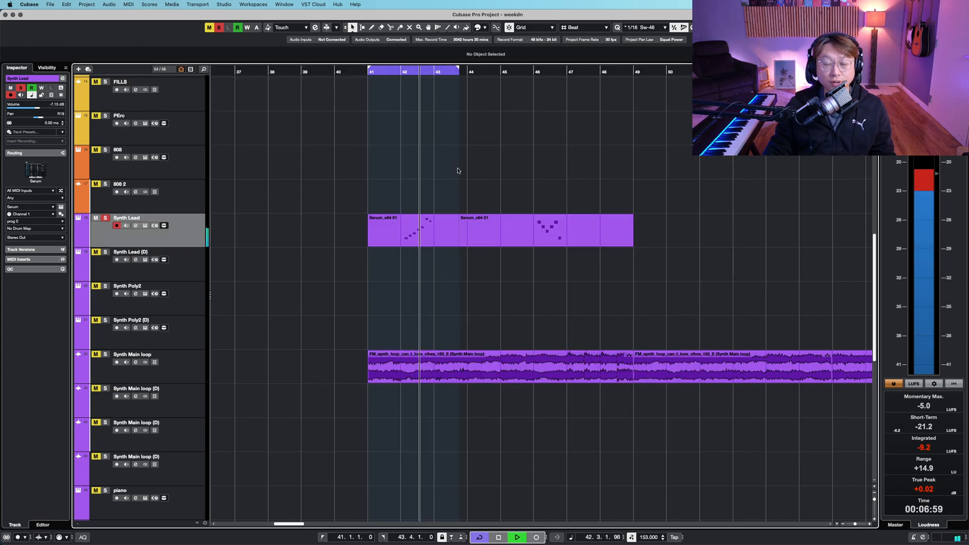
- Stop playback and remove the solo from the Synth Lead track
{"action": "left_click", "coordinate": [425, 71]}
{"action": "key", "text": "shift+g"}
{"action": "key", "text": "shift+g"}
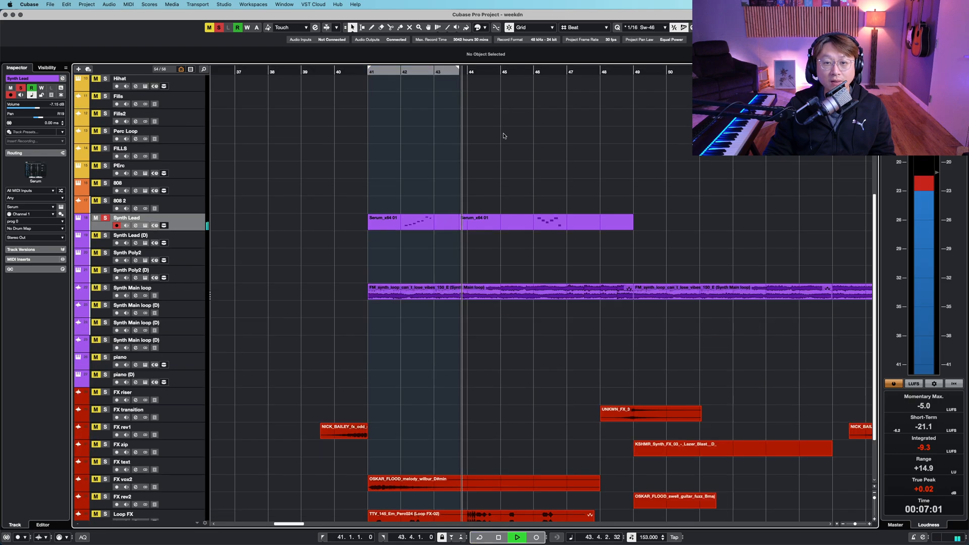
{"action": "scroll", "coordinate": [504, 139], "scroll_direction": "down", "scroll_amount": 1}
{"action": "scroll", "coordinate": [313, 254], "scroll_direction": "down", "scroll_amount": 1}
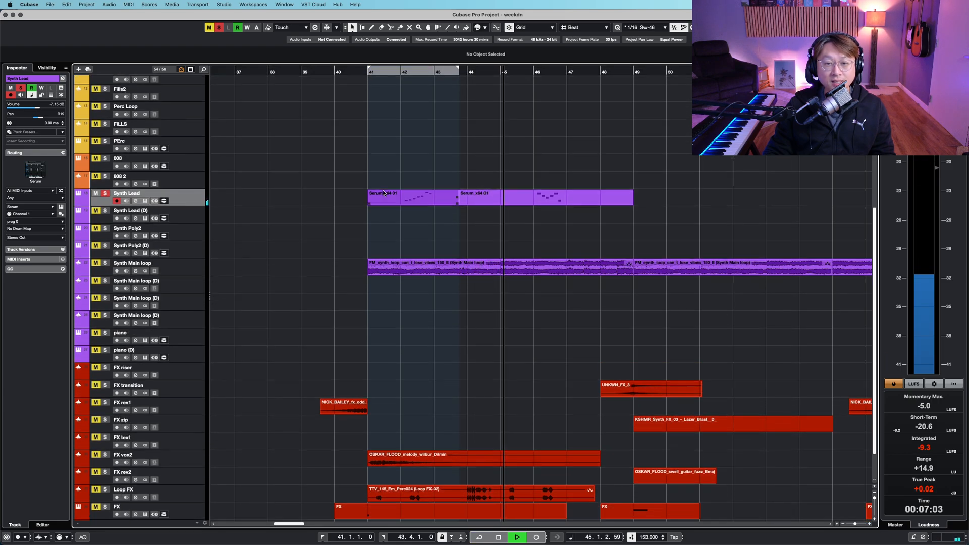
{"action": "scroll", "coordinate": [369, 291], "scroll_direction": "down", "scroll_amount": 1}
{"action": "key", "text": "space"}
{"action": "key", "text": "s"}
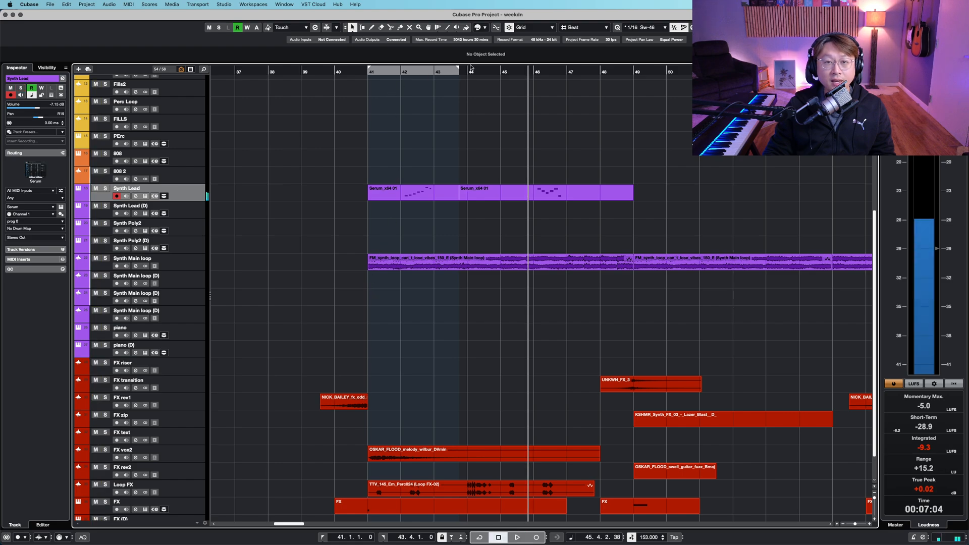
- Extend the cycle range to span bars 41 to 47 and return the cursor to bar 41
{"action": "left_click_drag", "start_coordinate": [459, 69], "coordinate": [557, 73]}
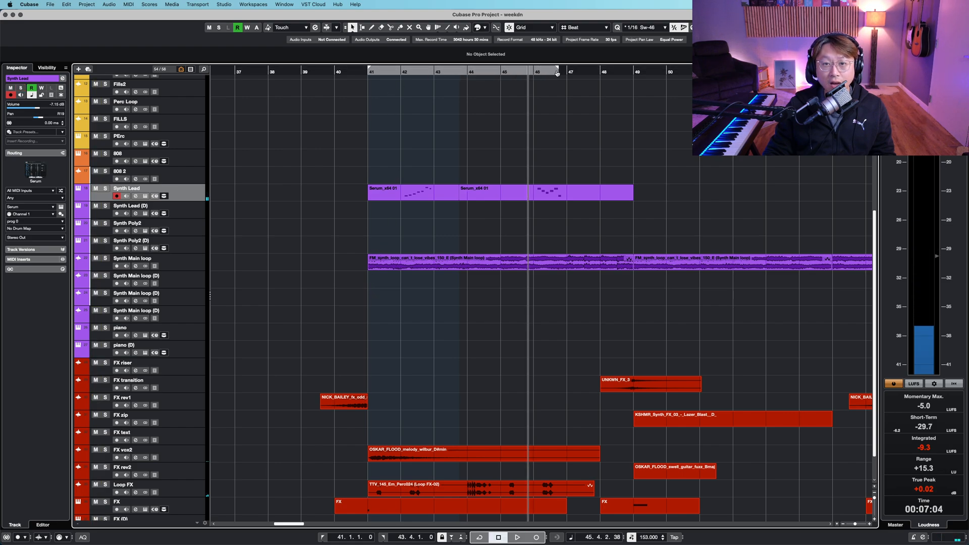
{"action": "left_click", "coordinate": [368, 72]}
{"action": "scroll", "coordinate": [455, 290], "scroll_direction": "down", "scroll_amount": 2}
{"action": "key", "text": "shift+h"}
{"action": "scroll", "coordinate": [456, 291], "scroll_direction": "up", "scroll_amount": 10}
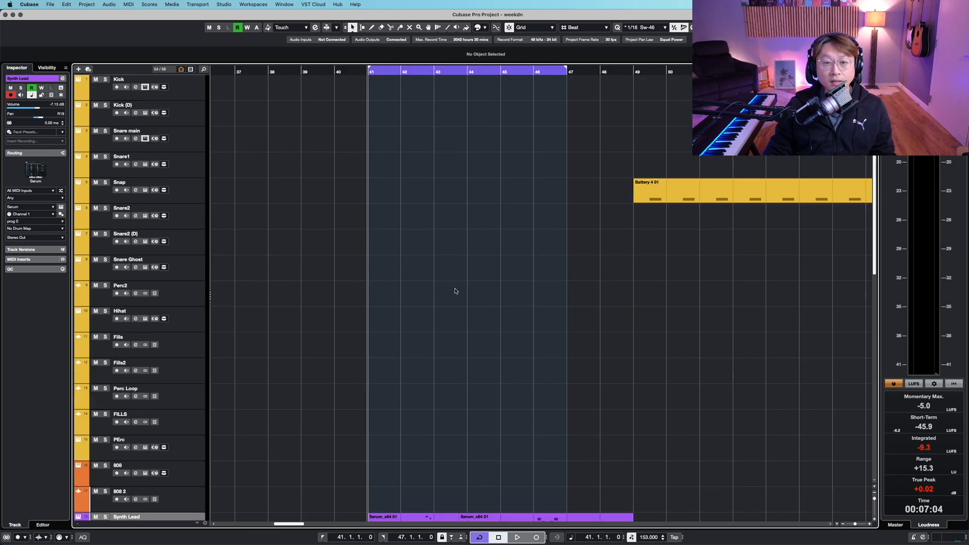
{"action": "scroll", "coordinate": [457, 292], "scroll_direction": "down", "scroll_amount": 10}
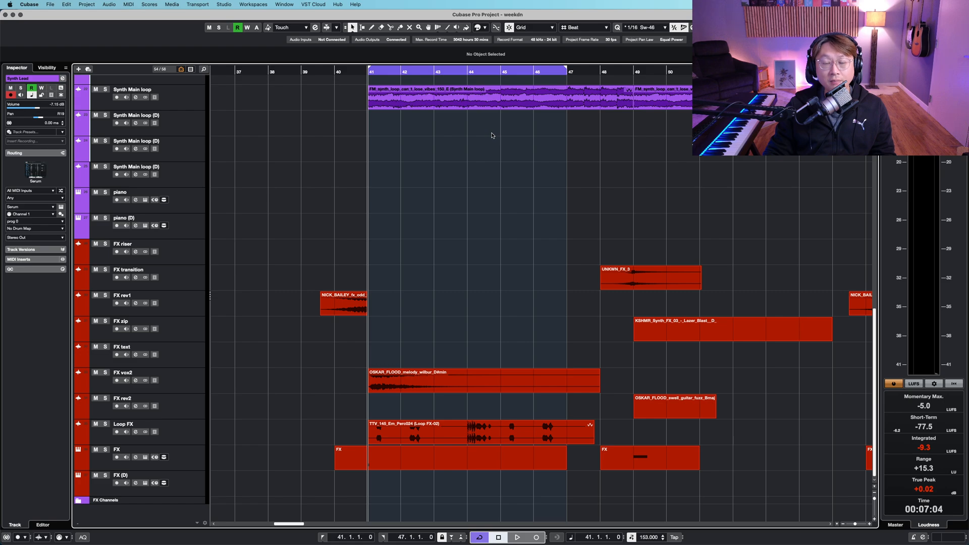
- Select all FX tracks from FX riser down to FX (D)
{"action": "left_click", "coordinate": [190, 252]}
{"action": "left_click", "coordinate": [191, 474], "text": "shift"}
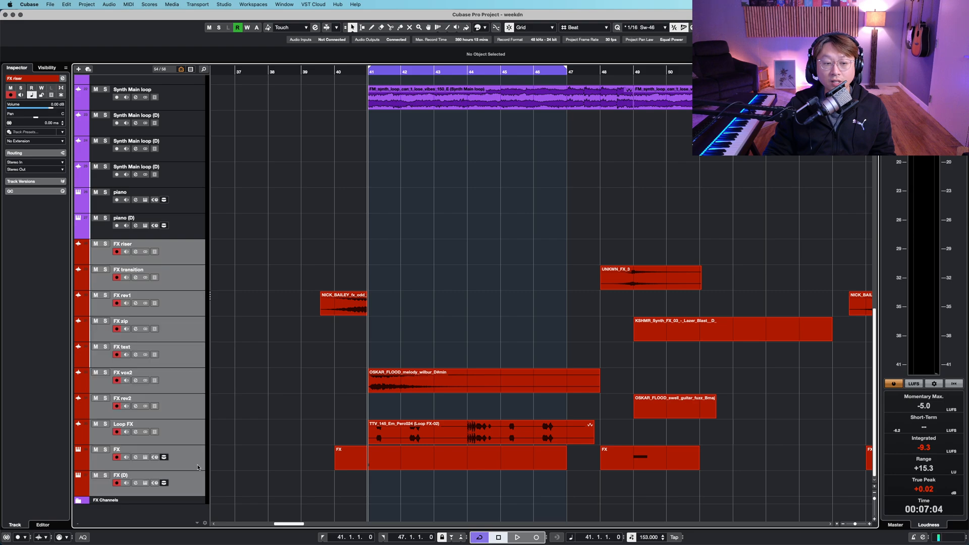
{"action": "key", "text": "g"}
{"action": "key", "text": "g"}
{"action": "key", "text": "g"}
{"action": "key", "text": "g"}
{"action": "key", "text": "g"}
{"action": "left_click_drag", "start_coordinate": [763, 247], "coordinate": [457, 243]}
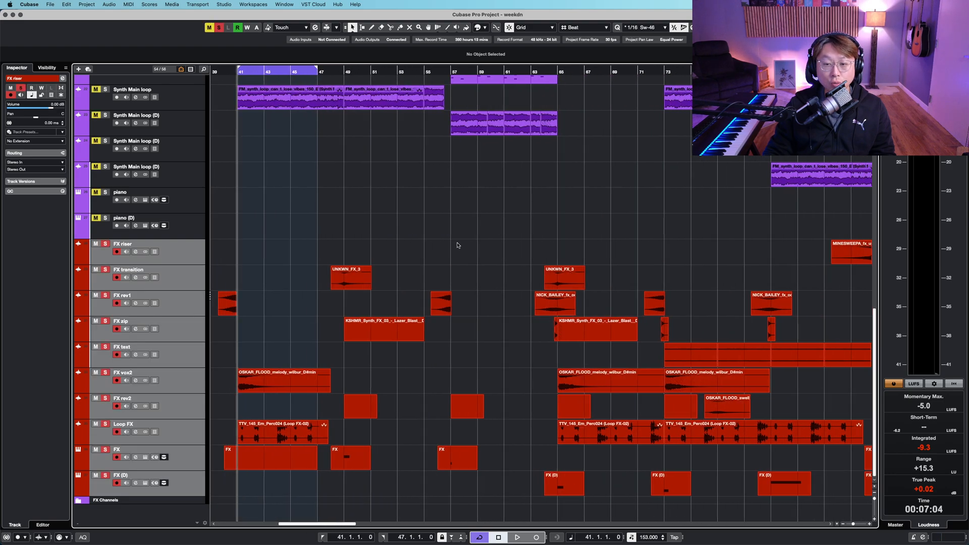
- Zoom and scroll through the arrangement to examine the events on the FX tracks
{"action": "key", "text": "h"}
{"action": "key", "text": "h"}
{"action": "key", "text": "h"}
{"action": "key", "text": "h"}
{"action": "key", "text": "h"}
{"action": "key", "text": "h"}
{"action": "key", "text": "h"}
{"action": "key", "text": "h"}
{"action": "key", "text": "h"}
{"action": "key", "text": "h"}
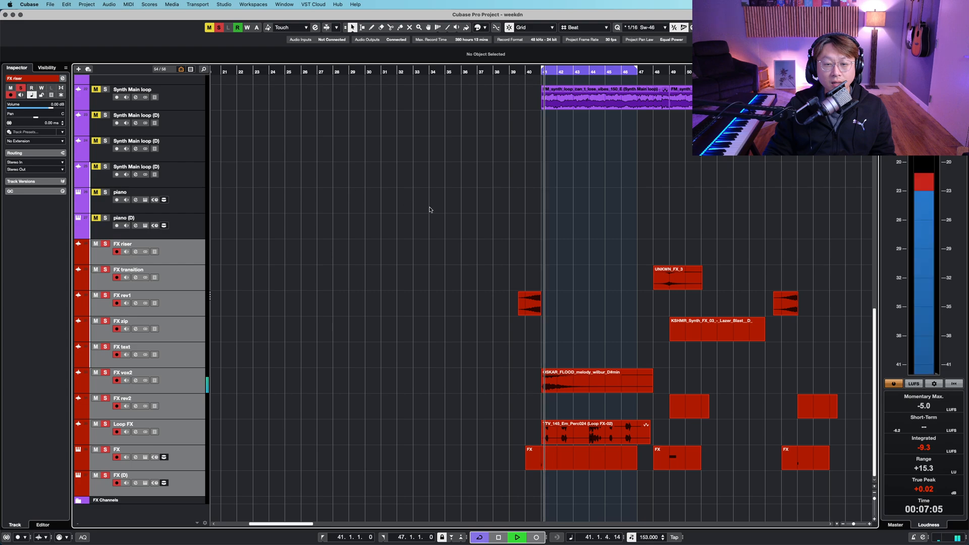
{"action": "key", "text": "shift+h"}
{"action": "key", "text": "g"}
{"action": "left_click_drag", "start_coordinate": [669, 353], "coordinate": [492, 254]}
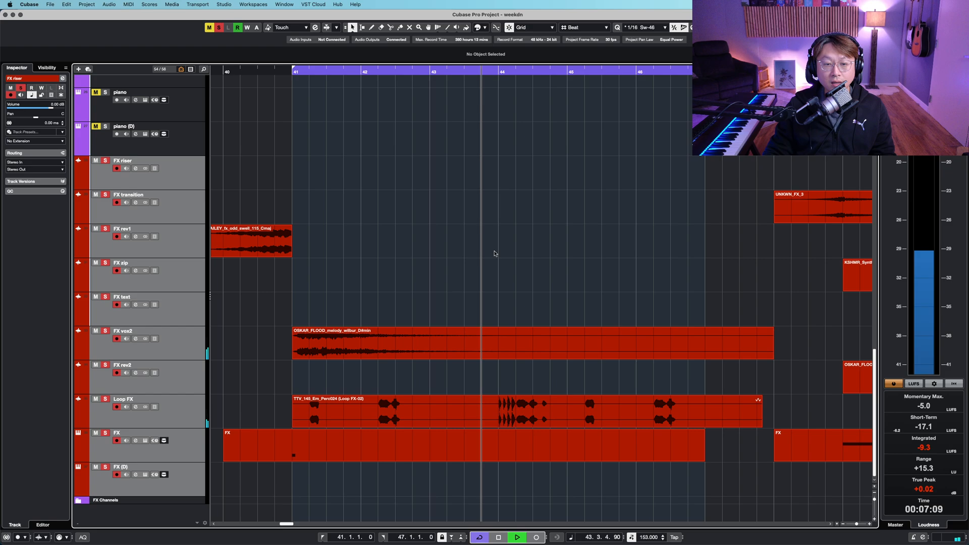
{"action": "key", "text": "g"}
{"action": "key", "text": "g"}
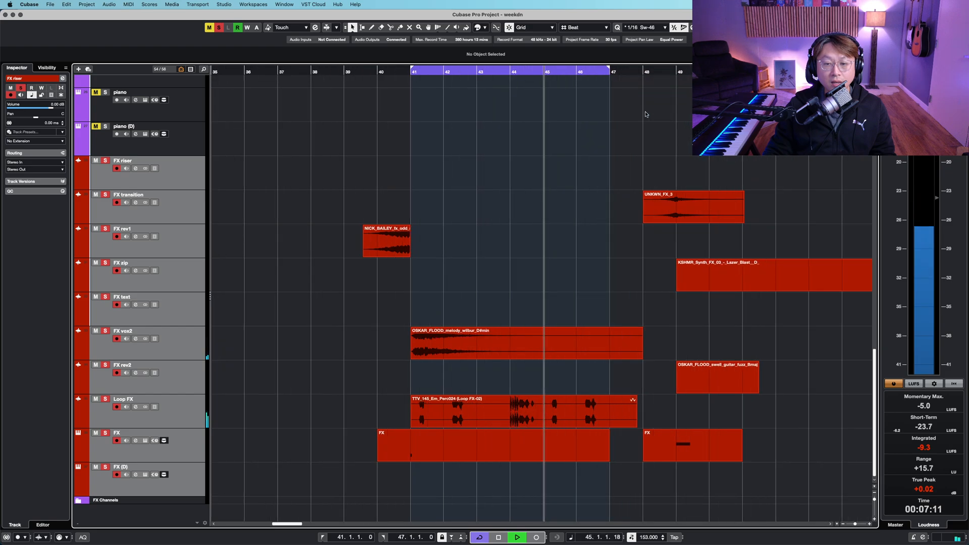
{"action": "key", "text": "shift+g"}
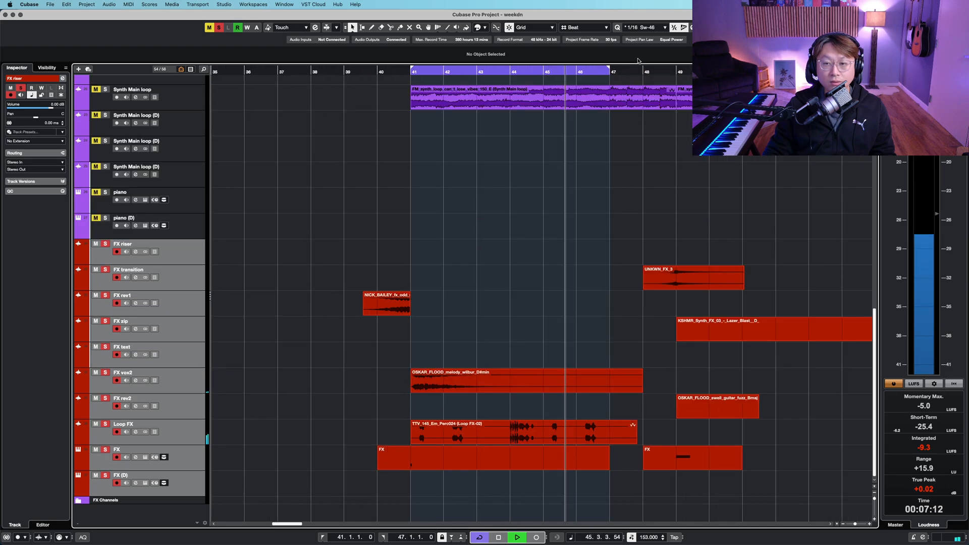
{"action": "left_click", "coordinate": [572, 70]}
{"action": "key", "text": "g"}
{"action": "key", "text": "shift+g"}
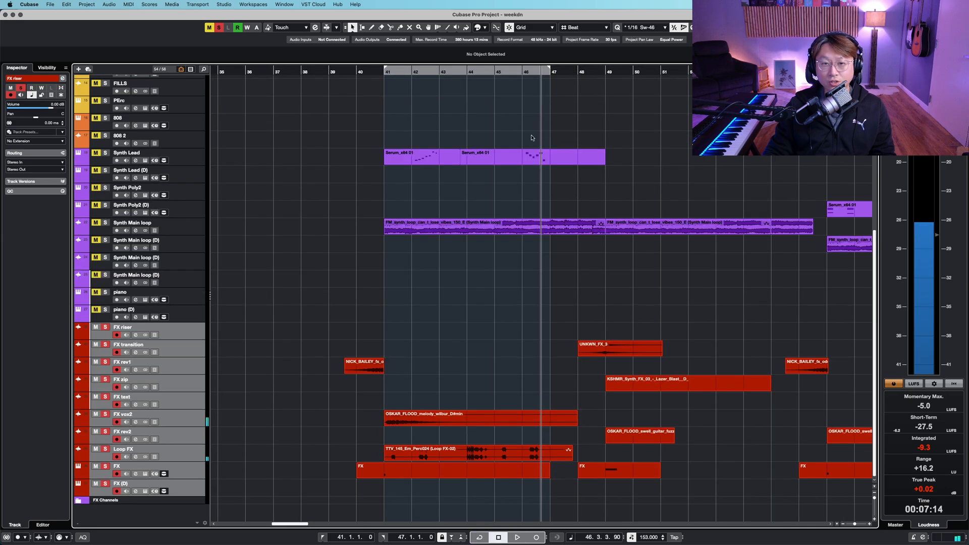
{"action": "key", "text": "g"}
{"action": "key", "text": "g"}
{"action": "key", "text": "g"}
{"action": "scroll", "coordinate": [429, 278], "scroll_direction": "right", "scroll_amount": 5}
{"action": "scroll", "coordinate": [429, 278], "scroll_direction": "up", "scroll_amount": 3}
{"action": "scroll", "coordinate": [429, 278], "scroll_direction": "right", "scroll_amount": 2}
{"action": "scroll", "coordinate": [429, 278], "scroll_direction": "up", "scroll_amount": 5}
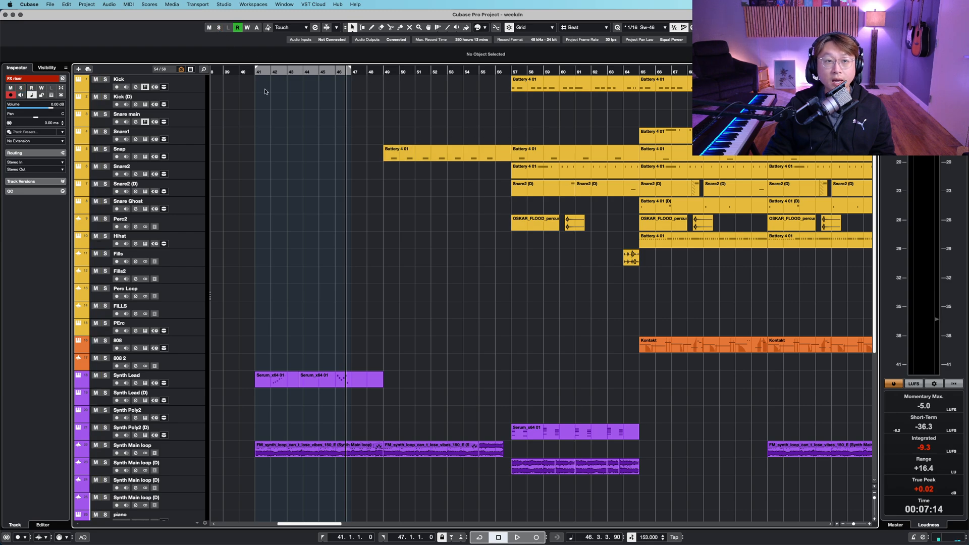
{"action": "scroll", "coordinate": [420, 264], "scroll_direction": "down", "scroll_amount": 1}
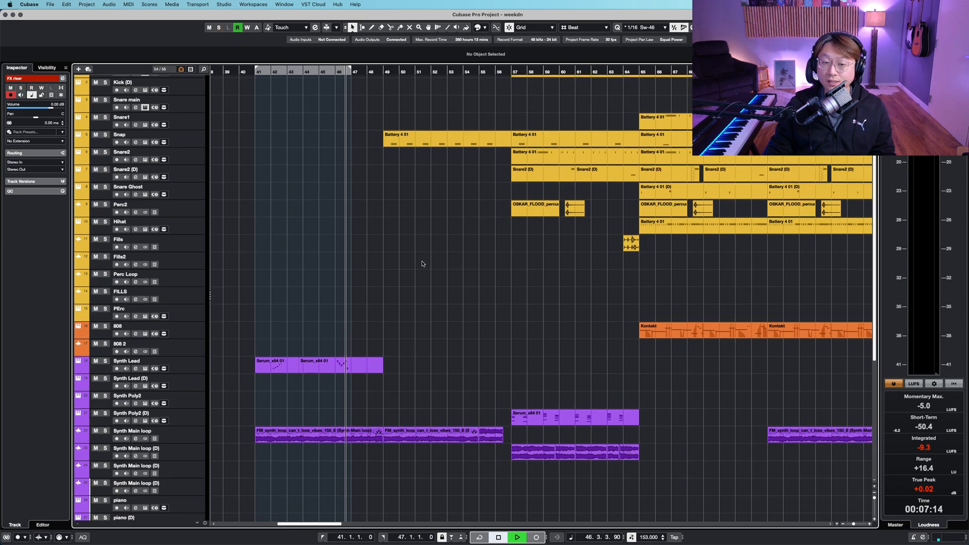
{"action": "scroll", "coordinate": [423, 263], "scroll_direction": "down", "scroll_amount": 12}
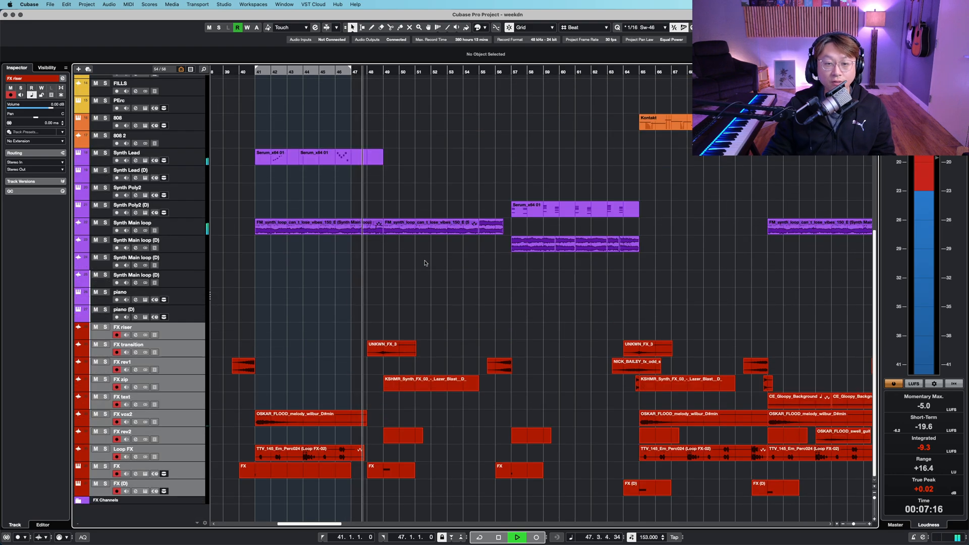
{"action": "scroll", "coordinate": [426, 263], "scroll_direction": "up", "scroll_amount": 5}
{"action": "key", "text": "shift+g"}
{"action": "key", "text": "shift+g"}
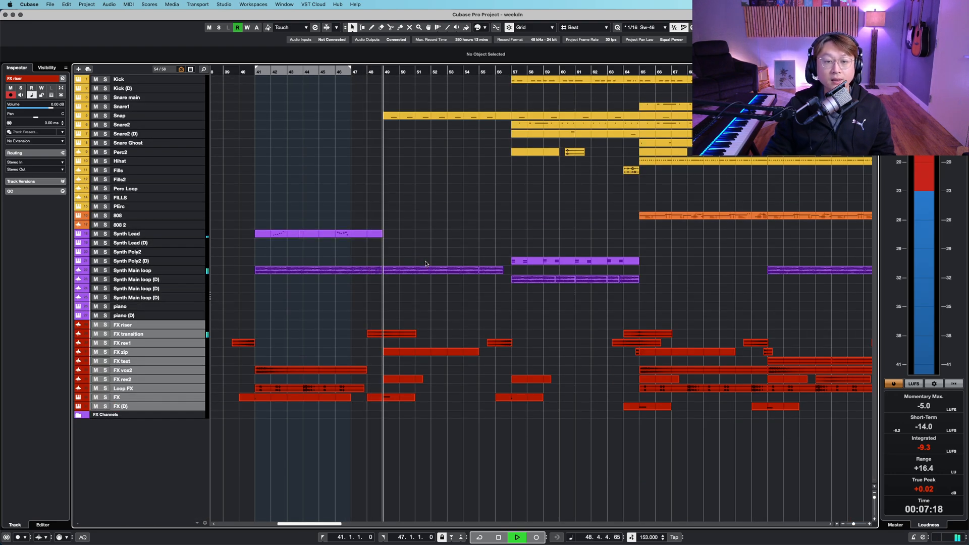
{"action": "key", "text": "shift+h"}
{"action": "key", "text": "shift+h"}
- Solo the FX transition track and place the cursor at bar 48, where its UNKWN_FX_3 event starts
{"action": "left_click", "coordinate": [184, 354]}
{"action": "key", "text": "shift+h"}
{"action": "key", "text": "shift+h"}
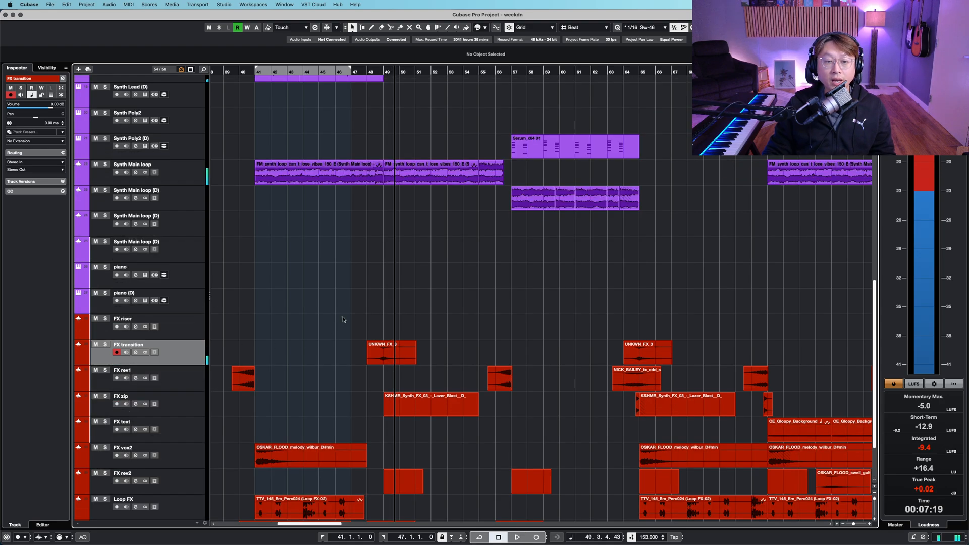
{"action": "key", "text": "h"}
{"action": "key", "text": "h"}
{"action": "key", "text": "h"}
{"action": "key", "text": "h"}
{"action": "key", "text": "h"}
{"action": "key", "text": "h"}
{"action": "key", "text": "h"}
{"action": "key", "text": "h"}
{"action": "key", "text": "h"}
{"action": "key", "text": "shift+h"}
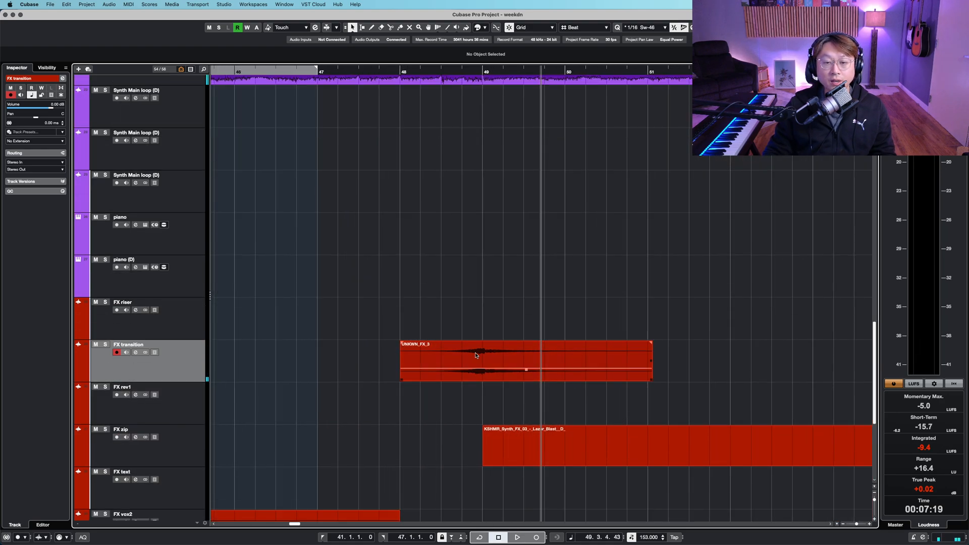
{"action": "left_click", "coordinate": [475, 353]}
{"action": "left_click", "coordinate": [397, 69]}
{"action": "key", "text": "s"}
- Play the soloed FX transition event, stop, and restart playback from bar 48
{"action": "key", "text": "space"}
{"action": "left_click", "coordinate": [578, 228]}
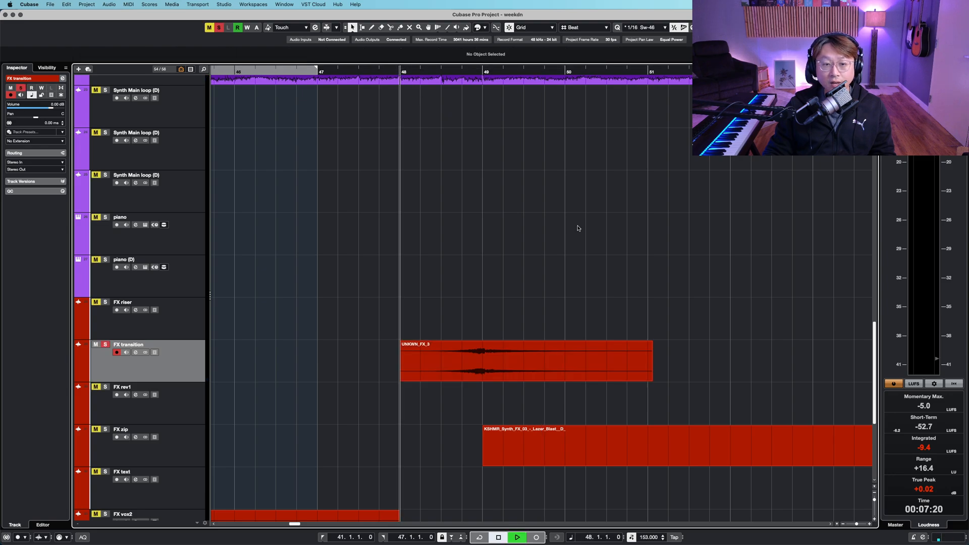
{"action": "key", "text": "shift+g"}
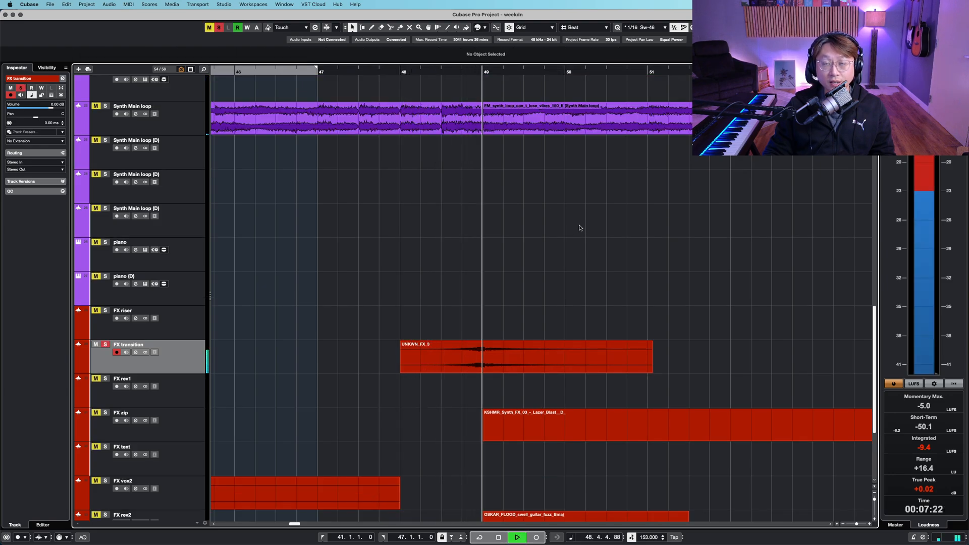
{"action": "key", "text": "space"}
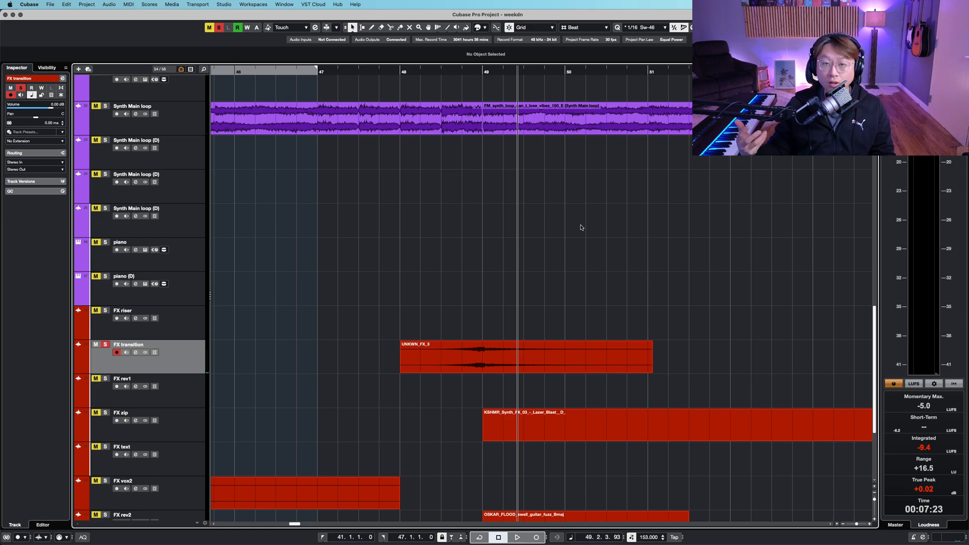
{"action": "key", "text": "shift+g"}
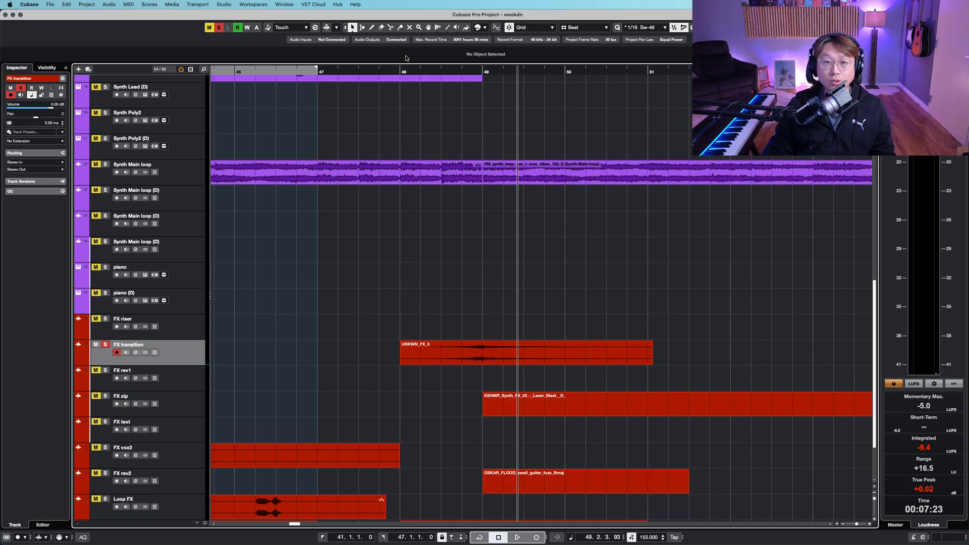
{"action": "left_click", "coordinate": [400, 73]}
{"action": "key", "text": "space"}
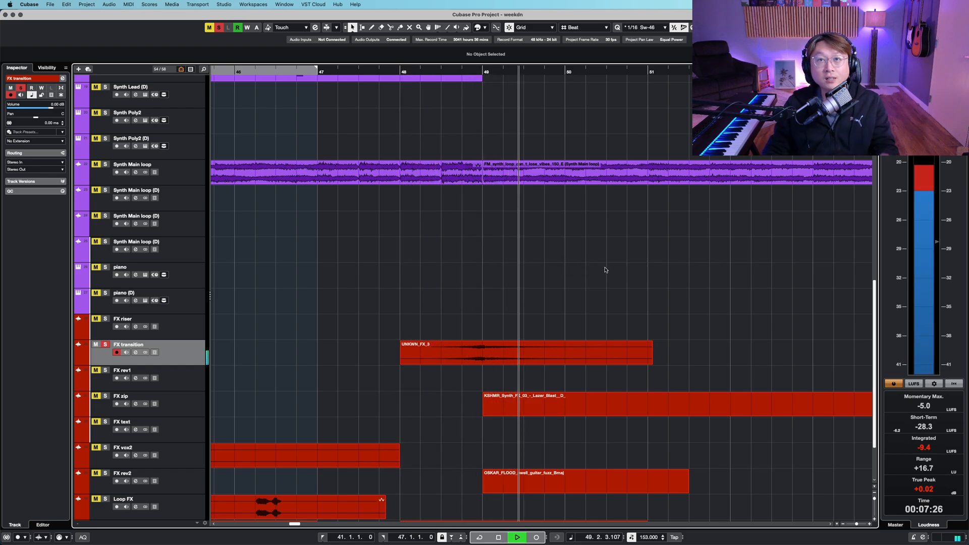
- Remove the FX transition solo and scroll the arrangement to the next section
{"action": "key", "text": "s"}
{"action": "key", "text": "g"}
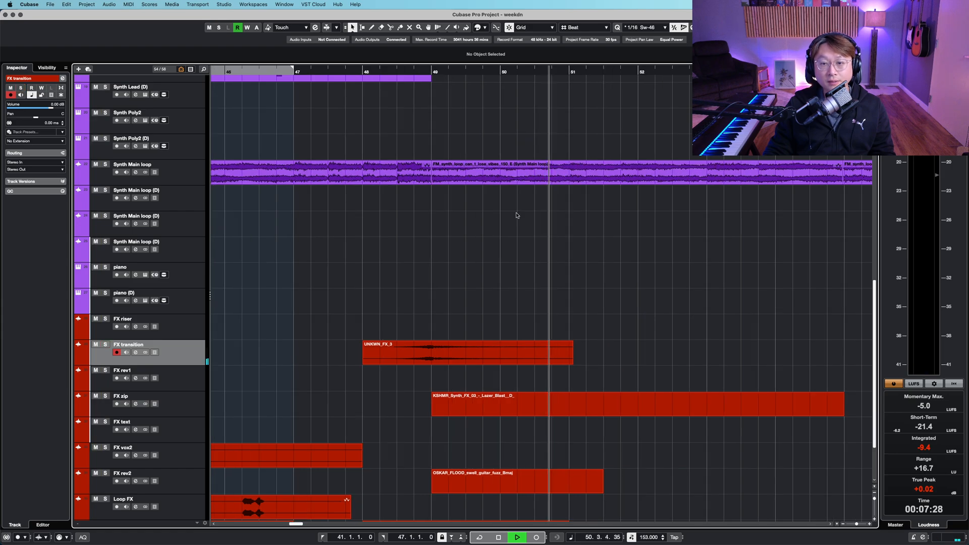
{"action": "key", "text": "g"}
{"action": "key", "text": "g"}
{"action": "key", "text": "g"}
{"action": "key", "text": "g"}
{"action": "key", "text": "shift+g"}
{"action": "scroll", "coordinate": [596, 276], "scroll_direction": "up", "scroll_amount": 8}
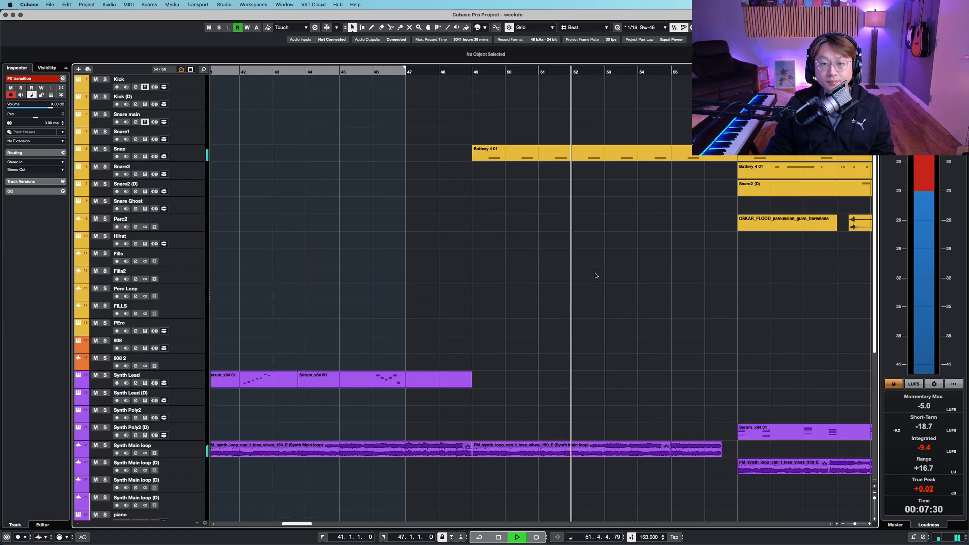
{"action": "scroll", "coordinate": [585, 275], "scroll_direction": "right", "scroll_amount": 5}
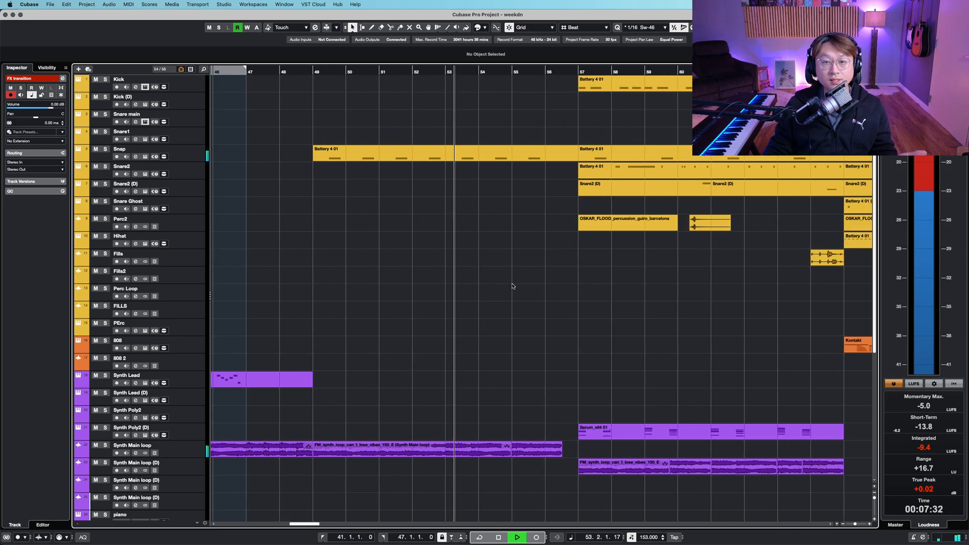
{"action": "scroll", "coordinate": [592, 277], "scroll_direction": "right", "scroll_amount": 6}
- Set the cycle range to the Kick's Battery 4 01 event, bars 57 to 65
{"action": "left_click", "coordinate": [557, 88]}
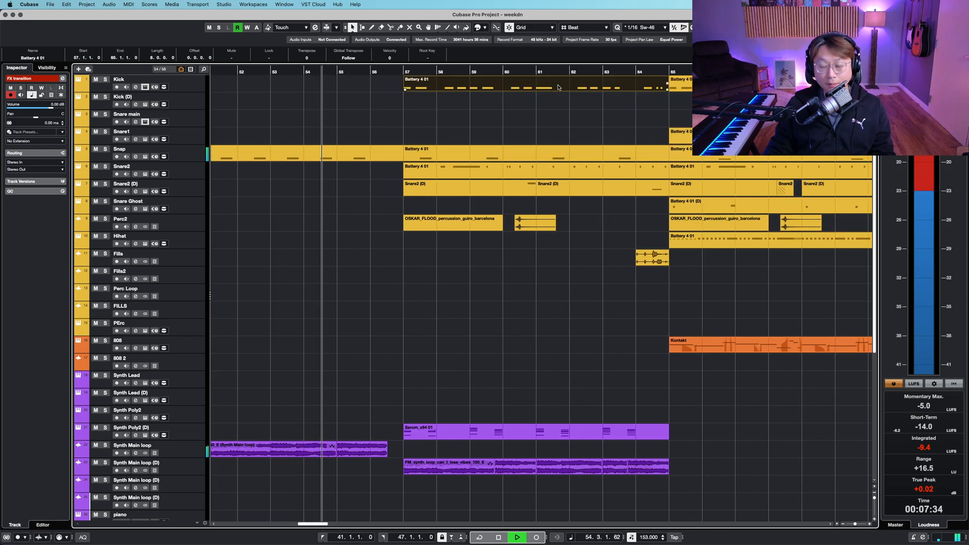
{"action": "key", "text": "p"}
{"action": "left_click", "coordinate": [513, 69]}
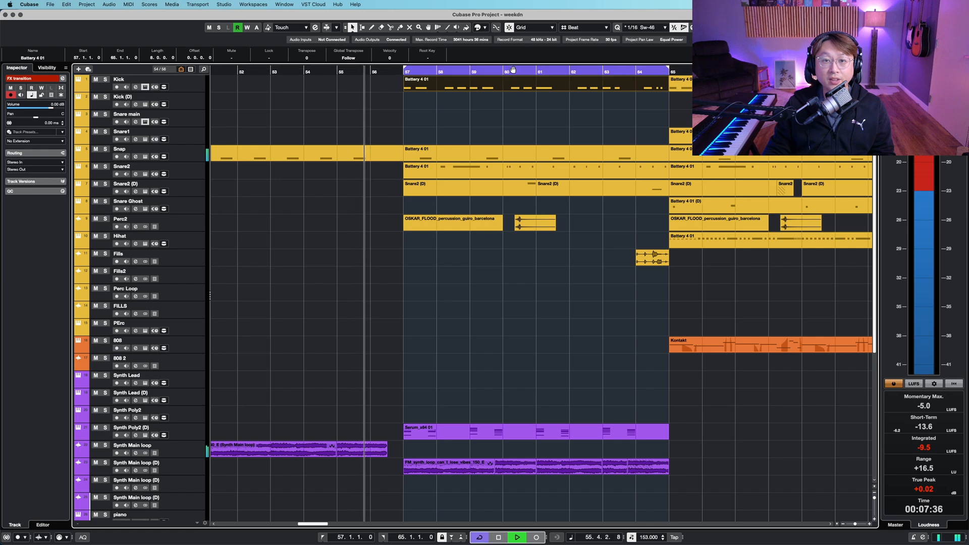
{"action": "left_click", "coordinate": [190, 84]}
{"action": "scroll", "coordinate": [460, 245], "scroll_direction": "down", "scroll_amount": 8}
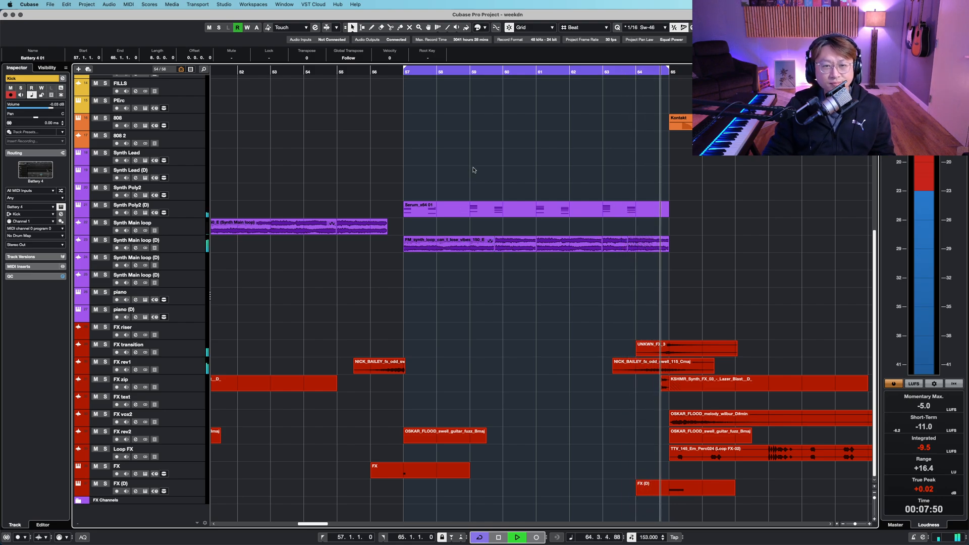
{"action": "scroll", "coordinate": [474, 169], "scroll_direction": "up", "scroll_amount": 10}
{"action": "key", "text": "shift+h"}
{"action": "left_click", "coordinate": [557, 153]}
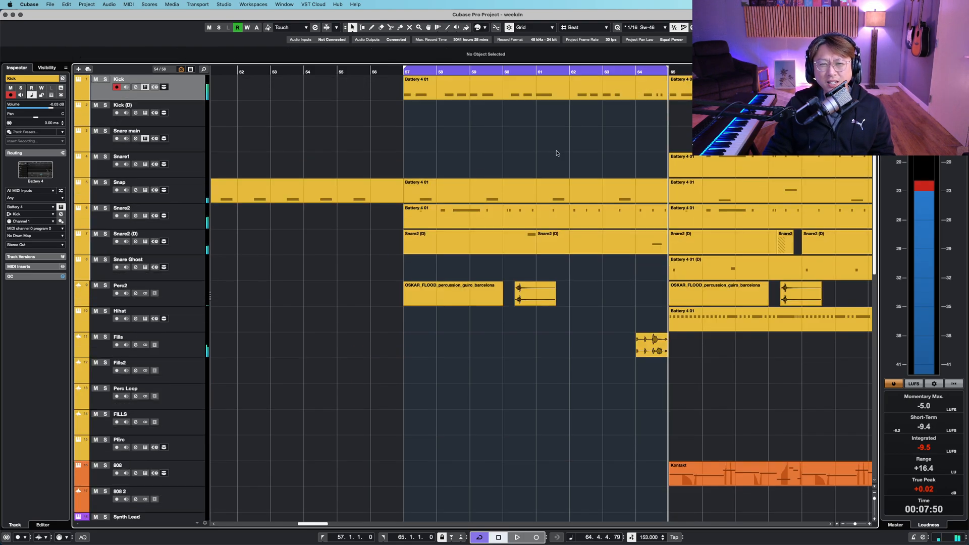
{"action": "scroll", "coordinate": [515, 159], "scroll_direction": "down", "scroll_amount": 7}
{"action": "left_click_drag", "start_coordinate": [439, 389], "coordinate": [606, 408]}
{"action": "right_click", "coordinate": [532, 321]}
{"action": "left_click", "coordinate": [203, 425]}
{"action": "key", "text": "shift+h"}
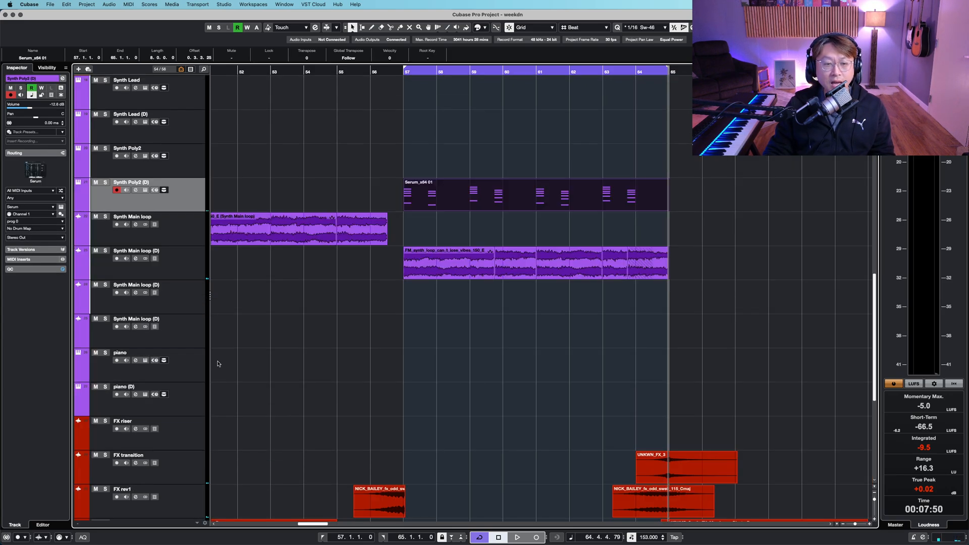
- Solo the Synth Main loop (D) and Synth Poly2 (D) tracks and play from bar 57
{"action": "left_click", "coordinate": [197, 267]}
{"action": "left_click", "coordinate": [404, 70]}
{"action": "key", "text": "s"}
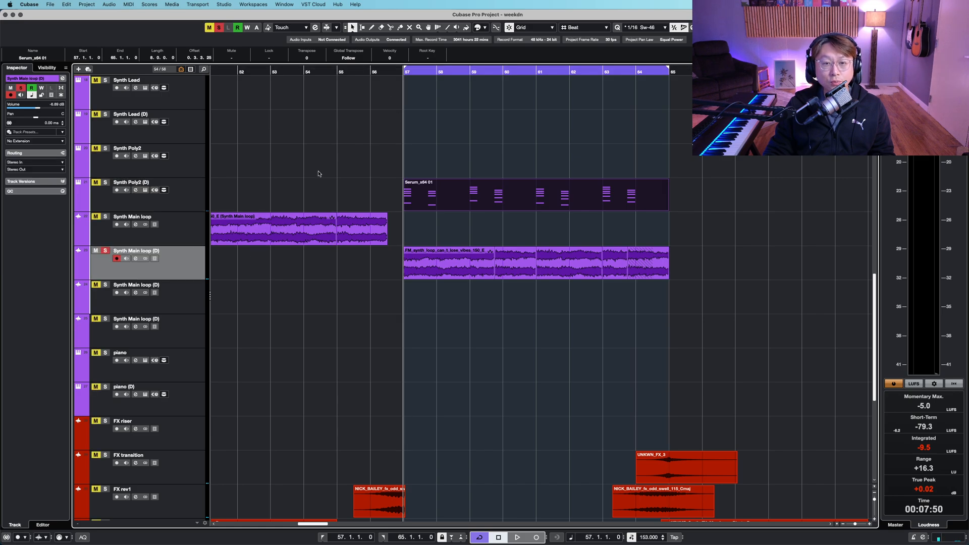
{"action": "left_click", "coordinate": [187, 191]}
{"action": "key", "text": "s"}
{"action": "left_click", "coordinate": [474, 157]}
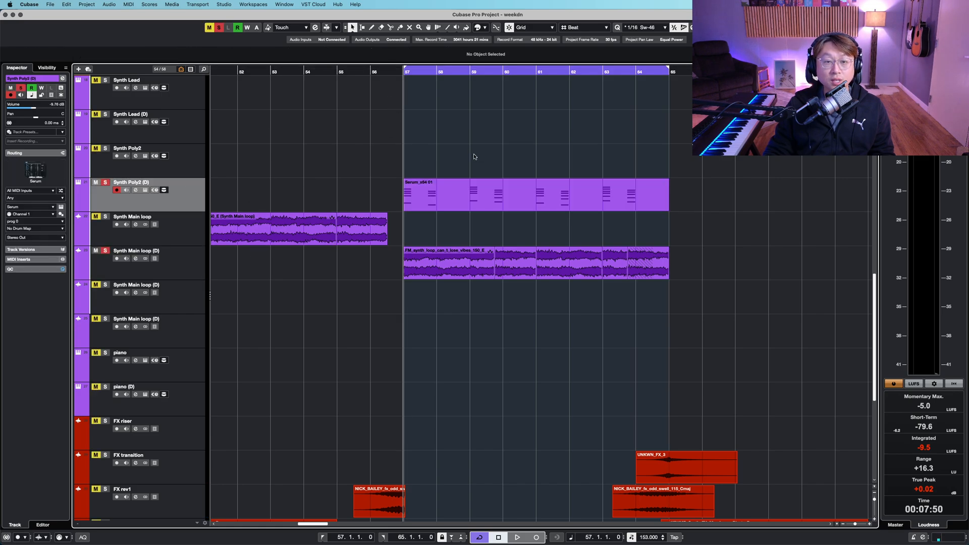
{"action": "key", "text": "space"}
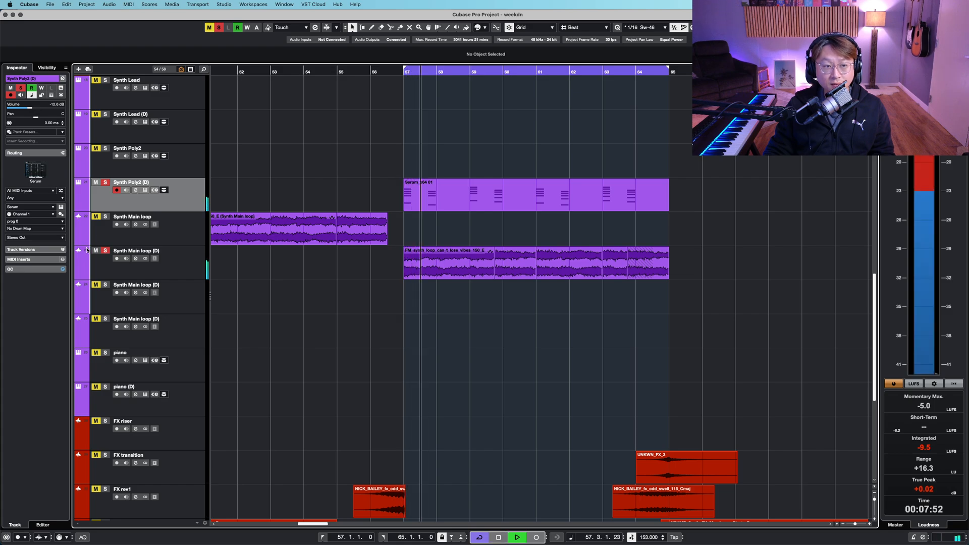
- Open the Synth Poly2 (D) channel settings, bypass its inserts and re-enable them to compare, then close the window
{"action": "left_click", "coordinate": [135, 190]}
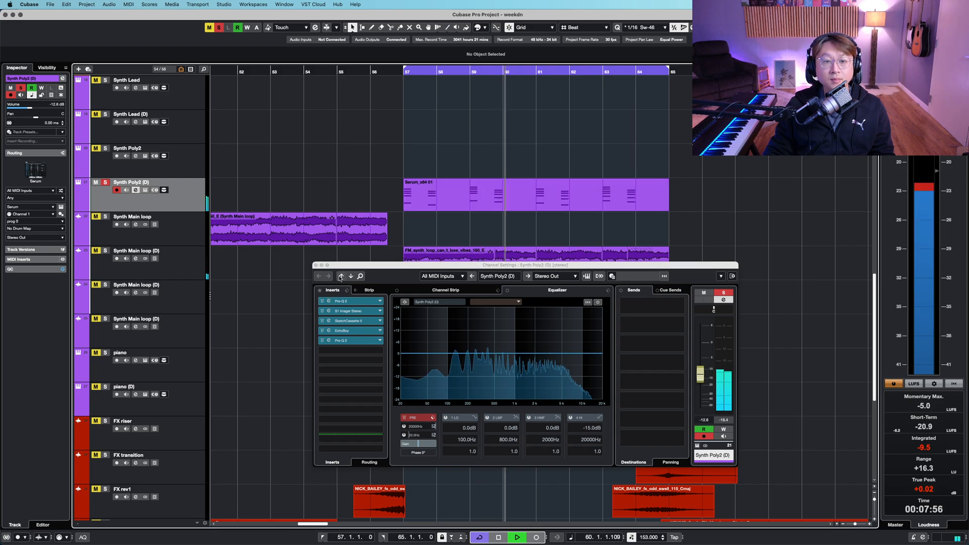
{"action": "left_click", "coordinate": [319, 291]}
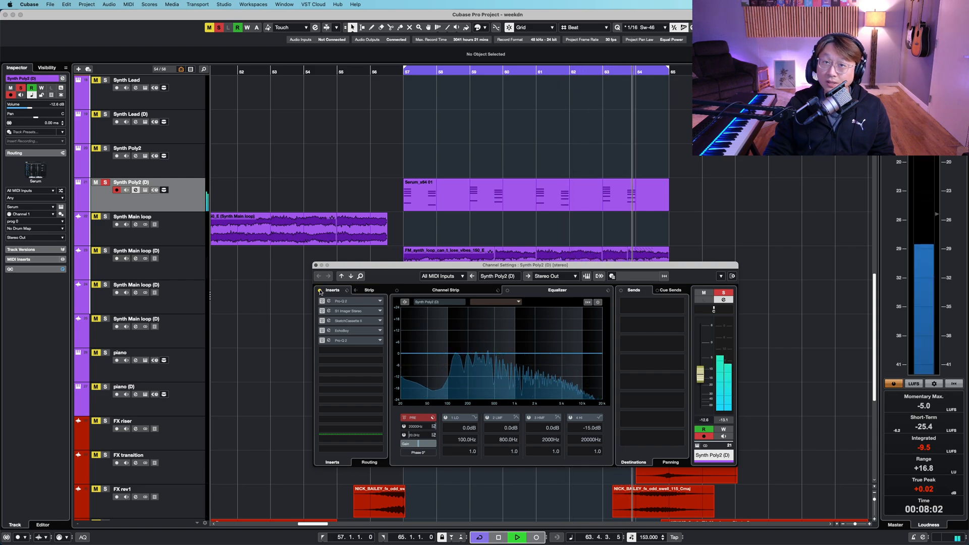
{"action": "left_click", "coordinate": [320, 292]}
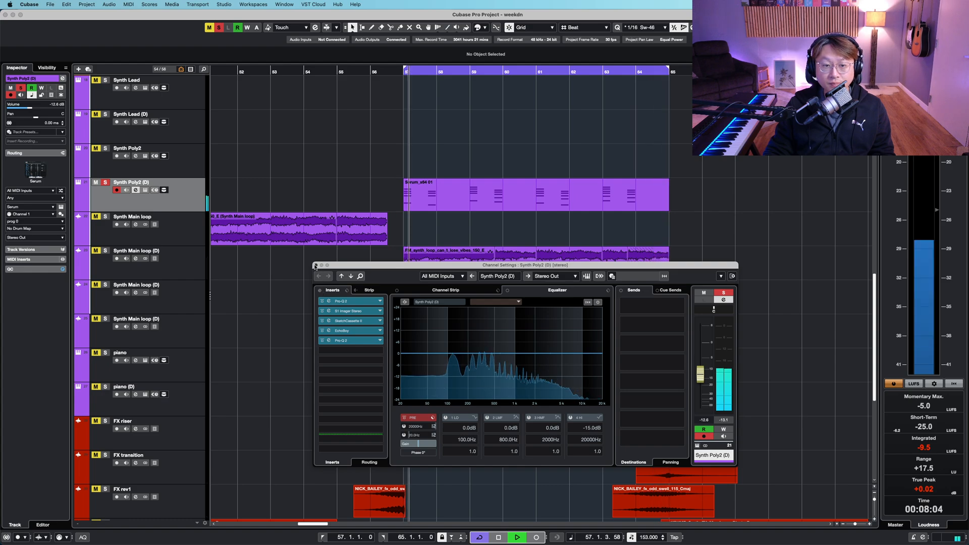
{"action": "left_click", "coordinate": [316, 265]}
- Zoom the arrangement out, stop playback and place the cursor at bar 49
{"action": "left_click", "coordinate": [205, 273]}
{"action": "scroll", "coordinate": [353, 302], "scroll_direction": "up", "scroll_amount": 8}
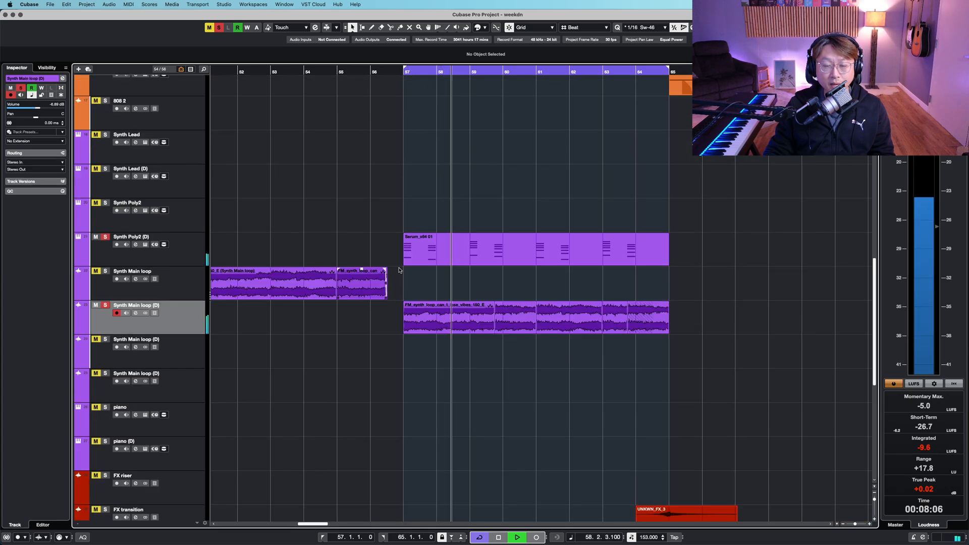
{"action": "scroll", "coordinate": [399, 268], "scroll_direction": "up", "scroll_amount": 7}
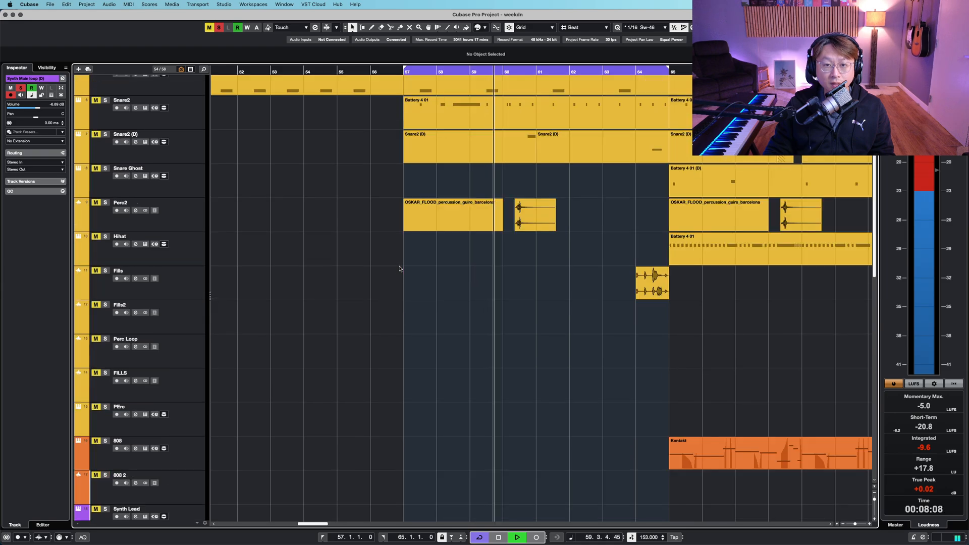
{"action": "scroll", "coordinate": [401, 271], "scroll_direction": "down", "scroll_amount": 11}
{"action": "key", "text": "g"}
{"action": "key", "text": "g"}
{"action": "key", "text": "g"}
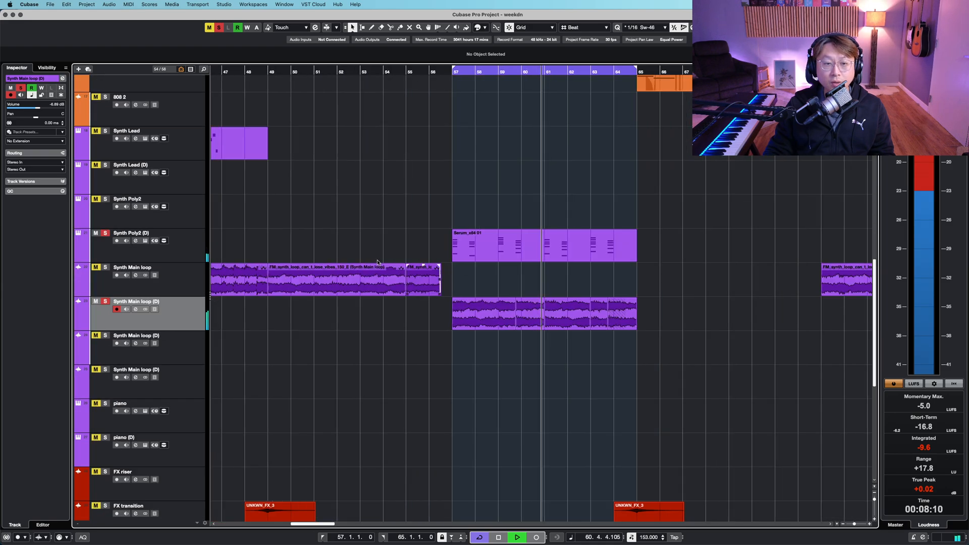
{"action": "key", "text": "space"}
{"action": "left_click", "coordinate": [312, 74]}
{"action": "key", "text": "shift+h"}
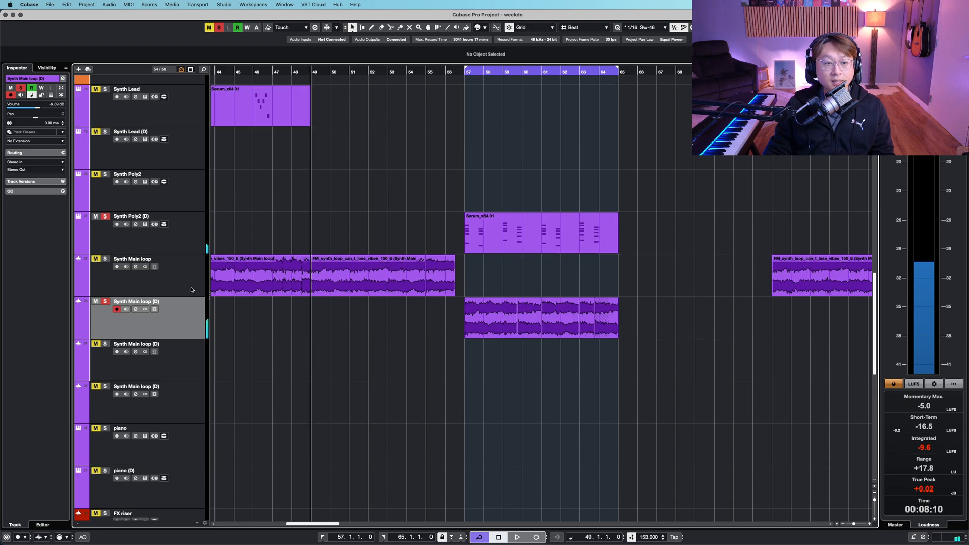
- Remove the Synth Poly2 (D) solo, open the Synth Main loop channel settings and start playback
{"action": "key", "text": "s"}
{"action": "left_click", "coordinate": [191, 289]}
{"action": "left_click", "coordinate": [196, 225]}
{"action": "key", "text": "s"}
{"action": "left_click", "coordinate": [142, 268]}
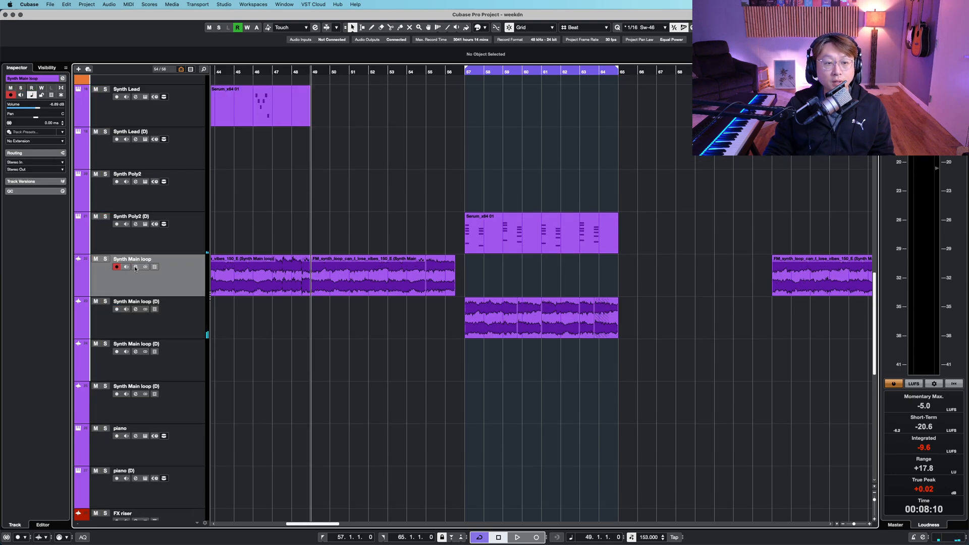
{"action": "left_click", "coordinate": [136, 267]}
{"action": "scroll", "coordinate": [420, 207], "scroll_direction": "down", "scroll_amount": 2}
{"action": "key", "text": "space"}
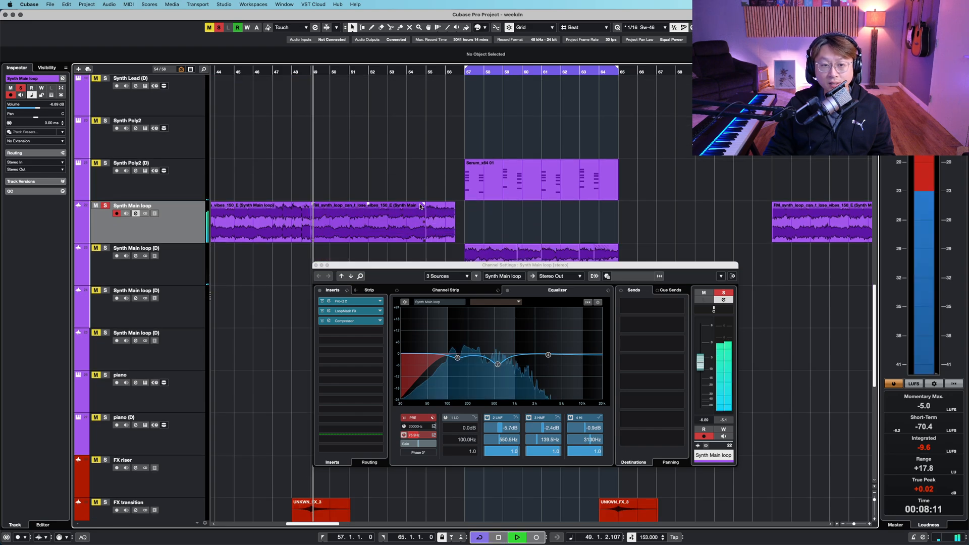
- Switch to the Synth Main loop (D) channel, play from bar 57 and inspect its Pro-Q 2 insert, then close both windows
{"action": "key", "text": "Down"}
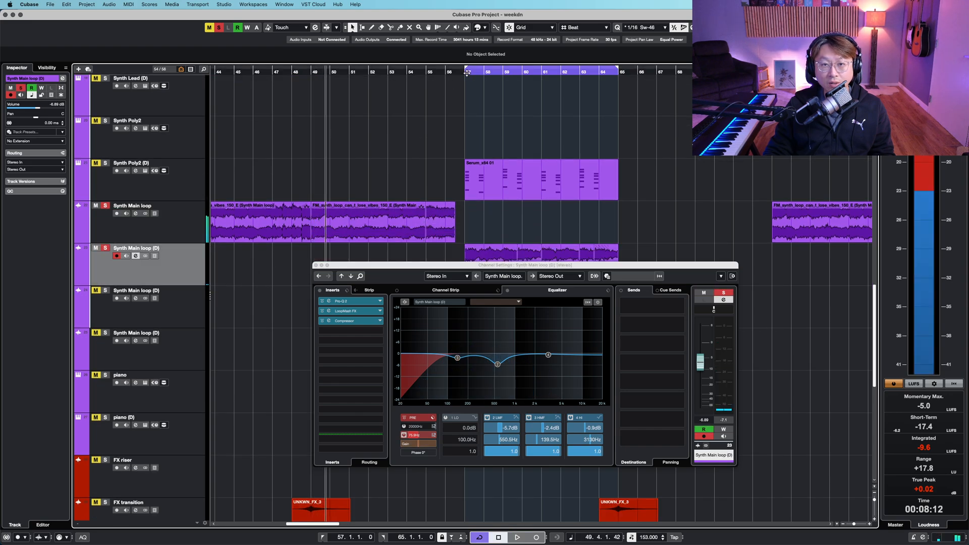
{"action": "left_click", "coordinate": [467, 72]}
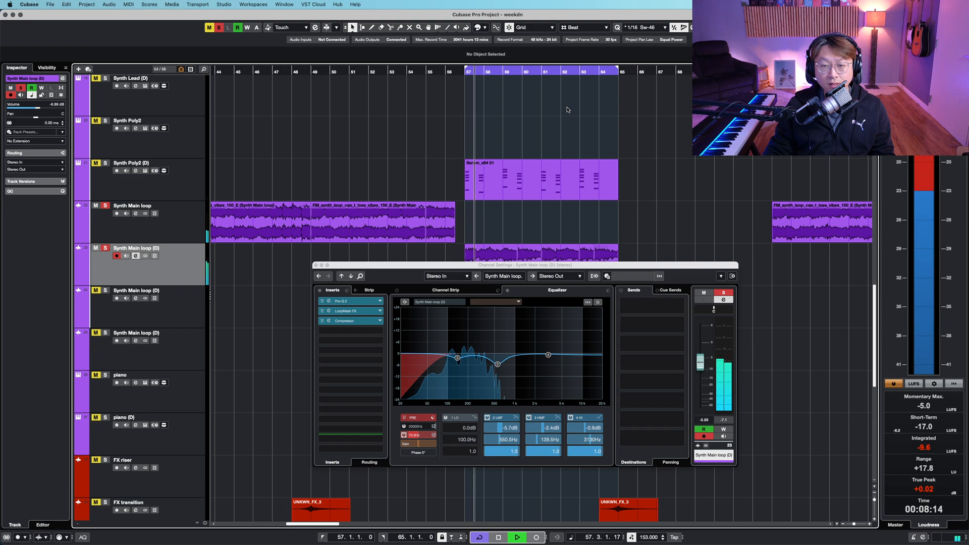
{"action": "left_click", "coordinate": [366, 306]}
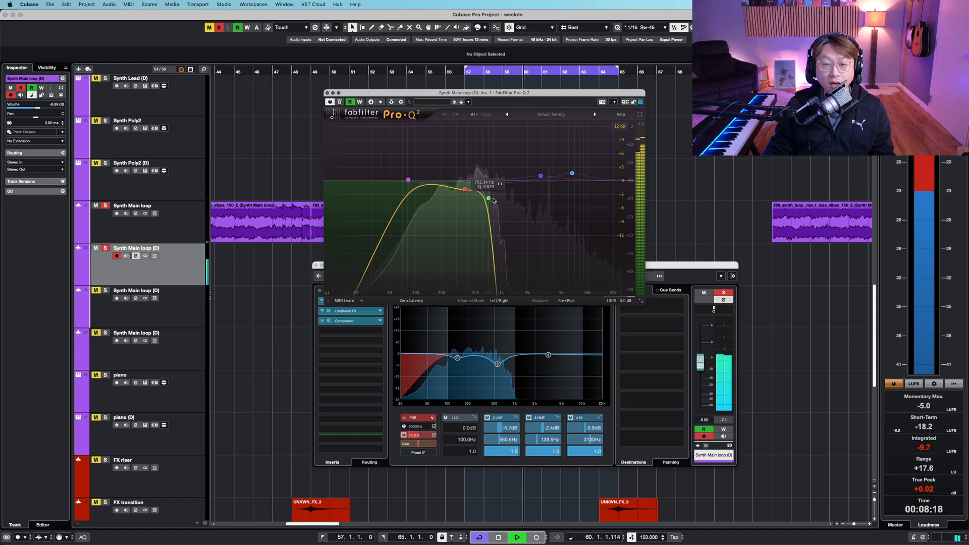
{"action": "left_click_drag", "start_coordinate": [551, 95], "coordinate": [699, 250]}
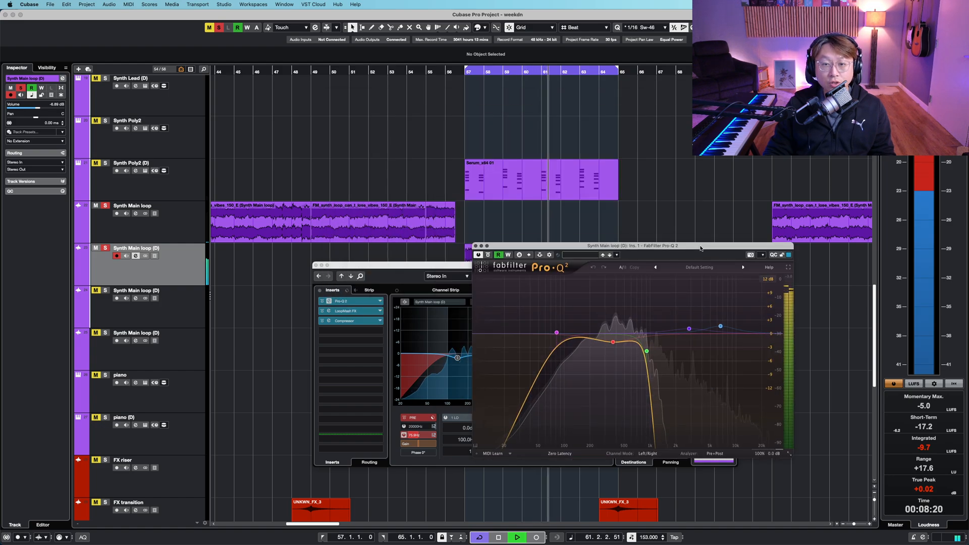
{"action": "key", "text": "super+w"}
{"action": "left_click", "coordinate": [656, 265]}
{"action": "key", "text": "super+w"}
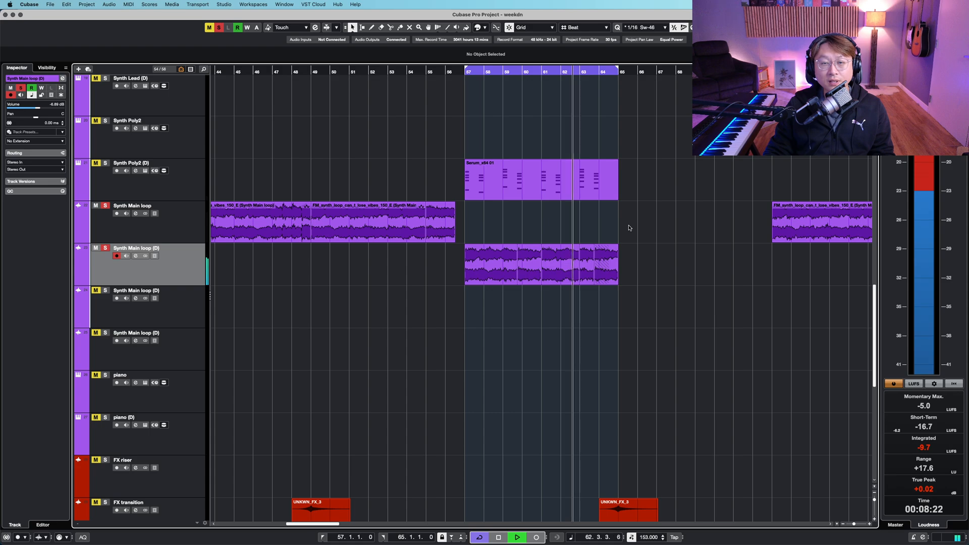
- Zoom out, select the Kick track and start looped playback
{"action": "key", "text": "shift+g"}
{"action": "key", "text": "shift+g"}
{"action": "scroll", "coordinate": [651, 231], "scroll_direction": "up", "scroll_amount": 7}
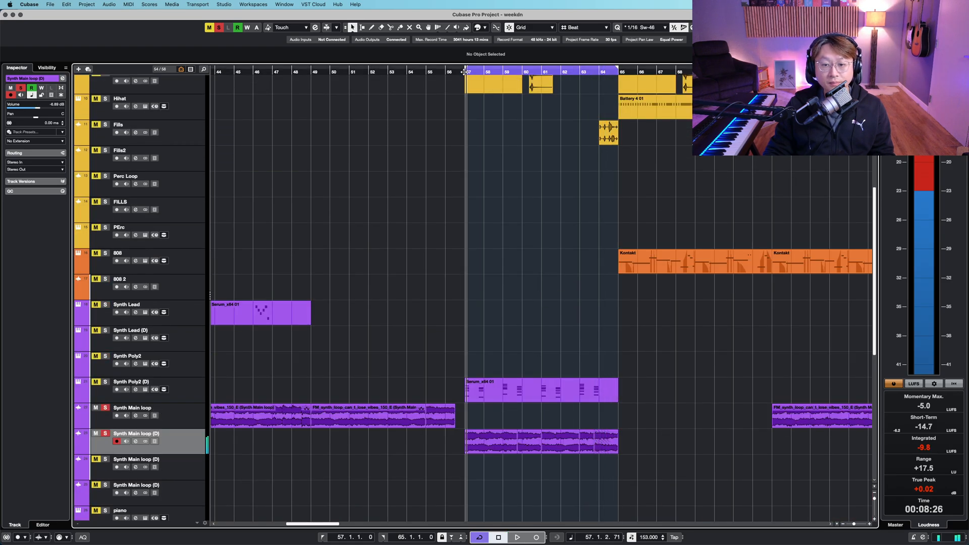
{"action": "key", "text": "space"}
{"action": "scroll", "coordinate": [438, 311], "scroll_direction": "down", "scroll_amount": 10}
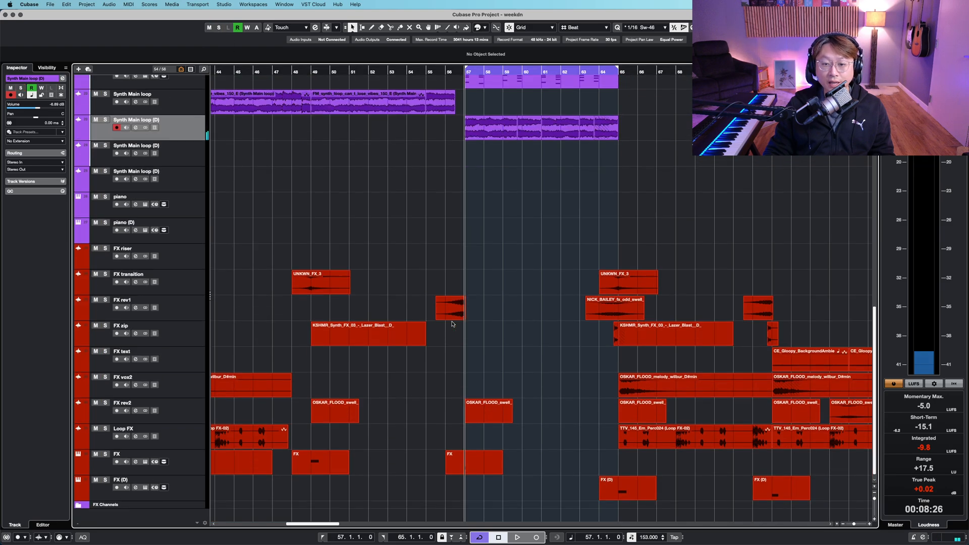
{"action": "scroll", "coordinate": [454, 323], "scroll_direction": "up", "scroll_amount": 15}
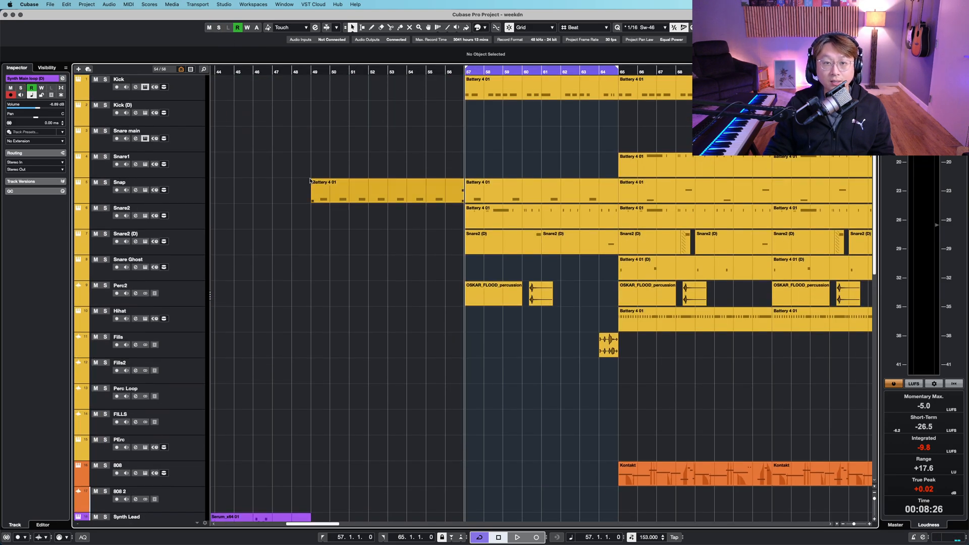
{"action": "left_click", "coordinate": [188, 92]}
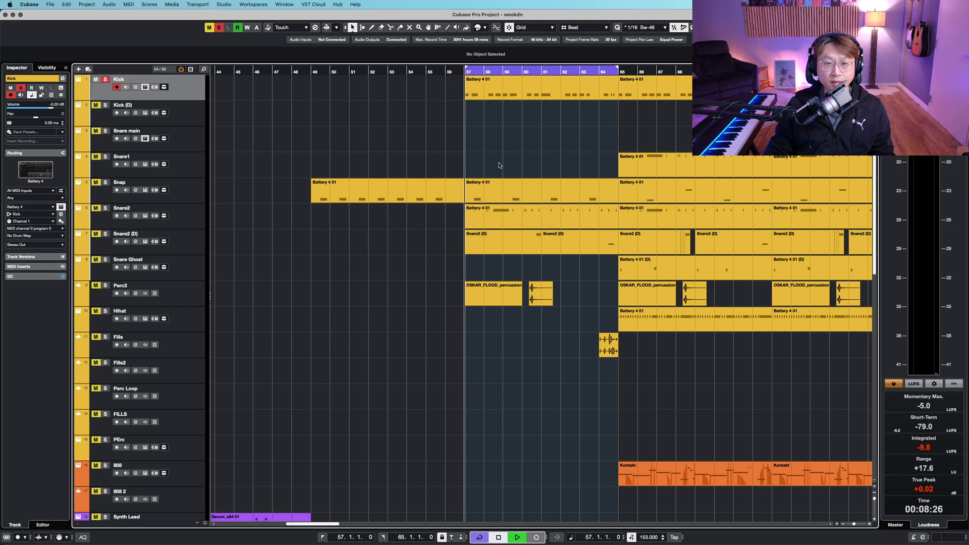
{"action": "key", "text": "space"}
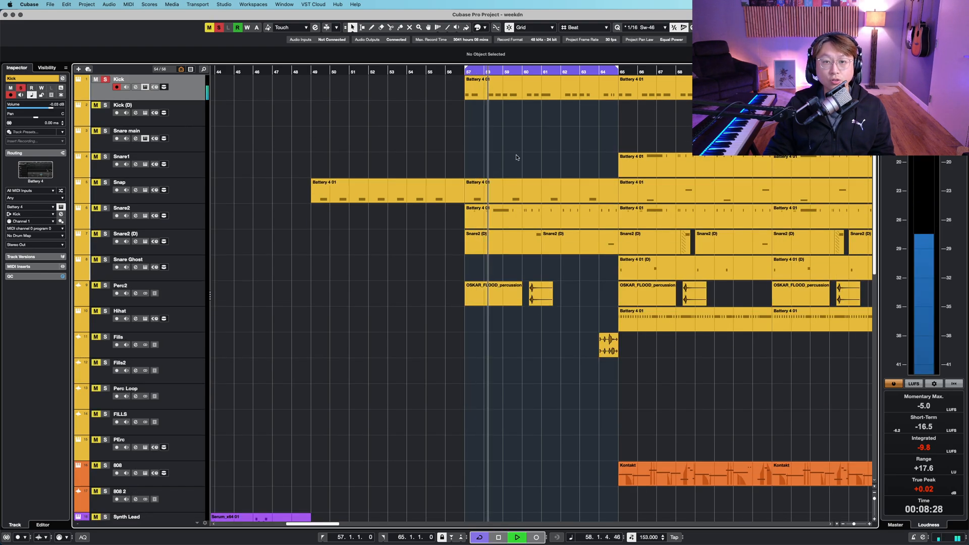
- Solo the Snap and Snare2 tracks
{"action": "scroll", "coordinate": [504, 156], "scroll_direction": "right", "scroll_amount": 5}
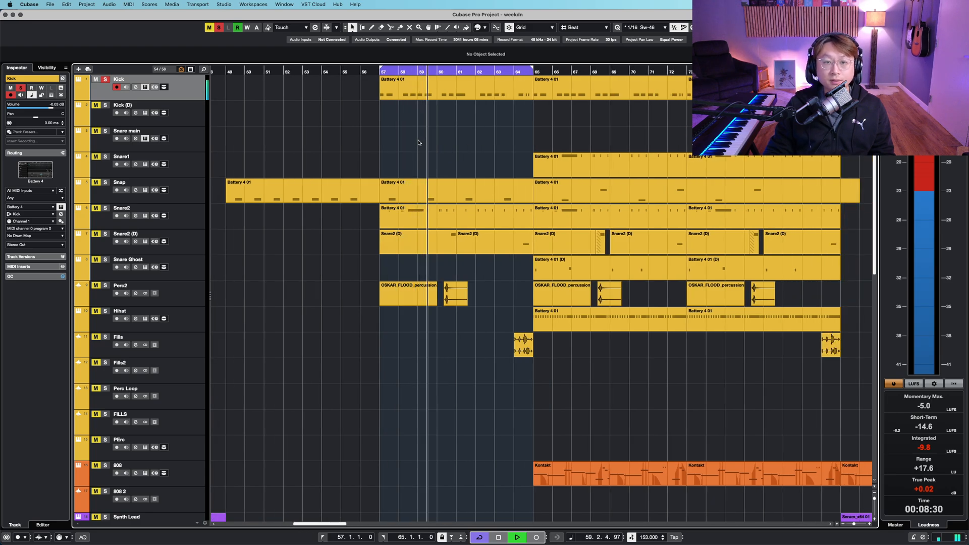
{"action": "left_click", "coordinate": [195, 193]}
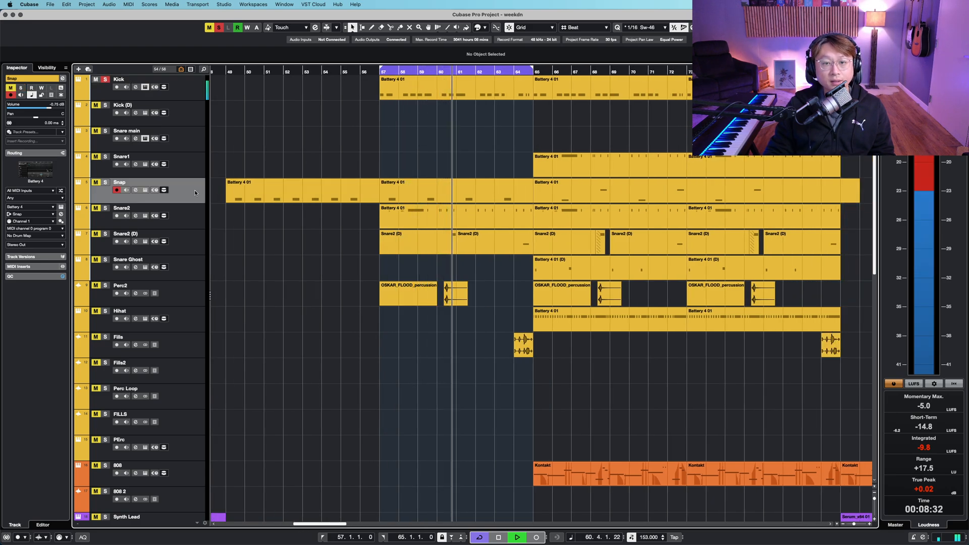
{"action": "left_click", "coordinate": [343, 190]}
{"action": "key", "text": "s"}
{"action": "left_click", "coordinate": [323, 215]}
{"action": "left_click", "coordinate": [199, 221]}
{"action": "key", "text": "s"}
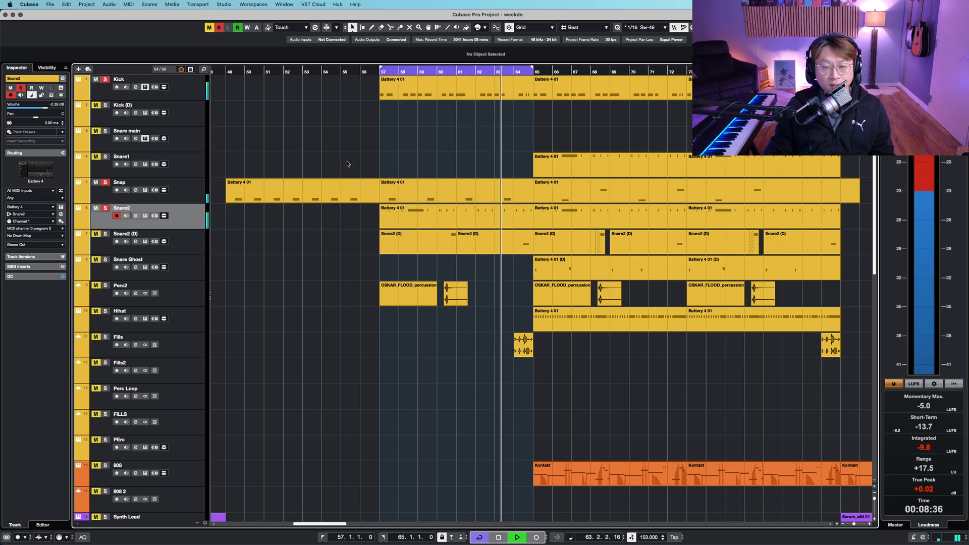
- Open the Snare2 Battery 4 01 event in the editor to view its notes, close it and select Snare2 (D)
{"action": "scroll", "coordinate": [335, 184], "scroll_direction": "up", "scroll_amount": 3}
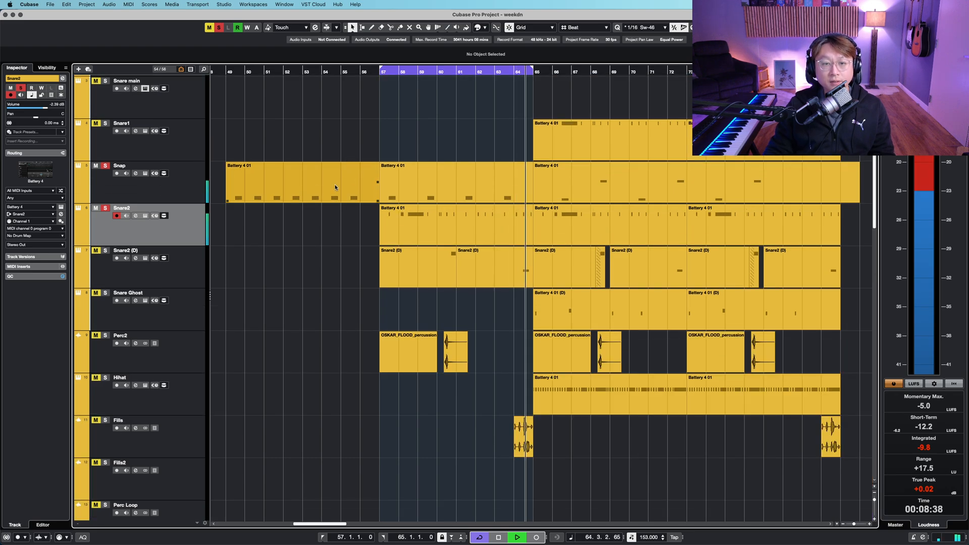
{"action": "scroll", "coordinate": [464, 222], "scroll_direction": "up", "scroll_amount": 2}
{"action": "double_click", "coordinate": [447, 234]}
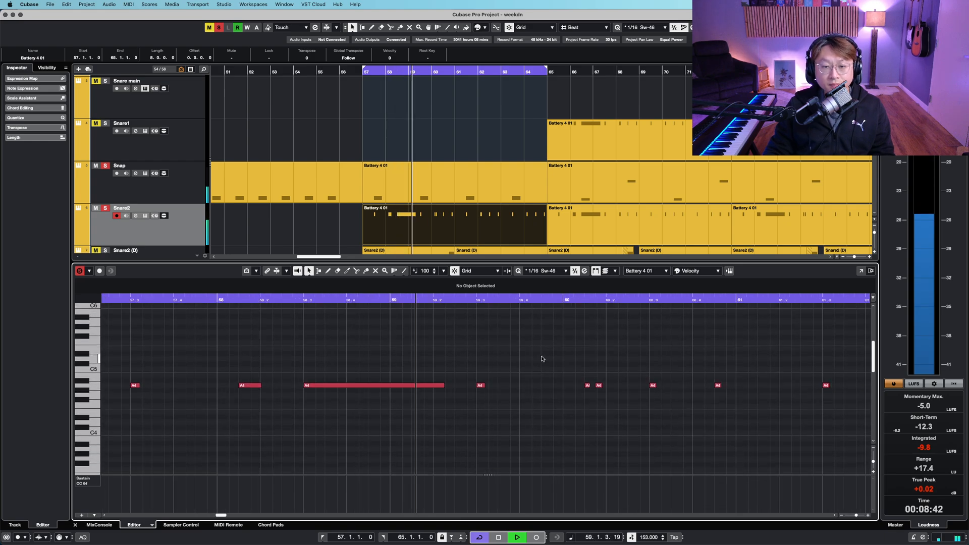
{"action": "key", "text": "g"}
{"action": "key", "text": "g"}
{"action": "key", "text": "g"}
{"action": "key", "text": "g"}
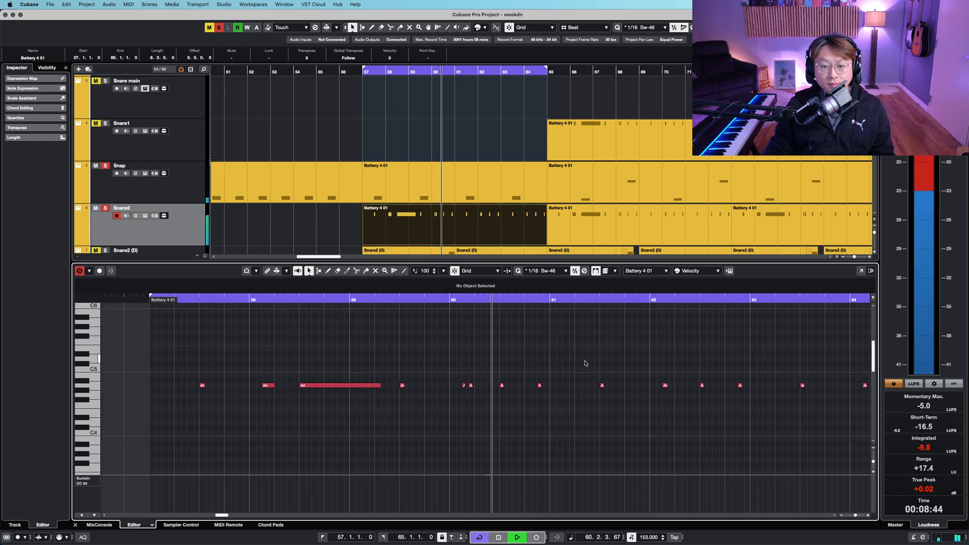
{"action": "key", "text": "alt+super+b"}
{"action": "left_click", "coordinate": [181, 281]}
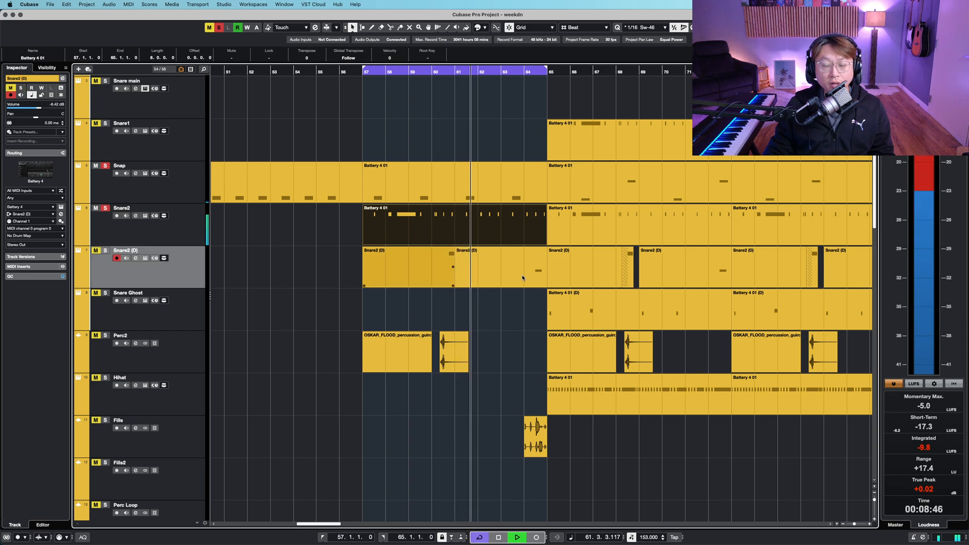
- Zoom in and select each Snare2 (D) event between bars 57 and 65 to inspect them
{"action": "key", "text": "h"}
{"action": "key", "text": "h"}
{"action": "key", "text": "h"}
{"action": "left_click_drag", "start_coordinate": [666, 318], "coordinate": [406, 331]}
{"action": "key", "text": "shift+h"}
{"action": "key", "text": "shift+h"}
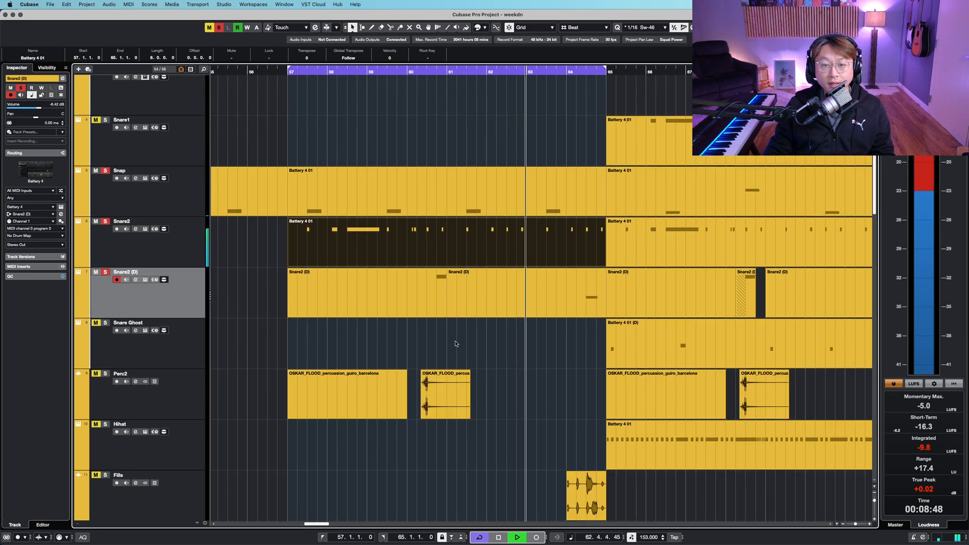
{"action": "key", "text": "shift+g"}
{"action": "scroll", "coordinate": [477, 360], "scroll_direction": "down", "scroll_amount": 1}
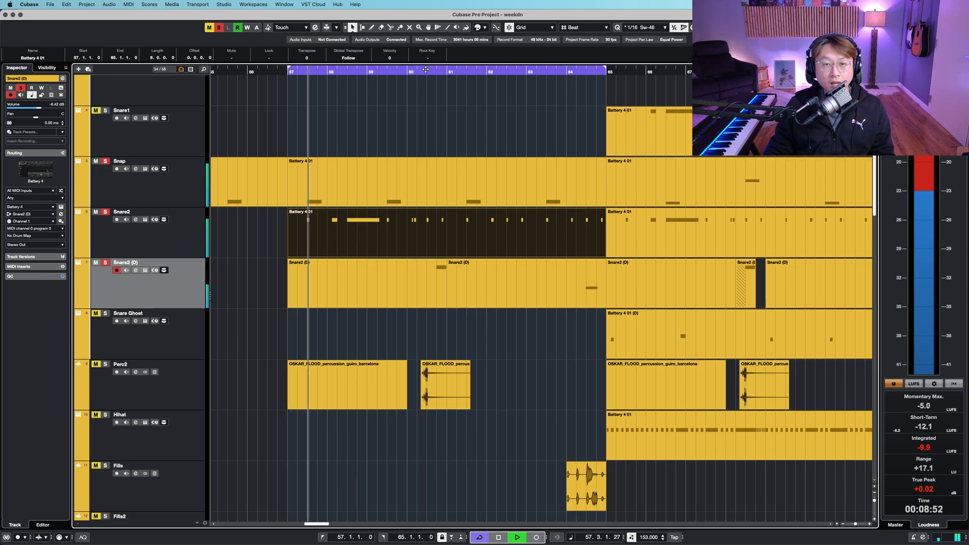
{"action": "left_click", "coordinate": [436, 271]}
{"action": "key", "text": "shift+h"}
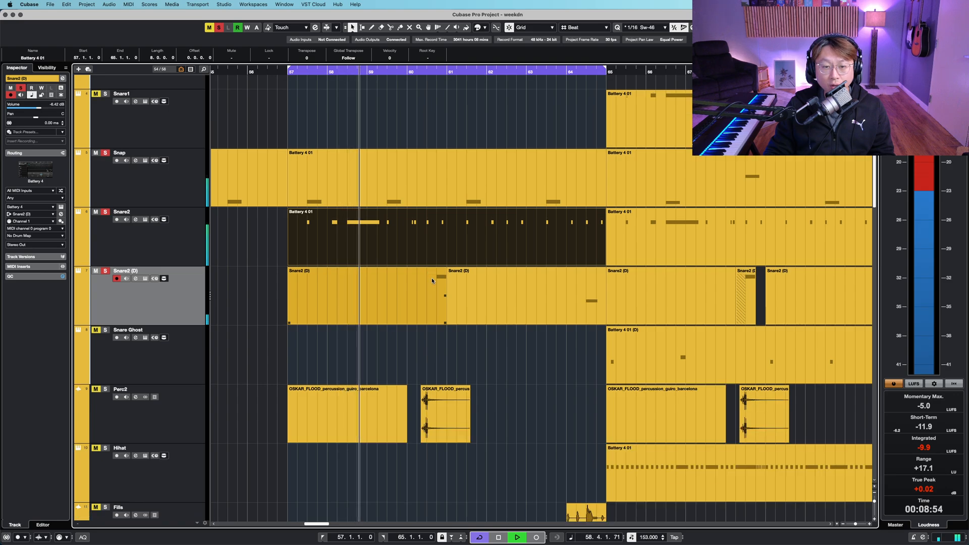
{"action": "left_click", "coordinate": [433, 278]}
{"action": "left_click", "coordinate": [531, 312]}
{"action": "scroll", "coordinate": [535, 347], "scroll_direction": "down", "scroll_amount": 1}
{"action": "scroll", "coordinate": [536, 347], "scroll_direction": "down", "scroll_amount": 1}
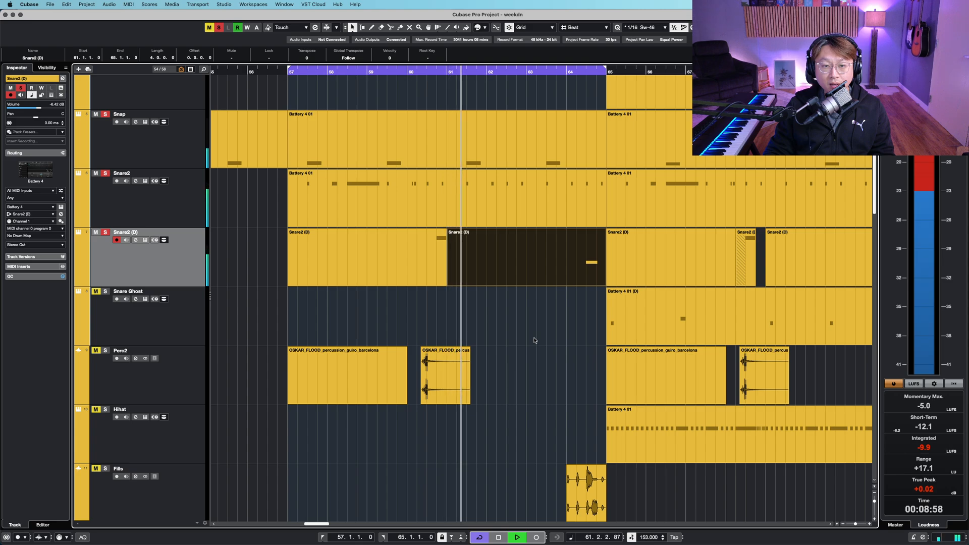
{"action": "left_click", "coordinate": [438, 253]}
- Play the soloed drums from bar 60, stop, then play and stop again
{"action": "left_click", "coordinate": [415, 72]}
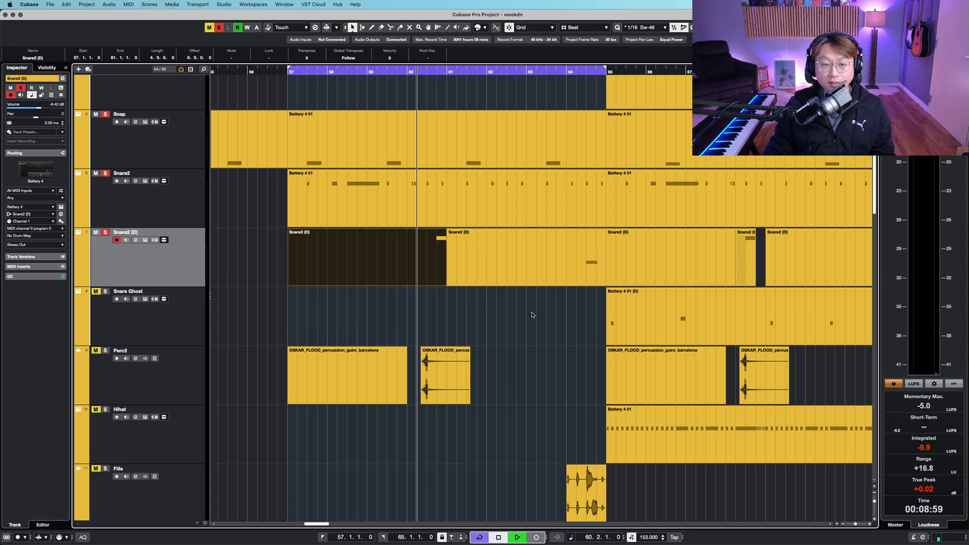
{"action": "key", "text": "space"}
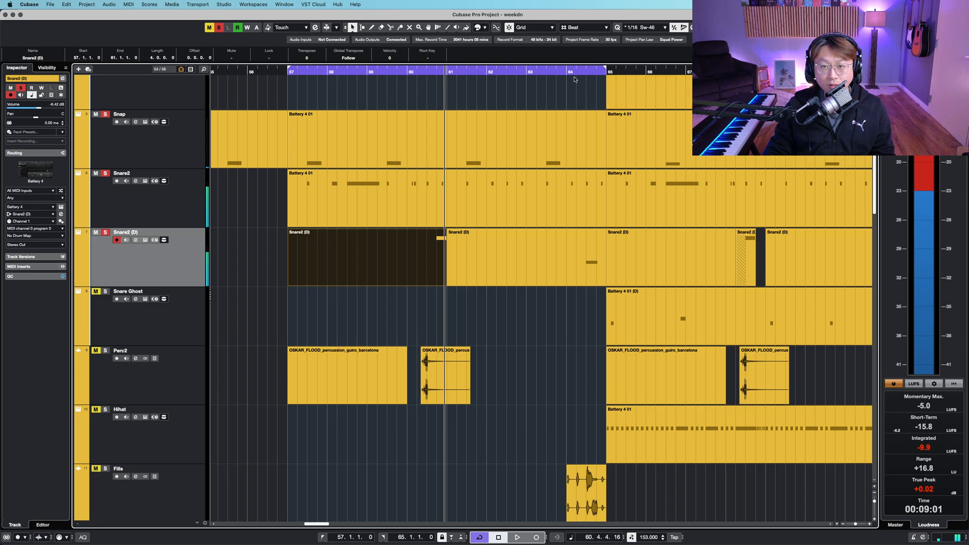
{"action": "left_click", "coordinate": [558, 314]}
{"action": "key", "text": "space"}
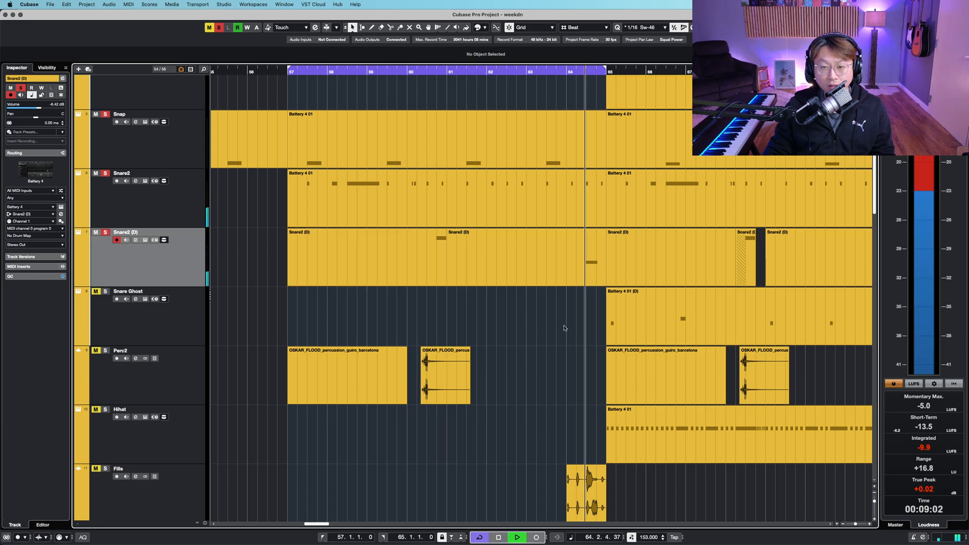
{"action": "key", "text": "space"}
- Zoom out, select the Perc2 track and move the cursor to bar 59
{"action": "key", "text": "shift+g"}
{"action": "left_click", "coordinate": [197, 361]}
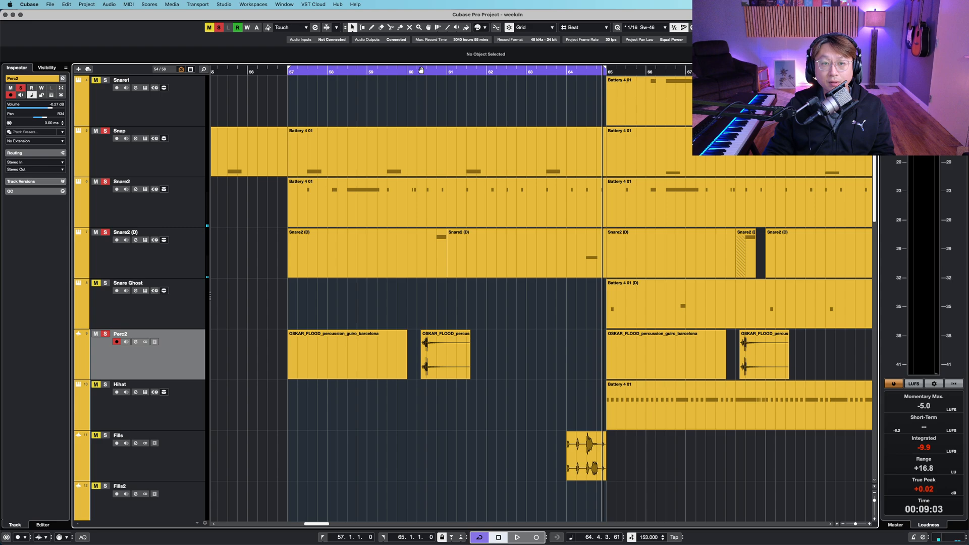
{"action": "left_click", "coordinate": [386, 74]}
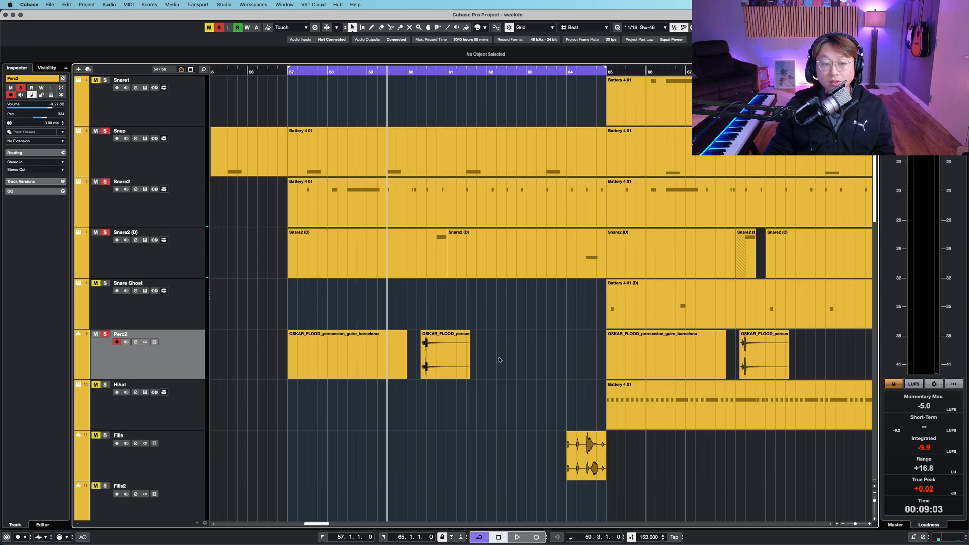
- Start playback and zoom in and out on the drum tracks around bars 57 to 65
{"action": "scroll", "coordinate": [498, 360], "scroll_direction": "down", "scroll_amount": 2}
{"action": "key", "text": "space"}
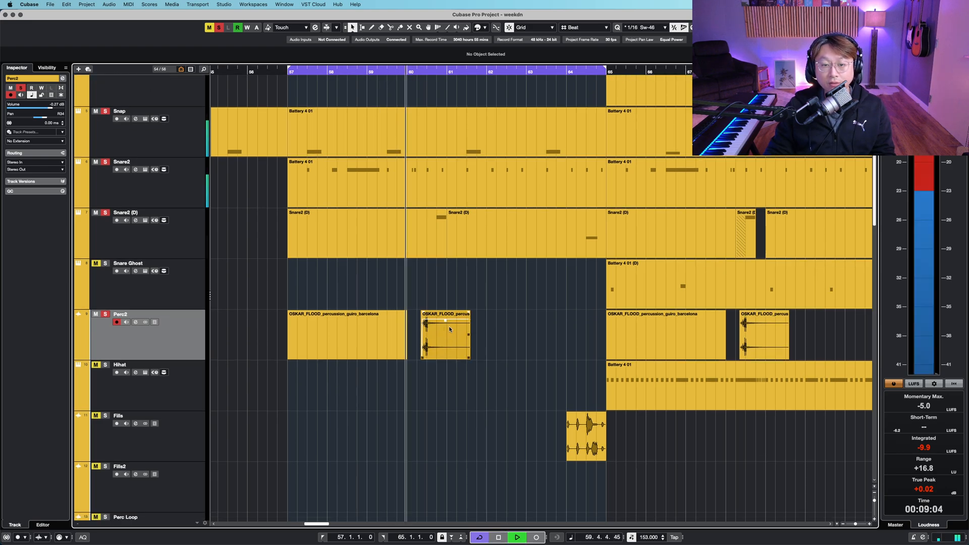
{"action": "key", "text": "h"}
{"action": "key", "text": "h"}
{"action": "key", "text": "h"}
{"action": "key", "text": "h"}
{"action": "key", "text": "h"}
{"action": "key", "text": "h"}
{"action": "key", "text": "g"}
{"action": "key", "text": "g"}
{"action": "key", "text": "g"}
{"action": "key", "text": "g"}
{"action": "key", "text": "g"}
{"action": "key", "text": "g"}
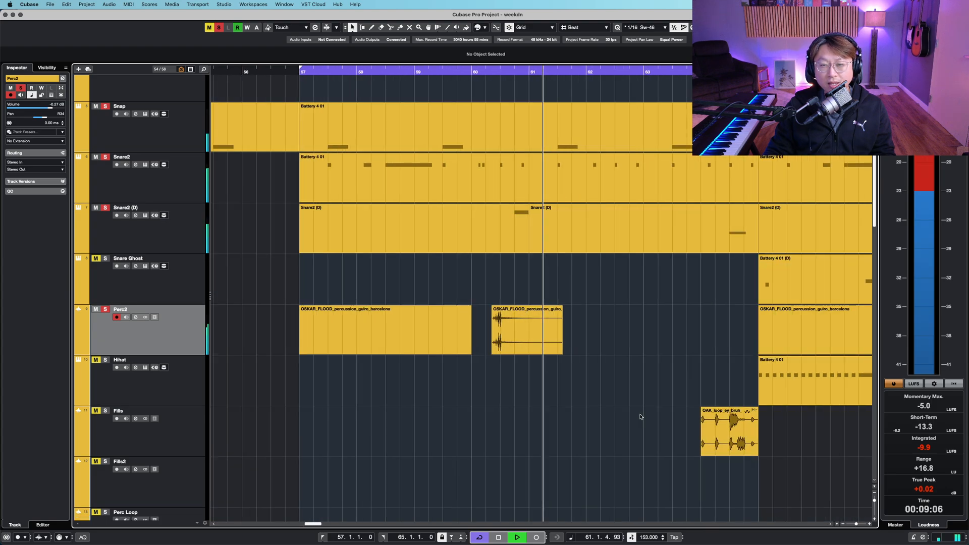
{"action": "key", "text": "shift+g"}
- Select the Fills track and zoom in on its fill event before bar 65
{"action": "scroll", "coordinate": [585, 410], "scroll_direction": "down", "scroll_amount": 3}
{"action": "key", "text": "Down"}
{"action": "key", "text": "Down"}
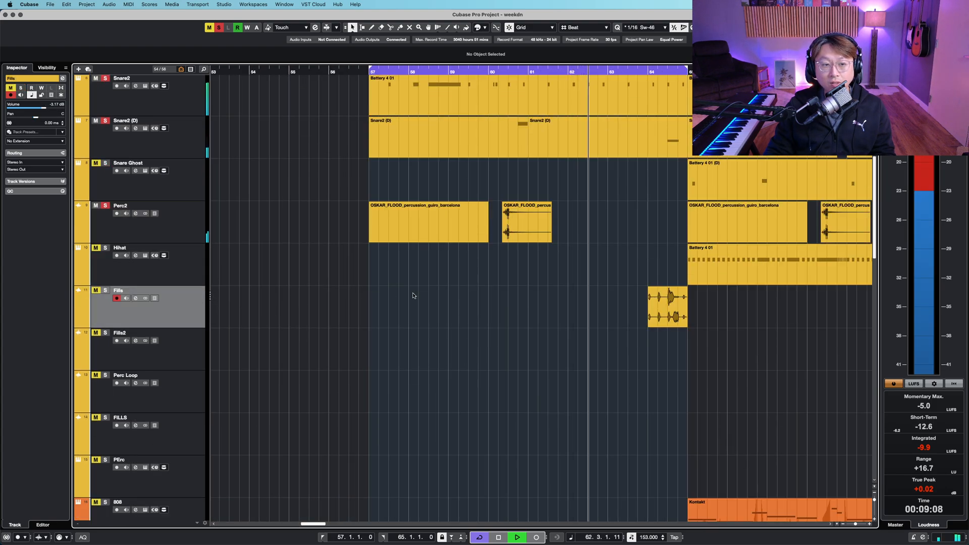
{"action": "left_click_drag", "start_coordinate": [576, 340], "coordinate": [489, 342]}
{"action": "key", "text": "h"}
{"action": "key", "text": "h"}
{"action": "key", "text": "h"}
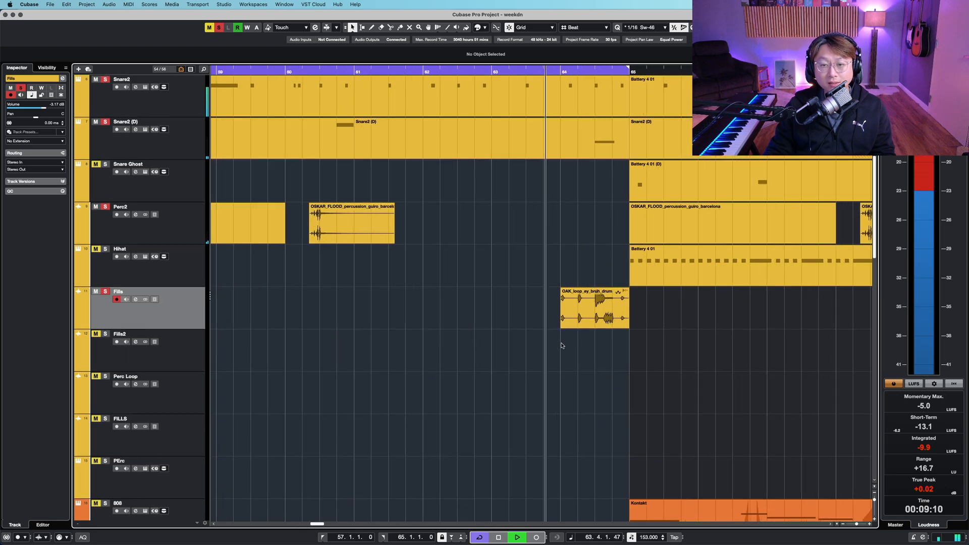
{"action": "key", "text": "h"}
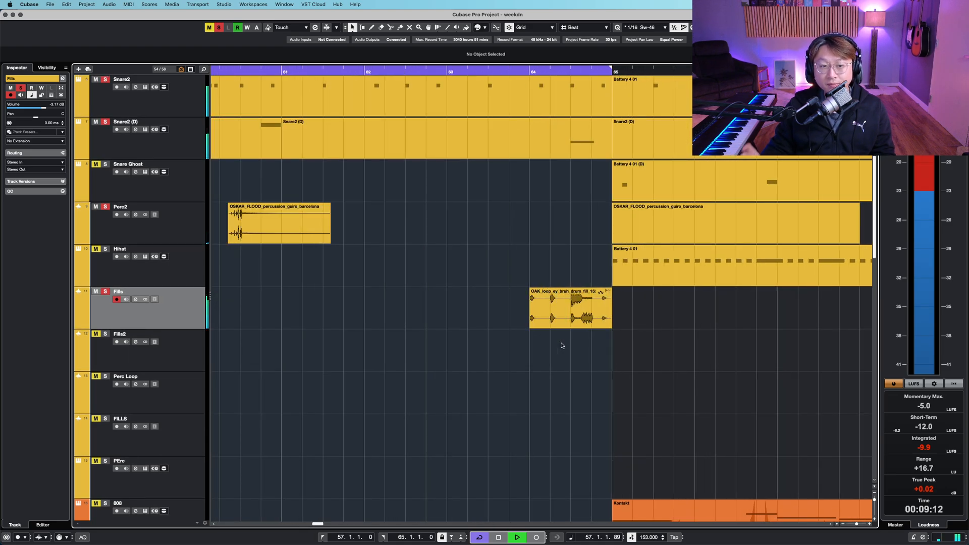
- Zoom out and scroll through the synth and FX tracks to survey the arrangement
{"action": "scroll", "coordinate": [460, 339], "scroll_direction": "down", "scroll_amount": 8}
{"action": "key", "text": "g"}
{"action": "key", "text": "shift+g"}
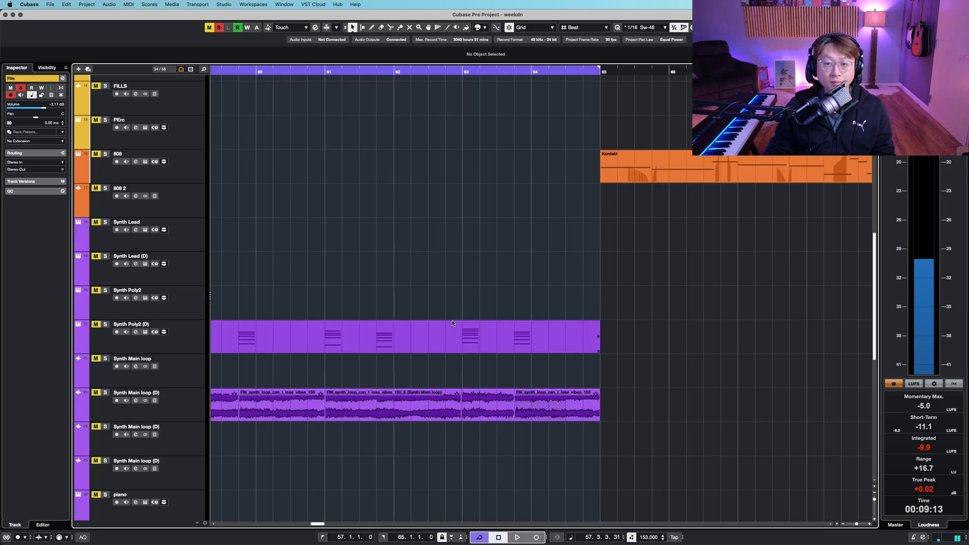
{"action": "key", "text": "shift+g"}
{"action": "key", "text": "g"}
{"action": "key", "text": "g"}
{"action": "key", "text": "g"}
{"action": "key", "text": "g"}
{"action": "key", "text": "g"}
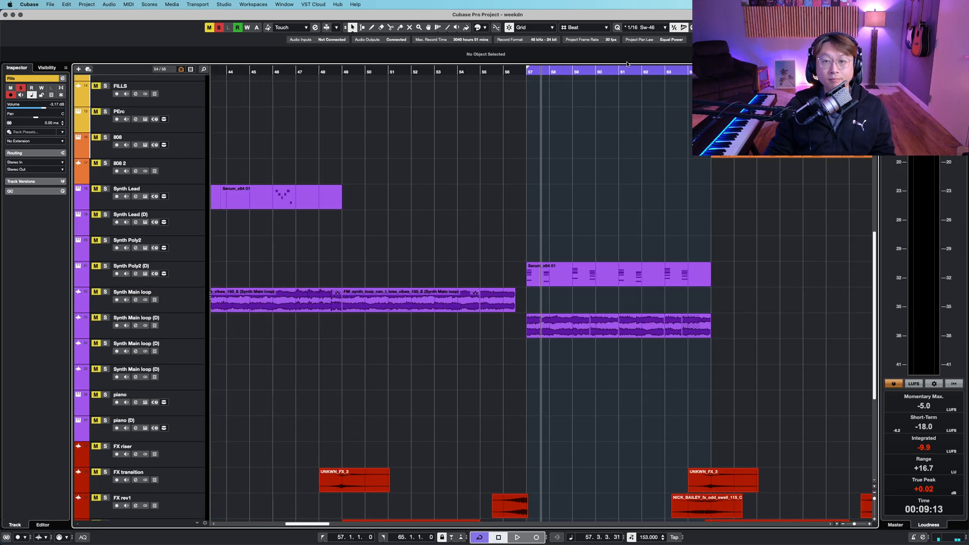
{"action": "left_click", "coordinate": [621, 69]}
{"action": "key", "text": "g"}
{"action": "scroll", "coordinate": [591, 257], "scroll_direction": "right", "scroll_amount": 5}
{"action": "scroll", "coordinate": [465, 285], "scroll_direction": "up", "scroll_amount": 5}
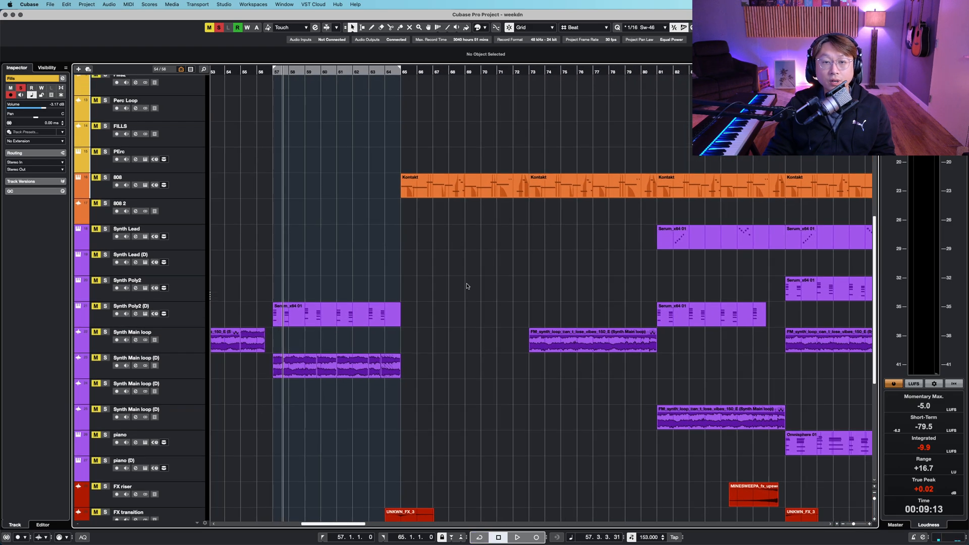
{"action": "scroll", "coordinate": [488, 295], "scroll_direction": "up", "scroll_amount": 3}
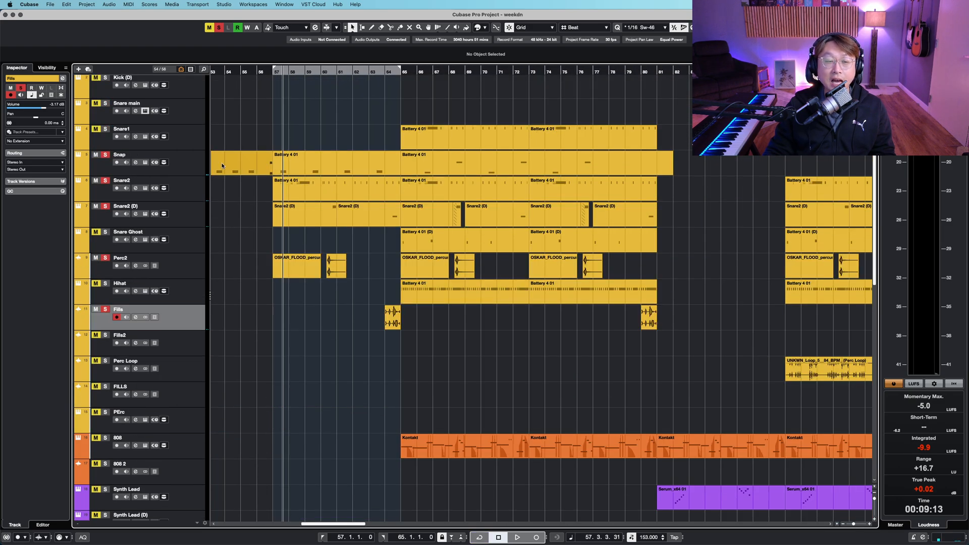
{"action": "scroll", "coordinate": [299, 270], "scroll_direction": "down", "scroll_amount": 8}
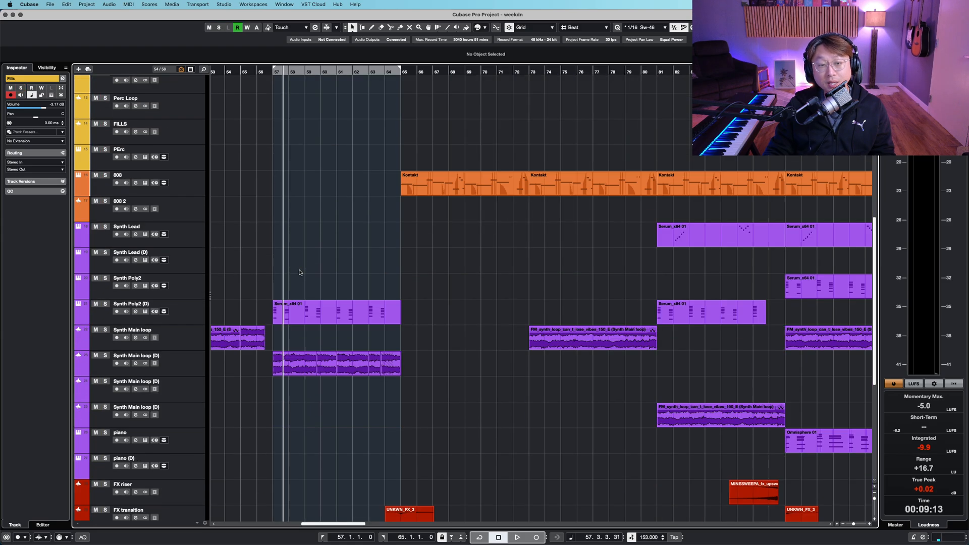
- Select the Synth Main loop (D) track, then the Synth Poly2 (D) track
{"action": "left_click", "coordinate": [258, 289]}
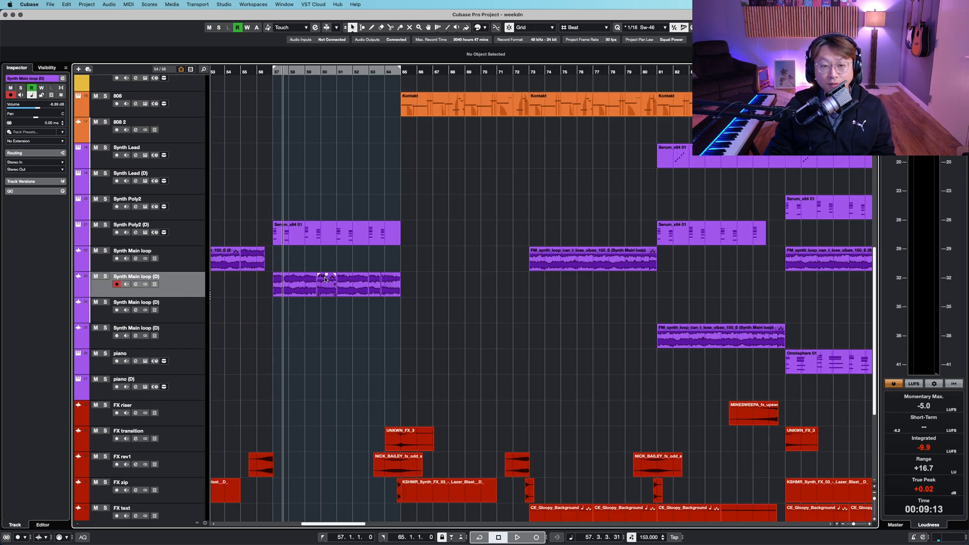
{"action": "scroll", "coordinate": [343, 273], "scroll_direction": "down", "scroll_amount": 1}
{"action": "left_click", "coordinate": [171, 233]}
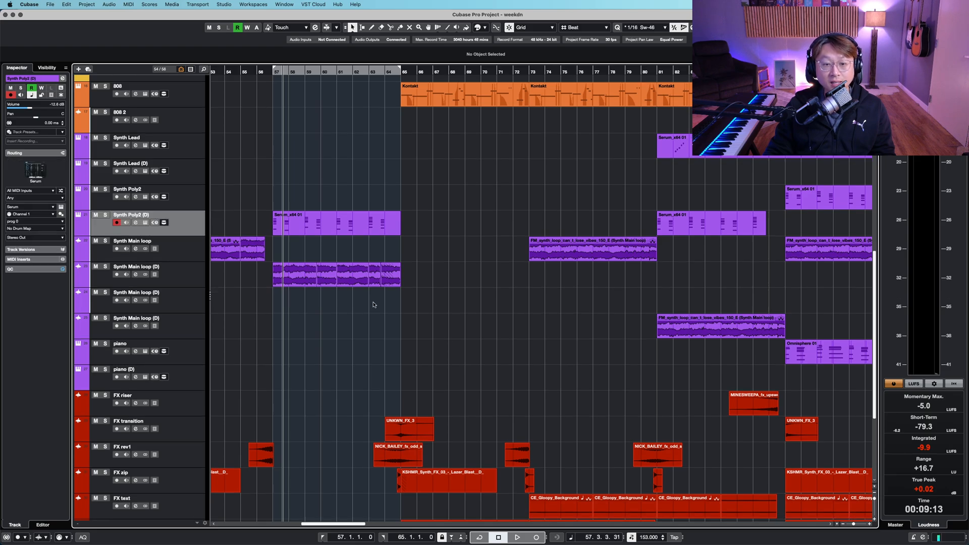
- Select the Snare1 and Snap events from bar 65 to 81, set the locators to that range and play
{"action": "scroll", "coordinate": [374, 305], "scroll_direction": "up", "scroll_amount": 1}
{"action": "scroll", "coordinate": [374, 305], "scroll_direction": "up", "scroll_amount": 8}
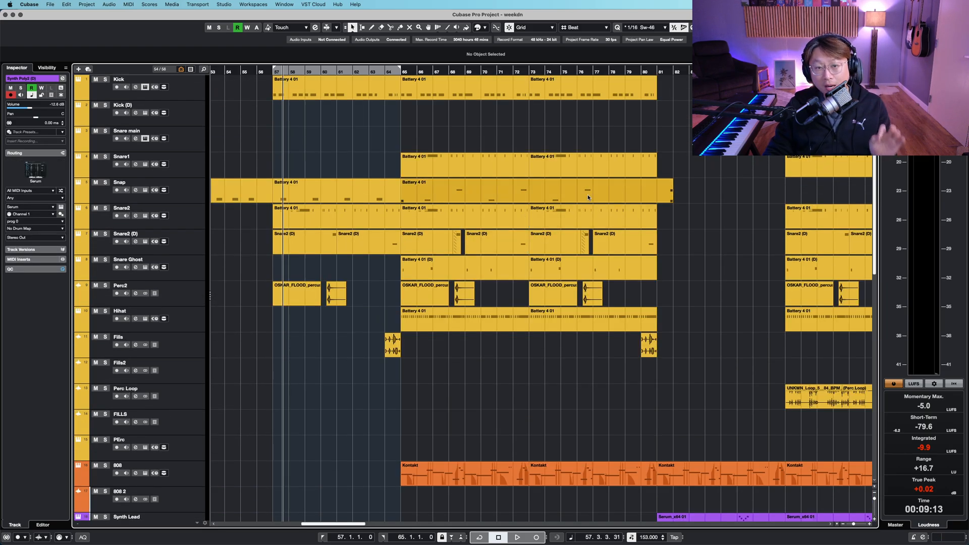
{"action": "left_click_drag", "start_coordinate": [408, 137], "coordinate": [655, 167]}
{"action": "key", "text": "p"}
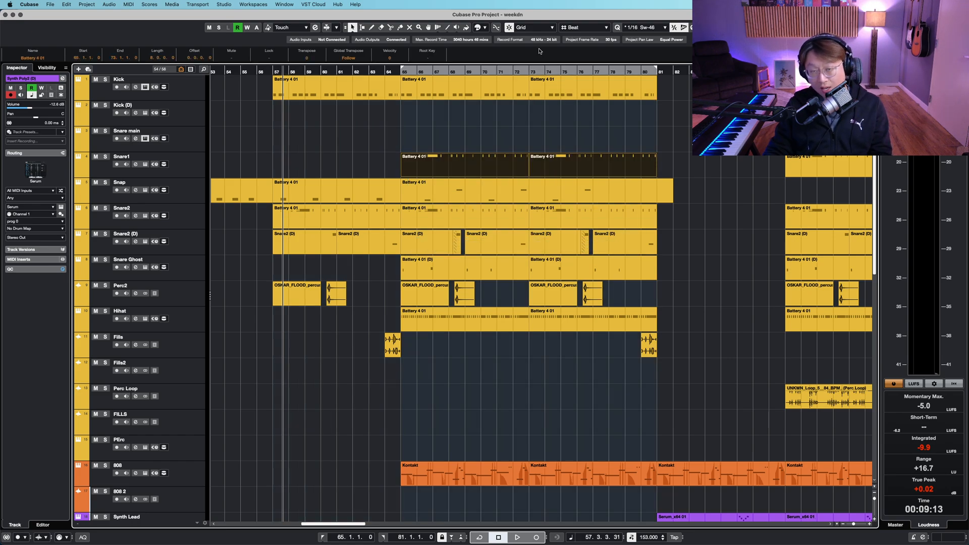
{"action": "left_click", "coordinate": [522, 69]}
{"action": "scroll", "coordinate": [543, 329], "scroll_direction": "down", "scroll_amount": 8}
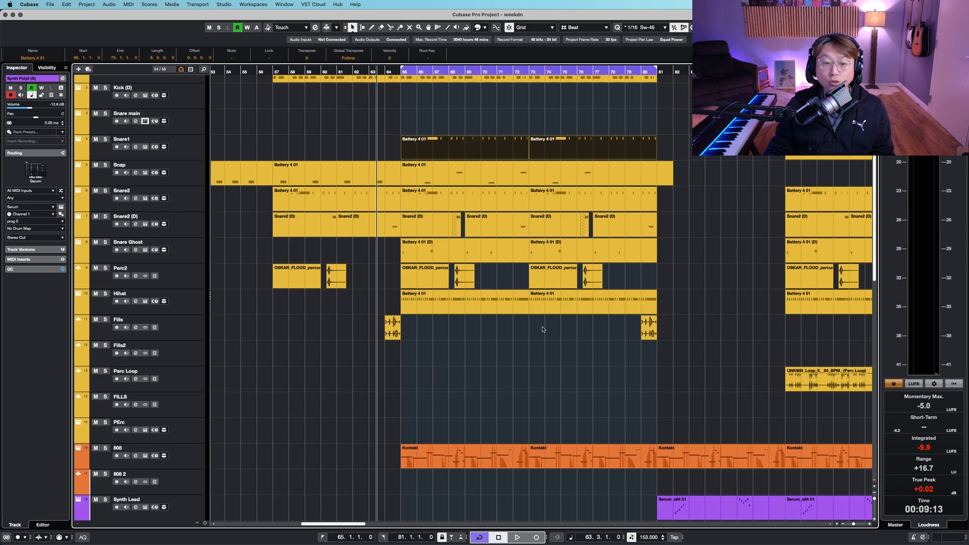
{"action": "key", "text": "space"}
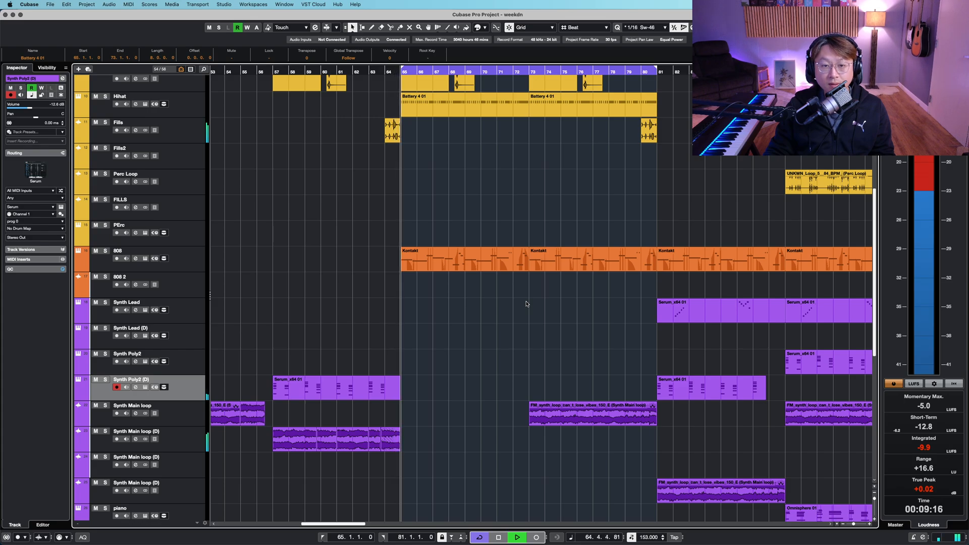
- Scroll through the drum, 808 and synth tracks while the loop plays
{"action": "scroll", "coordinate": [527, 304], "scroll_direction": "up", "scroll_amount": 6}
{"action": "scroll", "coordinate": [526, 303], "scroll_direction": "down", "scroll_amount": 4}
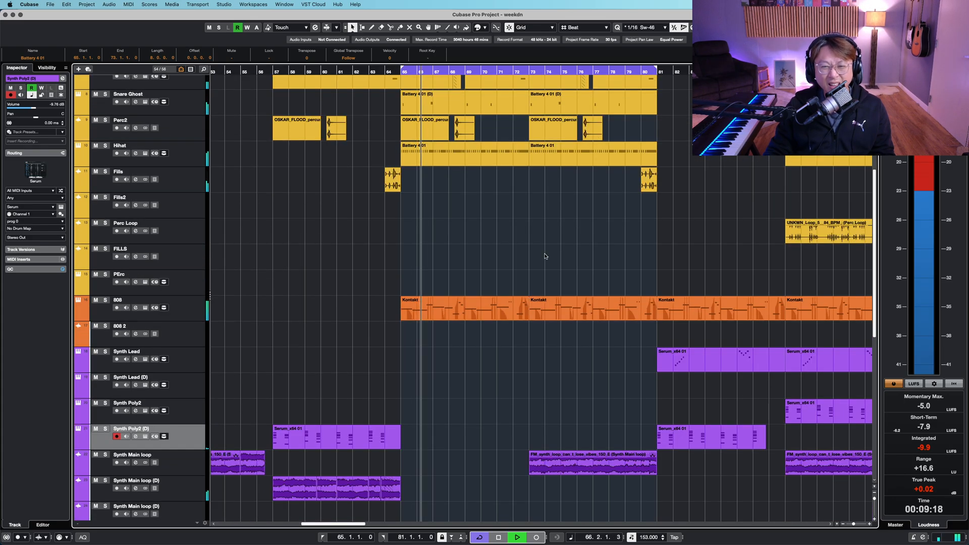
{"action": "right_click", "coordinate": [546, 256]}
{"action": "left_click", "coordinate": [551, 257]}
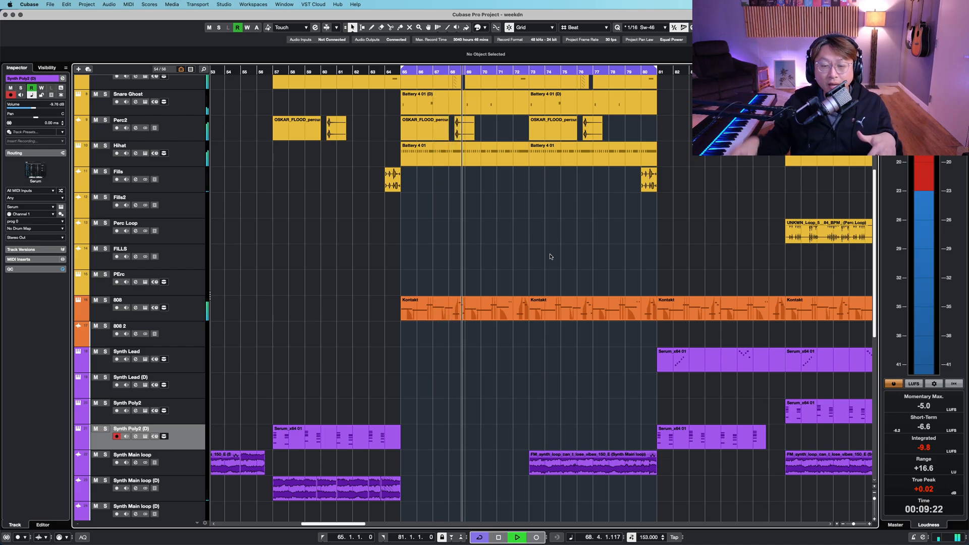
{"action": "scroll", "coordinate": [413, 315], "scroll_direction": "down", "scroll_amount": 11}
{"action": "scroll", "coordinate": [413, 315], "scroll_direction": "up", "scroll_amount": 9}
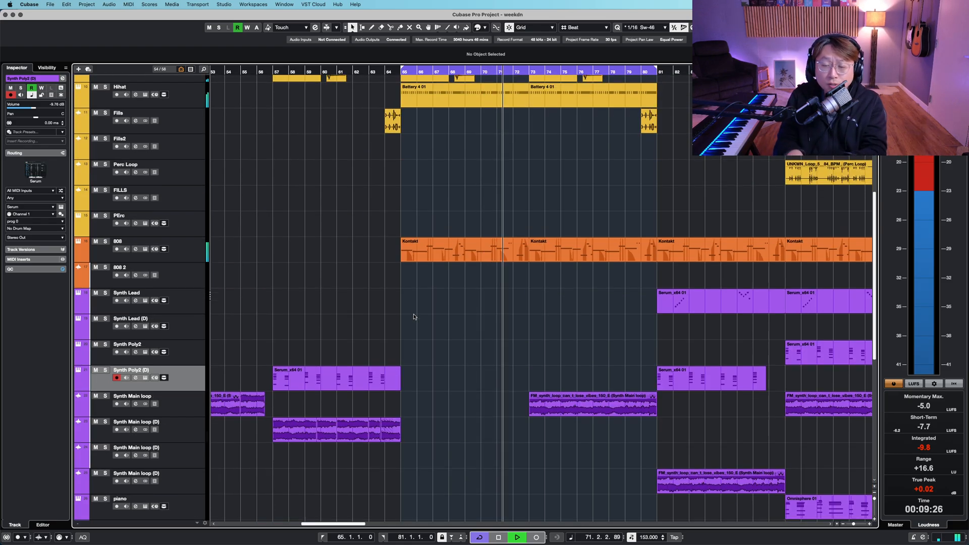
{"action": "key", "text": "shift+g"}
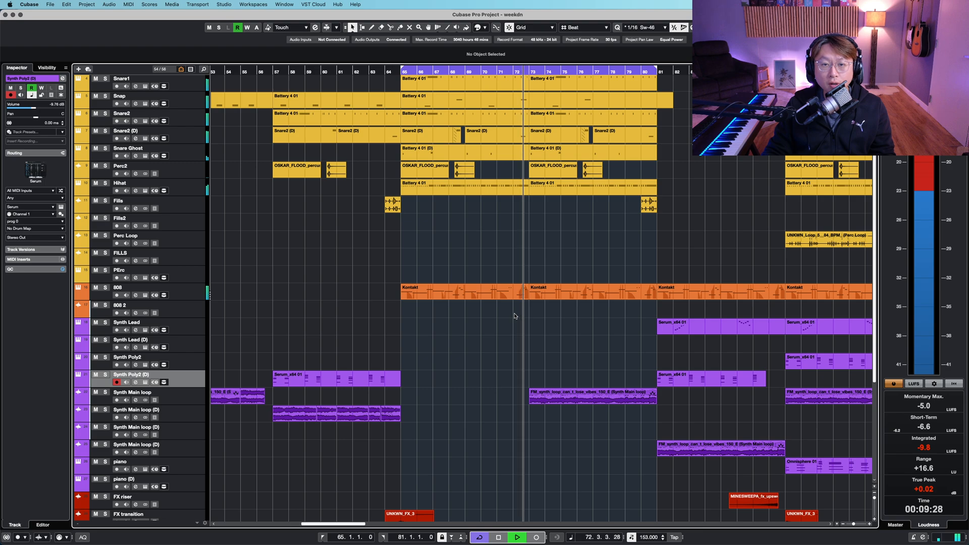
{"action": "scroll", "coordinate": [514, 318], "scroll_direction": "up", "scroll_amount": 3}
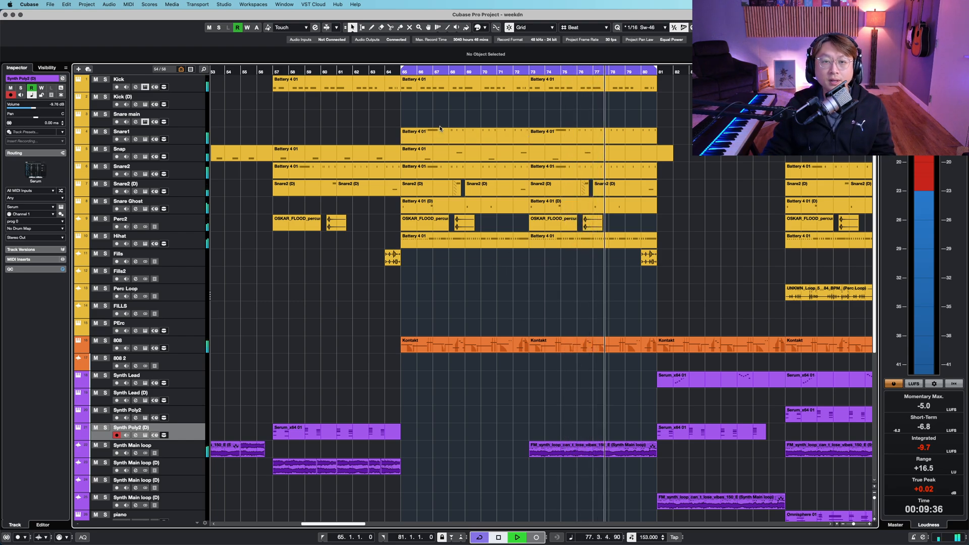
- Select the Snare1 event from bar 65 to 73 as the loop range and move the cursor to bar 64
{"action": "left_click_drag", "start_coordinate": [416, 116], "coordinate": [511, 238]}
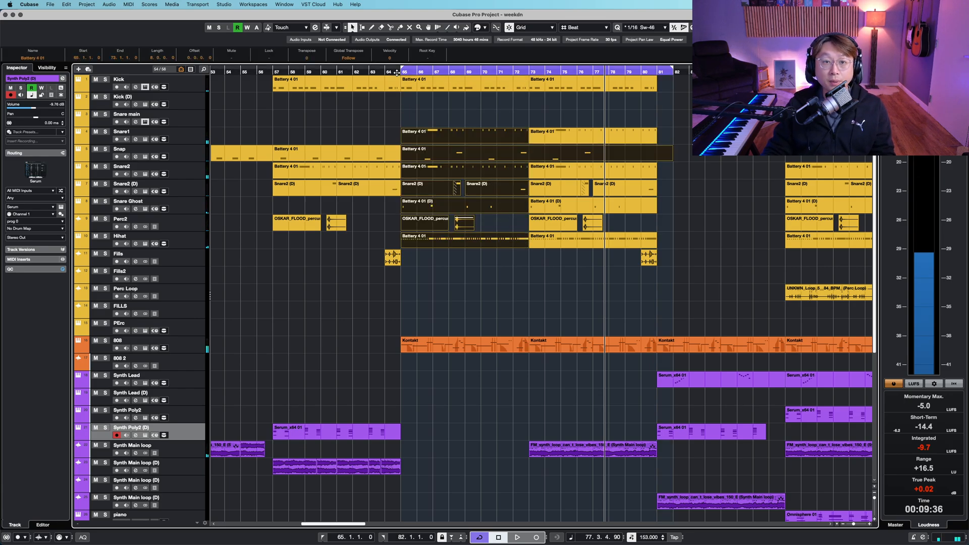
{"action": "left_click", "coordinate": [530, 160], "text": "alt"}
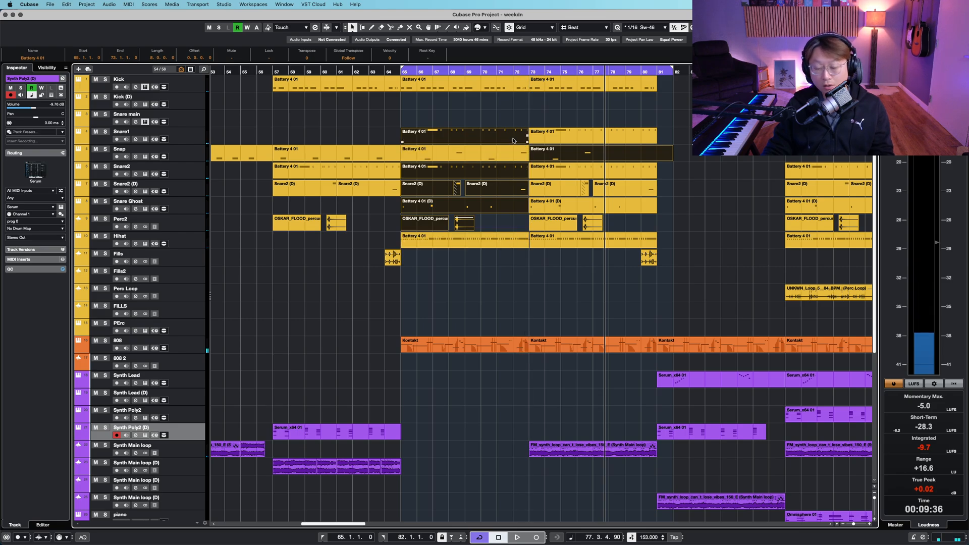
{"action": "left_click", "coordinate": [513, 140]}
{"action": "left_click", "coordinate": [392, 71]}
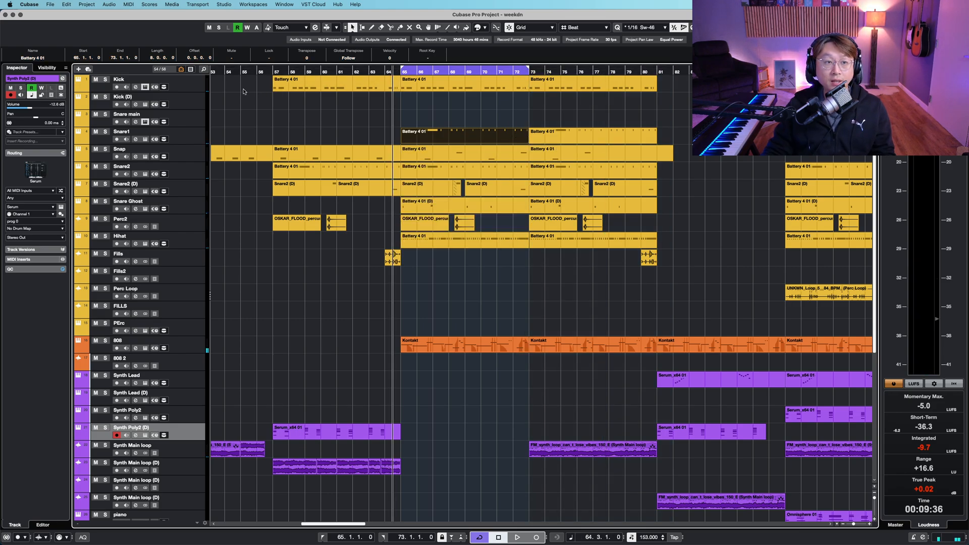
- Select the tracks from Kick to Hihat, solo them and start playback
{"action": "left_click", "coordinate": [182, 84]}
{"action": "left_click", "coordinate": [196, 239], "text": "shift"}
{"action": "key", "text": "s"}
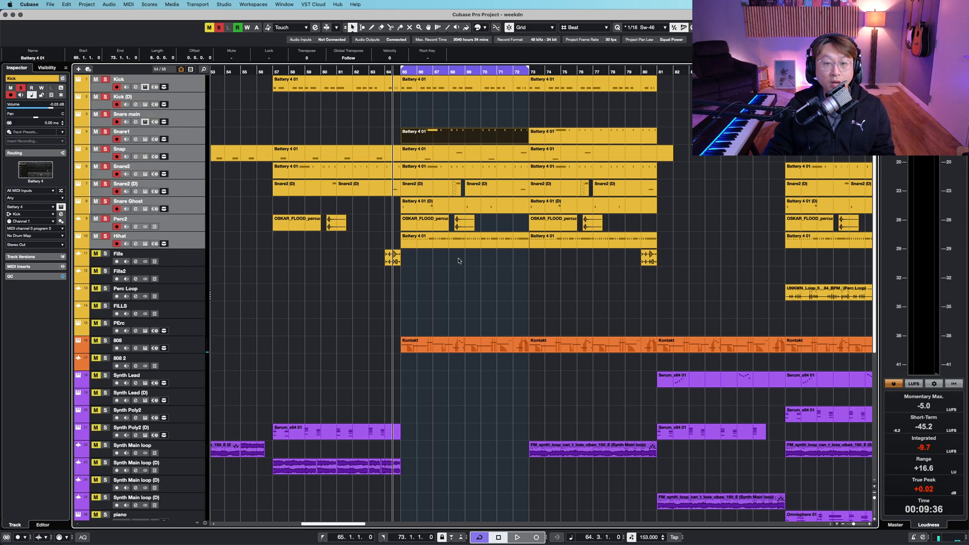
{"action": "key", "text": "space"}
- Zoom in on the soloed drum tracks between bars 65 and 73 during playback
{"action": "key", "text": "shift+h"}
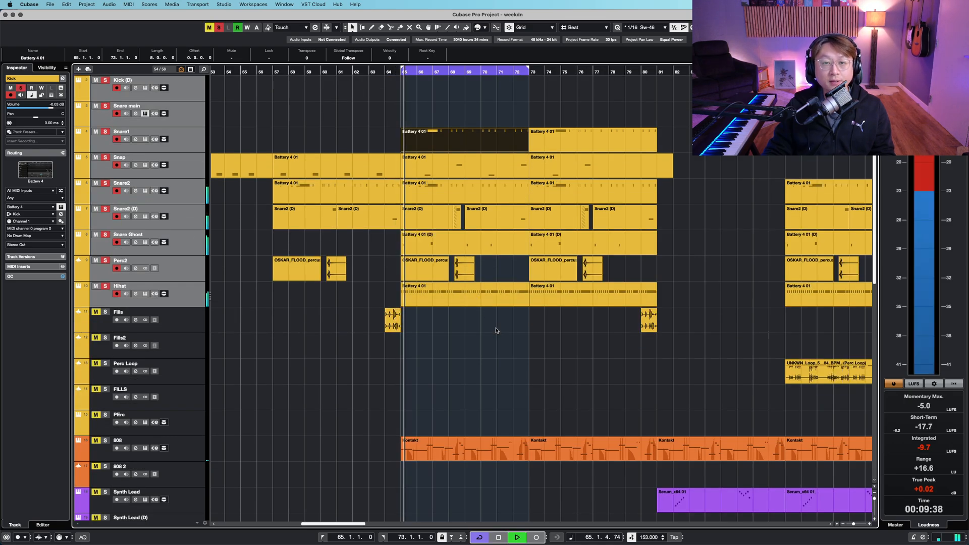
{"action": "scroll", "coordinate": [496, 331], "scroll_direction": "up", "scroll_amount": 1}
{"action": "key", "text": "h"}
{"action": "key", "text": "h"}
{"action": "key", "text": "h"}
{"action": "key", "text": "h"}
{"action": "key", "text": "h"}
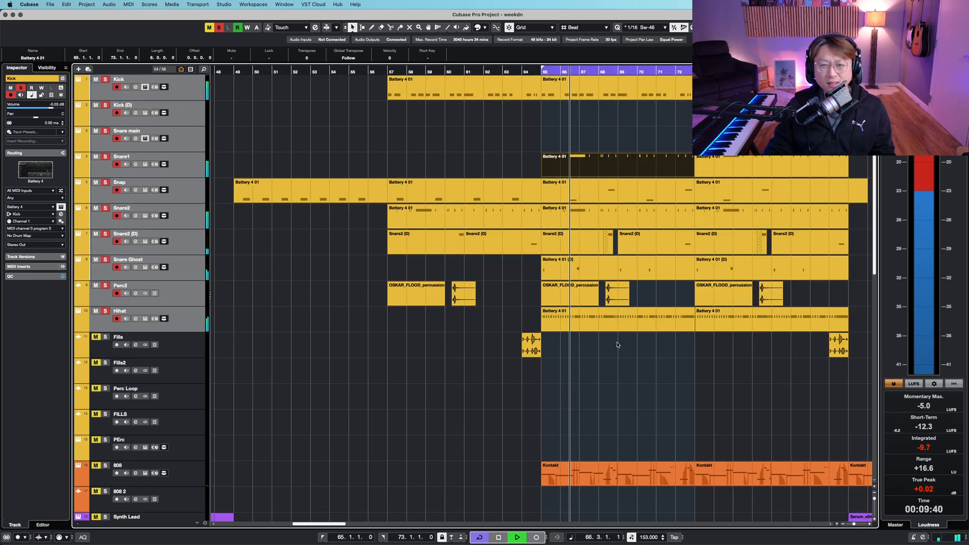
{"action": "scroll", "coordinate": [603, 380], "scroll_direction": "right", "scroll_amount": 3}
{"action": "scroll", "coordinate": [602, 380], "scroll_direction": "right", "scroll_amount": 1}
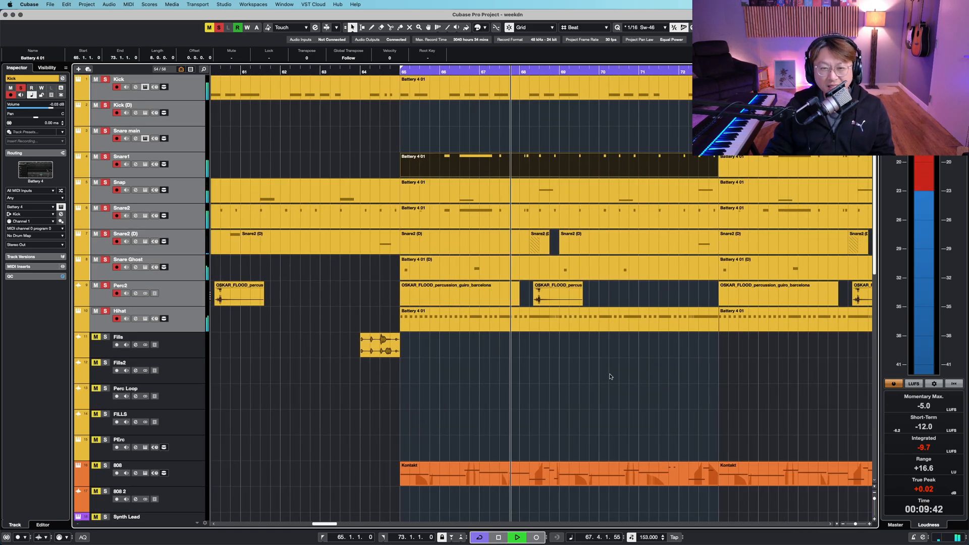
{"action": "key", "text": "g"}
{"action": "key", "text": "h"}
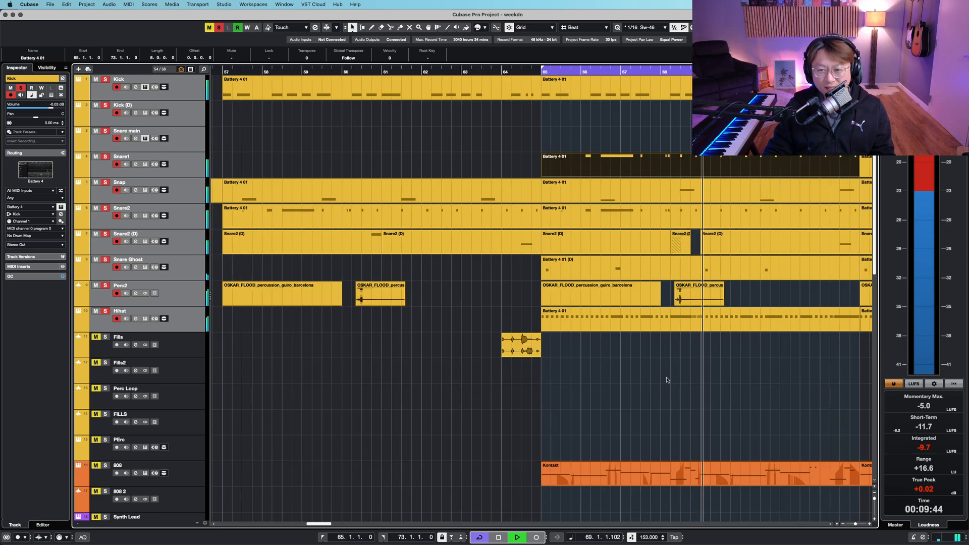
{"action": "scroll", "coordinate": [668, 378], "scroll_direction": "right", "scroll_amount": 5}
{"action": "right_click", "coordinate": [466, 376]}
{"action": "left_click", "coordinate": [466, 375]}
{"action": "key", "text": "shift+h"}
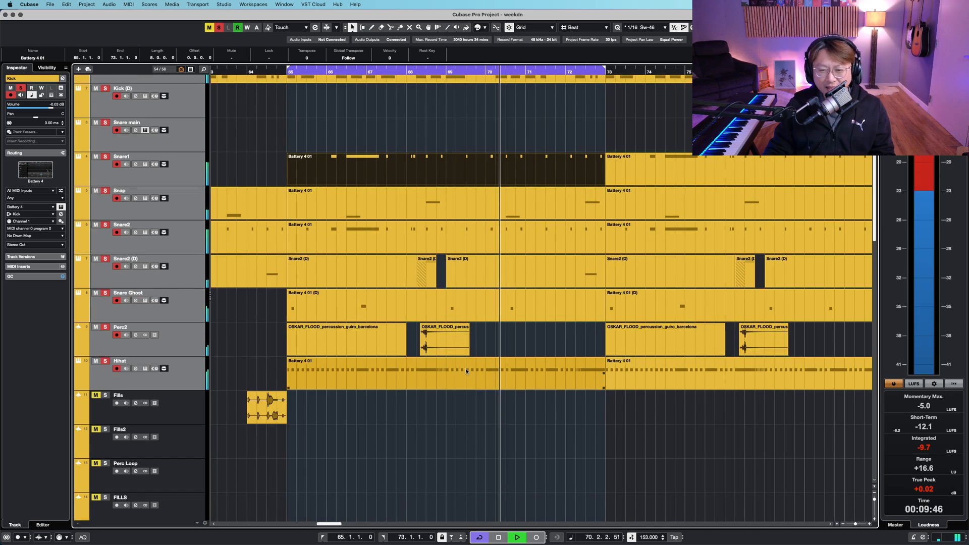
{"action": "right_click", "coordinate": [495, 408]}
{"action": "left_click", "coordinate": [495, 407]}
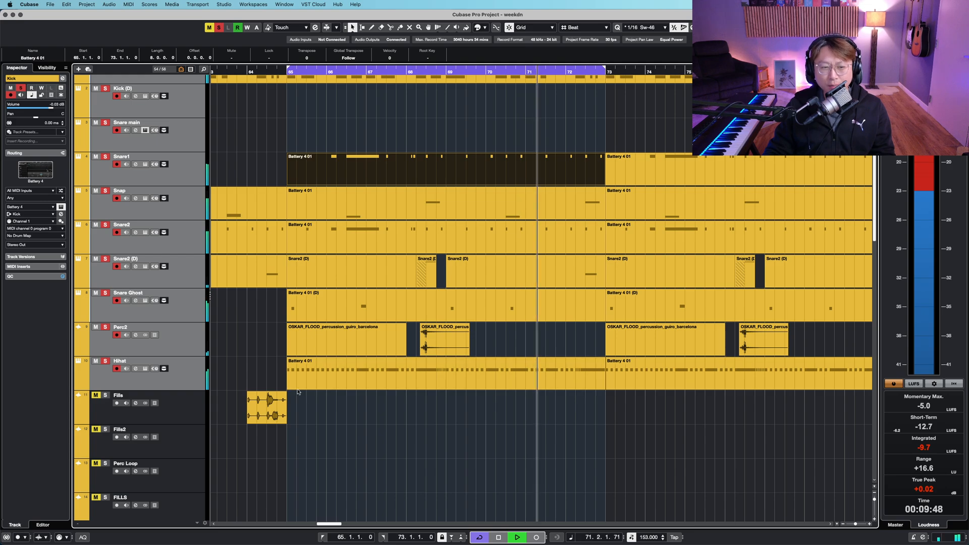
- Open the Hihat event in the editor and zoom in and out across its notes
{"action": "double_click", "coordinate": [340, 379]}
{"action": "left_click", "coordinate": [80, 271]}
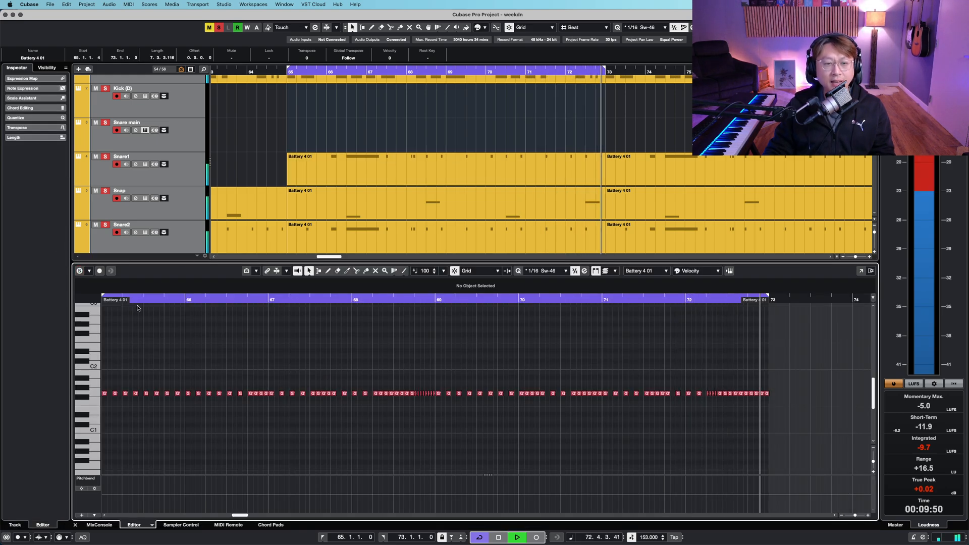
{"action": "key", "text": "g"}
{"action": "key", "text": "h"}
{"action": "key", "text": "shift+h"}
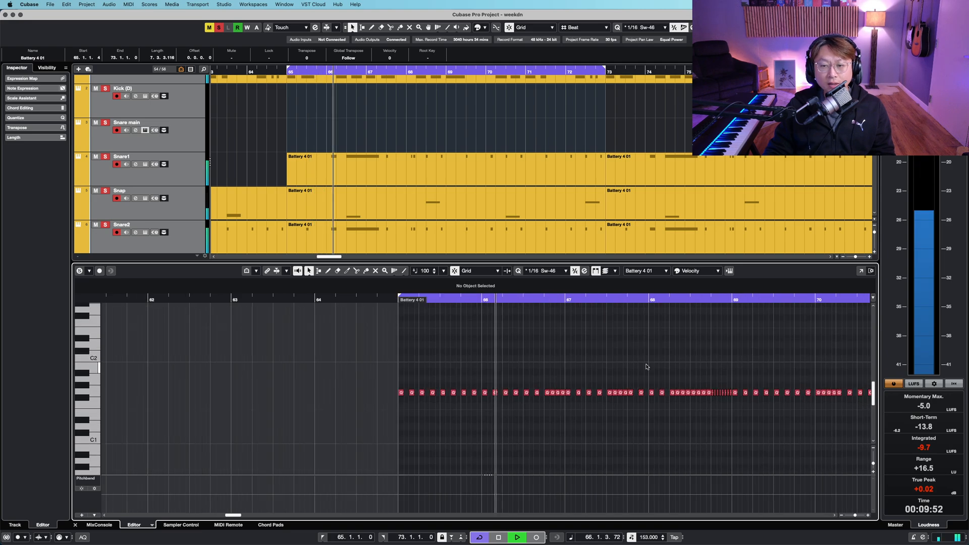
{"action": "key", "text": "h"}
{"action": "key", "text": "h"}
{"action": "key", "text": "h"}
{"action": "key", "text": "g"}
{"action": "key", "text": "g"}
{"action": "key", "text": "g"}
{"action": "key", "text": "g"}
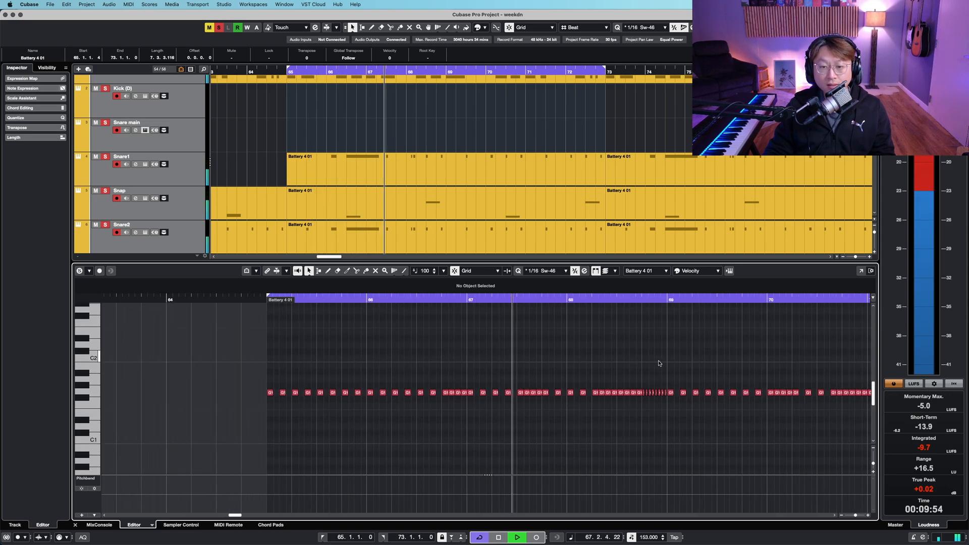
{"action": "key", "text": "h"}
{"action": "key", "text": "h"}
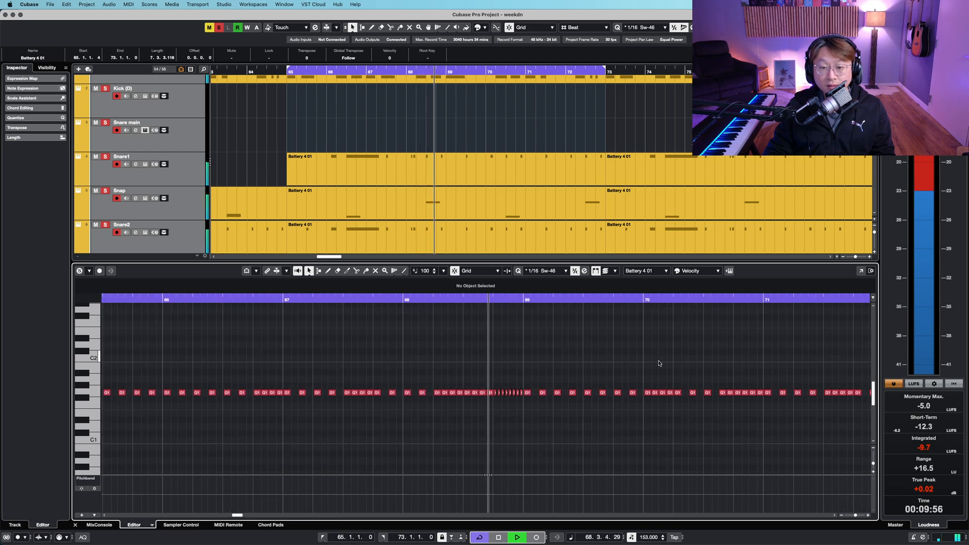
- Stop playback and close the Hihat editor to return to the full arrangement
{"action": "key", "text": "g"}
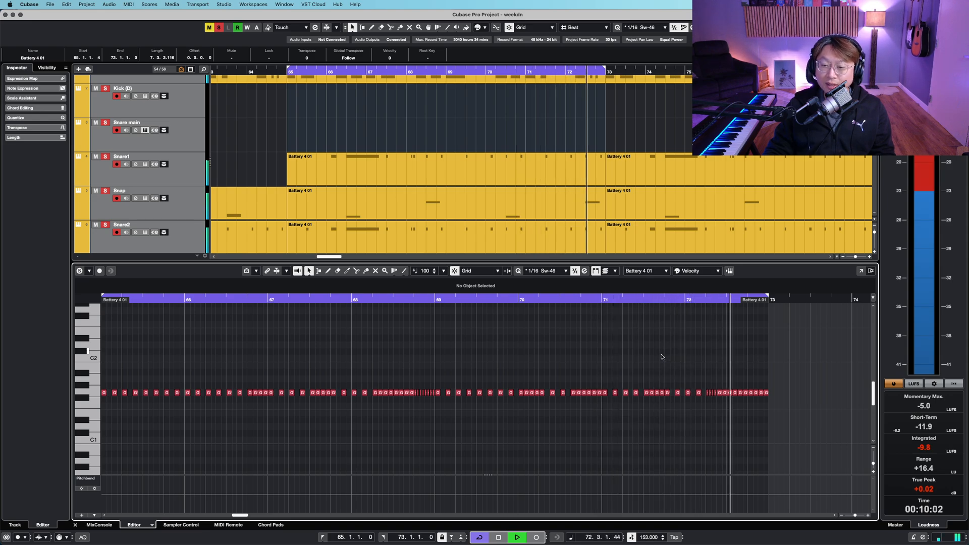
{"action": "key", "text": "space"}
{"action": "key", "text": "Return"}
{"action": "left_click", "coordinate": [529, 425]}
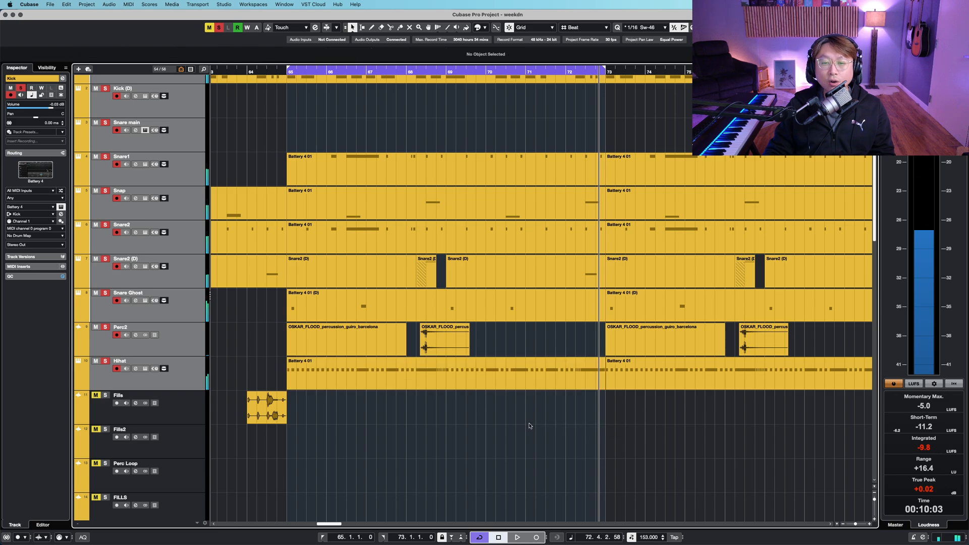
- Scroll down to the 808 track, select it and restart playback from bar 65
{"action": "scroll", "coordinate": [529, 425], "scroll_direction": "down", "scroll_amount": 1}
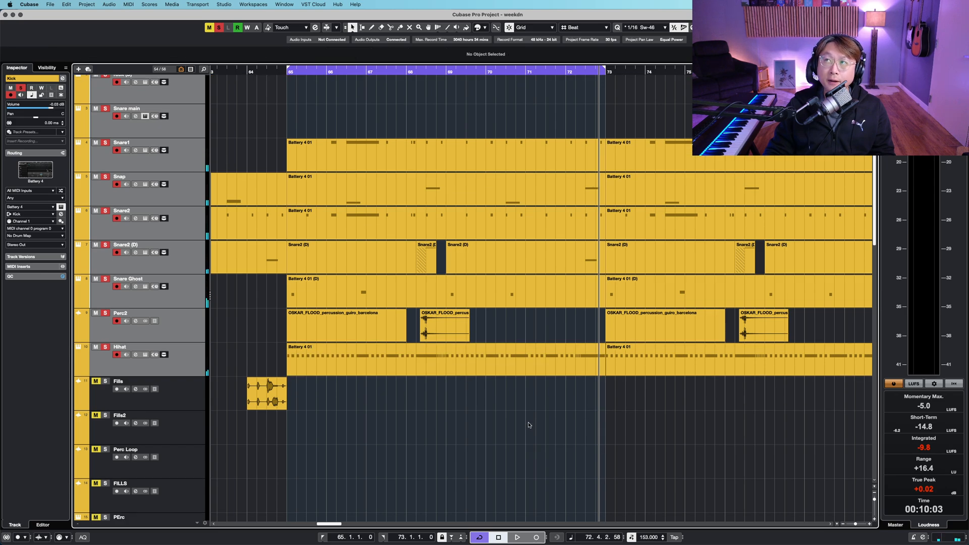
{"action": "scroll", "coordinate": [529, 425], "scroll_direction": "down", "scroll_amount": 5}
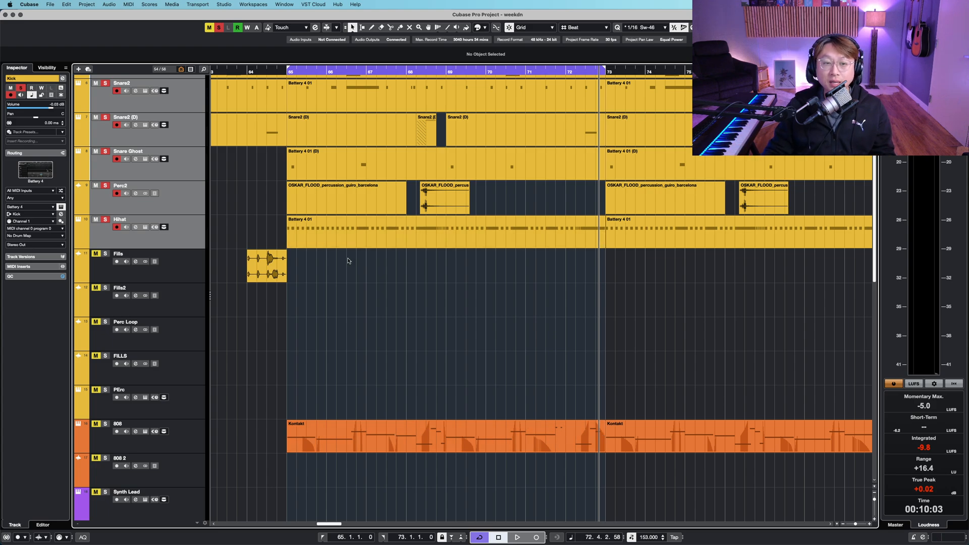
{"action": "left_click", "coordinate": [286, 70]}
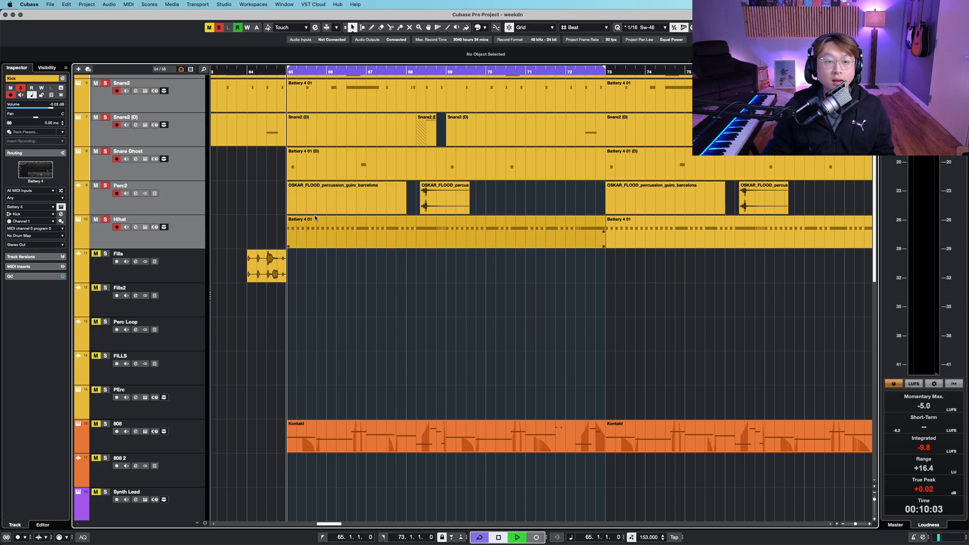
{"action": "key", "text": "shift+g"}
{"action": "key", "text": "space"}
{"action": "left_click", "coordinate": [180, 380]}
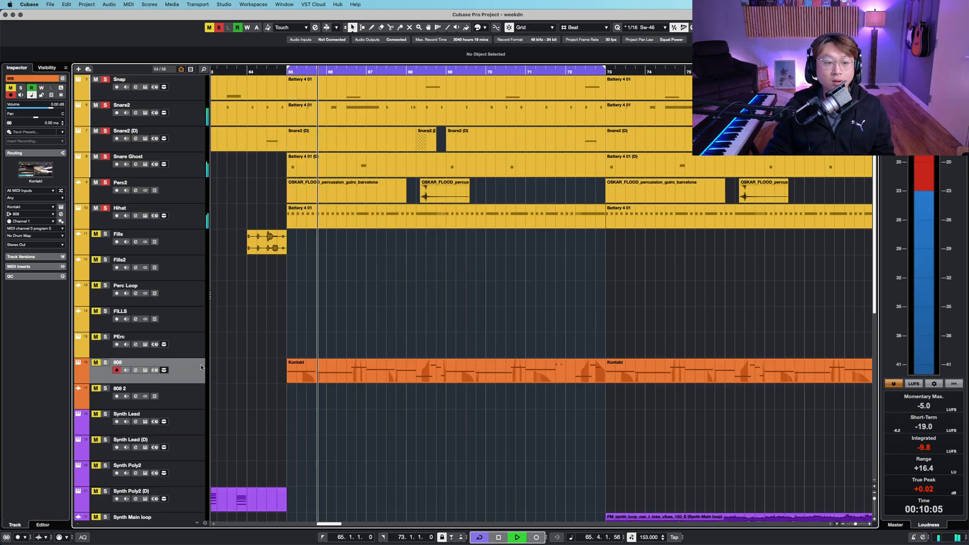
{"action": "key", "text": "space"}
{"action": "key", "text": "shift+h"}
- Open the 808 Kontakt event in the editor, zoom in on its notes and close the editor
{"action": "double_click", "coordinate": [347, 373]}
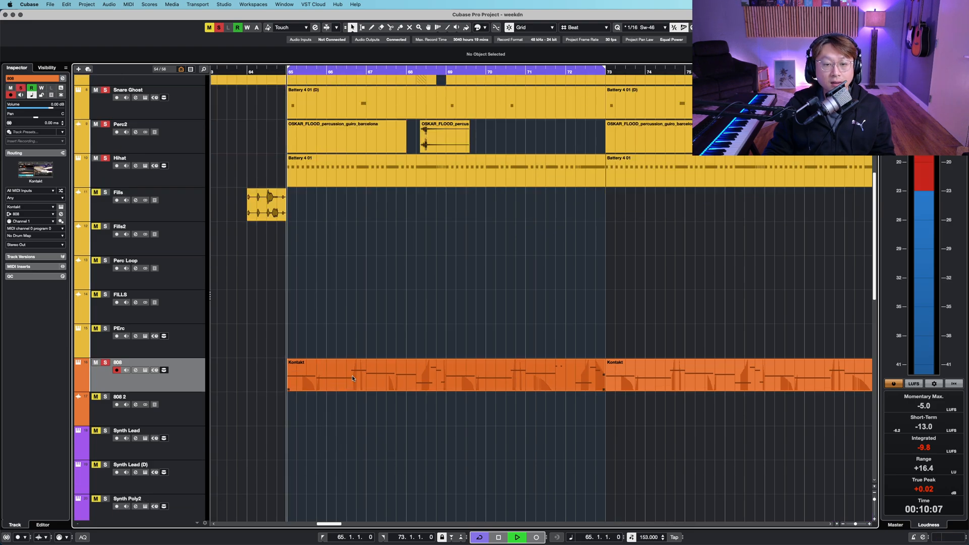
{"action": "key", "text": "g"}
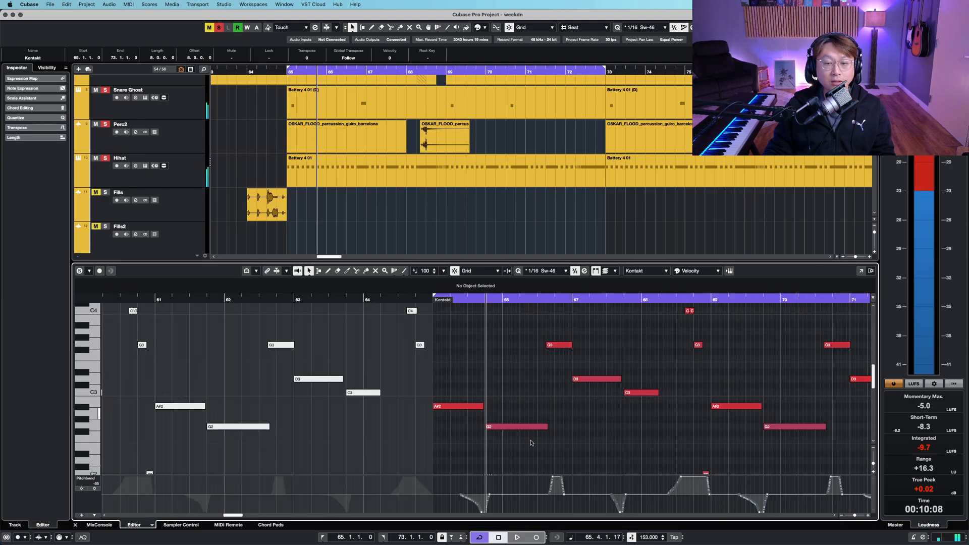
{"action": "key", "text": "shift+g"}
{"action": "key", "text": "shift+g"}
{"action": "key", "text": "shift+g"}
{"action": "key", "text": "shift+g"}
{"action": "key", "text": "h"}
{"action": "key", "text": "h"}
{"action": "key", "text": "h"}
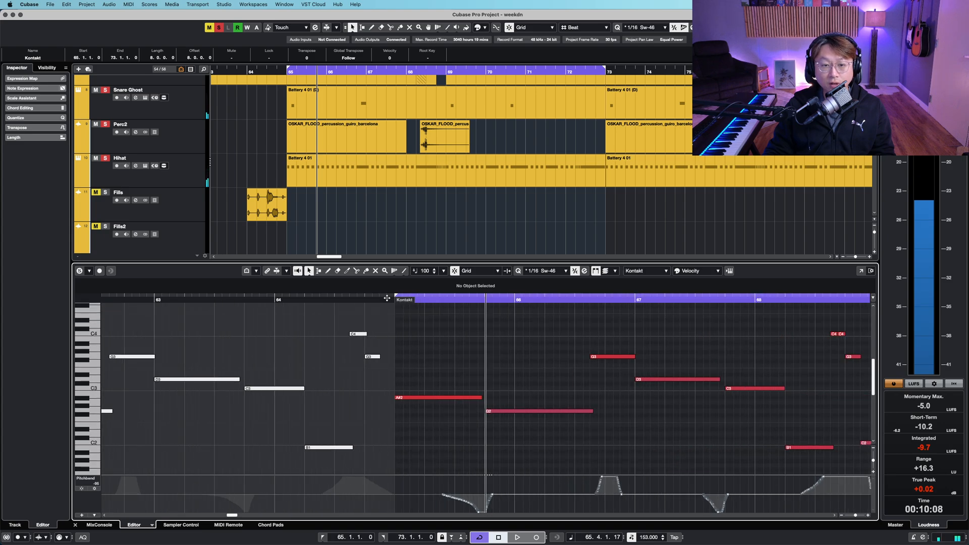
{"action": "left_click", "coordinate": [387, 299]}
{"action": "key", "text": "Return"}
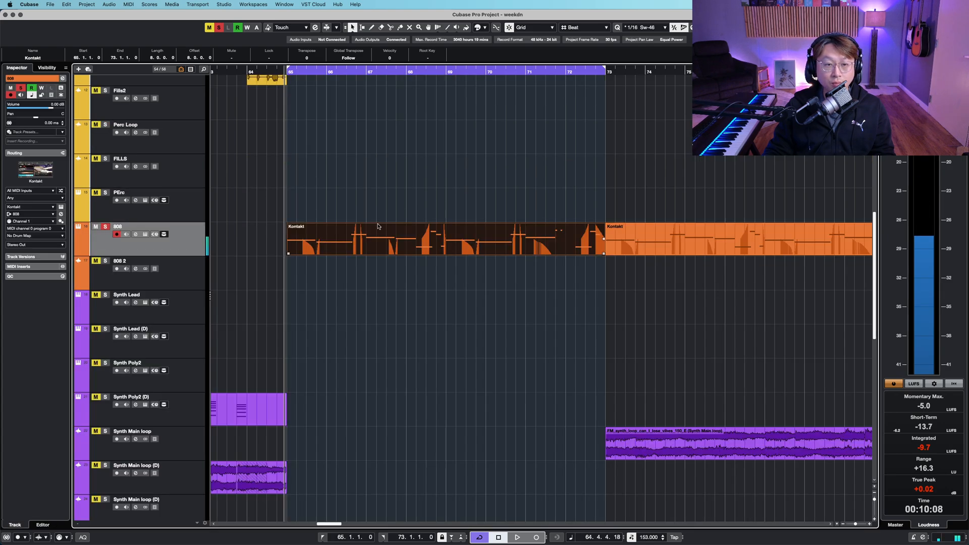
- Open the 808 track's Kontakt instrument window and its channel settings window
{"action": "left_click", "coordinate": [146, 235]}
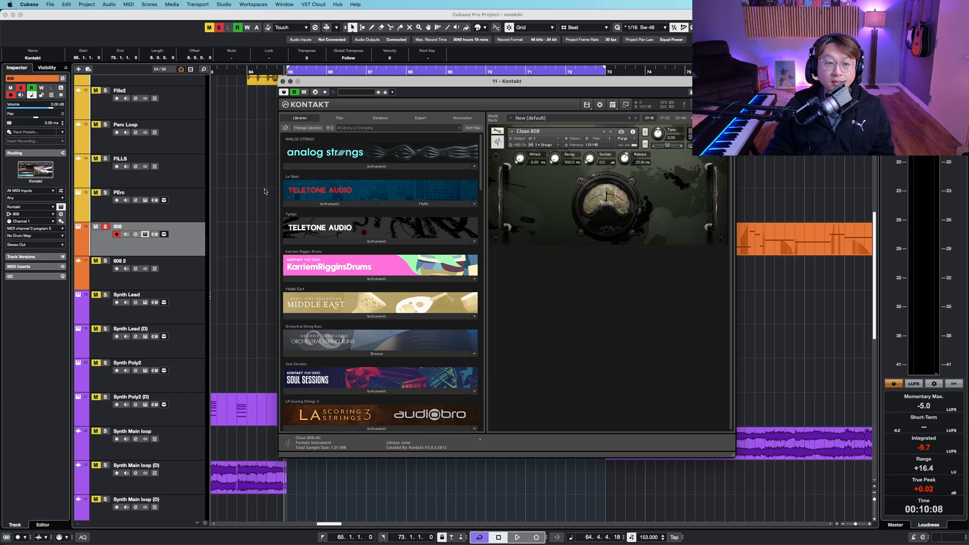
{"action": "left_click", "coordinate": [135, 235]}
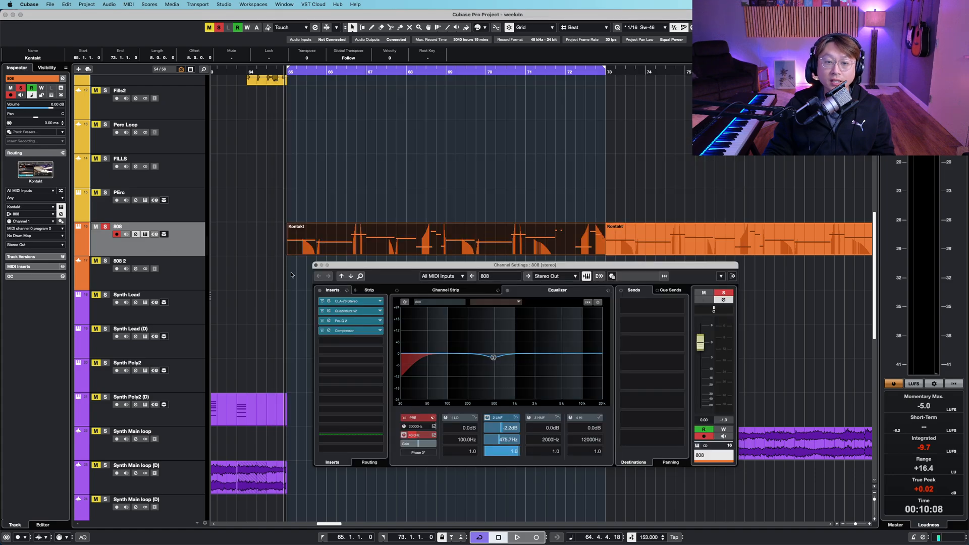
{"action": "left_click", "coordinate": [319, 291]}
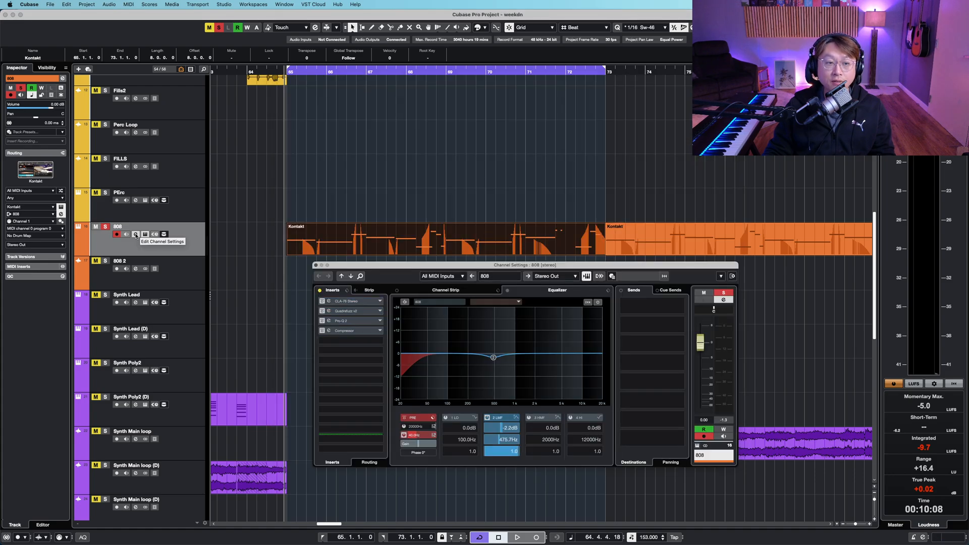
{"action": "left_click", "coordinate": [136, 235]}
{"action": "left_click", "coordinate": [135, 235]}
{"action": "left_click", "coordinate": [145, 235]}
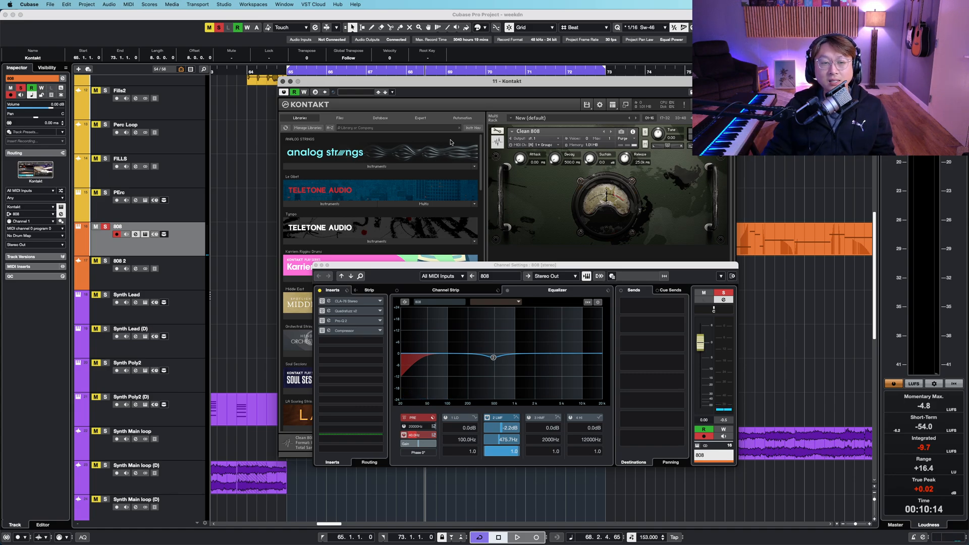
- Rearrange the open windows and open the CLA-76 insert plugin on the 808 channel
{"action": "left_click_drag", "start_coordinate": [379, 268], "coordinate": [408, 268]}
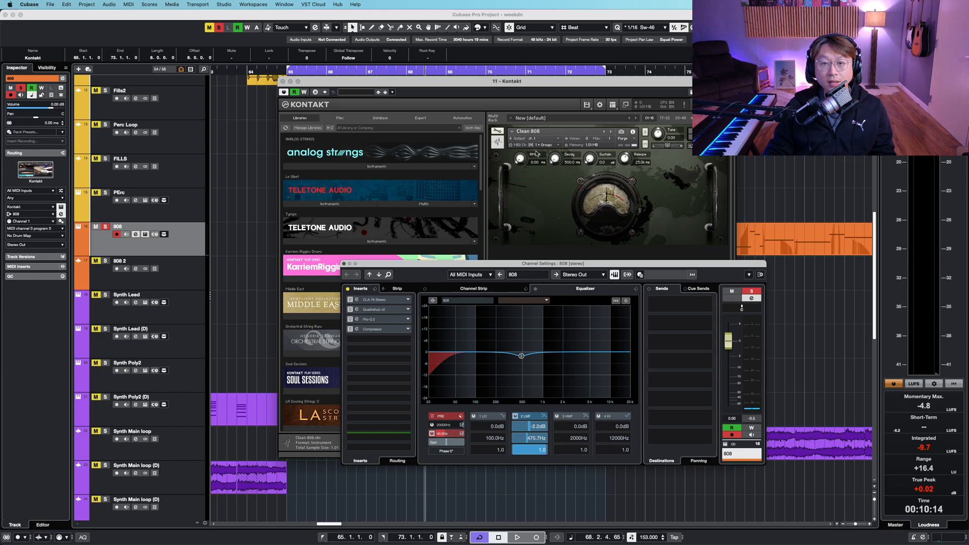
{"action": "left_click_drag", "start_coordinate": [484, 263], "coordinate": [534, 283]}
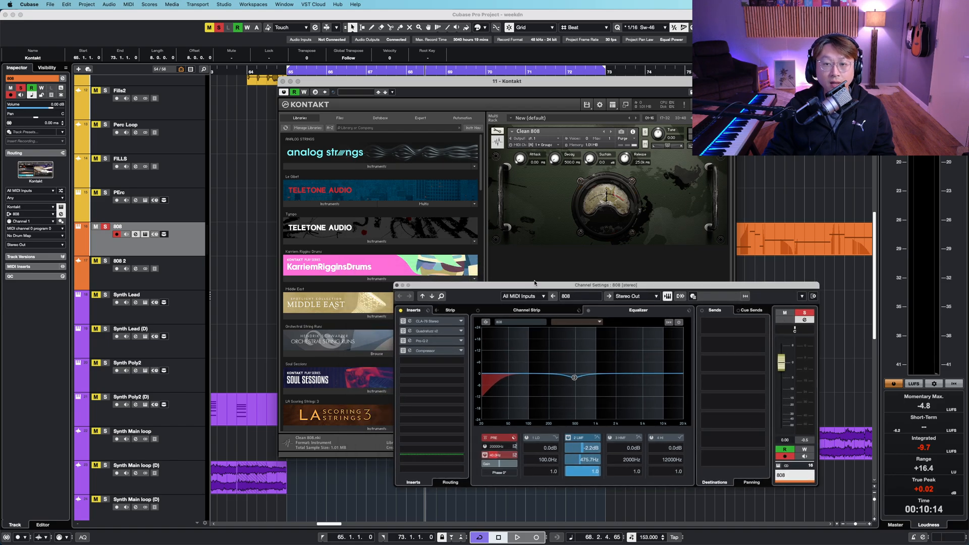
{"action": "left_click", "coordinate": [401, 311]}
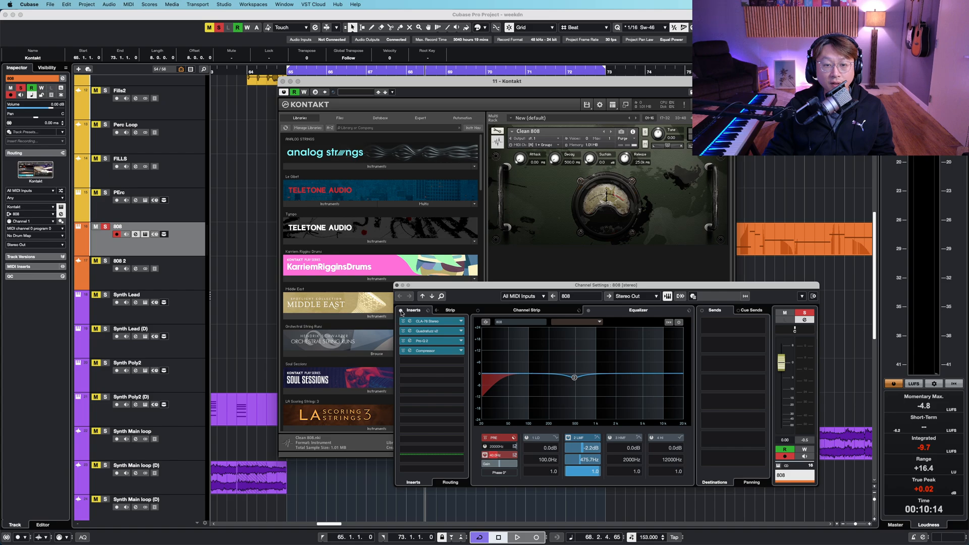
{"action": "left_click", "coordinate": [403, 331]}
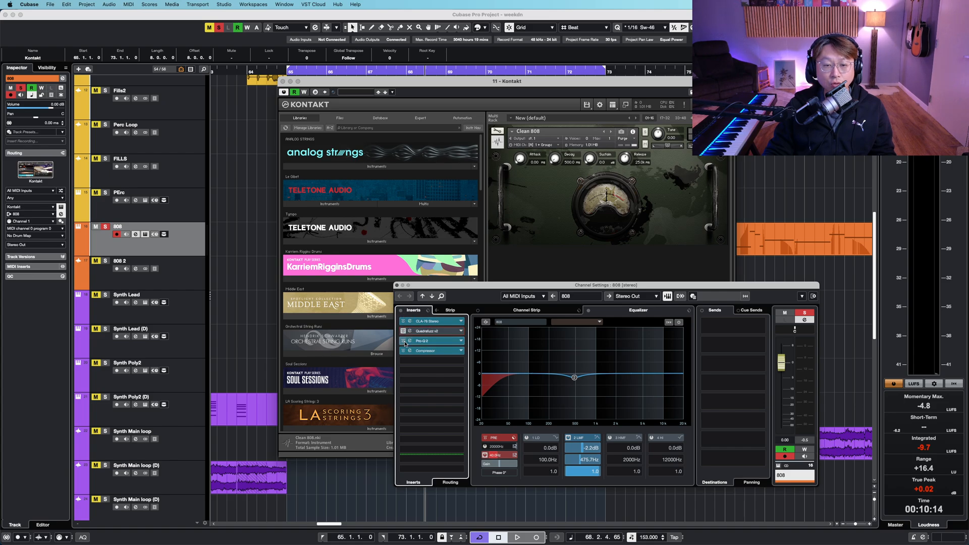
{"action": "left_click", "coordinate": [434, 322]}
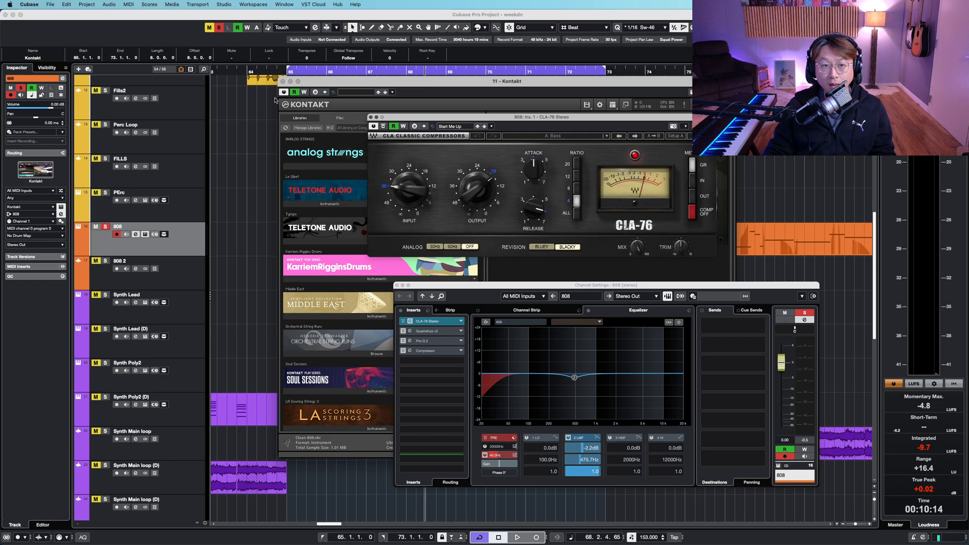
{"action": "left_click", "coordinate": [284, 72]}
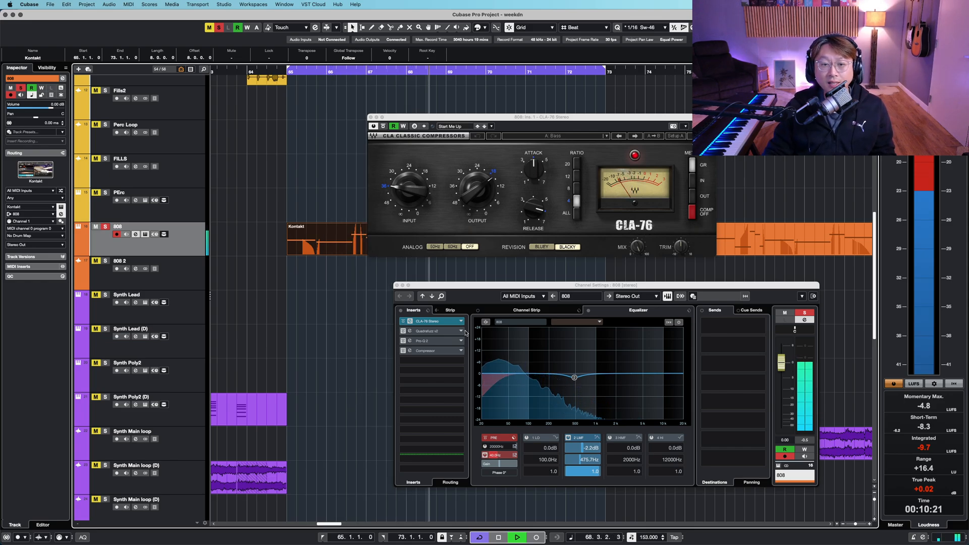
- Open the Quadrafuzz v2, Pro-Q 3 and Compressor insert plugins of the 808 channel
{"action": "left_click", "coordinate": [427, 331]}
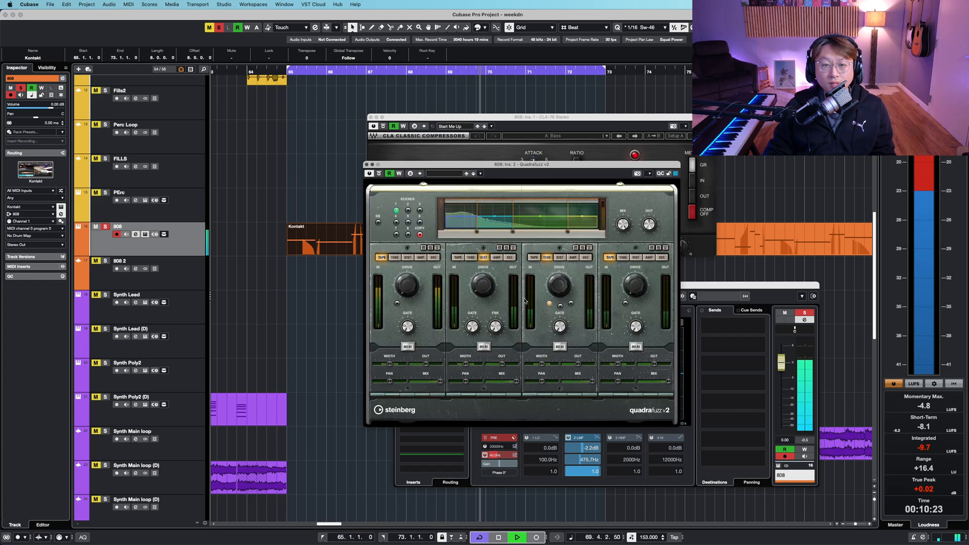
{"action": "left_click_drag", "start_coordinate": [620, 165], "coordinate": [305, 167]}
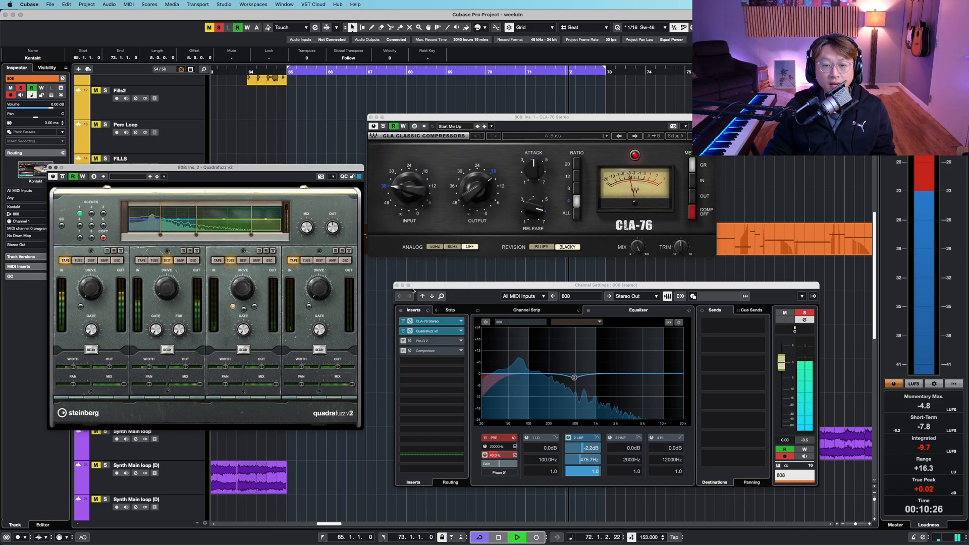
{"action": "left_click", "coordinate": [404, 342]}
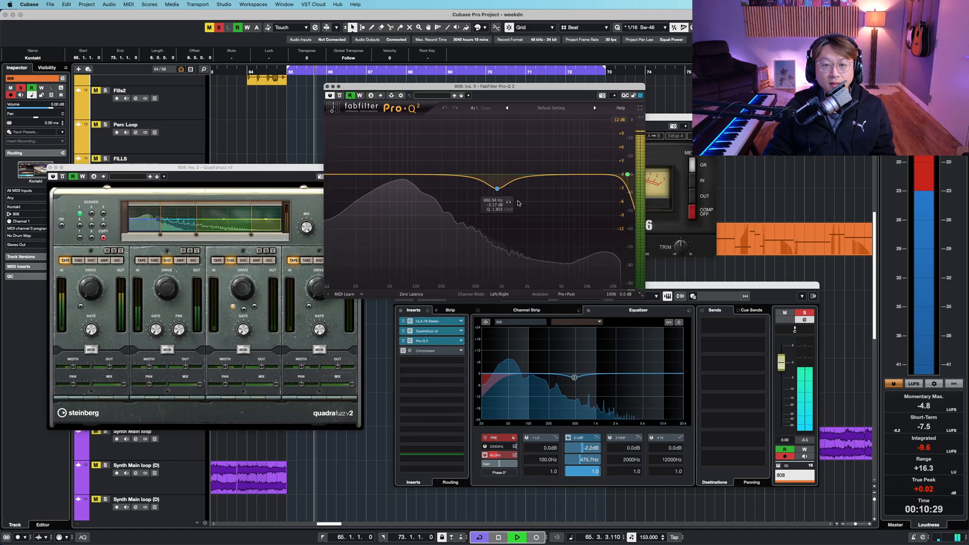
{"action": "left_click", "coordinate": [403, 351]}
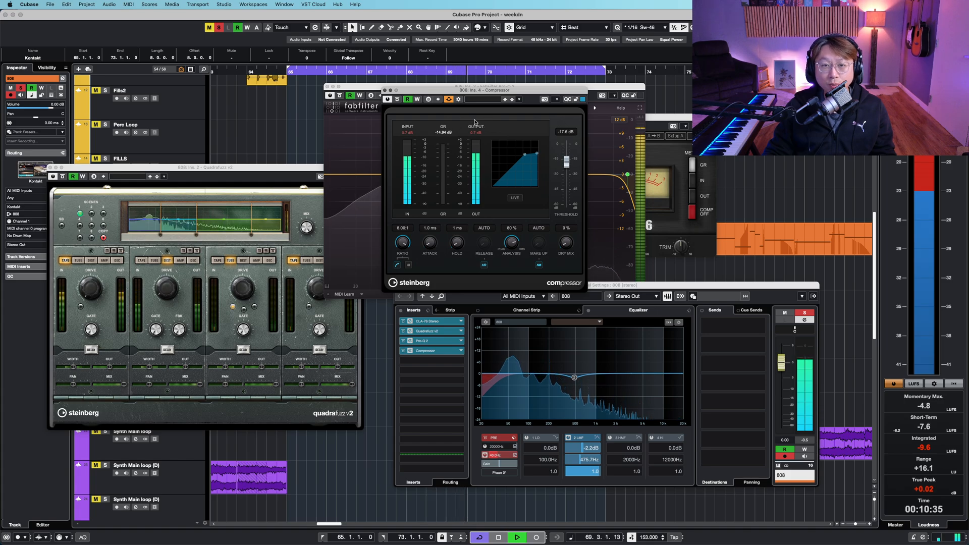
- Close all the 808 insert plugin windows and the channel settings window
{"action": "left_click", "coordinate": [385, 91]}
{"action": "left_click", "coordinate": [50, 167]}
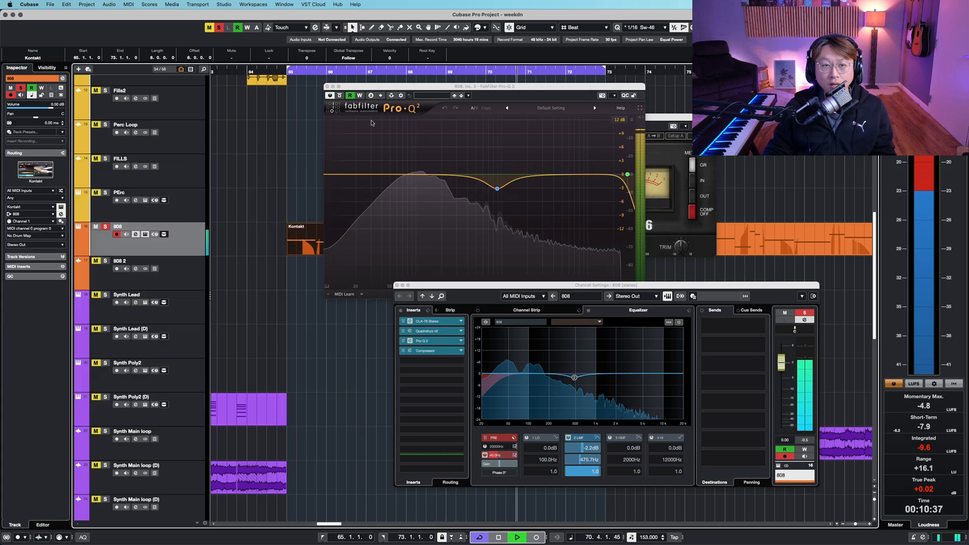
{"action": "left_click", "coordinate": [328, 87]}
{"action": "left_click", "coordinate": [371, 117]}
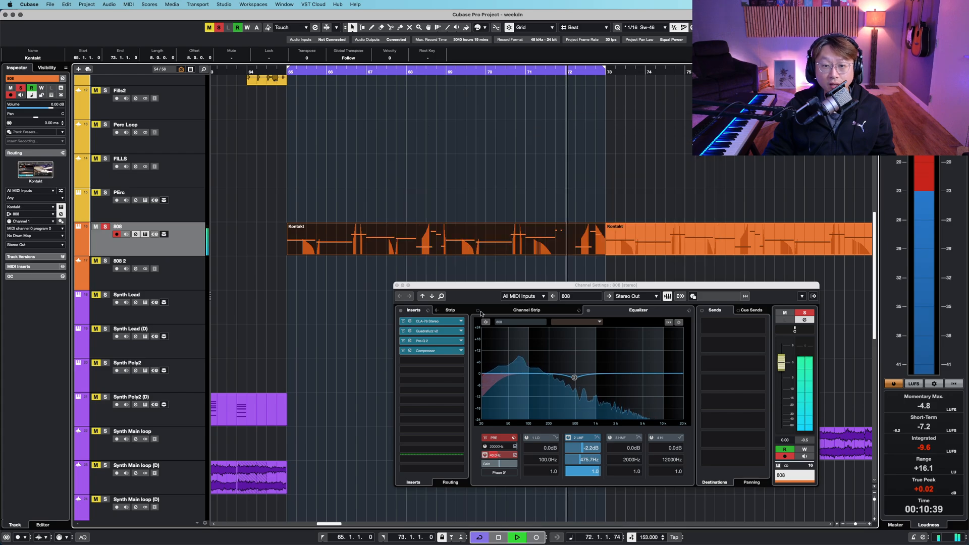
{"action": "left_click", "coordinate": [397, 285]}
{"action": "right_click", "coordinate": [454, 175]}
{"action": "left_click", "coordinate": [387, 271]}
- Zoom out, scroll through the synth and FX tracks and stop playback
{"action": "key", "text": "shift+g"}
{"action": "key", "text": "shift+g"}
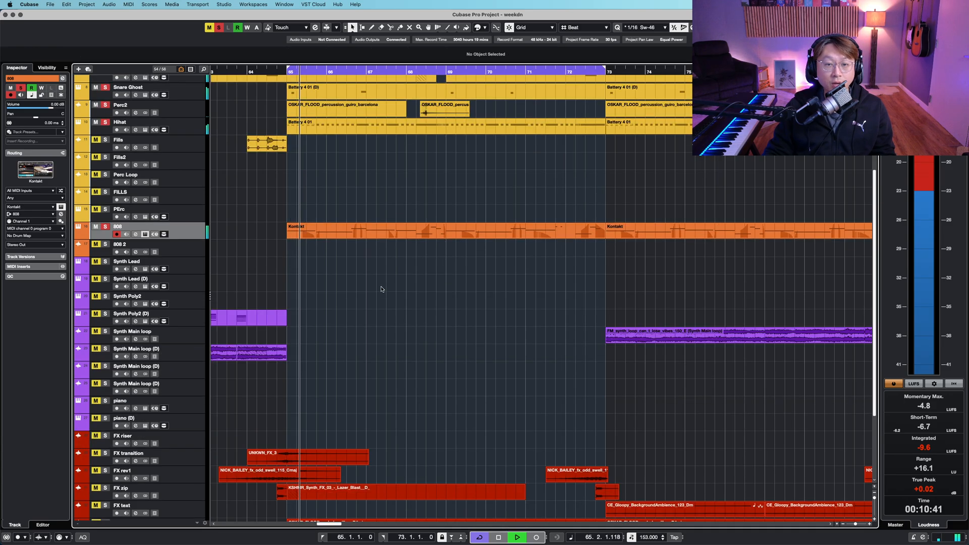
{"action": "scroll", "coordinate": [382, 294], "scroll_direction": "down", "scroll_amount": 4}
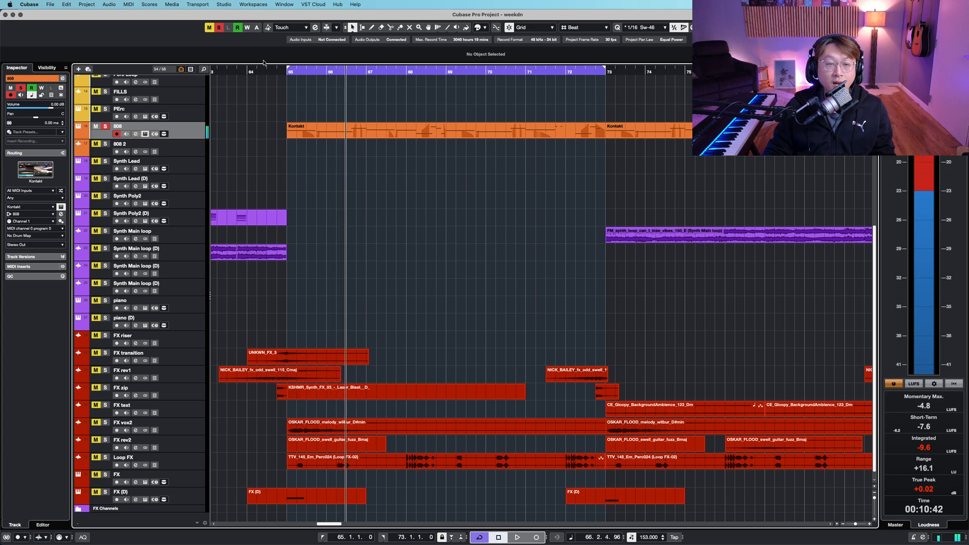
{"action": "scroll", "coordinate": [354, 253], "scroll_direction": "up", "scroll_amount": 5}
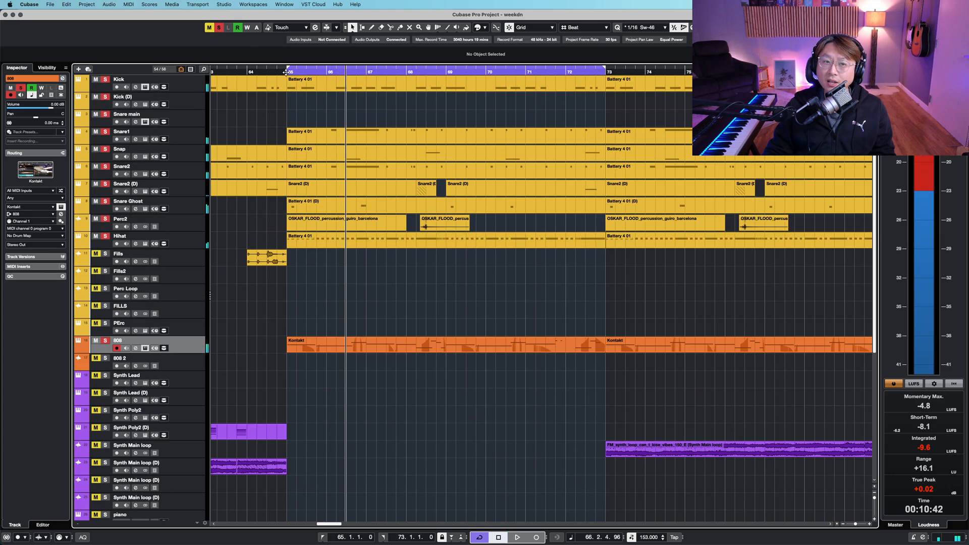
{"action": "key", "text": "space"}
{"action": "scroll", "coordinate": [478, 301], "scroll_direction": "down", "scroll_amount": 5}
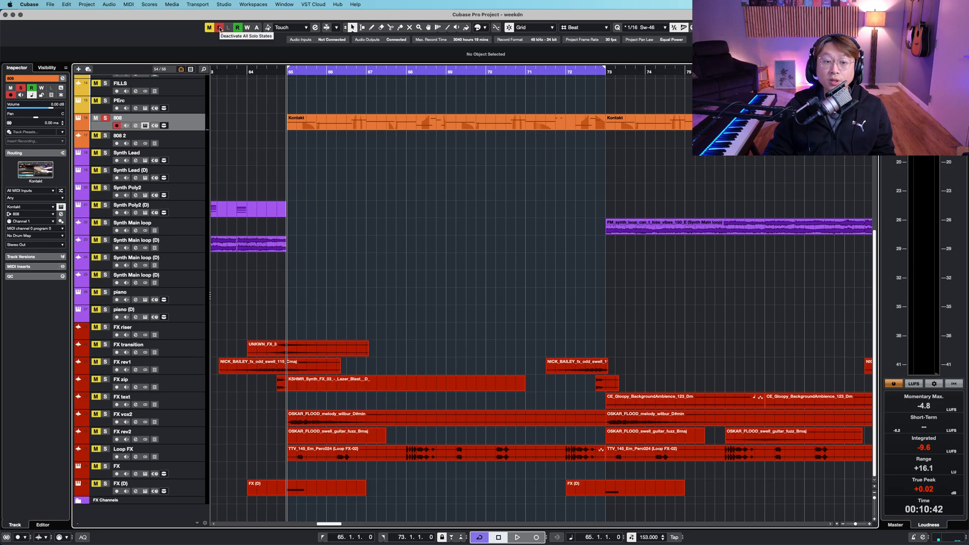
- Select the FX tracks from FX riser to FX (D), solo them and start playback
{"action": "left_click", "coordinate": [184, 332]}
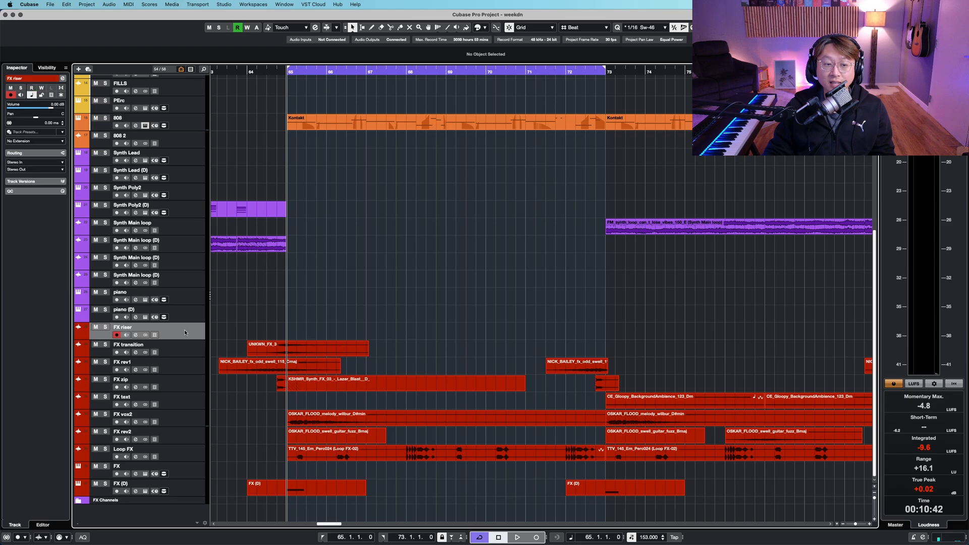
{"action": "left_click", "coordinate": [177, 493], "text": "shift"}
{"action": "key", "text": "shift+h"}
{"action": "key", "text": "shift+h"}
{"action": "scroll", "coordinate": [450, 379], "scroll_direction": "down", "scroll_amount": 5}
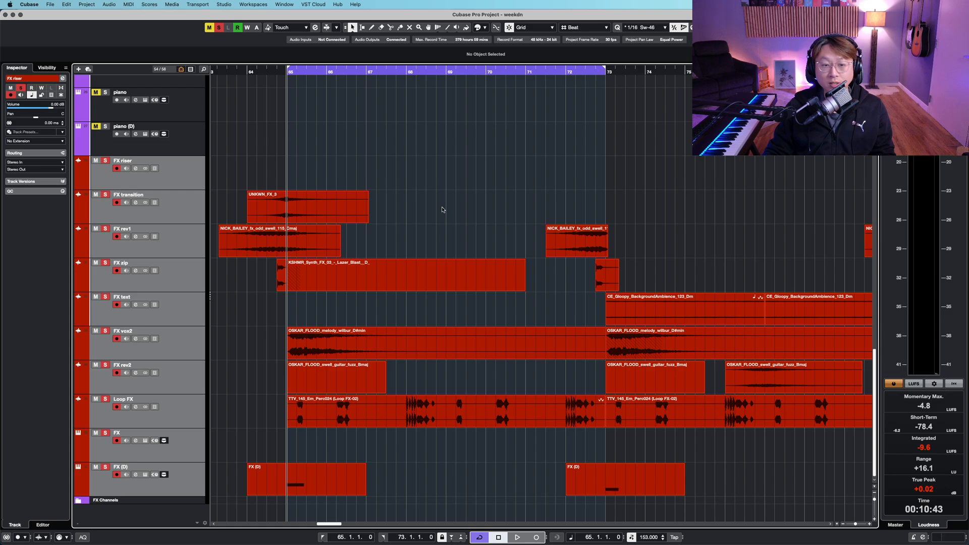
{"action": "key", "text": "space"}
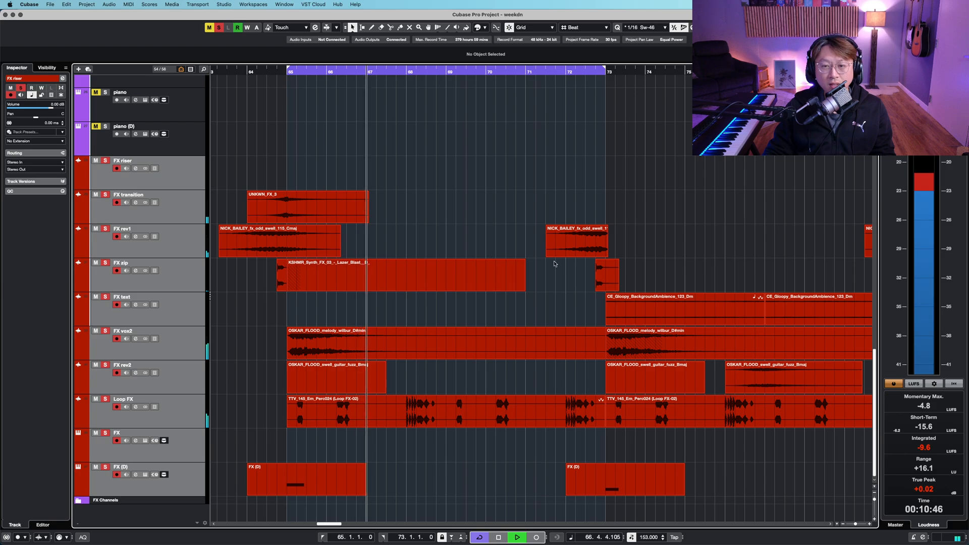
- Zoom in and out across the soloed FX tracks during playback
{"action": "key", "text": "g"}
{"action": "key", "text": "g"}
{"action": "key", "text": "shift+g"}
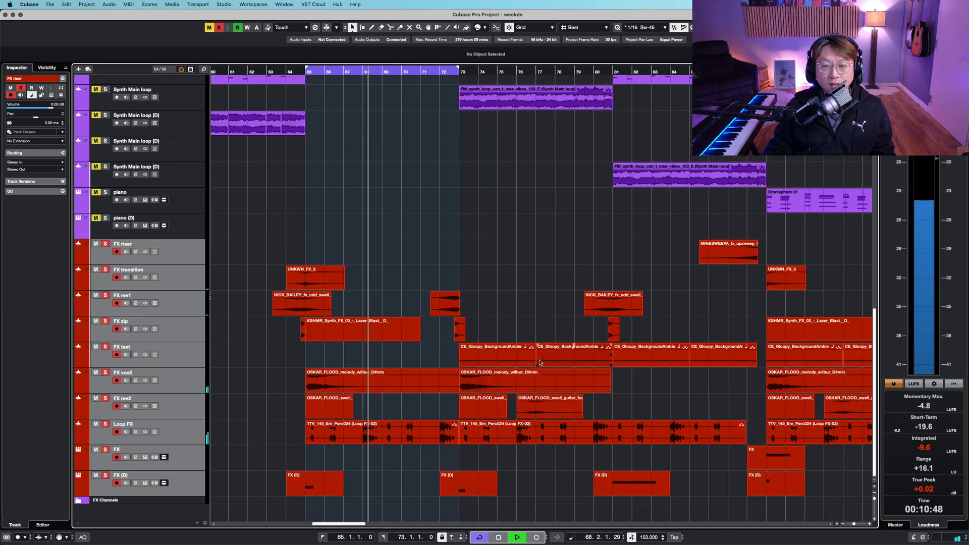
{"action": "key", "text": "shift+h"}
{"action": "key", "text": "shift+h"}
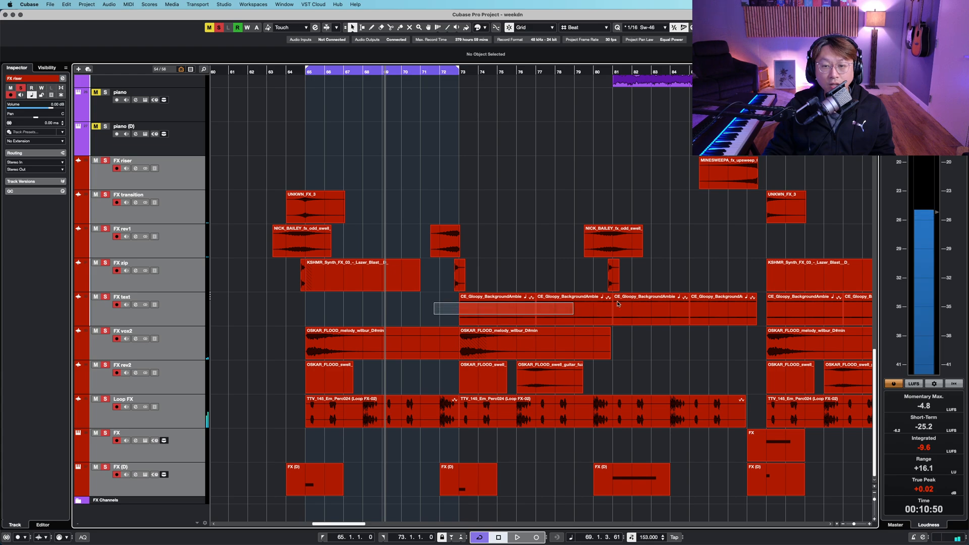
- Set the loop range to the FX text event's span, bars 73 to 81, and start playback from bar 73
{"action": "left_click_drag", "start_coordinate": [618, 303], "coordinate": [611, 309]}
{"action": "key", "text": "p"}
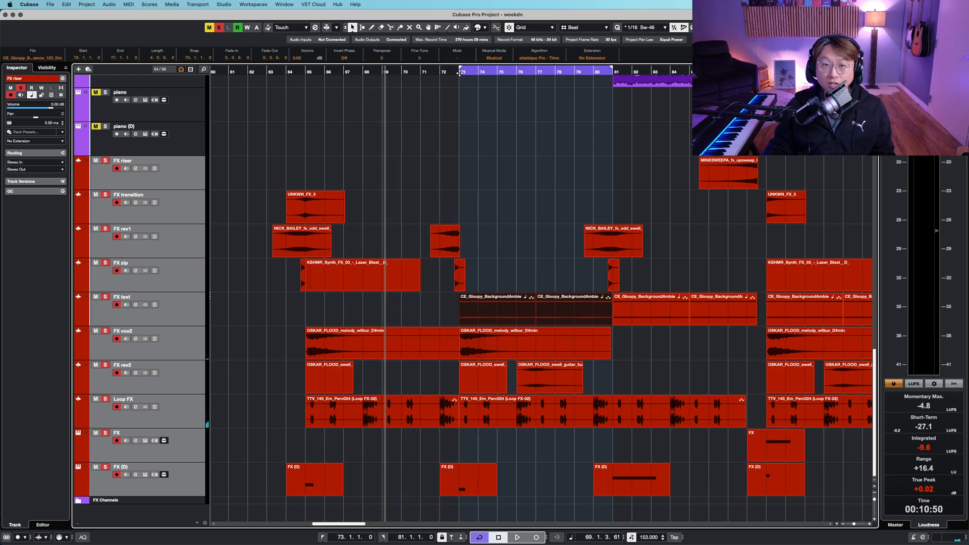
{"action": "left_click", "coordinate": [460, 73]}
{"action": "key", "text": "space"}
- Zoom in and scroll across the soloed FX tracks while the loop plays
{"action": "key", "text": "shift+h"}
{"action": "scroll", "coordinate": [542, 216], "scroll_direction": "down", "scroll_amount": 3}
{"action": "key", "text": "h"}
{"action": "key", "text": "h"}
{"action": "key", "text": "h"}
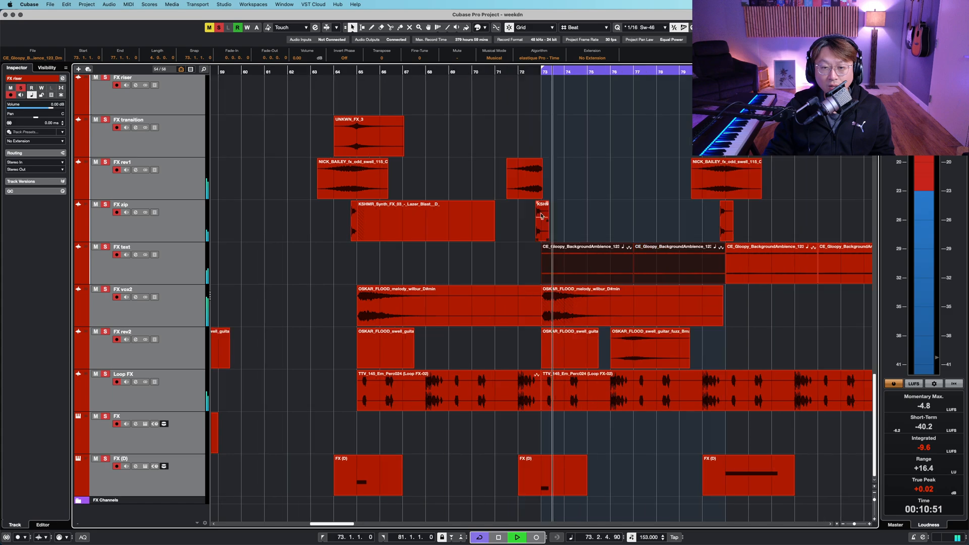
{"action": "scroll", "coordinate": [550, 218], "scroll_direction": "right", "scroll_amount": 3}
{"action": "scroll", "coordinate": [525, 221], "scroll_direction": "right", "scroll_amount": 2}
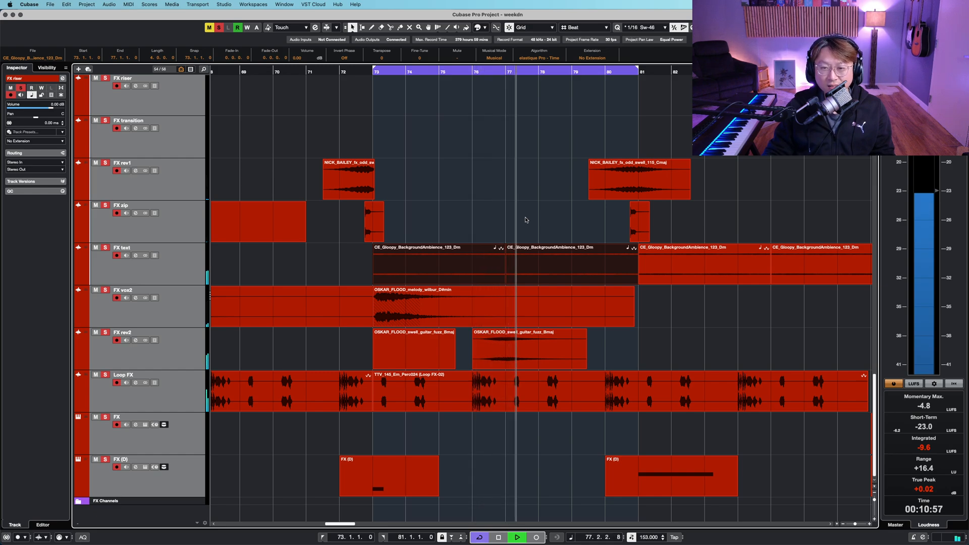
{"action": "scroll", "coordinate": [526, 220], "scroll_direction": "up", "scroll_amount": 9}
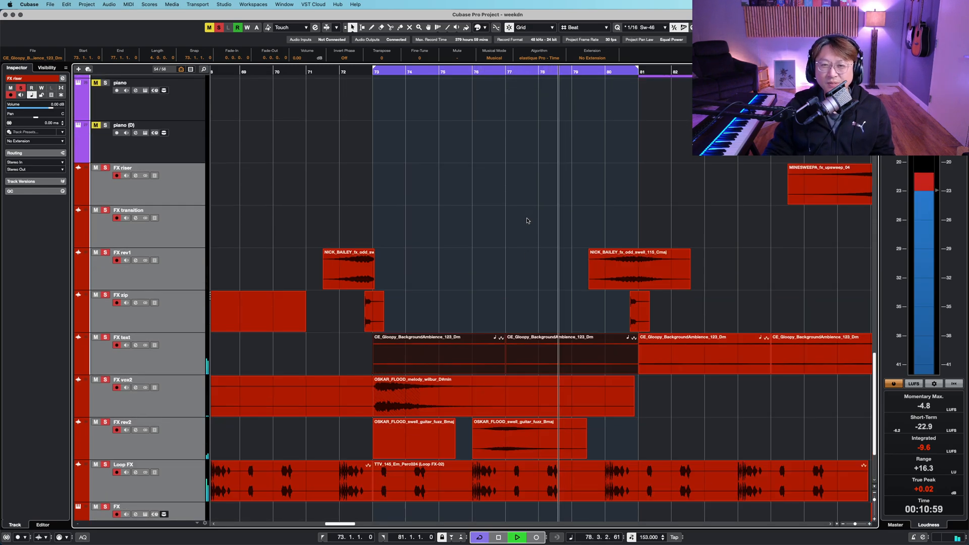
{"action": "scroll", "coordinate": [527, 220], "scroll_direction": "down", "scroll_amount": 1}
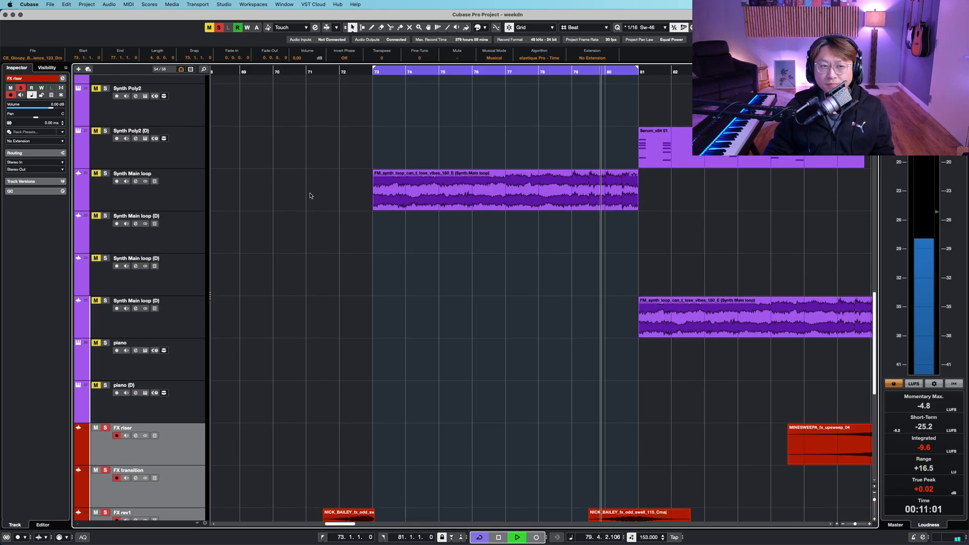
- Select the Synth Main loop track and toggle its solo during playback
{"action": "left_click", "coordinate": [173, 195]}
{"action": "scroll", "coordinate": [441, 288], "scroll_direction": "down", "scroll_amount": 10}
{"action": "scroll", "coordinate": [441, 288], "scroll_direction": "down", "scroll_amount": 2}
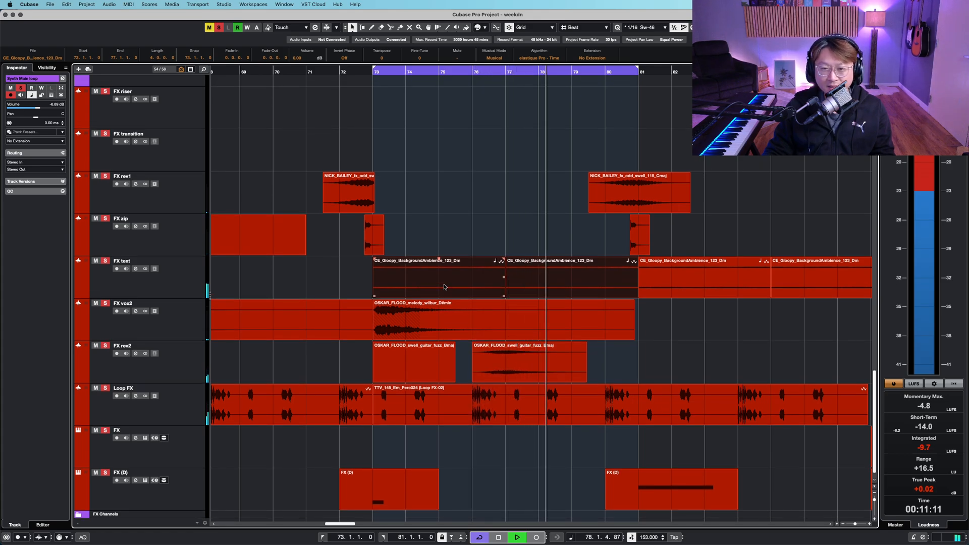
{"action": "scroll", "coordinate": [444, 287], "scroll_direction": "up", "scroll_amount": 2}
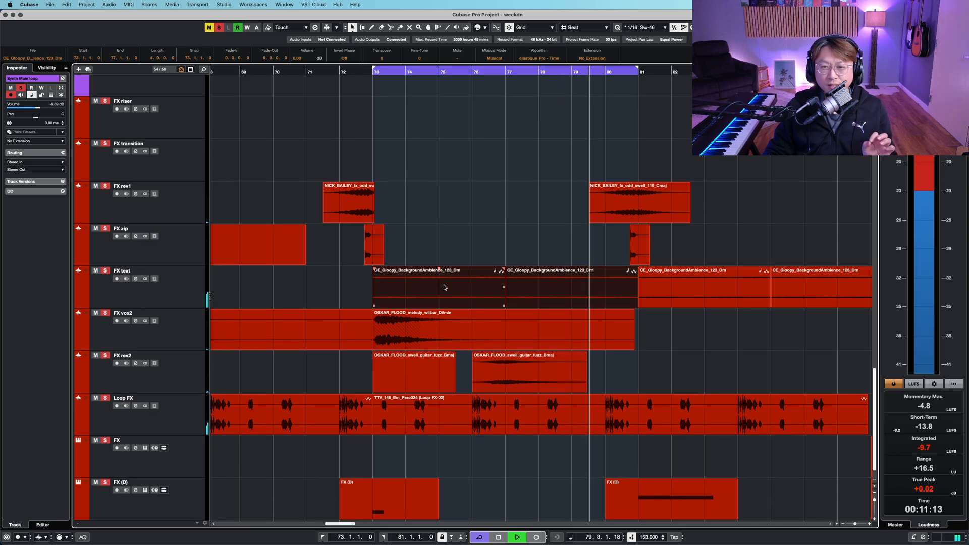
{"action": "scroll", "coordinate": [444, 287], "scroll_direction": "up", "scroll_amount": 15}
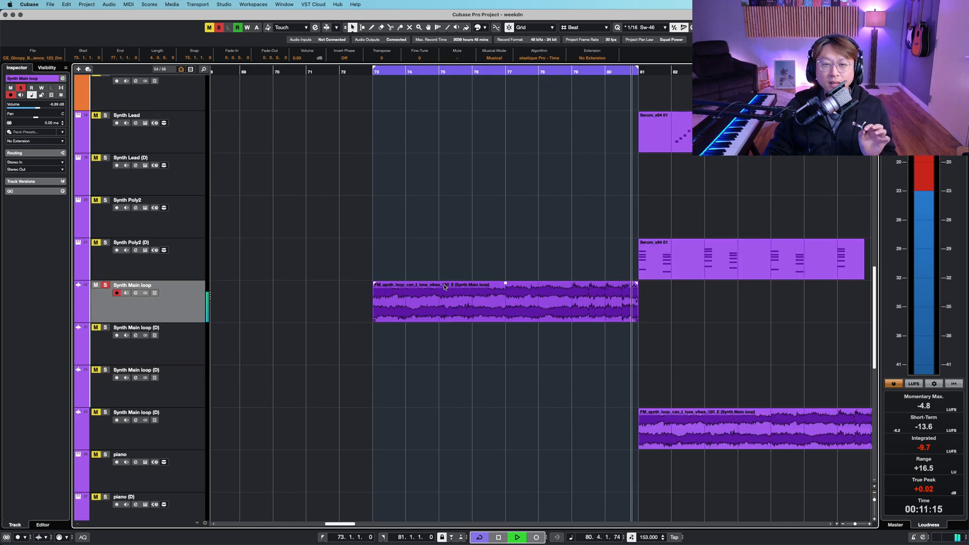
{"action": "scroll", "coordinate": [444, 287], "scroll_direction": "up", "scroll_amount": 2}
{"action": "left_click", "coordinate": [105, 289]}
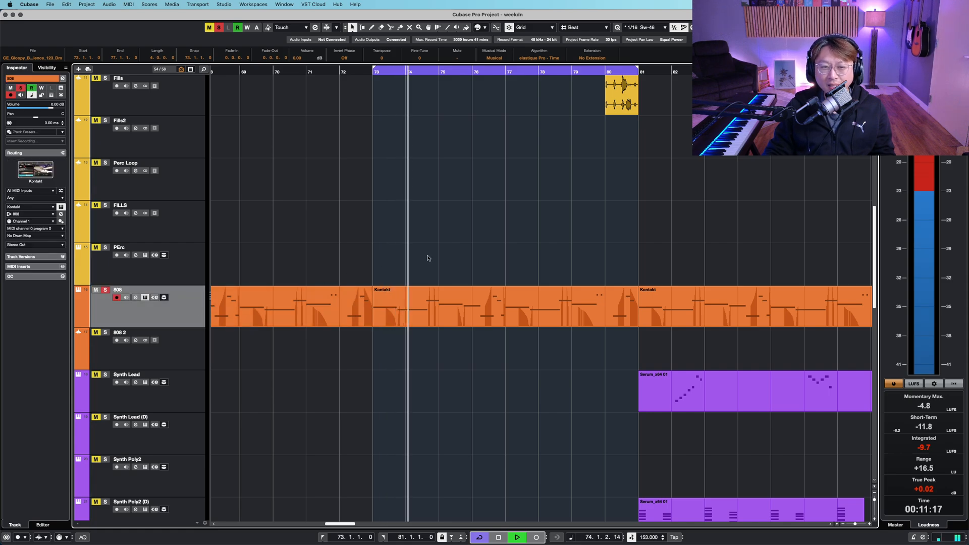
{"action": "scroll", "coordinate": [428, 259], "scroll_direction": "up", "scroll_amount": 4}
{"action": "scroll", "coordinate": [427, 259], "scroll_direction": "down", "scroll_amount": 4}
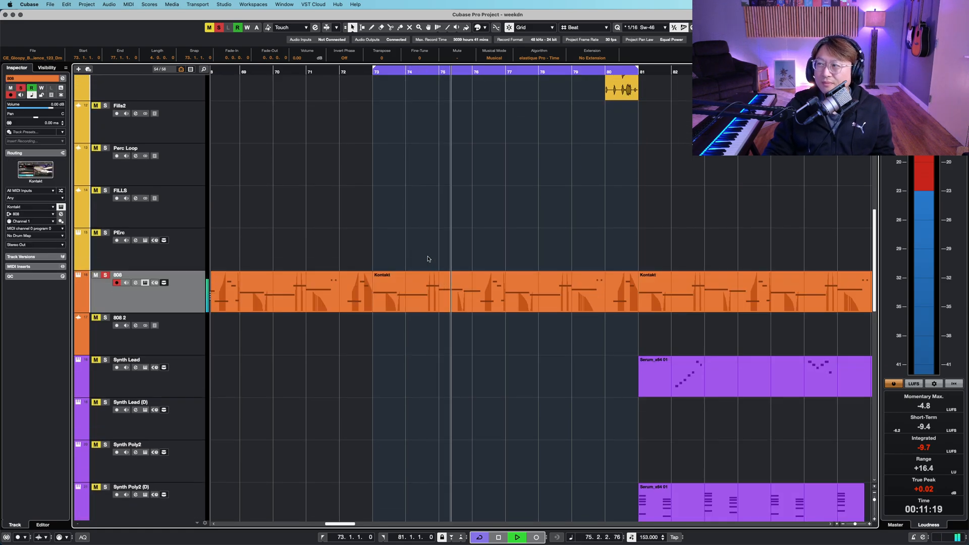
{"action": "scroll", "coordinate": [428, 258], "scroll_direction": "up", "scroll_amount": 10}
{"action": "key", "text": "shift+g"}
{"action": "key", "text": "shift+g"}
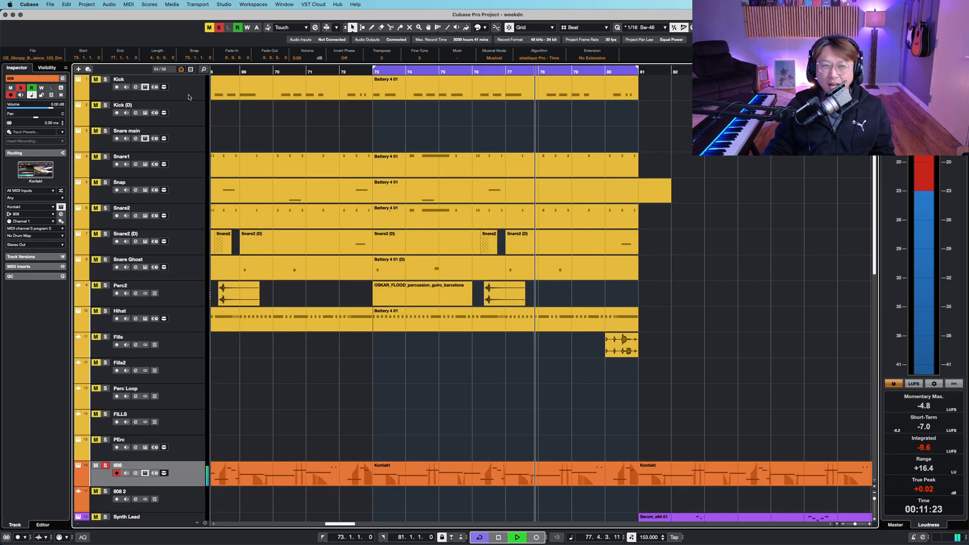
- Select the drum tracks from Kick to Fills and solo them
{"action": "left_click", "coordinate": [189, 96]}
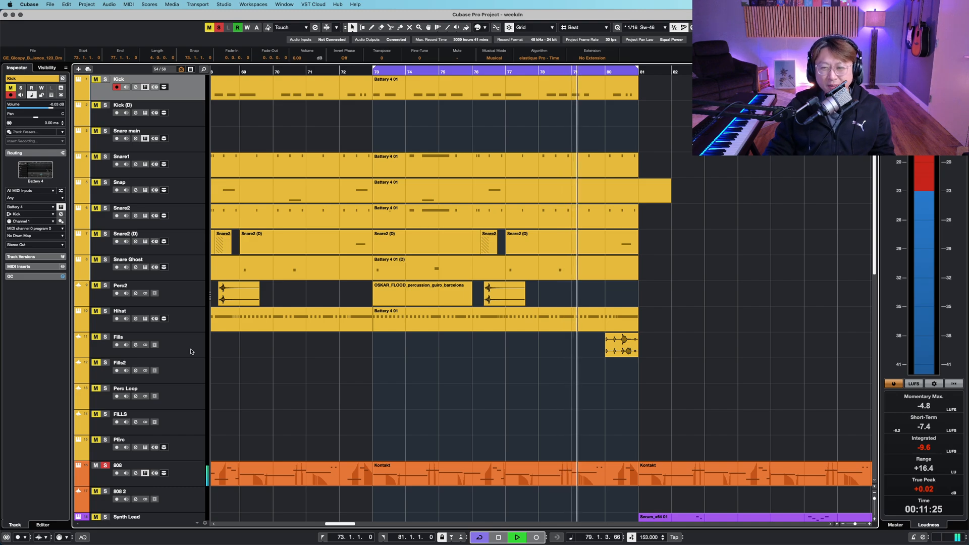
{"action": "left_click", "coordinate": [191, 352], "text": "shift"}
{"action": "key", "text": "s"}
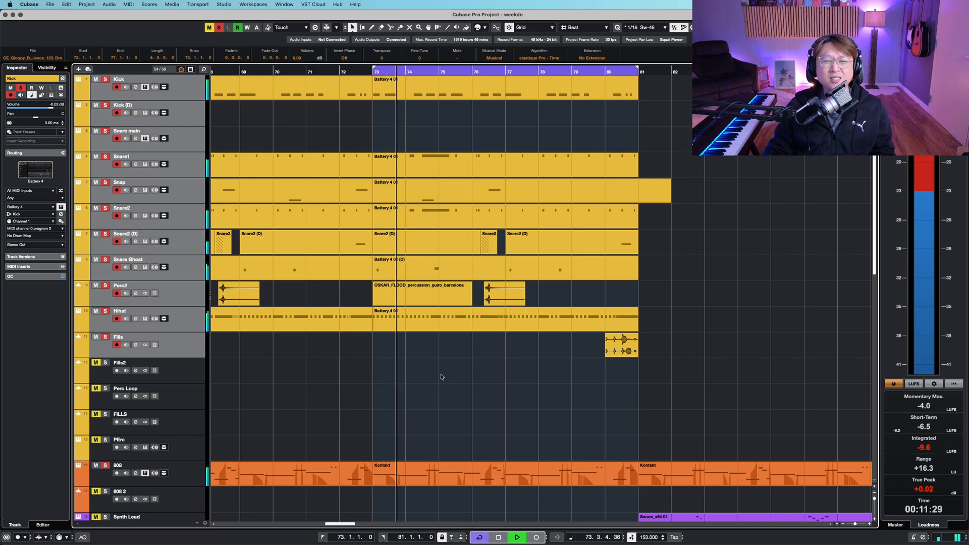
- Solo only the FX text track and play the loop again from bar 73
{"action": "scroll", "coordinate": [441, 376], "scroll_direction": "down", "scroll_amount": 2}
{"action": "scroll", "coordinate": [440, 376], "scroll_direction": "down", "scroll_amount": 6}
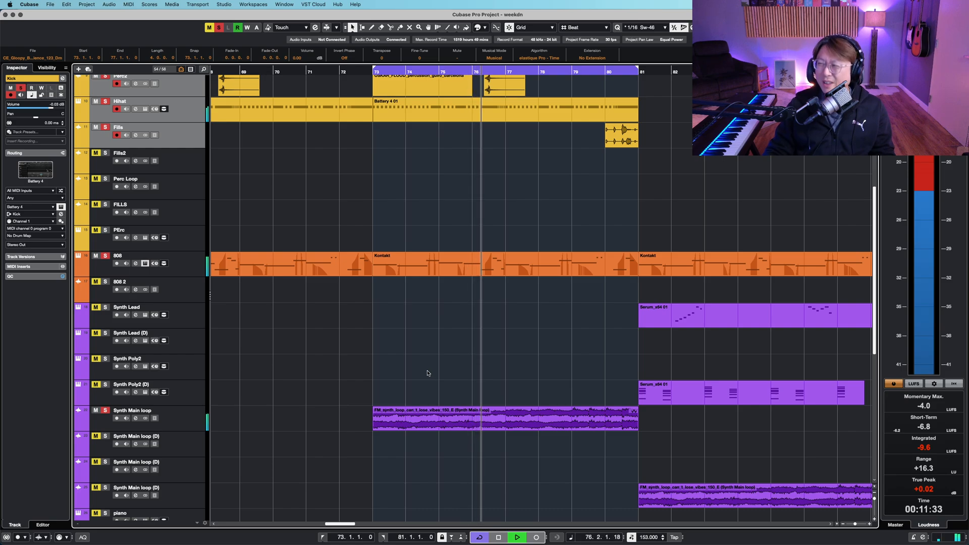
{"action": "scroll", "coordinate": [427, 374], "scroll_direction": "down", "scroll_amount": 6}
{"action": "scroll", "coordinate": [427, 381], "scroll_direction": "down", "scroll_amount": 7}
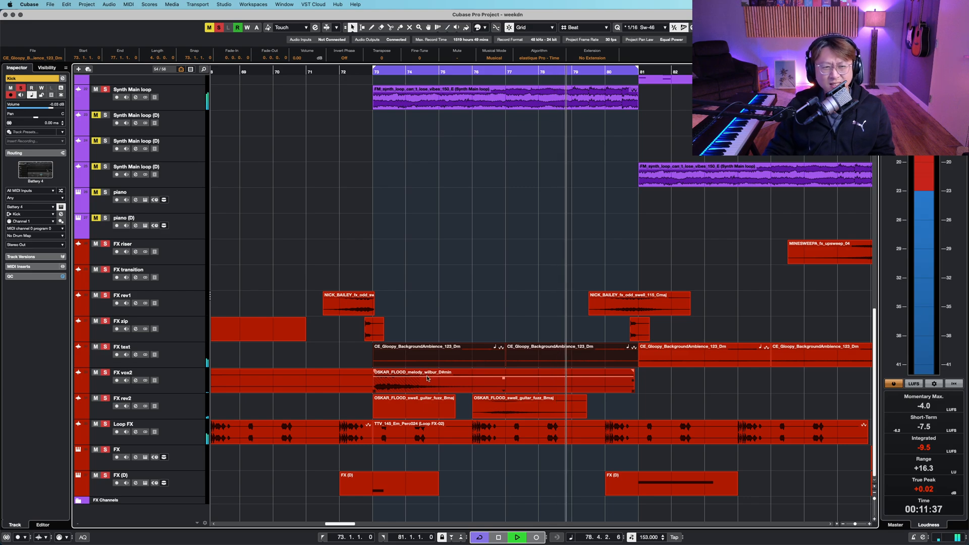
{"action": "key", "text": "shift+h"}
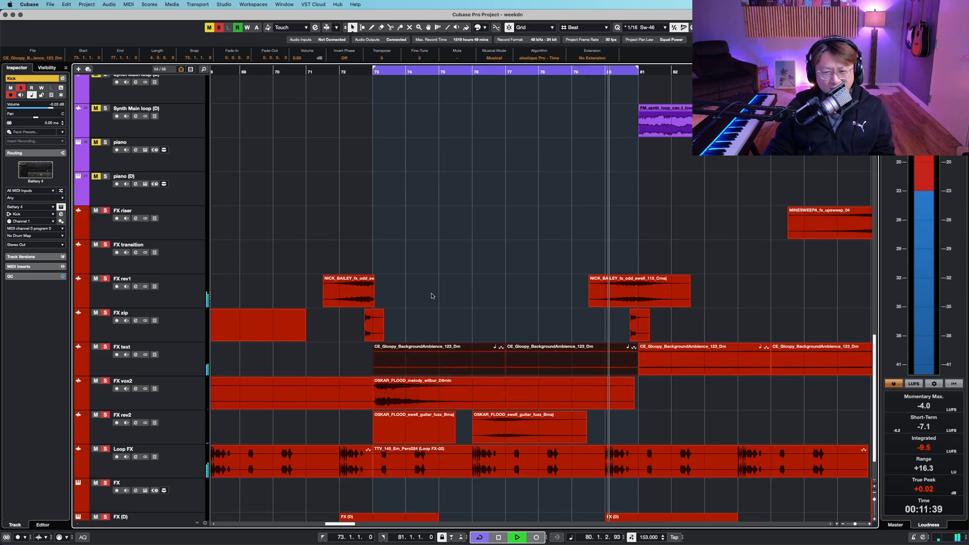
{"action": "left_click", "coordinate": [422, 232]}
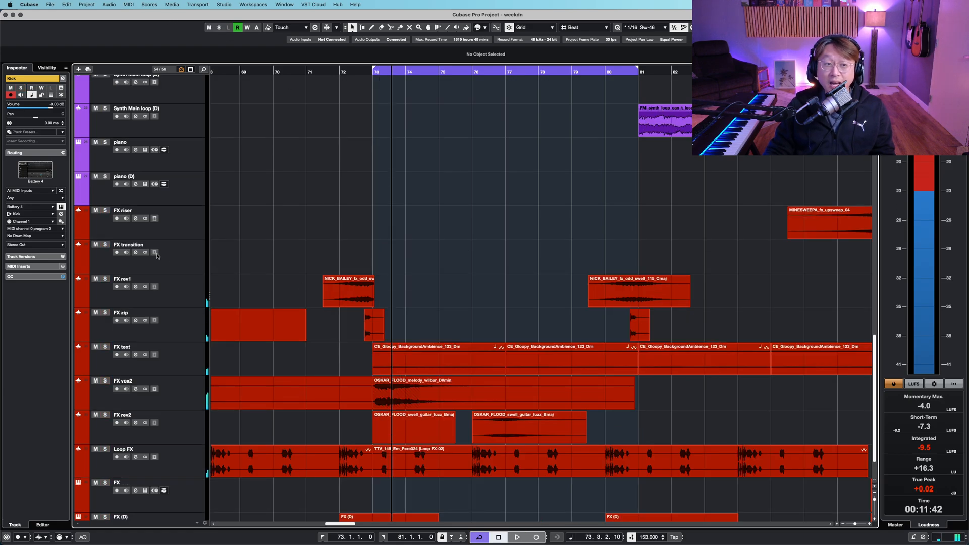
{"action": "left_click", "coordinate": [191, 235]}
{"action": "scroll", "coordinate": [191, 234], "scroll_direction": "down", "scroll_amount": 5}
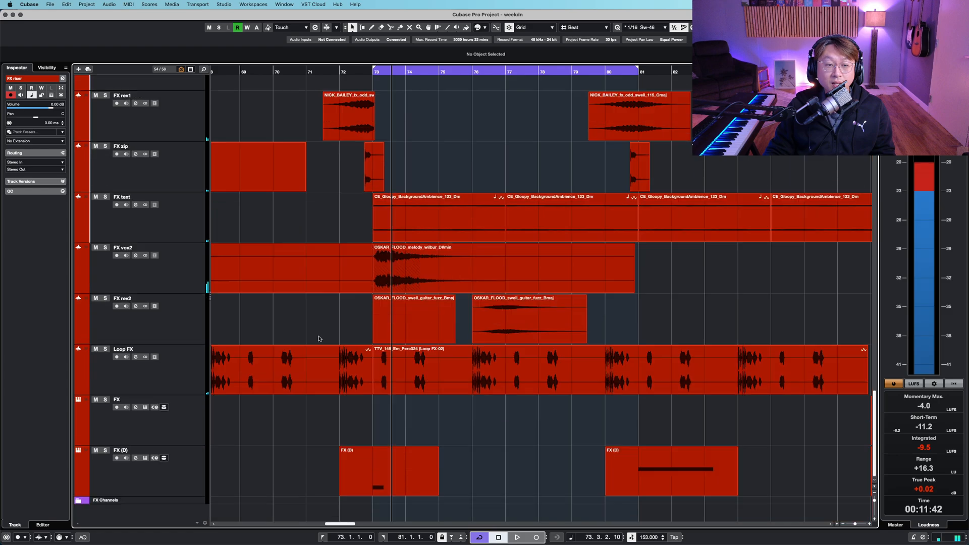
{"action": "left_click", "coordinate": [191, 183]}
{"action": "left_click", "coordinate": [185, 224]}
{"action": "key", "text": "shift+g"}
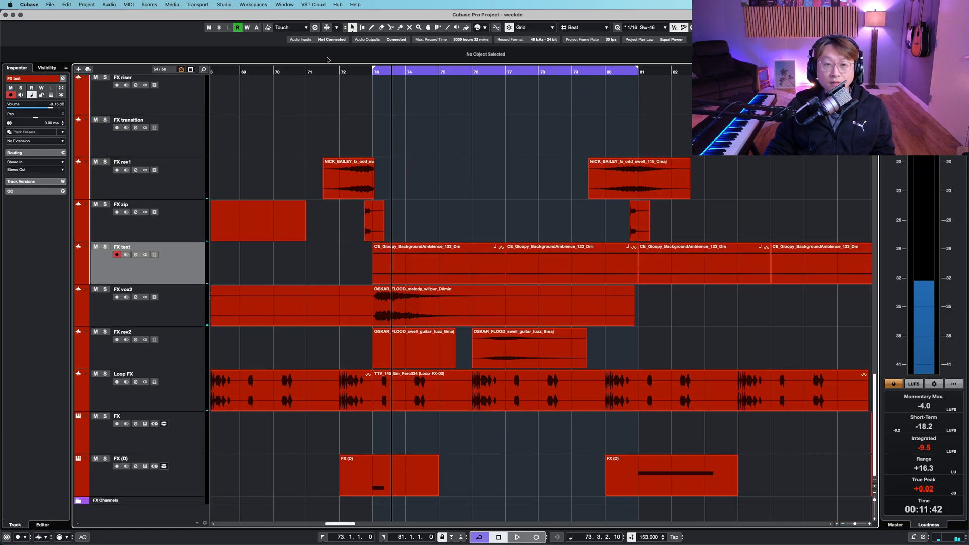
{"action": "left_click", "coordinate": [371, 73]}
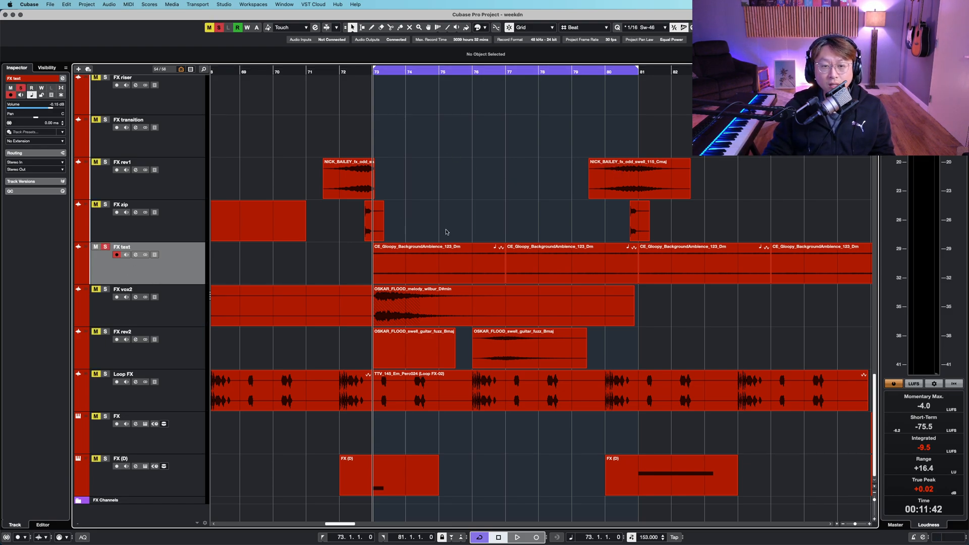
{"action": "key", "text": "space"}
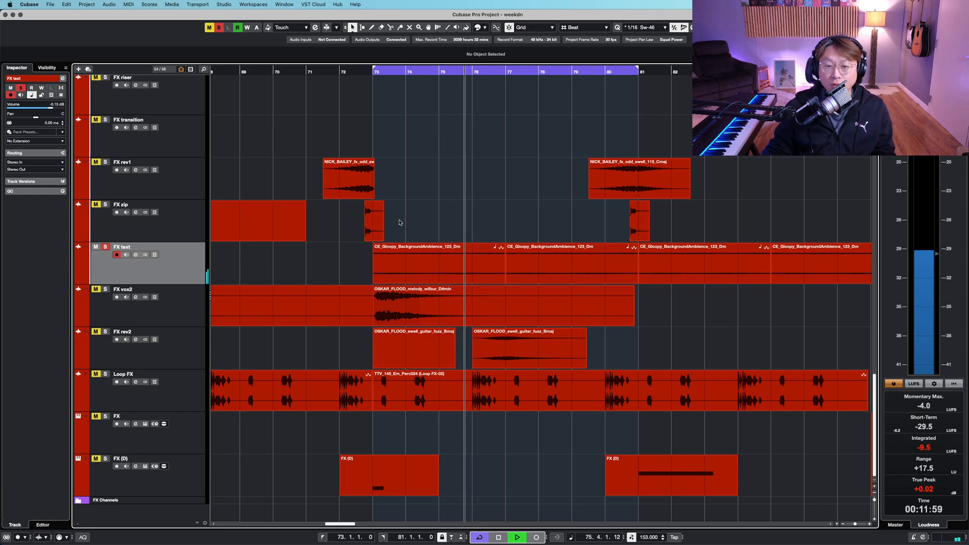
- Add the FX rev2 and FX vox2 tracks to the solo during playback
{"action": "key", "text": "Down"}
{"action": "key", "text": "Down"}
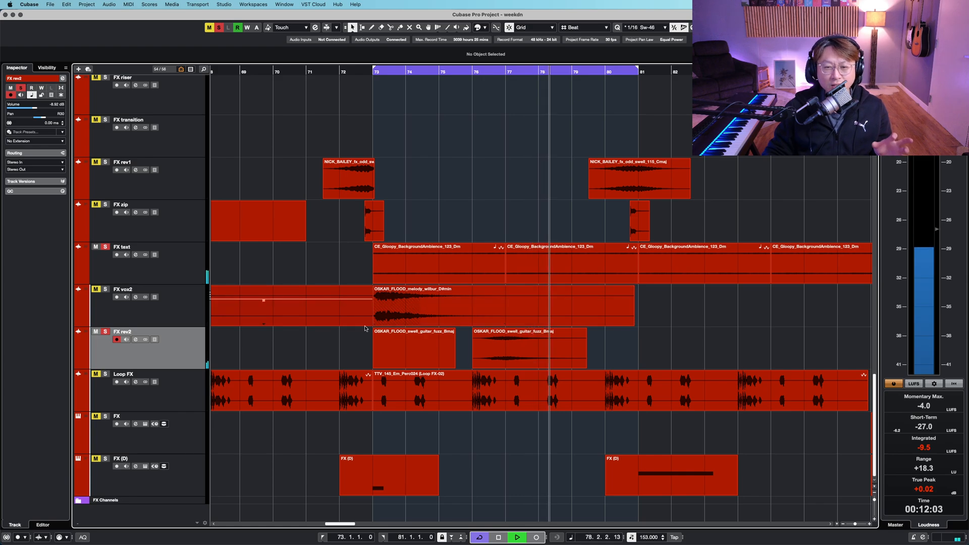
{"action": "left_click", "coordinate": [179, 311]}
{"action": "key", "text": "s"}
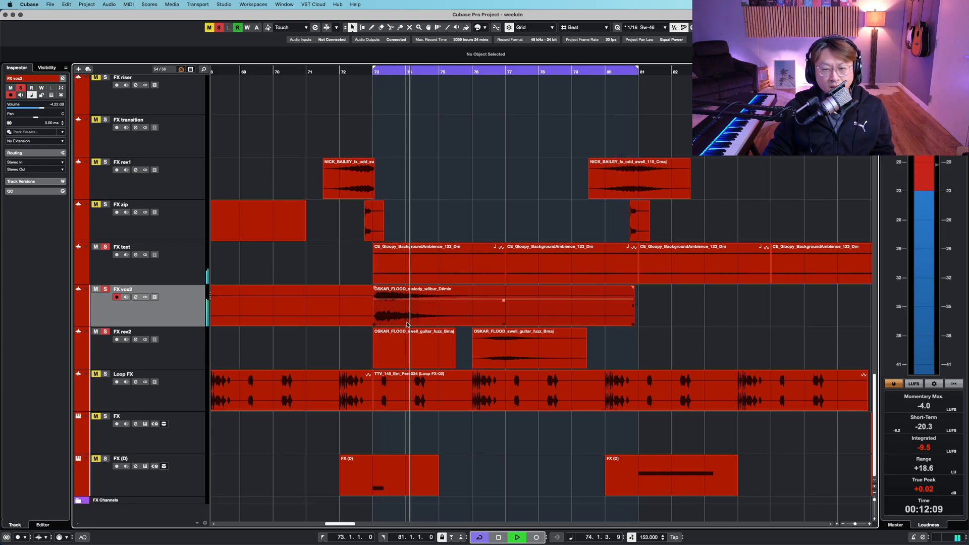
- Select the Loop FX track and solo it as well
{"action": "key", "text": "shift+h"}
{"action": "scroll", "coordinate": [409, 324], "scroll_direction": "down", "scroll_amount": 3}
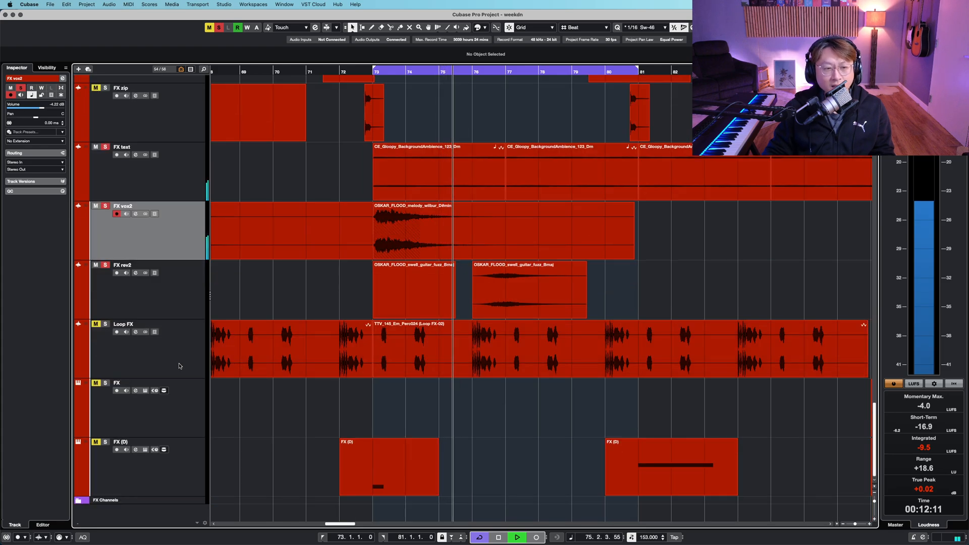
{"action": "left_click", "coordinate": [179, 366]}
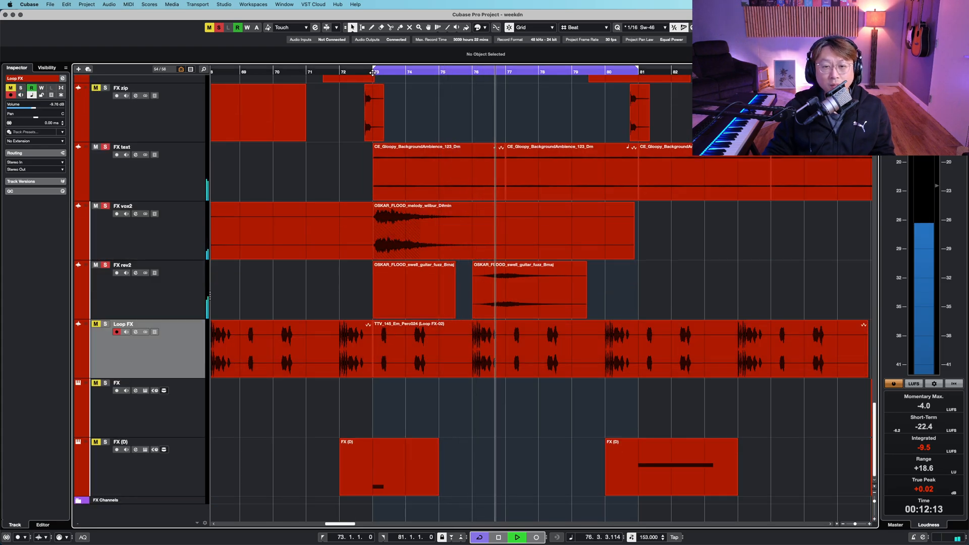
{"action": "key", "text": "s"}
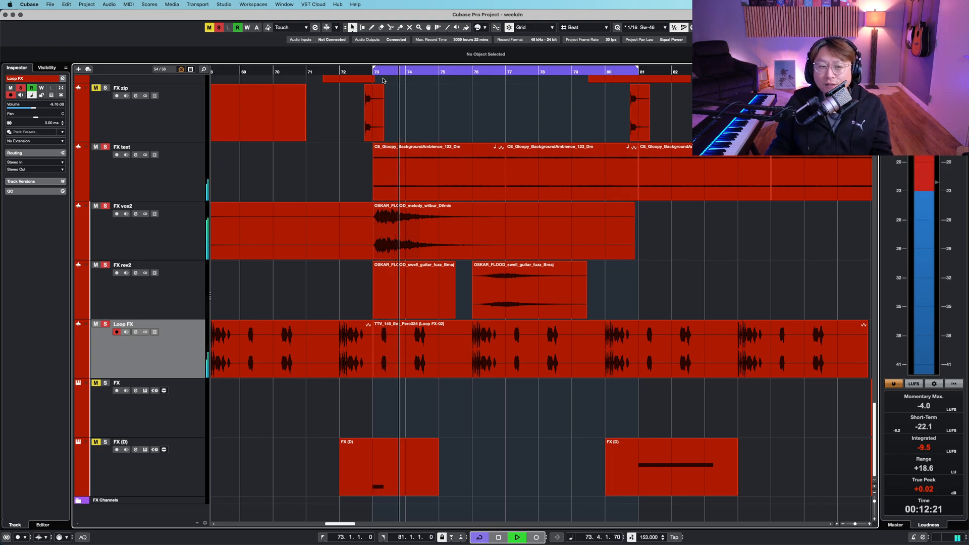
- Open the Loop FX channel settings, toggle its inserts bypass, and close the window
{"action": "left_click", "coordinate": [135, 332]}
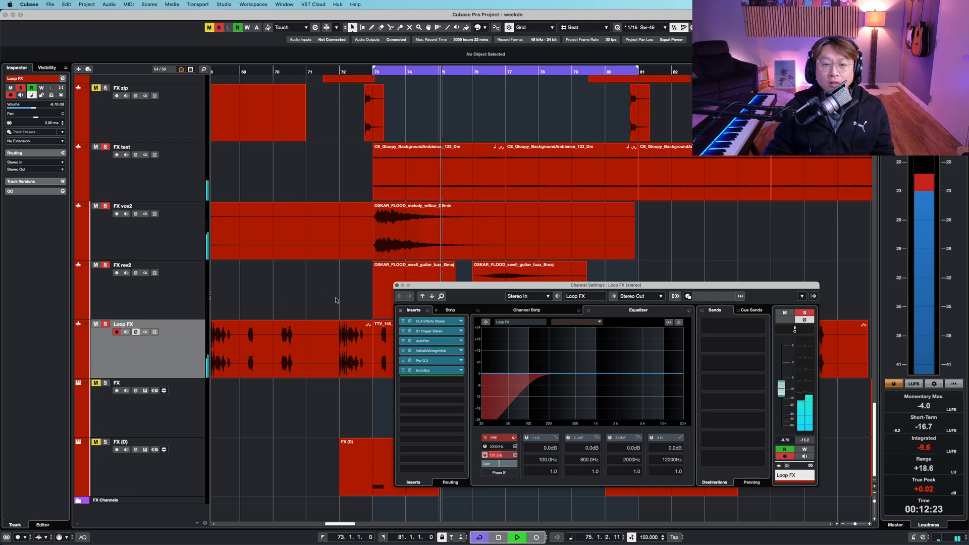
{"action": "key", "text": "space"}
{"action": "left_click", "coordinate": [402, 311]}
{"action": "left_click", "coordinate": [397, 286]}
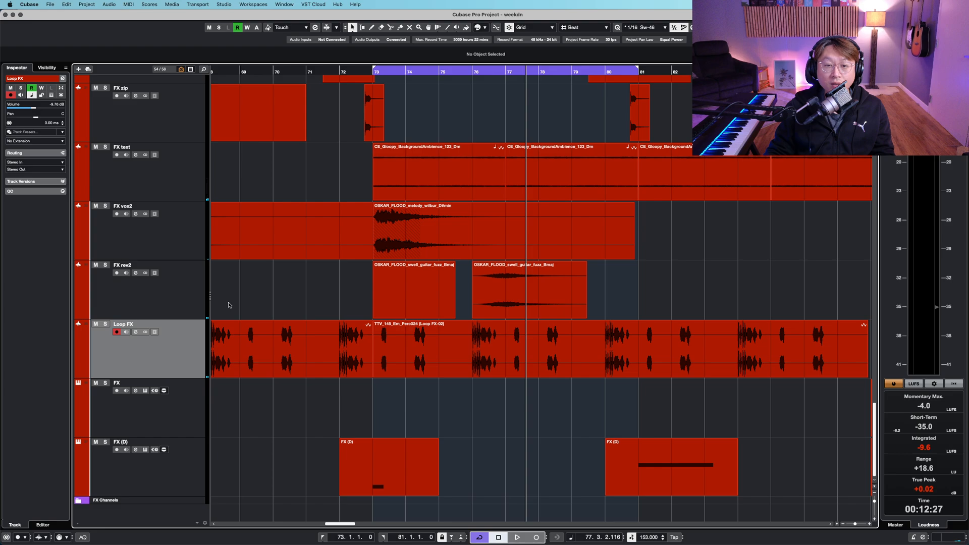
- Reopen the Loop FX channel settings, restart playback from bar 73, and move the window higher
{"action": "scroll", "coordinate": [228, 305], "scroll_direction": "up", "scroll_amount": 2}
{"action": "left_click", "coordinate": [371, 71]}
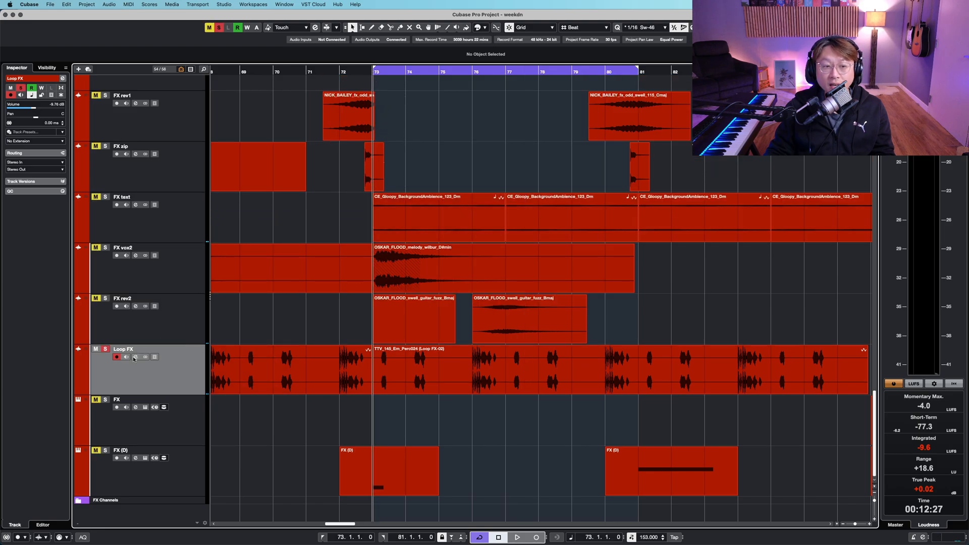
{"action": "left_click", "coordinate": [135, 357]}
{"action": "key", "text": "space"}
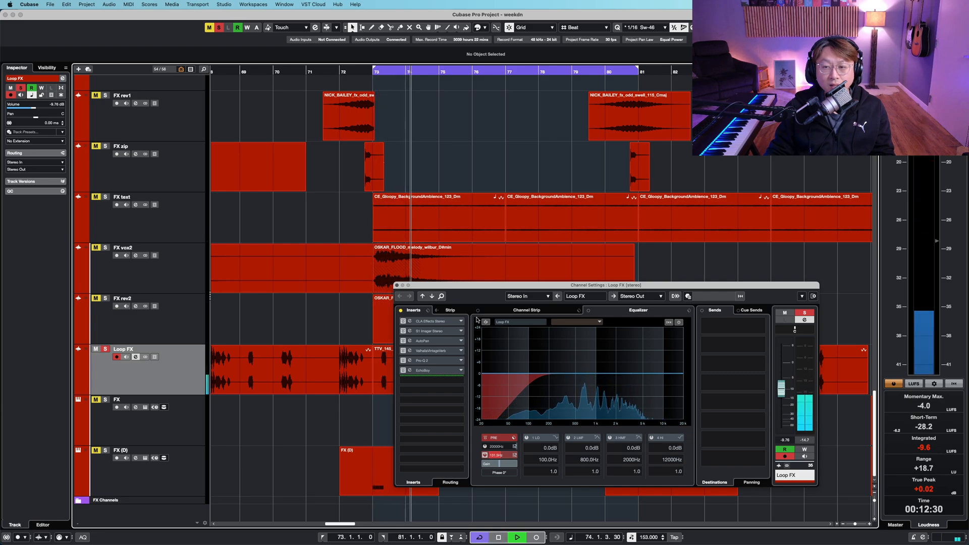
{"action": "left_click_drag", "start_coordinate": [496, 286], "coordinate": [402, 129]}
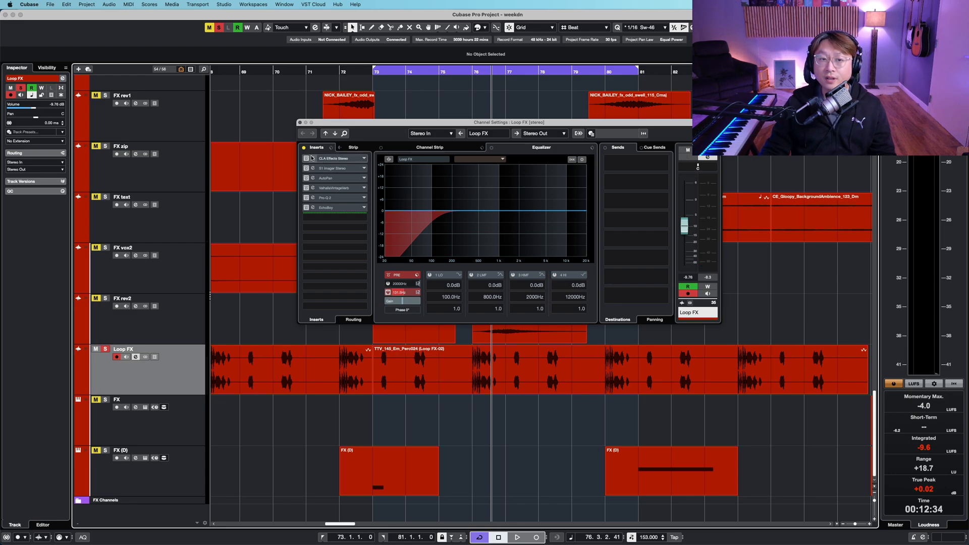
- Open the CLA Effects Stereo insert plugin on Loop FX and reposition its window while auditioning
{"action": "left_click", "coordinate": [306, 160]}
{"action": "left_click", "coordinate": [375, 74]}
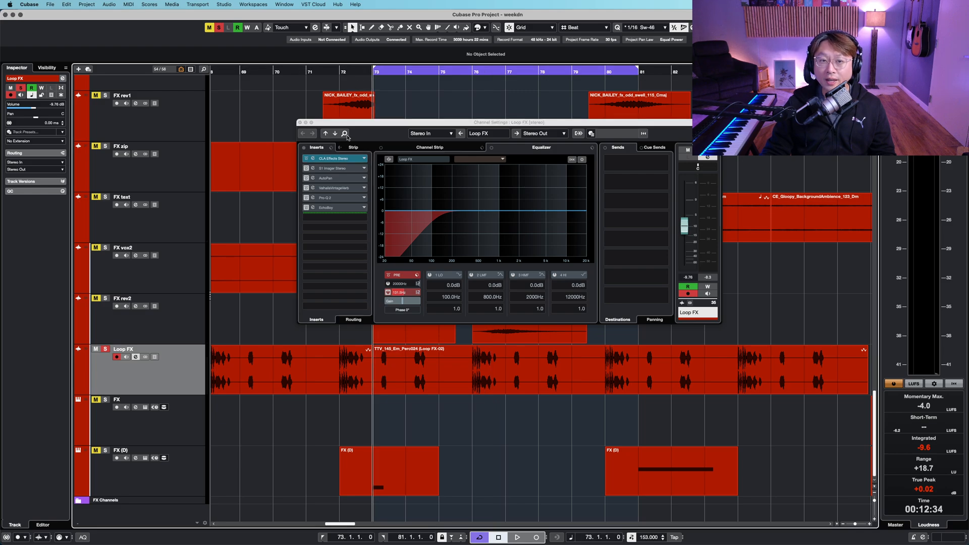
{"action": "left_click", "coordinate": [335, 160]}
{"action": "key", "text": "space"}
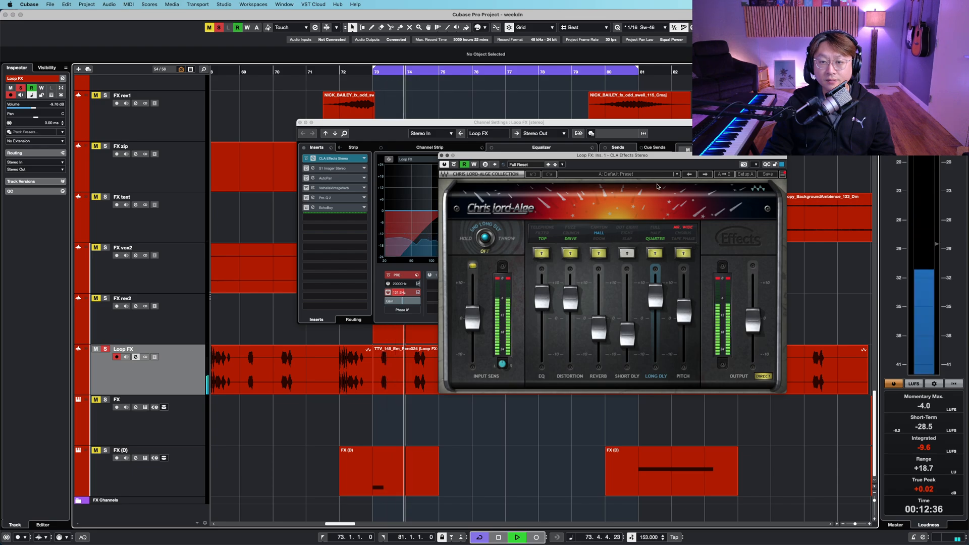
{"action": "left_click_drag", "start_coordinate": [661, 157], "coordinate": [699, 99]}
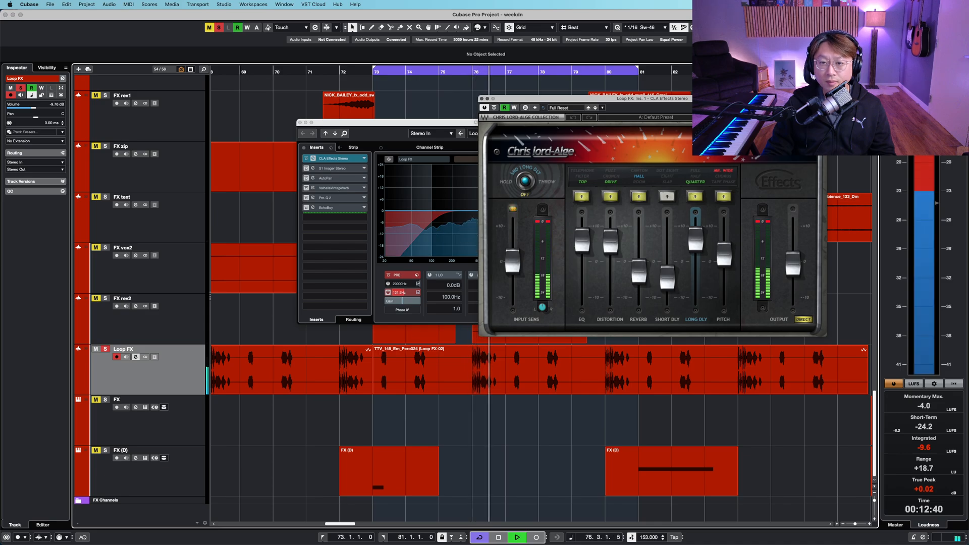
{"action": "key", "text": "space"}
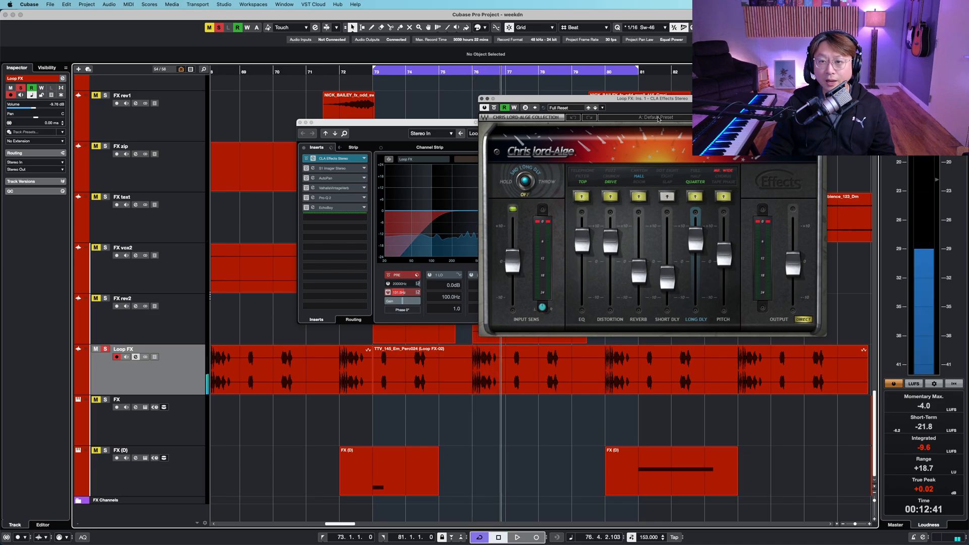
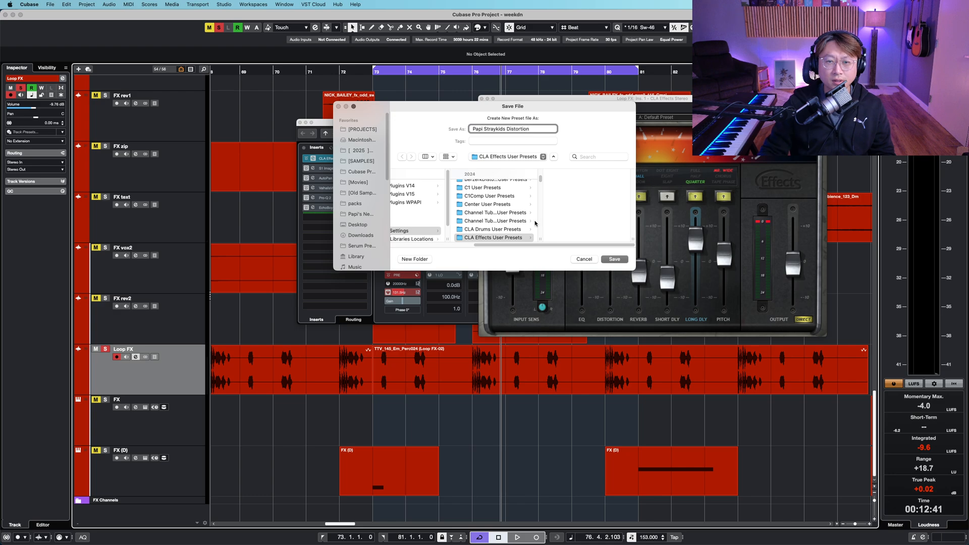
- Save the CLA Effects preset as Papi Straykids Distortion and close the plugin window
{"action": "left_click", "coordinate": [614, 259]}
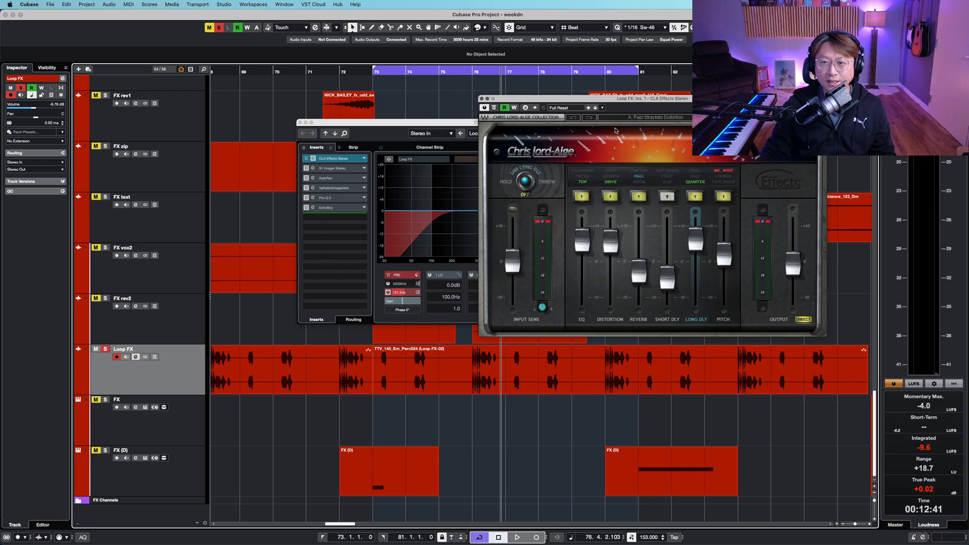
{"action": "left_click", "coordinate": [481, 99]}
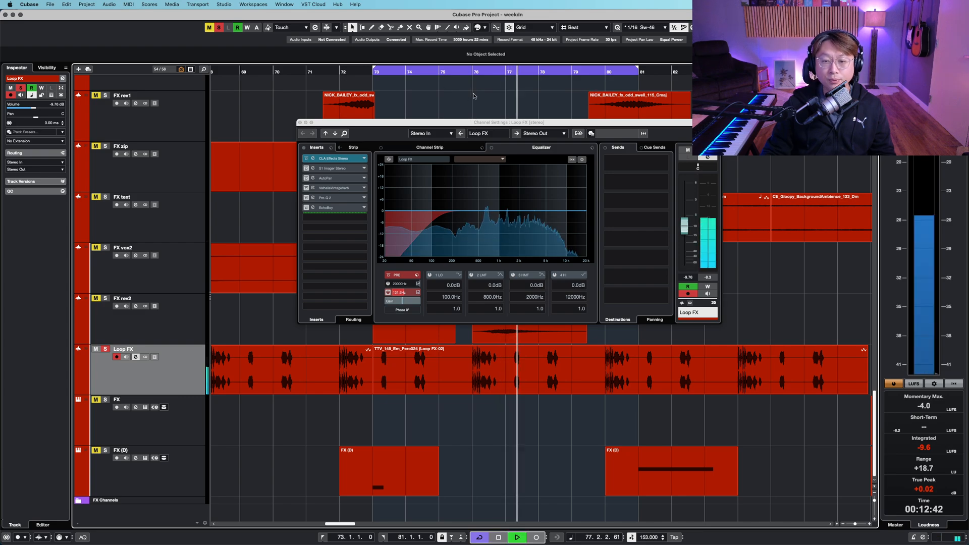
- Open the S1 Stereo Imager and AutoPan inserts on Loop FX and set the AutoPan rate to 0.60 Hz
{"action": "left_click", "coordinate": [345, 170]}
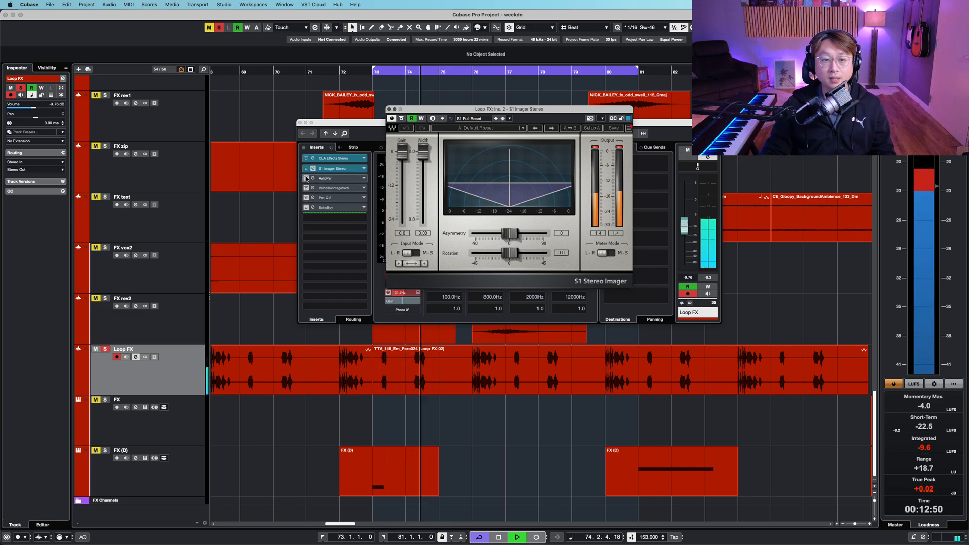
{"action": "left_click", "coordinate": [336, 178]}
{"action": "left_click", "coordinate": [335, 179]}
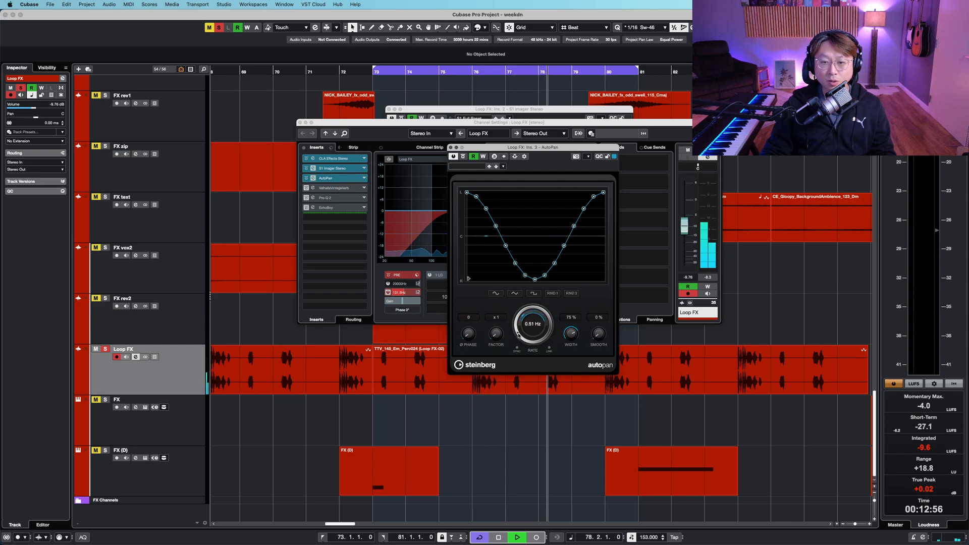
{"action": "left_click_drag", "start_coordinate": [517, 334], "coordinate": [519, 338]}
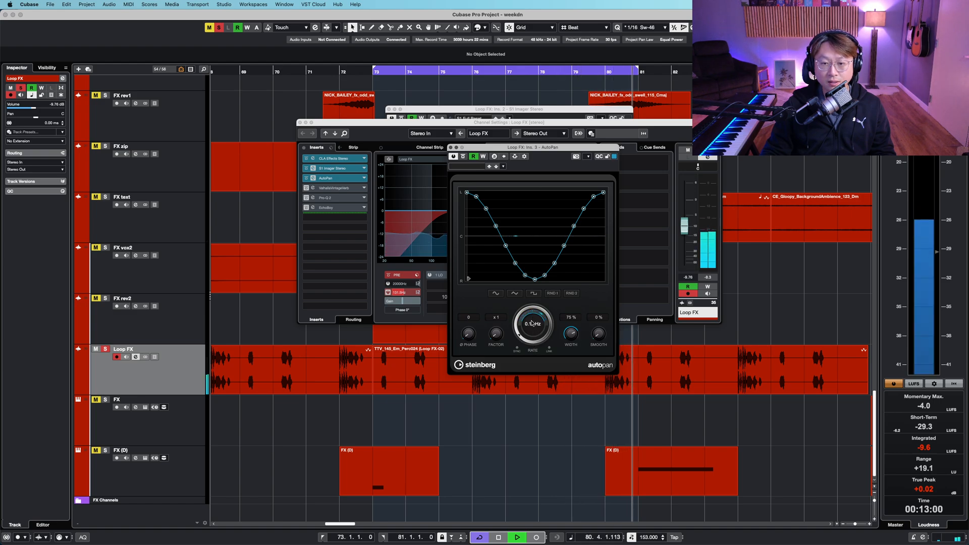
{"action": "left_click_drag", "start_coordinate": [532, 308], "coordinate": [532, 306]}
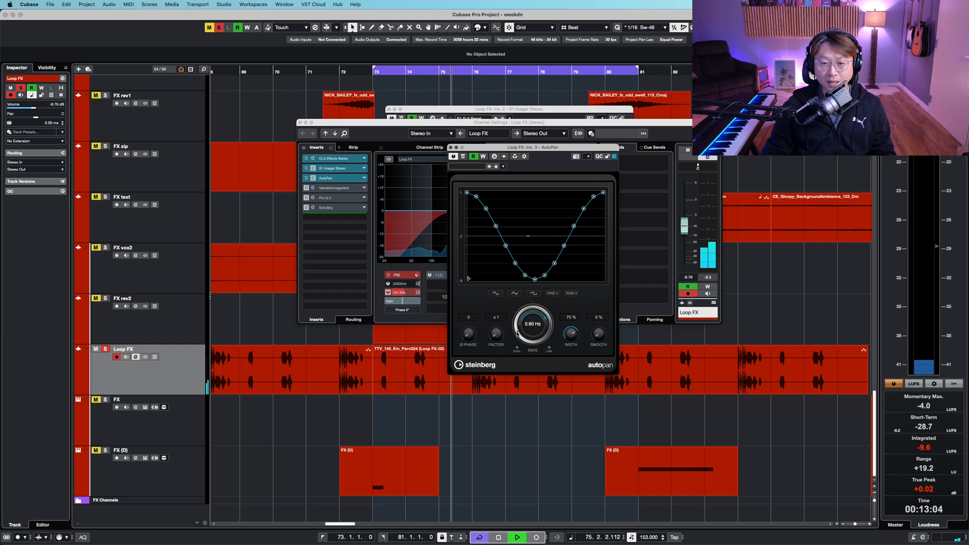
- Bring the channel settings forward, stop playback, and take the solo off the Loop FX track
{"action": "left_click", "coordinate": [326, 188]}
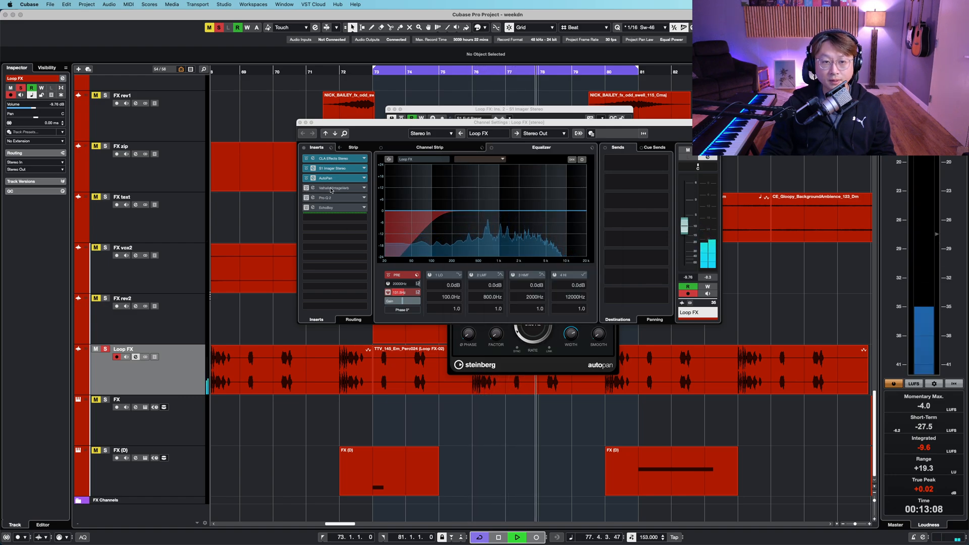
{"action": "key", "text": "space"}
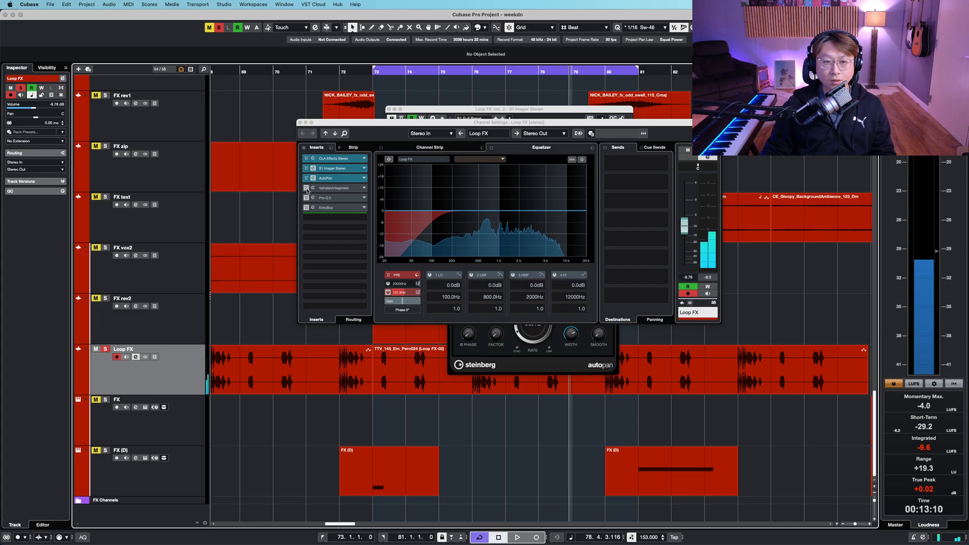
{"action": "key", "text": "s"}
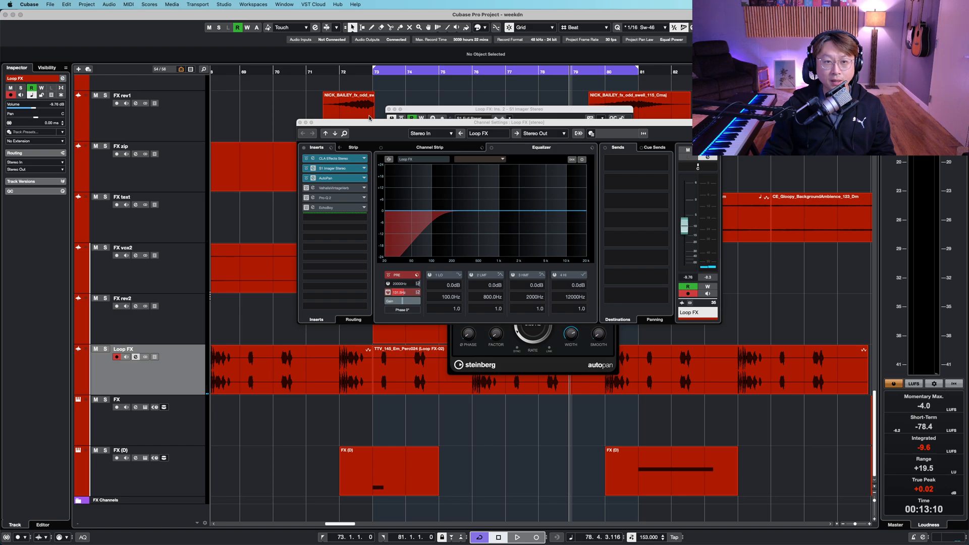
- Move the Loop FX channel settings window lower and close the S1 Stereo Imager window
{"action": "left_click_drag", "start_coordinate": [370, 122], "coordinate": [329, 159]}
{"action": "left_click", "coordinate": [389, 109]}
{"action": "left_click", "coordinate": [468, 148]}
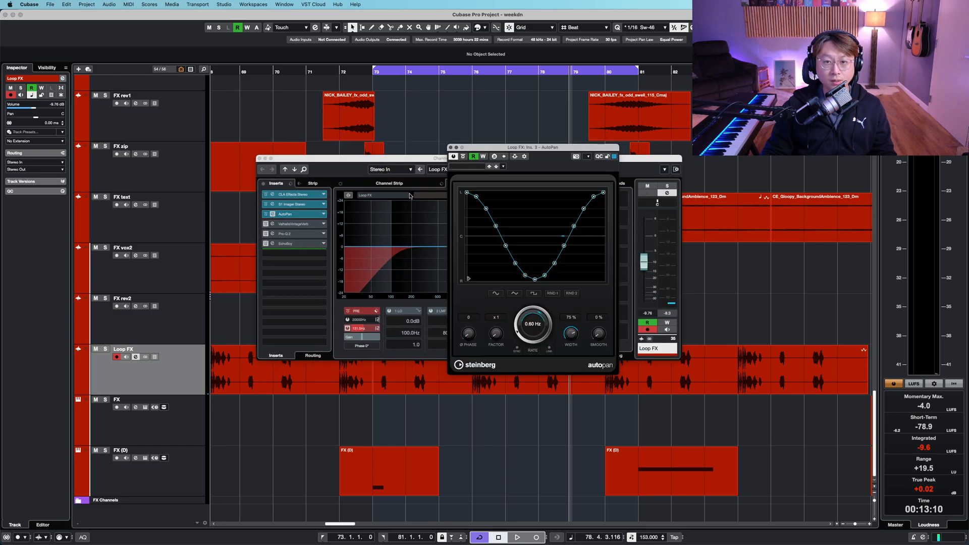
{"action": "left_click", "coordinate": [267, 225]}
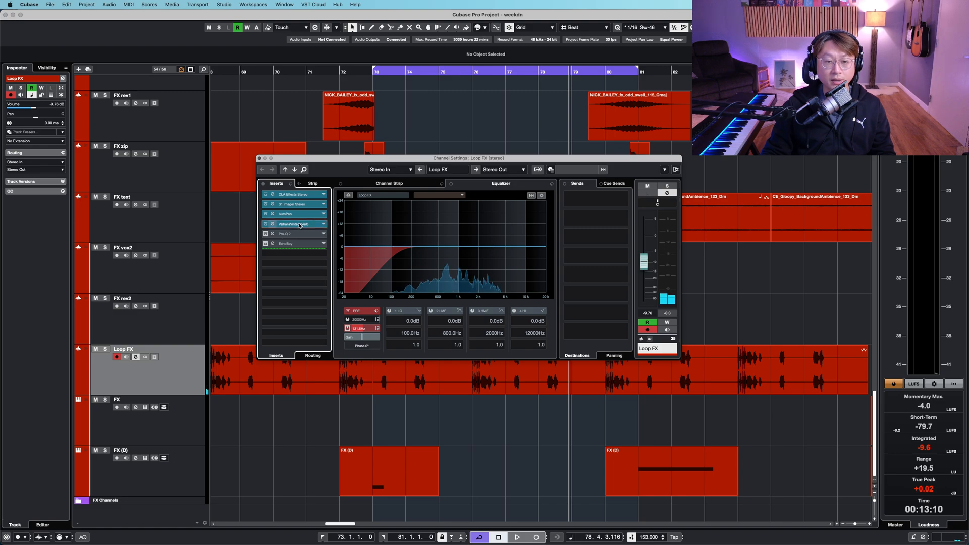
- Open the ValhallaVintageVerb insert, solo Loop FX again, move the plugin window aside and start playback
{"action": "left_click", "coordinate": [299, 225]}
{"action": "key", "text": "s"}
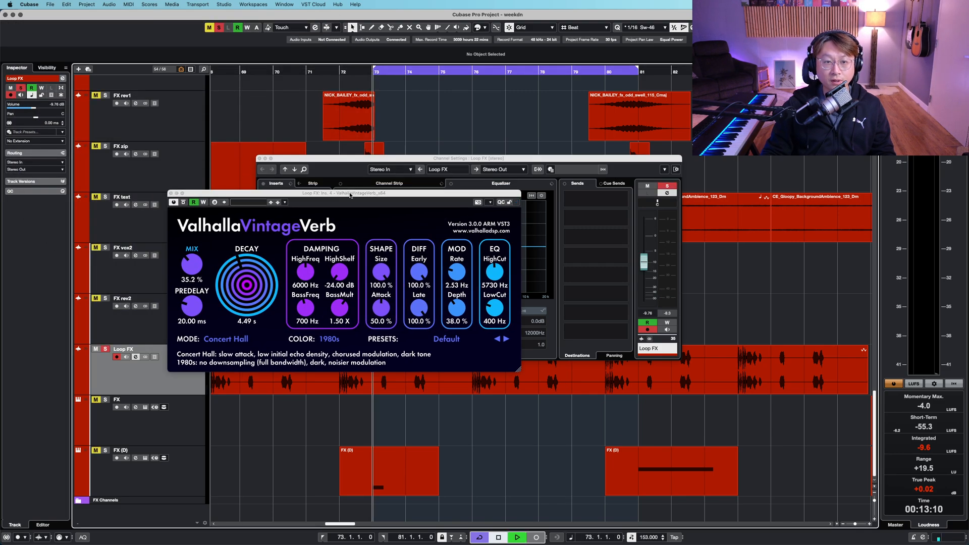
{"action": "left_click_drag", "start_coordinate": [350, 196], "coordinate": [611, 187]}
{"action": "key", "text": "space"}
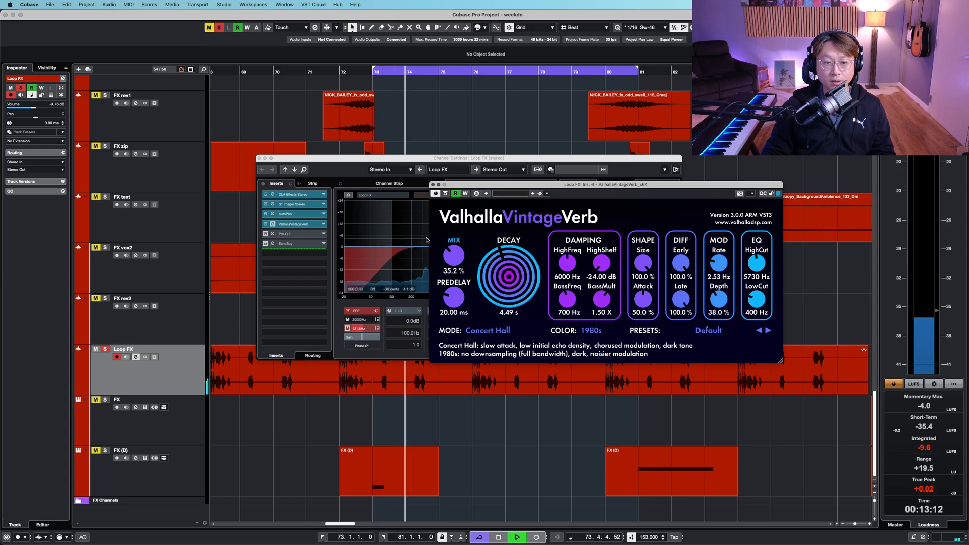
- Lower the VintageVerb mix to about 8.4% and the decay to about 3.25 s
{"action": "left_click_drag", "start_coordinate": [454, 255], "coordinate": [456, 273]}
{"action": "left_click_drag", "start_coordinate": [519, 282], "coordinate": [520, 287]}
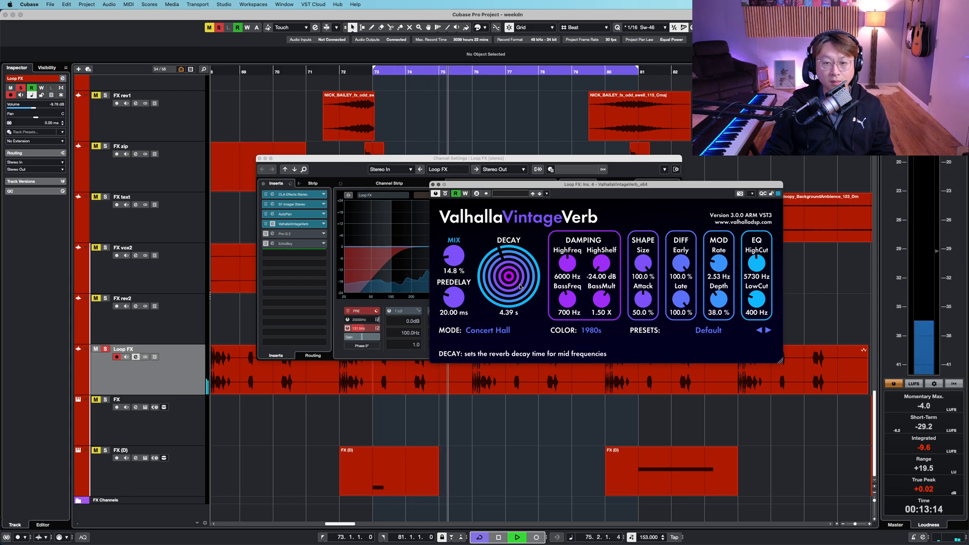
{"action": "left_click_drag", "start_coordinate": [454, 258], "coordinate": [455, 267]}
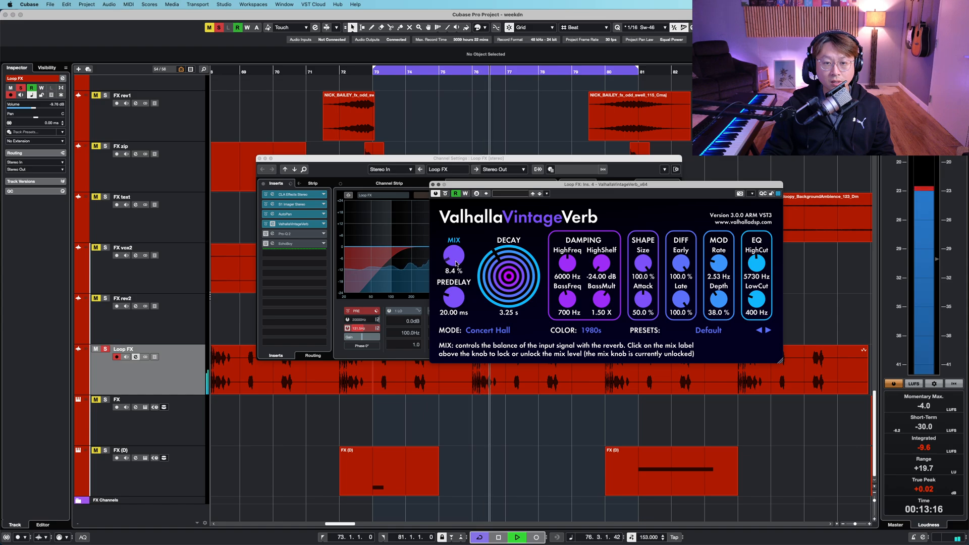
- Open the Pro-Q 2 insert and raise the high-cut band's frequency
{"action": "left_click", "coordinate": [303, 234]}
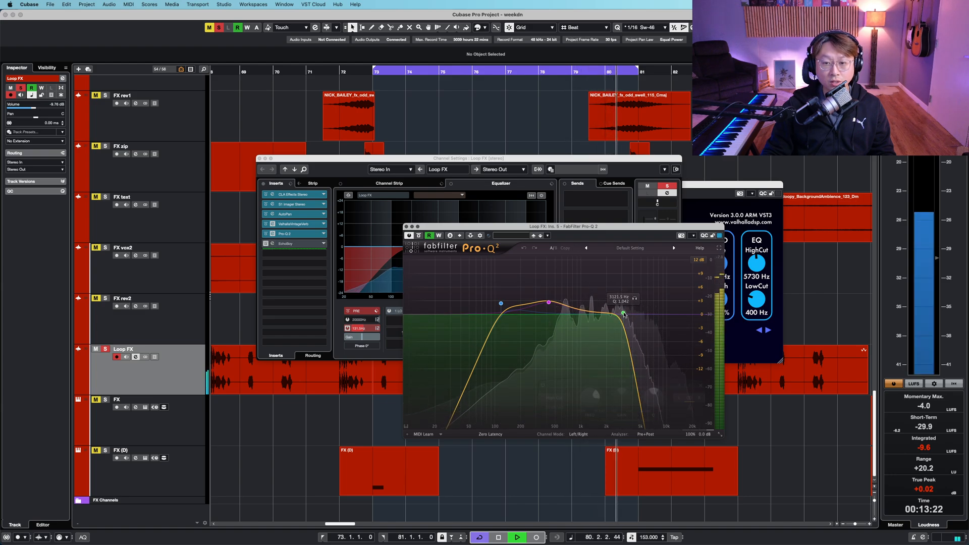
{"action": "left_click_drag", "start_coordinate": [623, 314], "coordinate": [648, 315]}
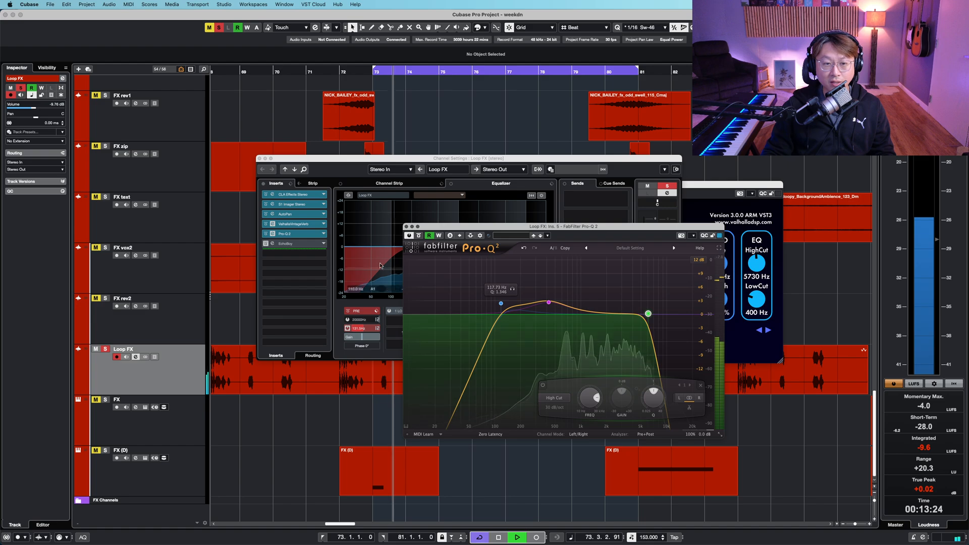
- Open the EchoBoy insert on Loop FX and nudge its feedback knob
{"action": "left_click", "coordinate": [266, 245]}
{"action": "left_click", "coordinate": [265, 245]}
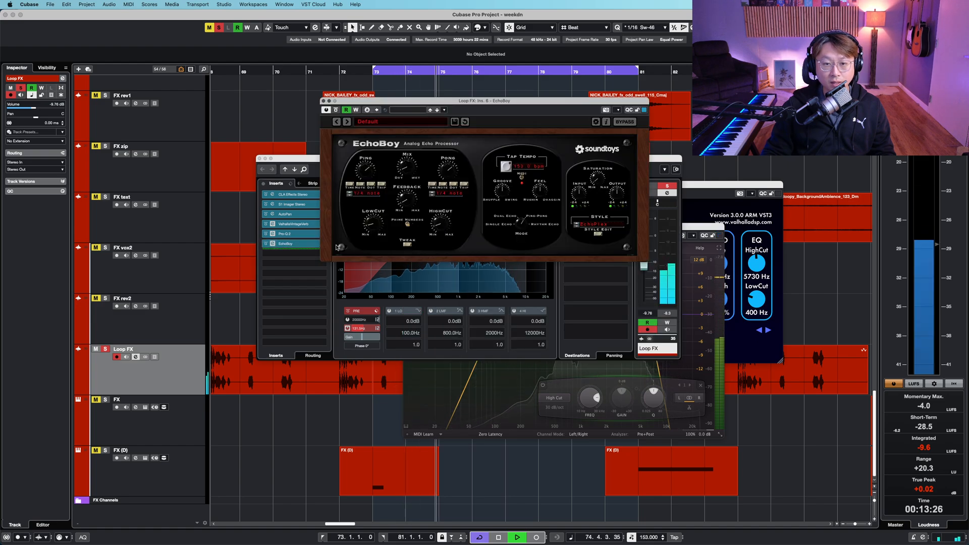
{"action": "left_click_drag", "start_coordinate": [412, 207], "coordinate": [412, 206]}
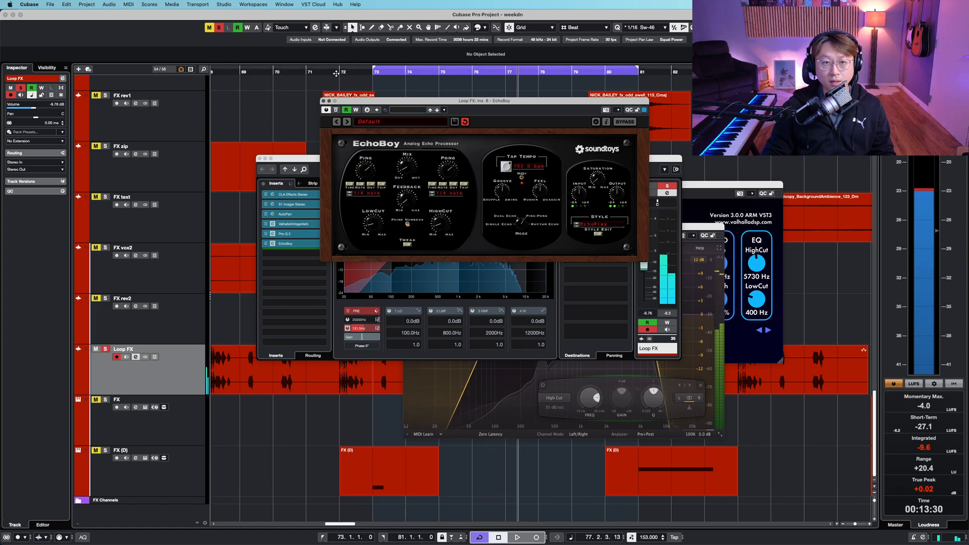
- Stop playback and close the EchoBoy, Pro-Q 2, VintageVerb and channel settings windows
{"action": "key", "text": "space"}
{"action": "left_click", "coordinate": [221, 29]}
{"action": "left_click", "coordinate": [543, 145]}
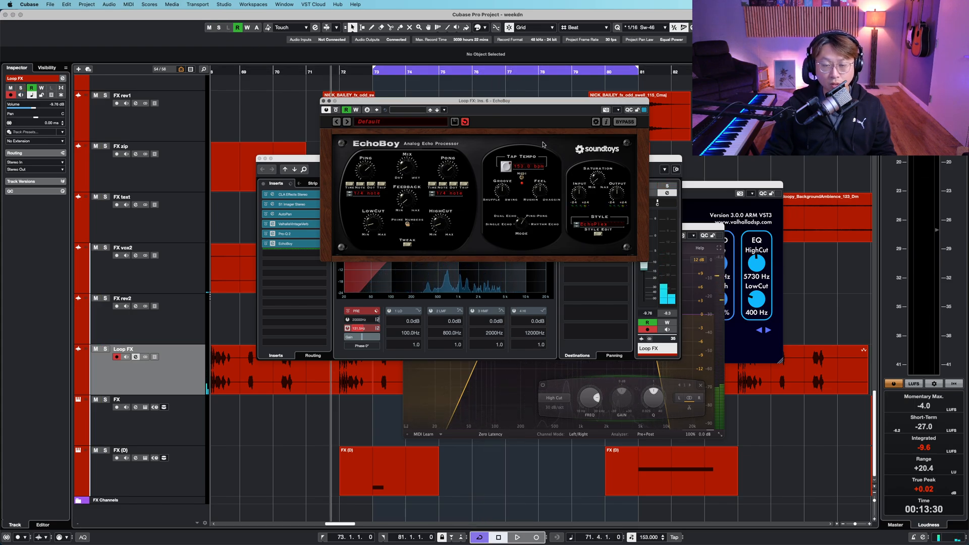
{"action": "key", "text": "super+w"}
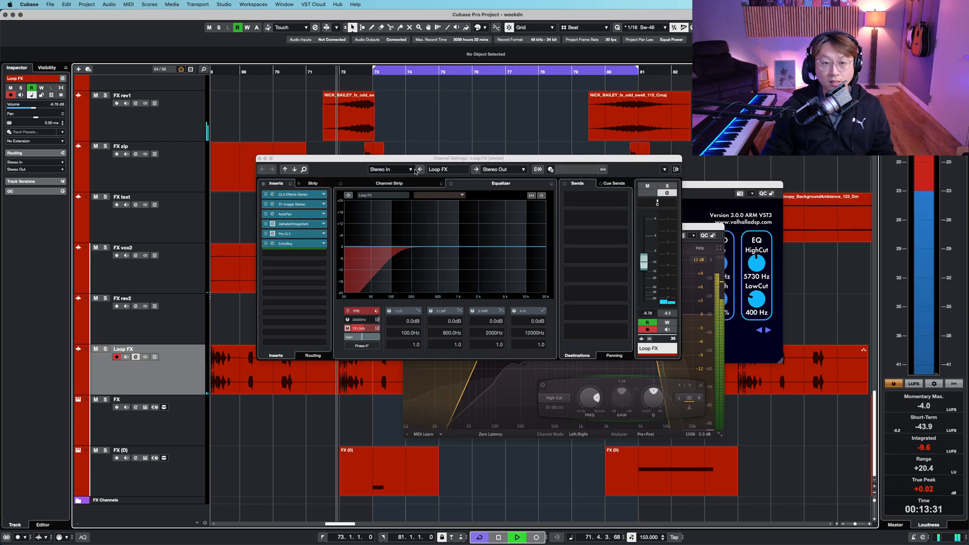
{"action": "left_click", "coordinate": [522, 207]}
{"action": "key", "text": "super+w"}
{"action": "key", "text": "super+w"}
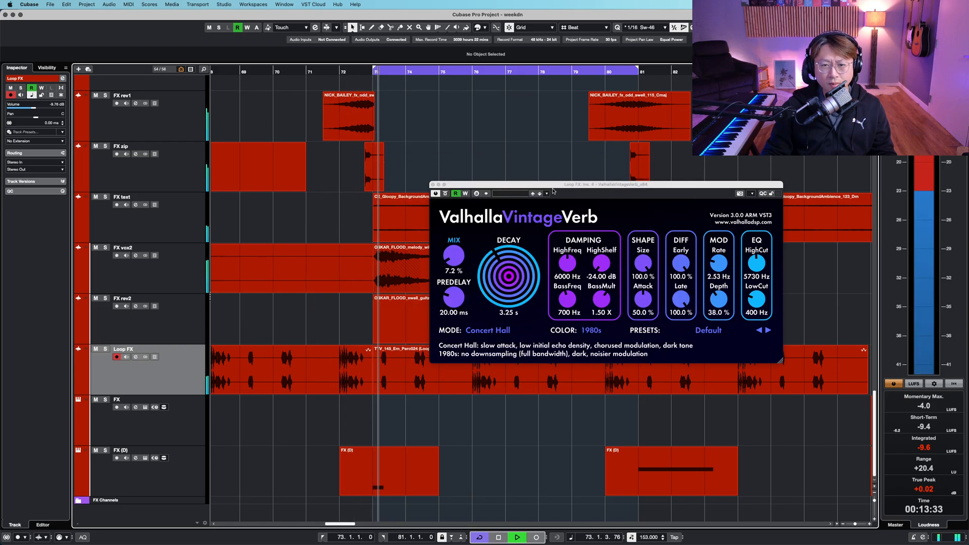
{"action": "key", "text": "super+w"}
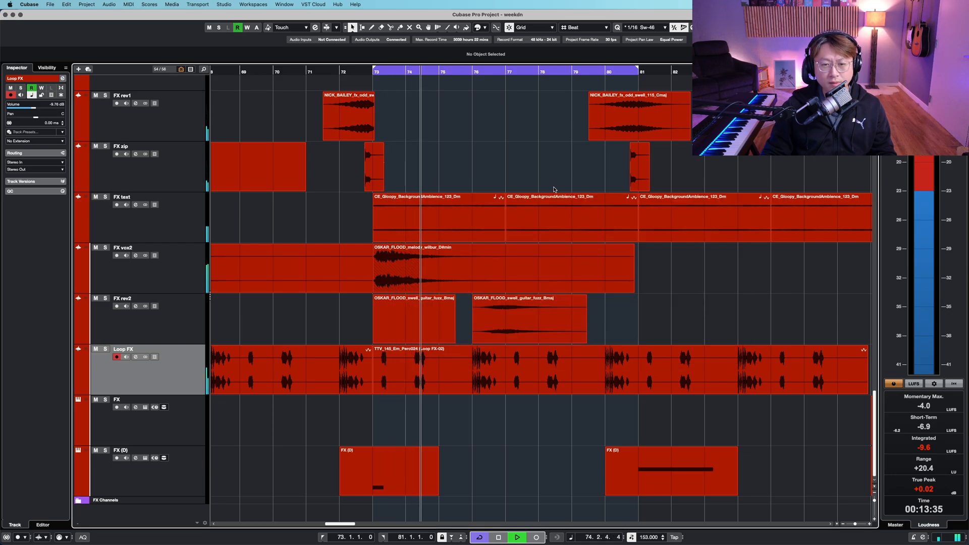
- Reopen the Loop FX channel settings and Pro-Q 2, and lower the high-cut band frequency while auditioning
{"action": "left_click", "coordinate": [136, 357]}
{"action": "left_click", "coordinate": [294, 233]}
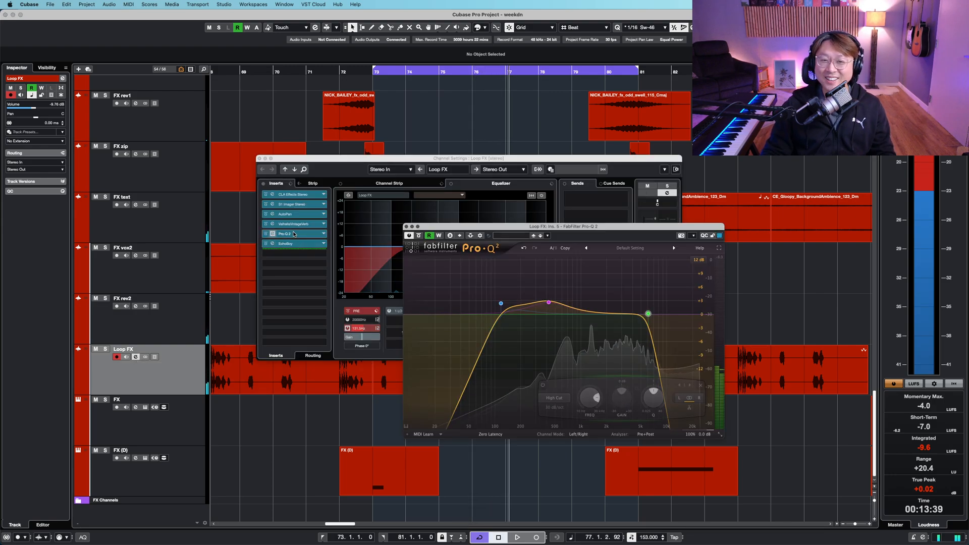
{"action": "key", "text": "space"}
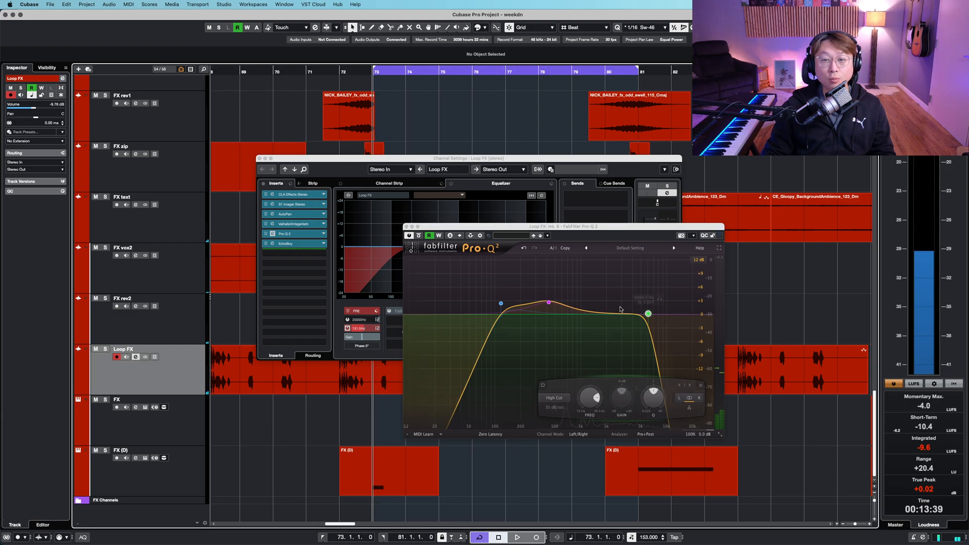
{"action": "left_click_drag", "start_coordinate": [648, 313], "coordinate": [638, 315]}
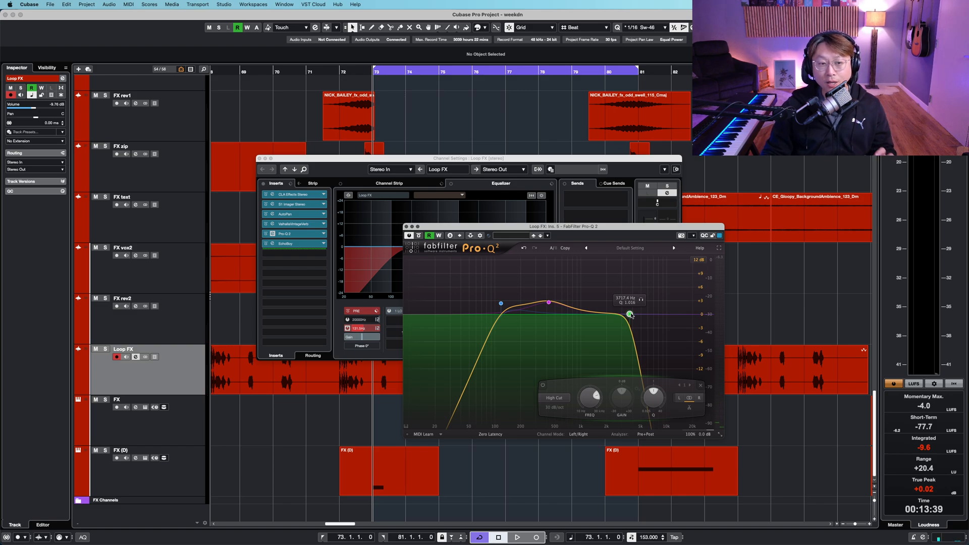
{"action": "key", "text": "space"}
{"action": "left_click_drag", "start_coordinate": [630, 315], "coordinate": [630, 316]}
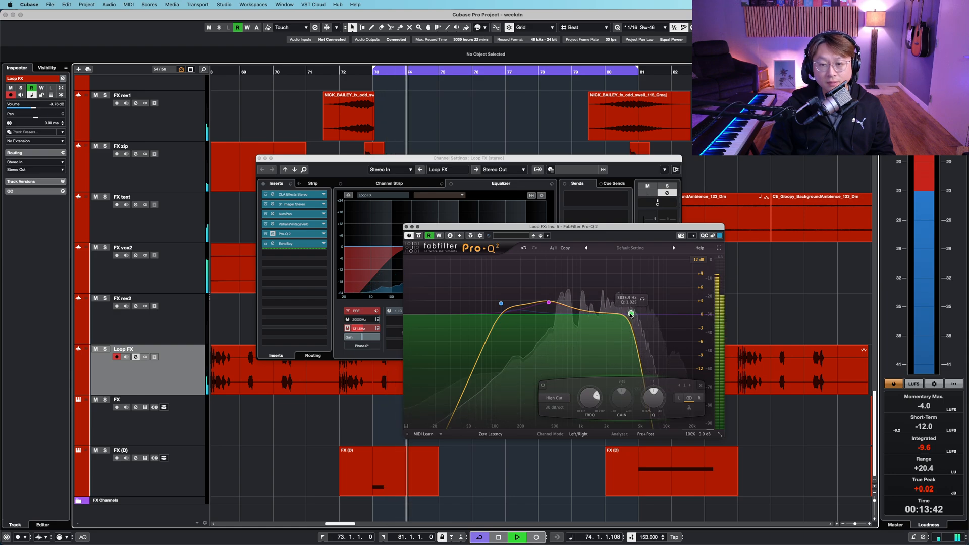
- Close the Pro-Q 2 and Loop FX channel settings windows
{"action": "left_click", "coordinate": [640, 236]}
{"action": "key", "text": "super+w"}
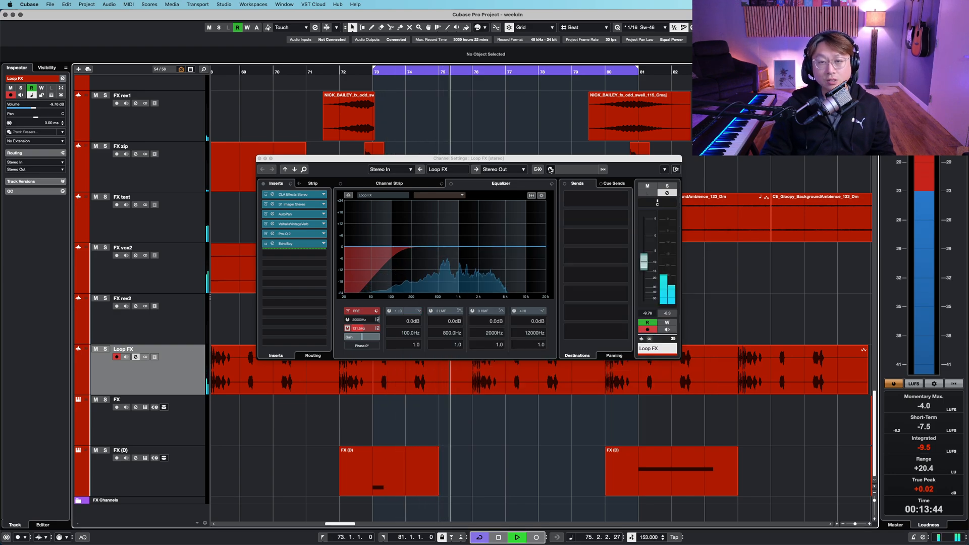
{"action": "left_click", "coordinate": [552, 169]}
{"action": "key", "text": "super+w"}
- Zoom out to an overview of all drum, synth and FX tracks and select the Synth Lead track
{"action": "right_click", "coordinate": [517, 119]}
{"action": "key", "text": "shift+g"}
{"action": "key", "text": "shift+g"}
{"action": "key", "text": "shift+g"}
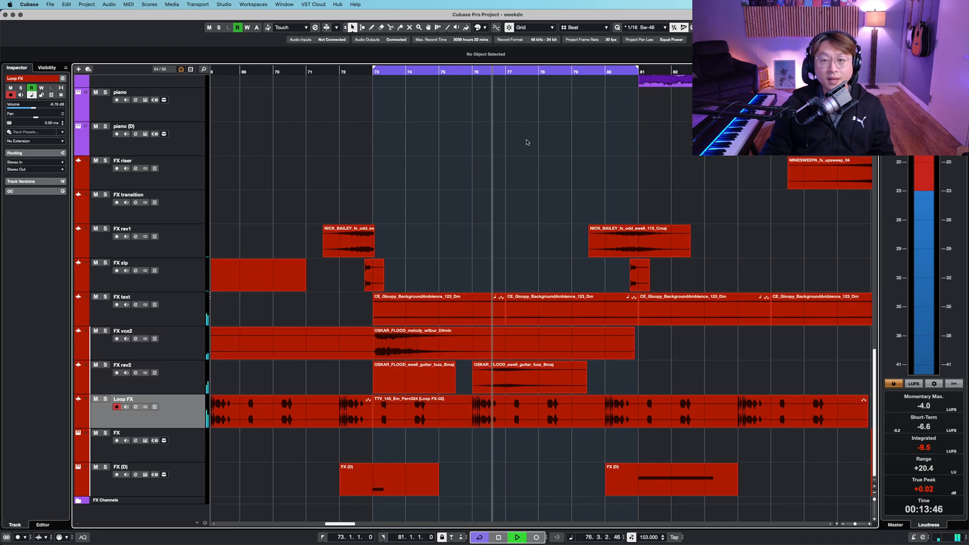
{"action": "key", "text": "g"}
{"action": "left_click", "coordinate": [600, 66]}
{"action": "key", "text": "g"}
{"action": "key", "text": "g"}
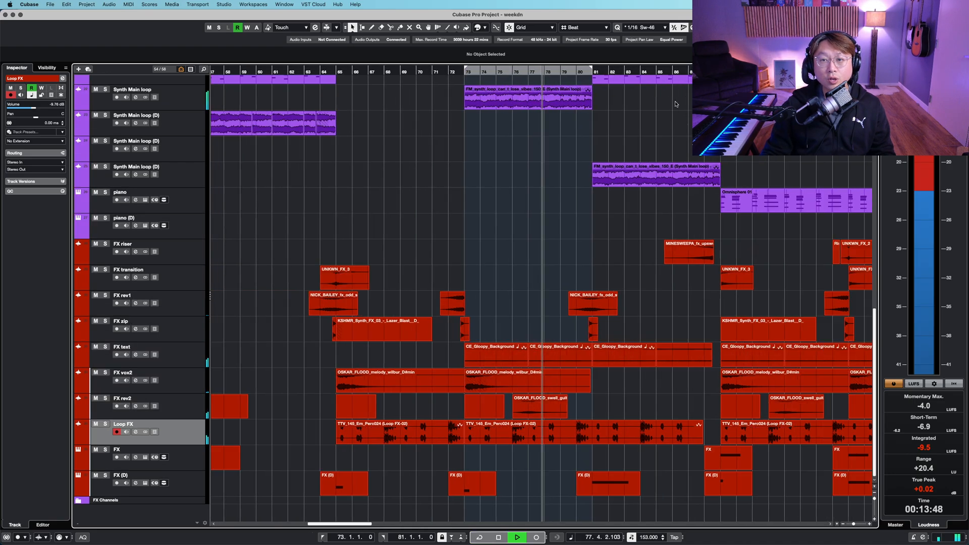
{"action": "scroll", "coordinate": [675, 102], "scroll_direction": "right", "scroll_amount": 5}
{"action": "scroll", "coordinate": [675, 102], "scroll_direction": "up", "scroll_amount": 3}
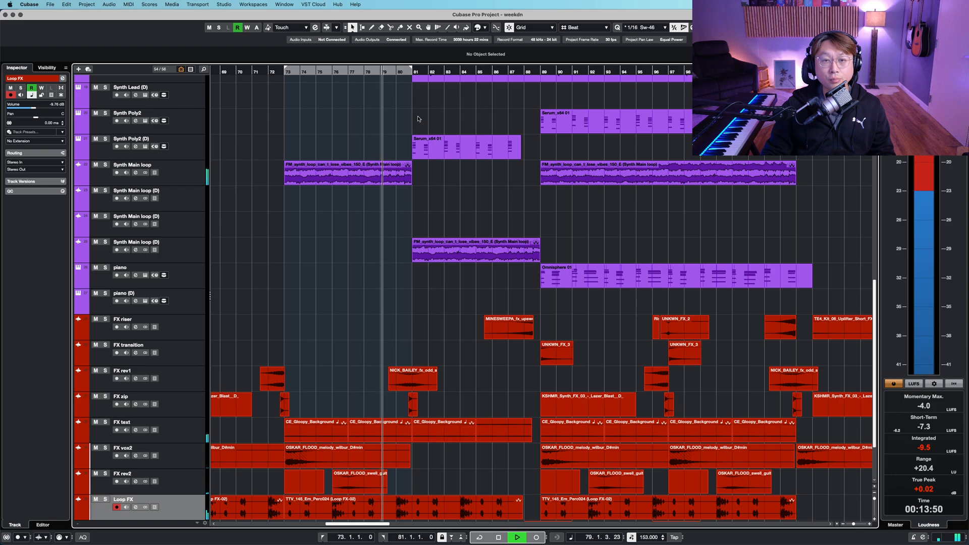
{"action": "key", "text": "shift+g"}
{"action": "key", "text": "shift+h"}
{"action": "scroll", "coordinate": [364, 228], "scroll_direction": "up", "scroll_amount": 9}
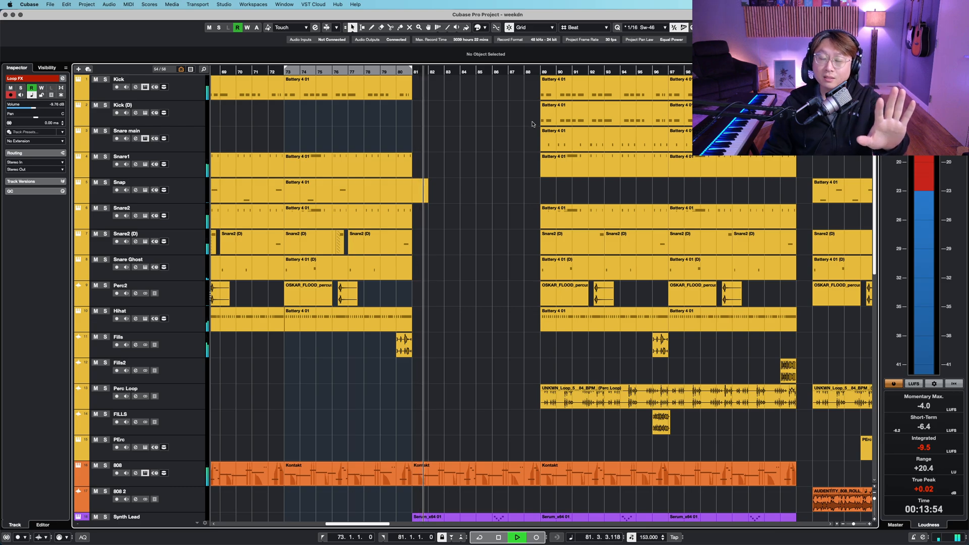
{"action": "scroll", "coordinate": [532, 124], "scroll_direction": "down", "scroll_amount": 10}
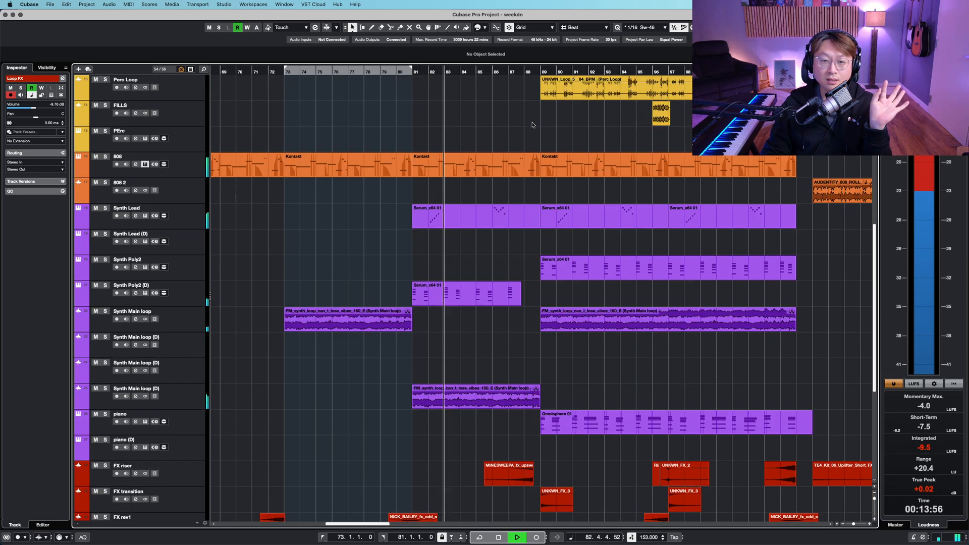
{"action": "left_click", "coordinate": [194, 224]}
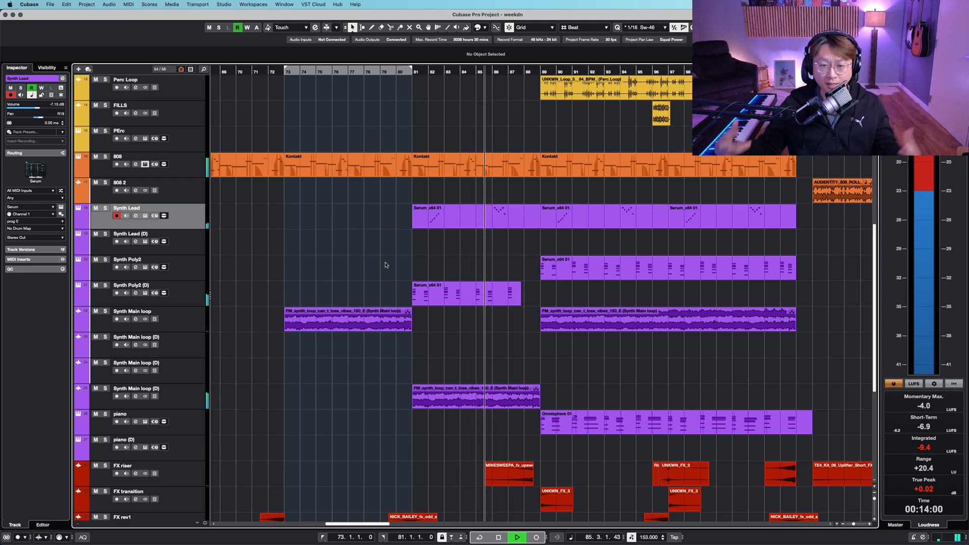
{"action": "key", "text": "shift+g"}
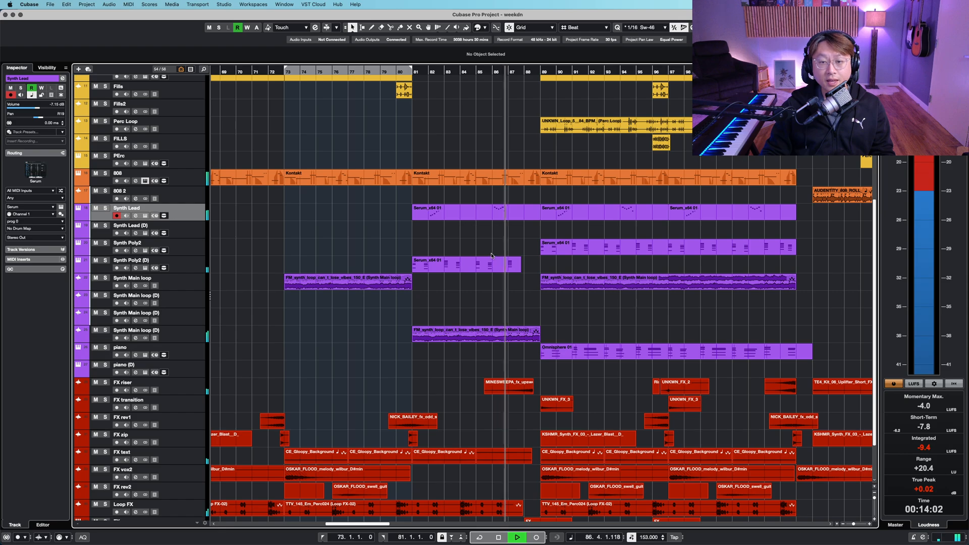
- Scroll and pan through the arrangement to review the synth, FX and Loop FX tracks
{"action": "left_click_drag", "start_coordinate": [522, 250], "coordinate": [432, 266]}
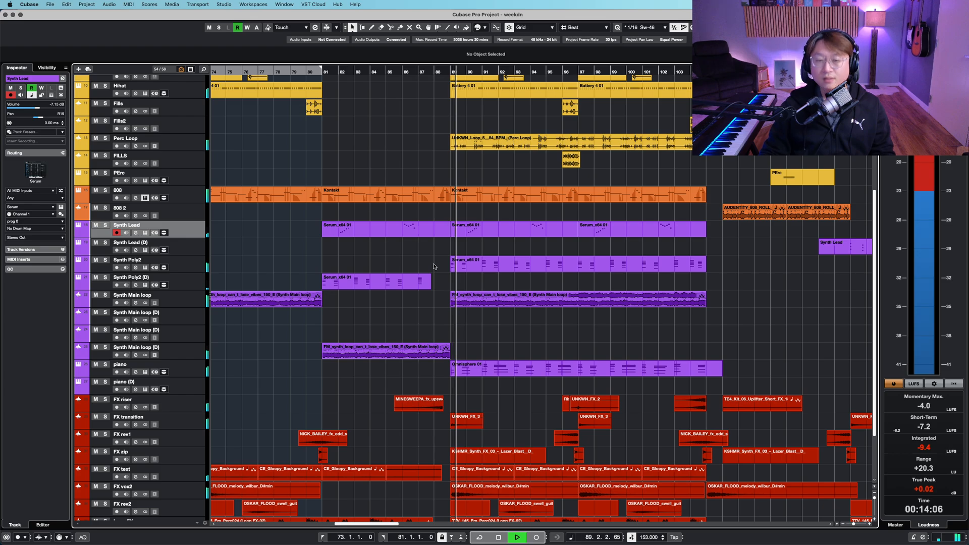
{"action": "scroll", "coordinate": [435, 273], "scroll_direction": "down", "scroll_amount": 4}
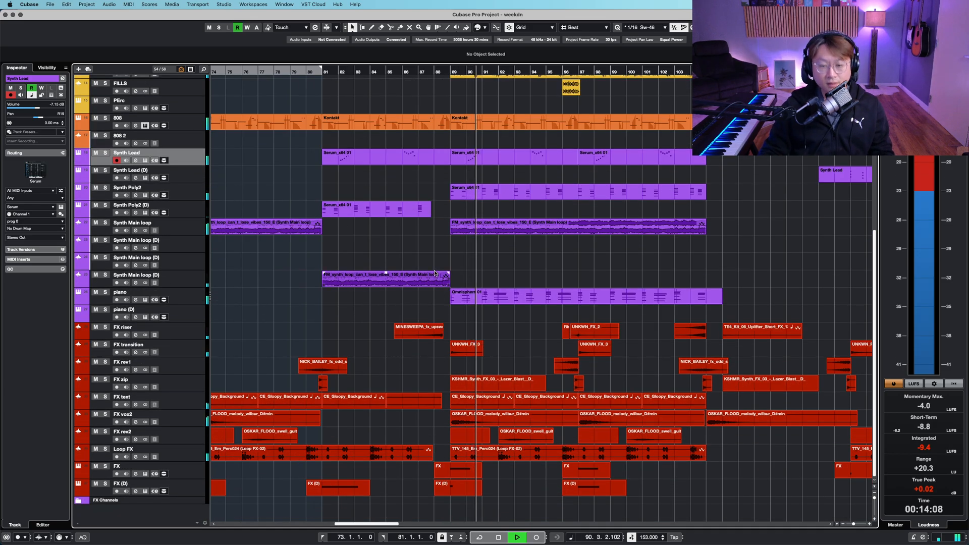
{"action": "scroll", "coordinate": [432, 273], "scroll_direction": "up", "scroll_amount": 12}
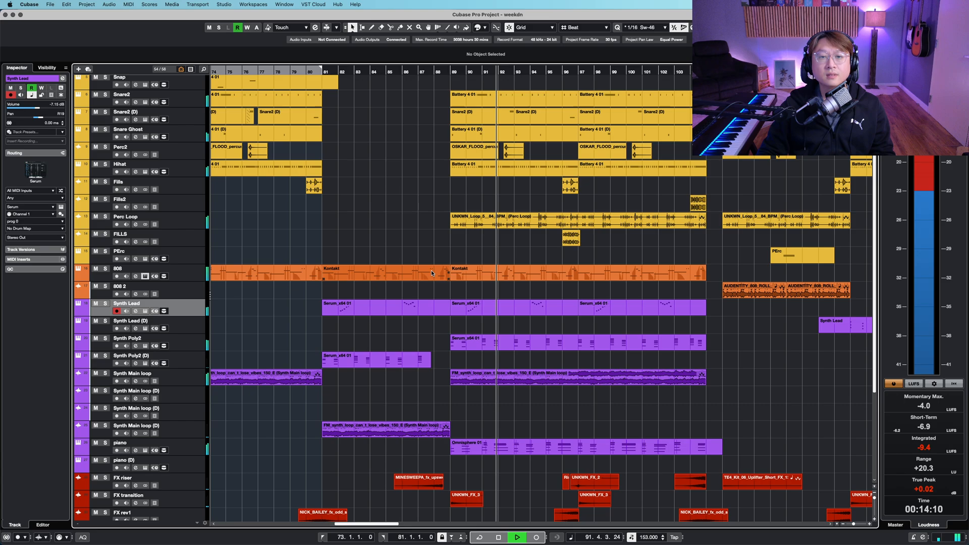
{"action": "scroll", "coordinate": [430, 274], "scroll_direction": "down", "scroll_amount": 10}
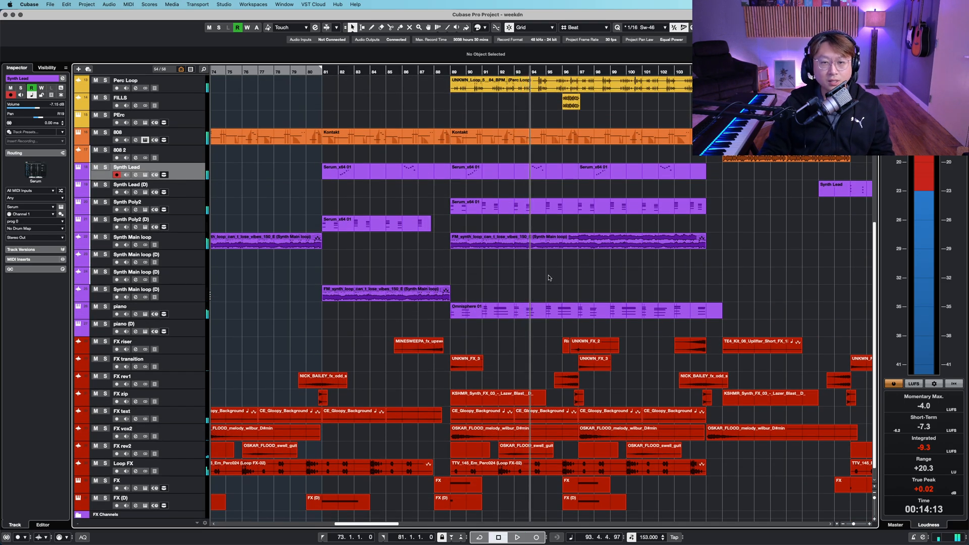
{"action": "scroll", "coordinate": [550, 278], "scroll_direction": "down", "scroll_amount": 3}
{"action": "left_click_drag", "start_coordinate": [615, 237], "coordinate": [616, 240]}
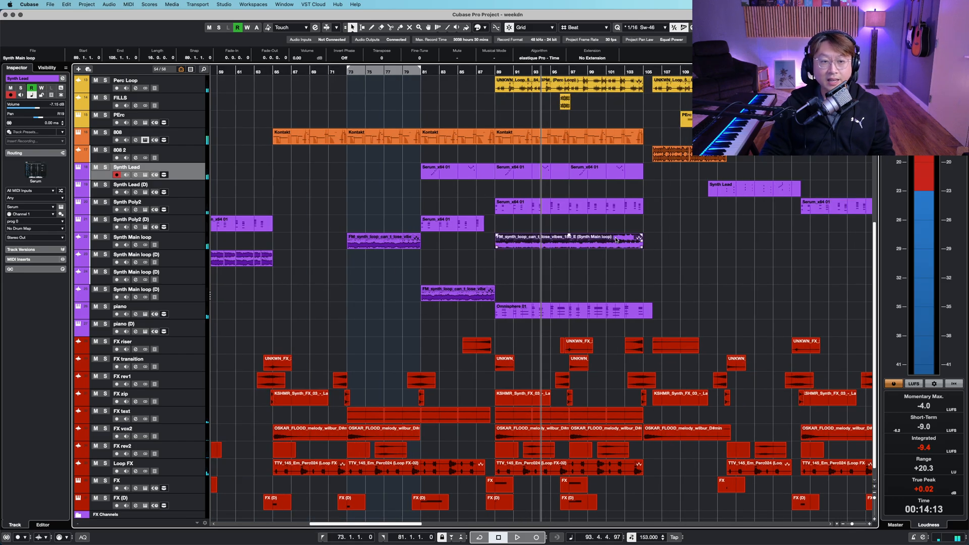
{"action": "scroll", "coordinate": [462, 200], "scroll_direction": "up", "scroll_amount": 10}
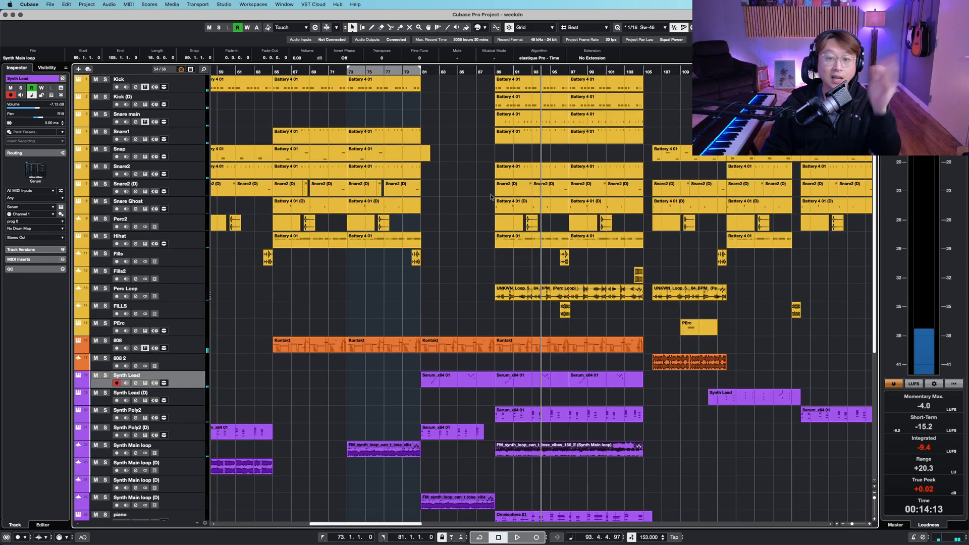
- Select the drum events spanning bars 89 to 105 to set the cycle range there
{"action": "left_click", "coordinate": [494, 71]}
{"action": "mouse_move", "coordinate": [476, 83]}
{"action": "left_mouse_down"}
{"action": "mouse_move", "coordinate": [640, 292]}
{"action": "mouse_move", "coordinate": [635, 260]}
{"action": "left_mouse_up"}
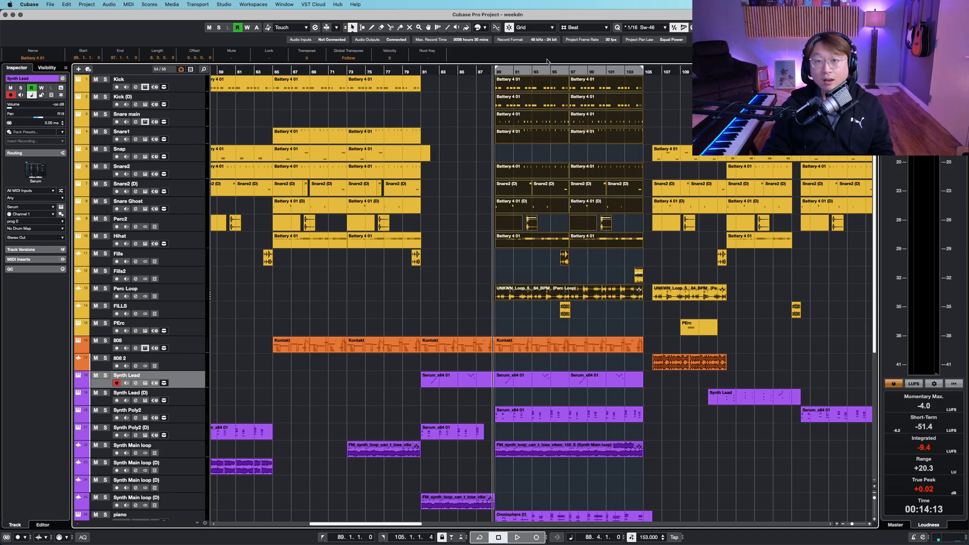
- Select the tracks from Kick down to PErc, solo them and start looped playback
{"action": "left_click", "coordinate": [190, 88]}
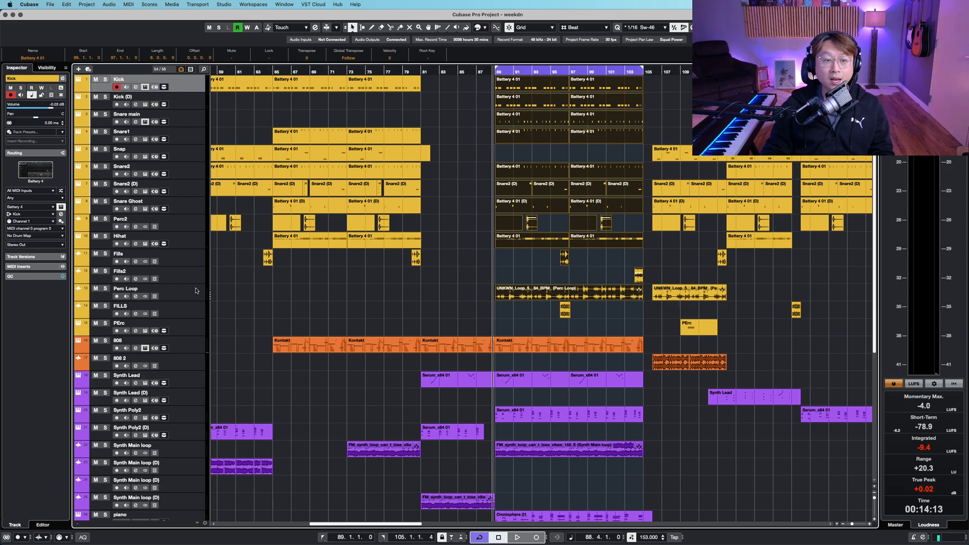
{"action": "left_click", "coordinate": [193, 325], "text": "shift"}
{"action": "key", "text": "s"}
{"action": "key", "text": "space"}
{"action": "key", "text": "shift+h"}
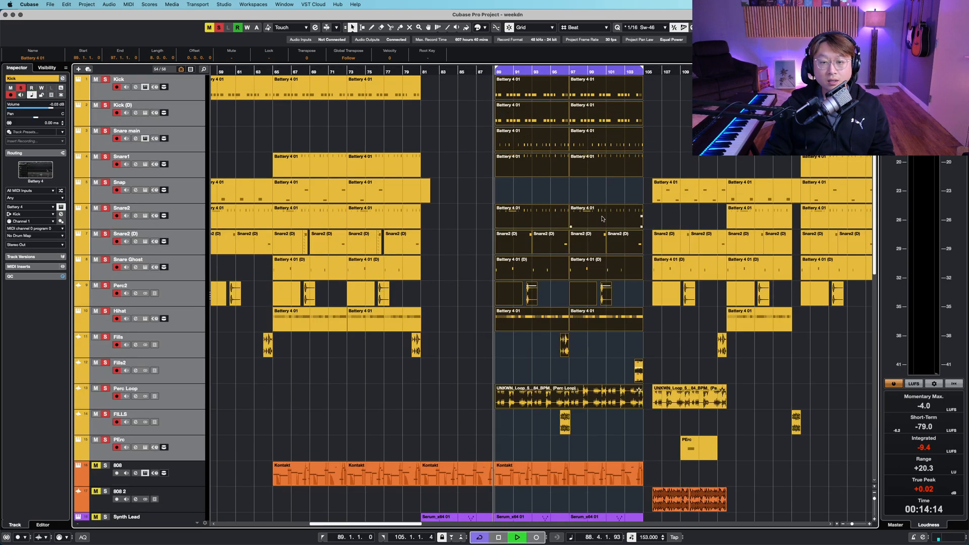
- Zoom in on the soloed drum tracks around bar 89 and select the Perc Loop track while listening
{"action": "key", "text": "h"}
{"action": "key", "text": "h"}
{"action": "key", "text": "h"}
{"action": "key", "text": "h"}
{"action": "key", "text": "h"}
{"action": "key", "text": "h"}
{"action": "key", "text": "h"}
{"action": "key", "text": "h"}
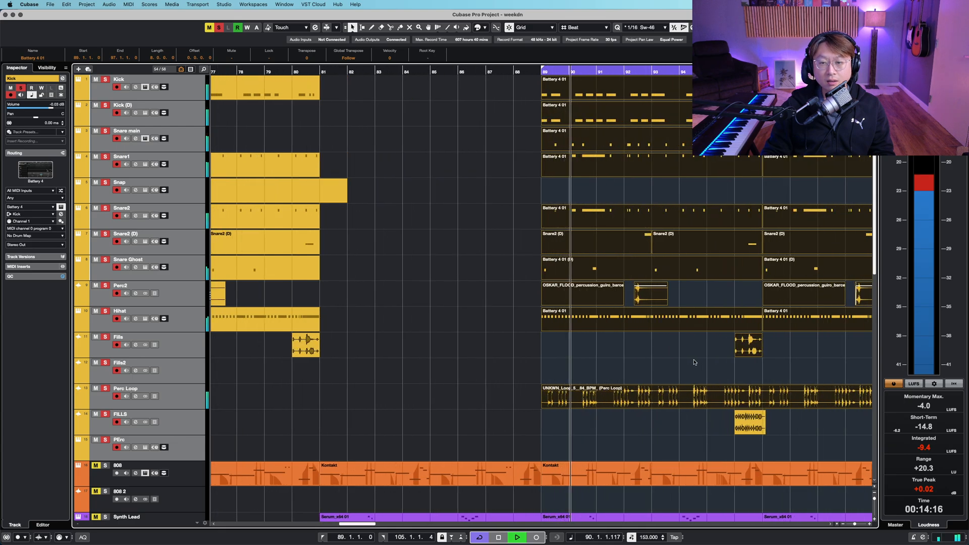
{"action": "scroll", "coordinate": [569, 343], "scroll_direction": "right", "scroll_amount": 5}
{"action": "scroll", "coordinate": [569, 344], "scroll_direction": "down", "scroll_amount": 1}
{"action": "scroll", "coordinate": [417, 379], "scroll_direction": "up", "scroll_amount": 4}
{"action": "scroll", "coordinate": [215, 354], "scroll_direction": "down", "scroll_amount": 5}
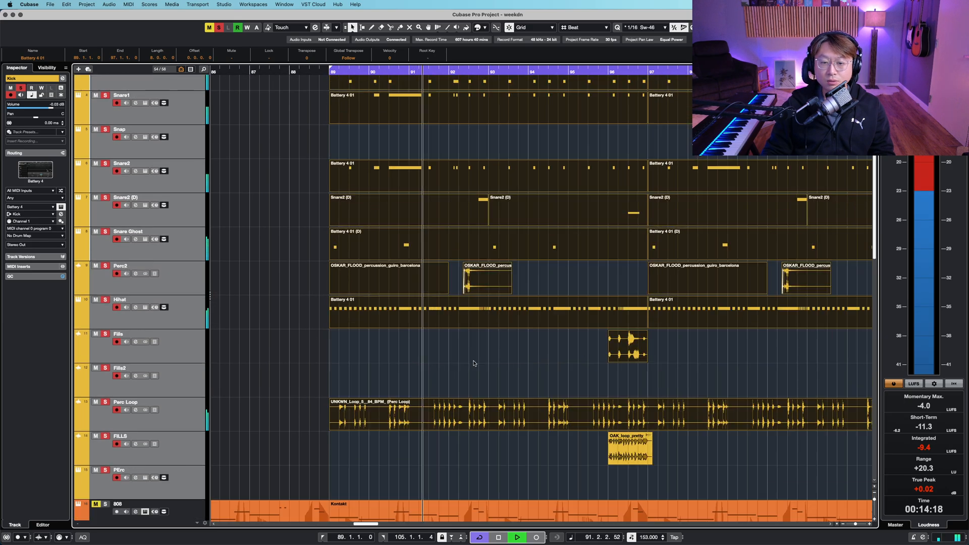
{"action": "left_click", "coordinate": [183, 348]}
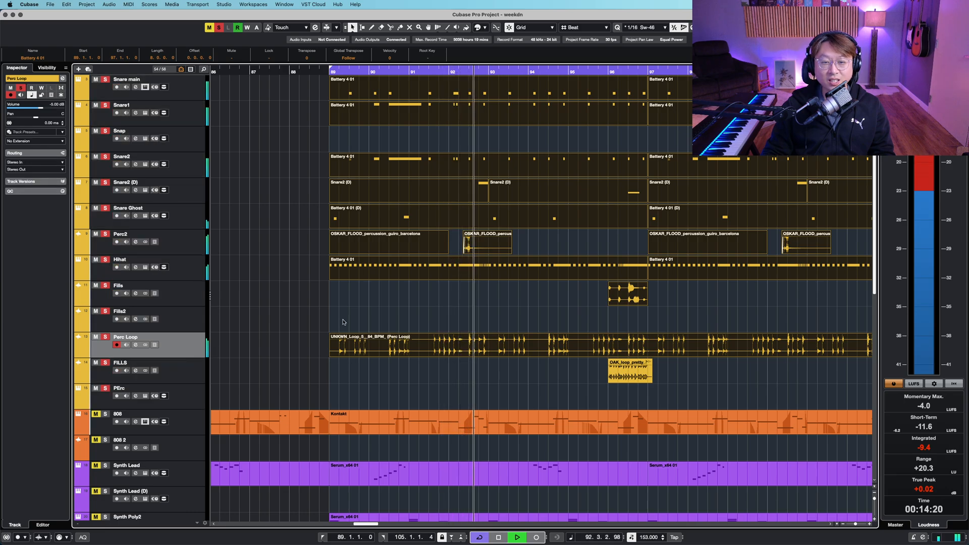
{"action": "left_click", "coordinate": [344, 323]}
- Examine the drum fills across the looped section, selecting the snare fill event on Fills2
{"action": "scroll", "coordinate": [591, 323], "scroll_direction": "right", "scroll_amount": 2}
{"action": "scroll", "coordinate": [527, 344], "scroll_direction": "right", "scroll_amount": 3}
{"action": "scroll", "coordinate": [527, 343], "scroll_direction": "down", "scroll_amount": 1}
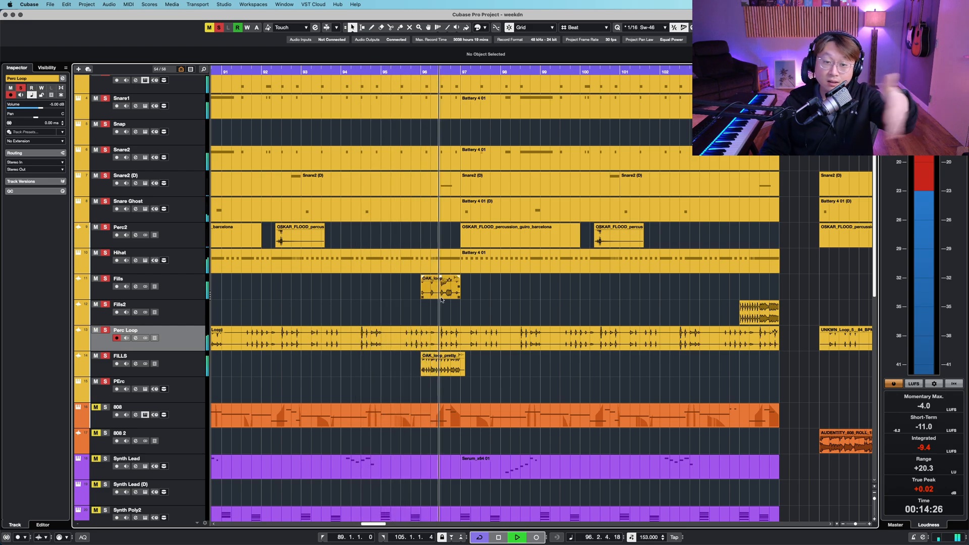
{"action": "scroll", "coordinate": [623, 261], "scroll_direction": "up", "scroll_amount": 2}
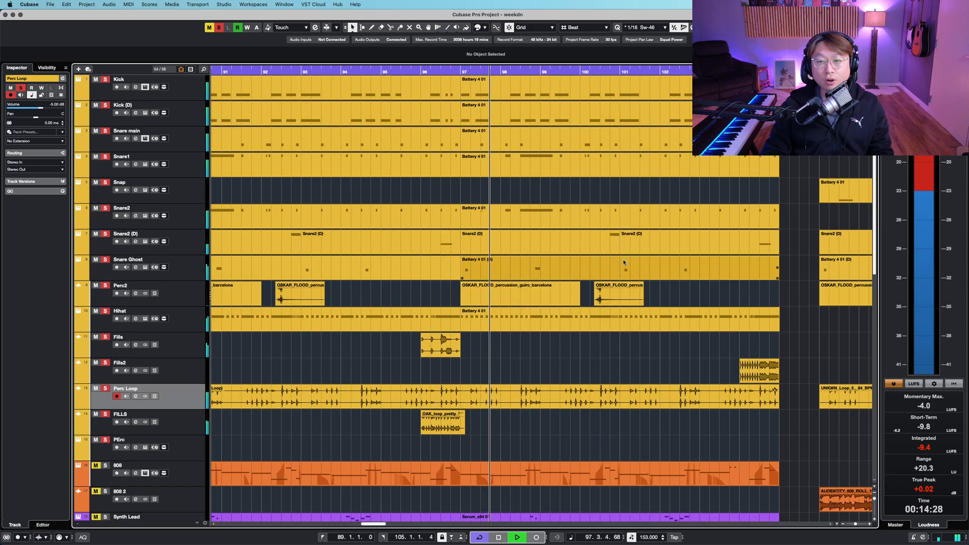
{"action": "key", "text": "shift+g"}
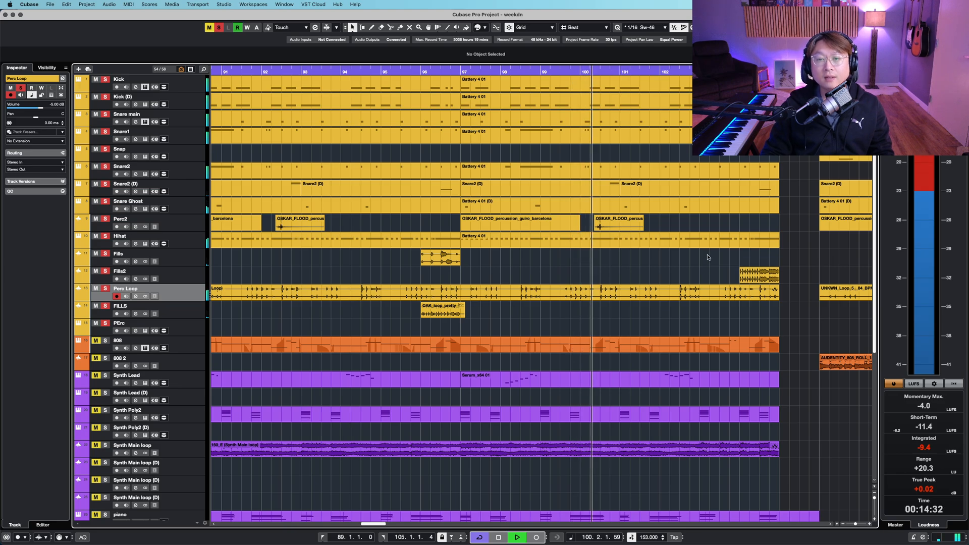
{"action": "scroll", "coordinate": [708, 257], "scroll_direction": "right", "scroll_amount": 3}
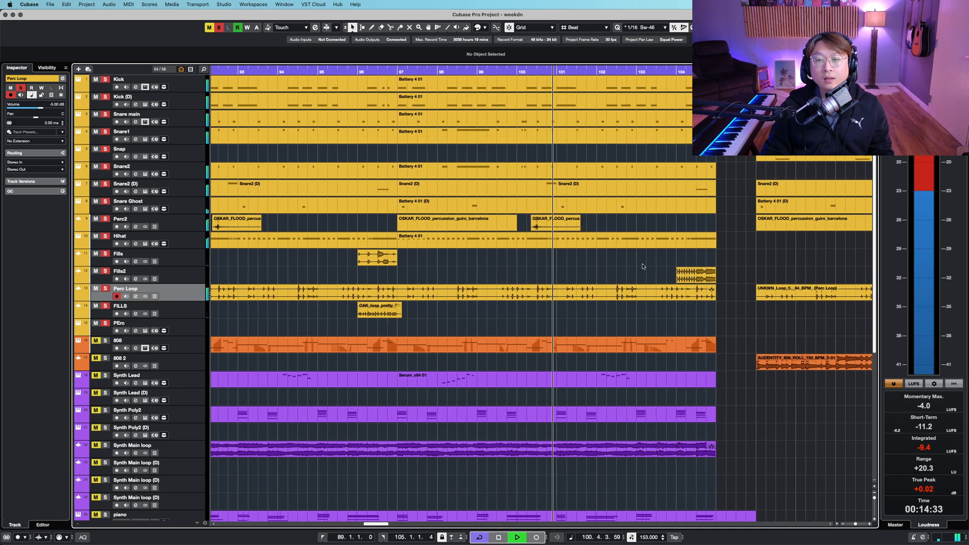
{"action": "left_click", "coordinate": [697, 275]}
{"action": "key", "text": "g"}
{"action": "key", "text": "g"}
{"action": "key", "text": "g"}
{"action": "key", "text": "g"}
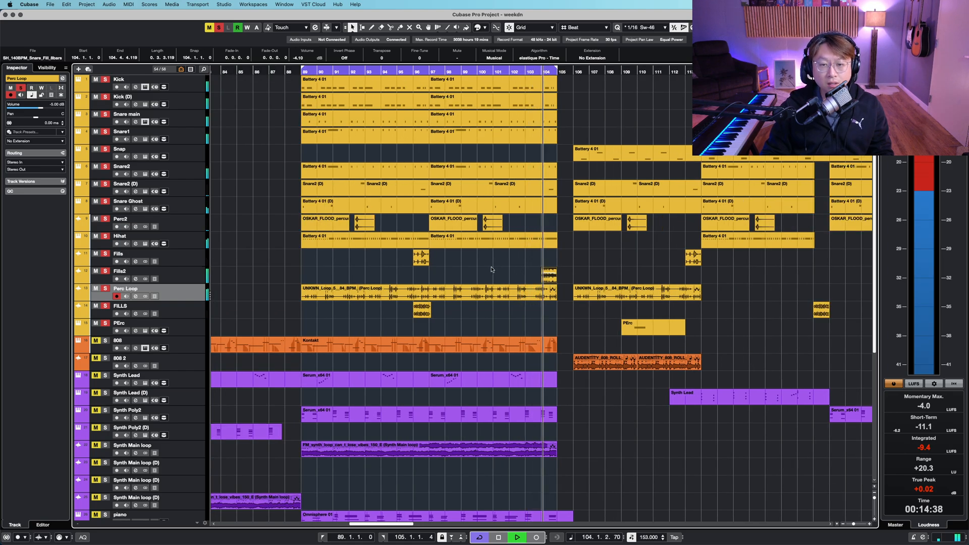
- Solo the 808 track and audition the Synth Lead and Synth Poly2 tracks alongside the drums
{"action": "left_click", "coordinate": [190, 344]}
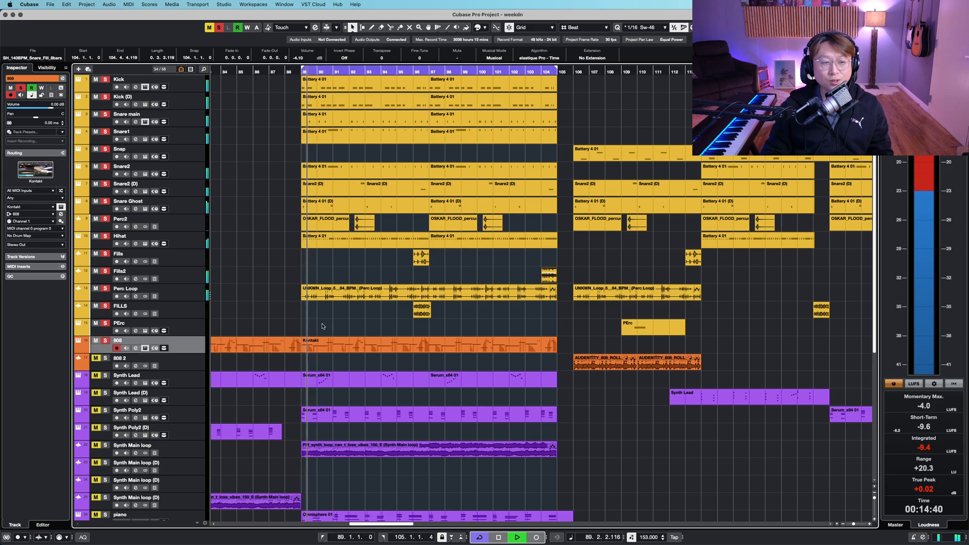
{"action": "key", "text": "s"}
{"action": "scroll", "coordinate": [315, 327], "scroll_direction": "down", "scroll_amount": 4}
{"action": "left_click", "coordinate": [226, 220]}
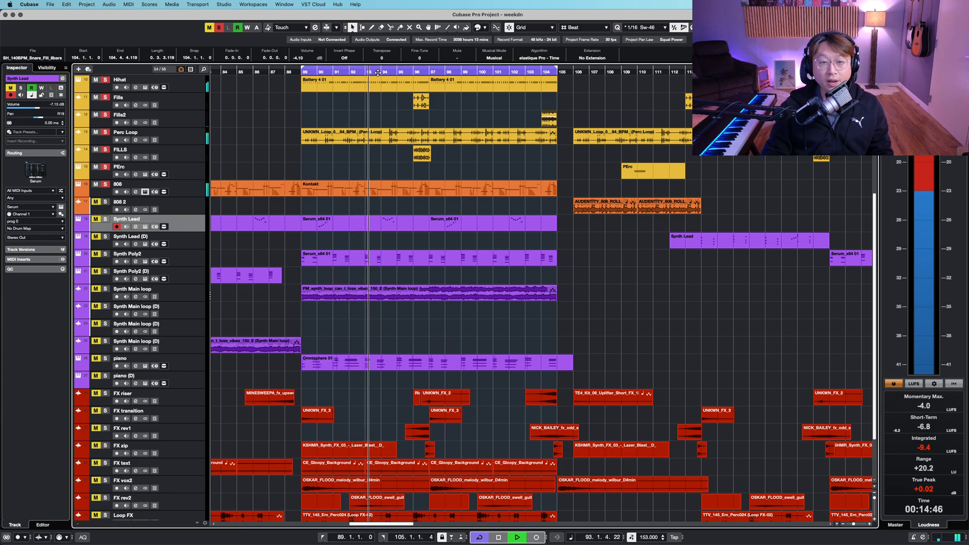
{"action": "left_click", "coordinate": [199, 261]}
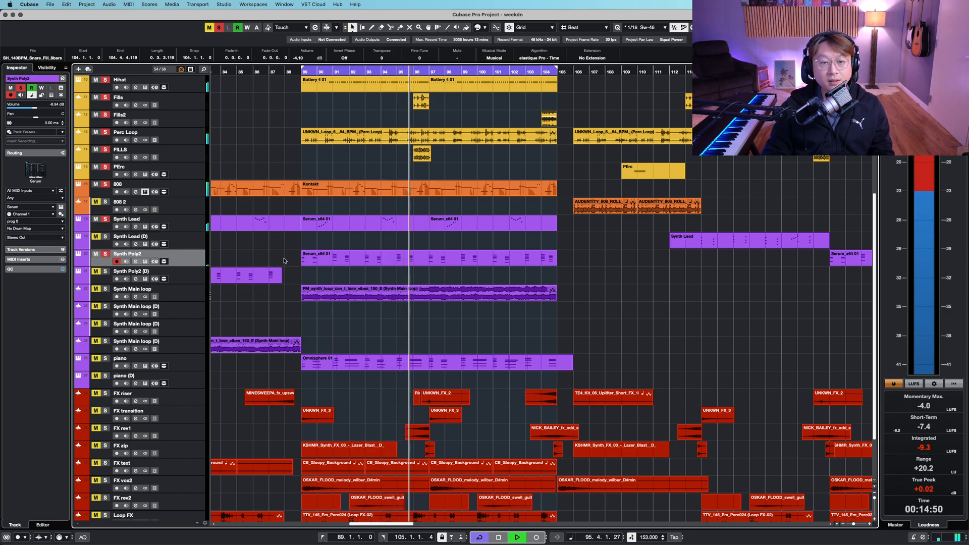
{"action": "left_click", "coordinate": [310, 262]}
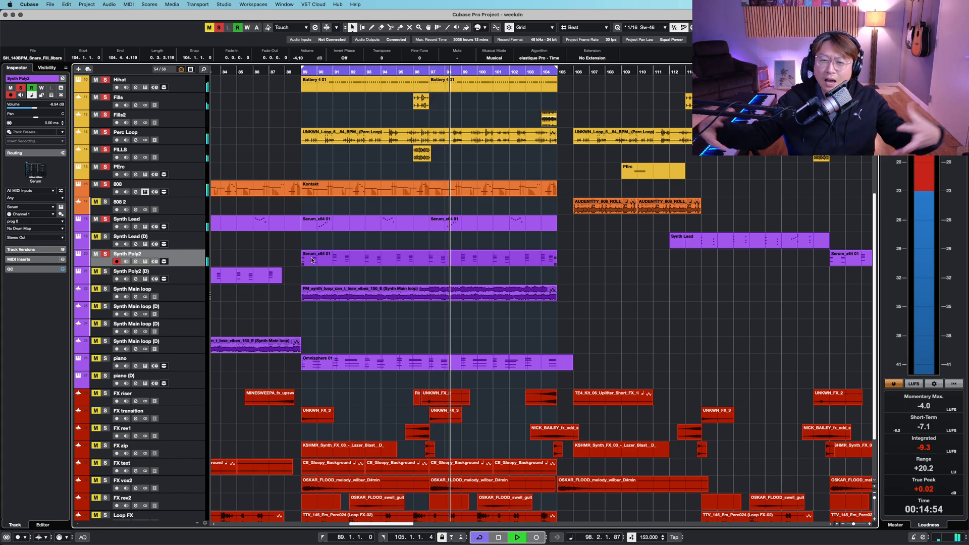
- Solo the Synth Main loop and piano tracks during playback
{"action": "left_click", "coordinate": [187, 297]}
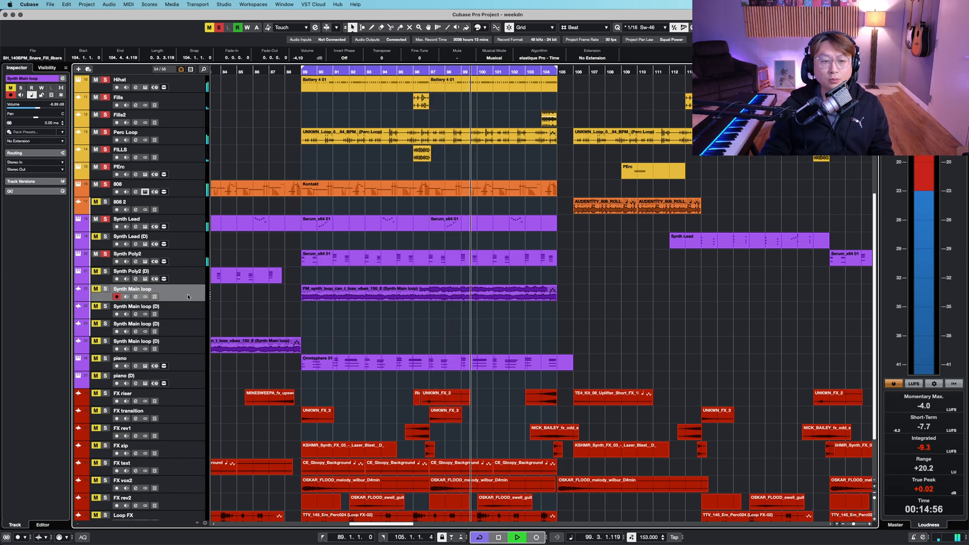
{"action": "key", "text": "s"}
{"action": "left_click", "coordinate": [589, 331]}
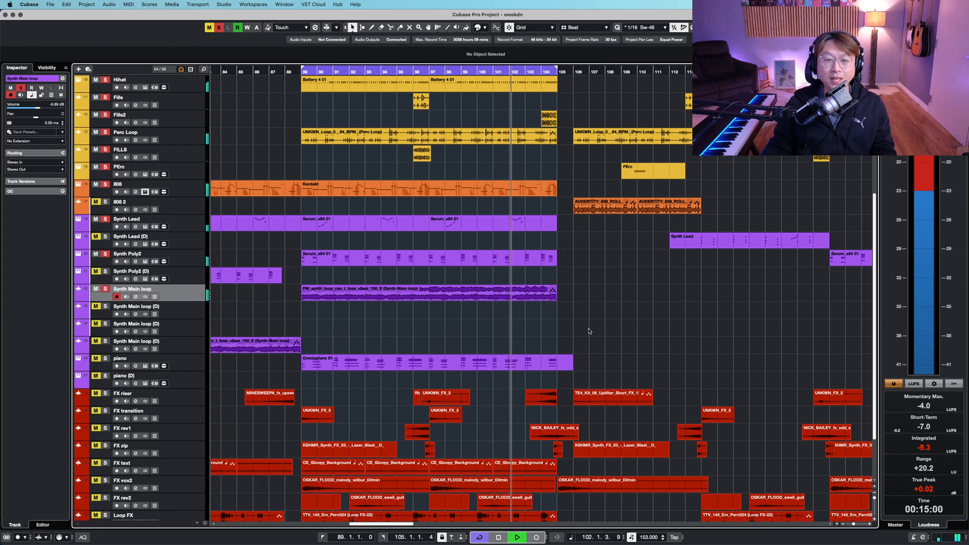
{"action": "scroll", "coordinate": [442, 291], "scroll_direction": "down", "scroll_amount": 1}
{"action": "left_click", "coordinate": [177, 344]}
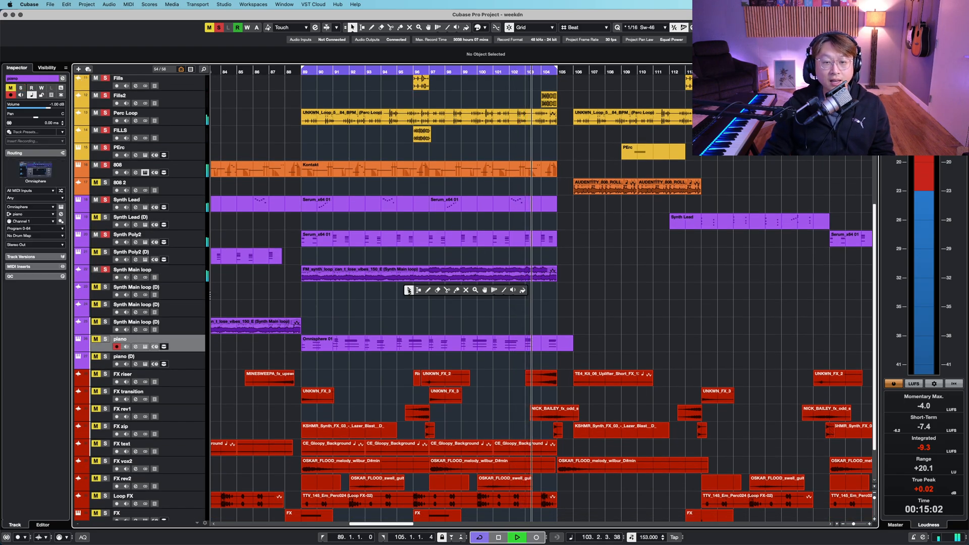
{"action": "scroll", "coordinate": [438, 288], "scroll_direction": "down", "scroll_amount": 3}
{"action": "key", "text": "s"}
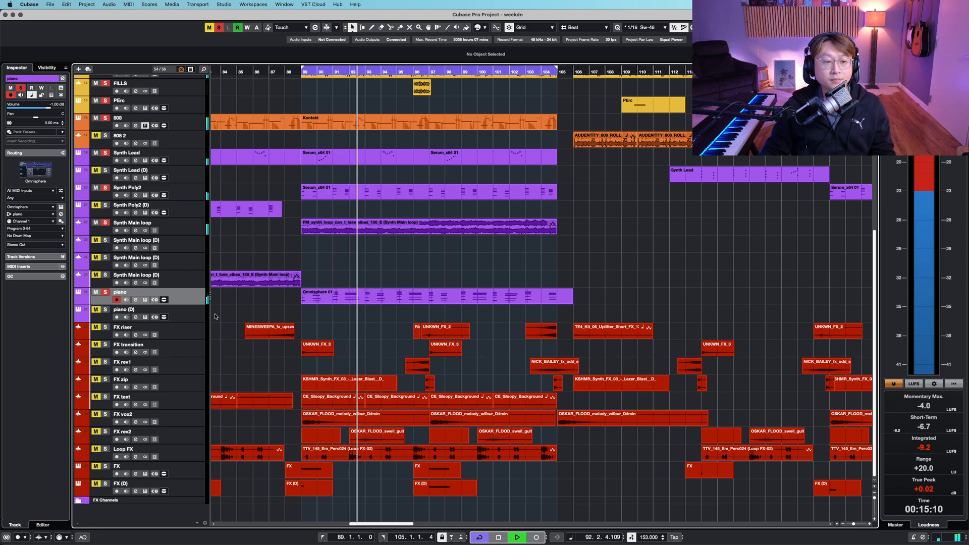
- Select the tracks from piano (D) down to FX (D) and review them while the loop plays
{"action": "left_click", "coordinate": [175, 310]}
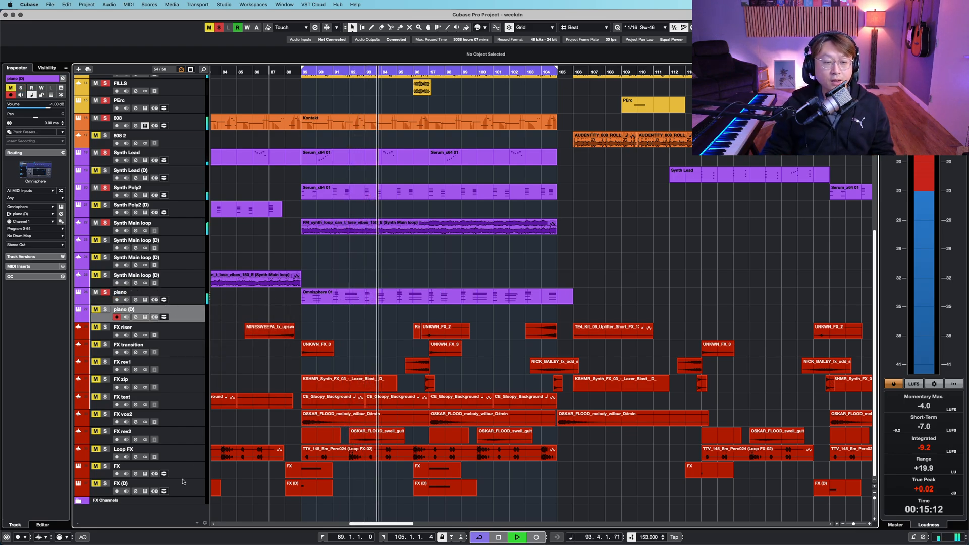
{"action": "left_click", "coordinate": [190, 484], "text": "shift"}
{"action": "key", "text": "shift+h"}
{"action": "scroll", "coordinate": [329, 411], "scroll_direction": "down", "scroll_amount": 4}
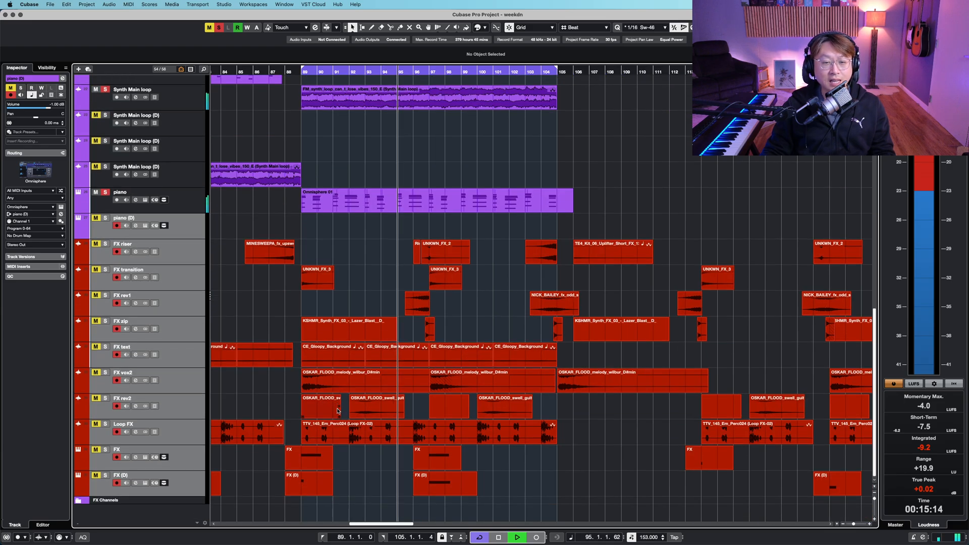
{"action": "key", "text": "shift+g"}
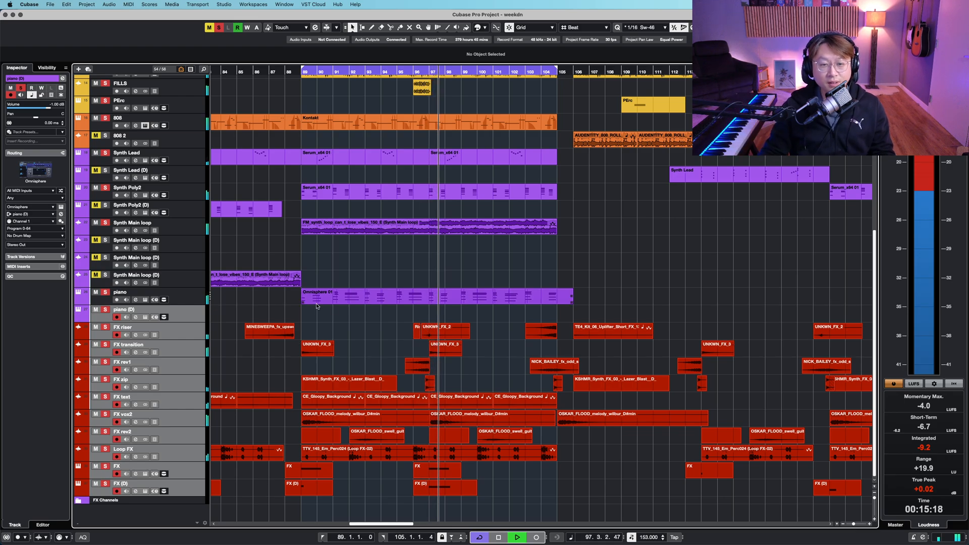
{"action": "scroll", "coordinate": [373, 313], "scroll_direction": "up", "scroll_amount": 8}
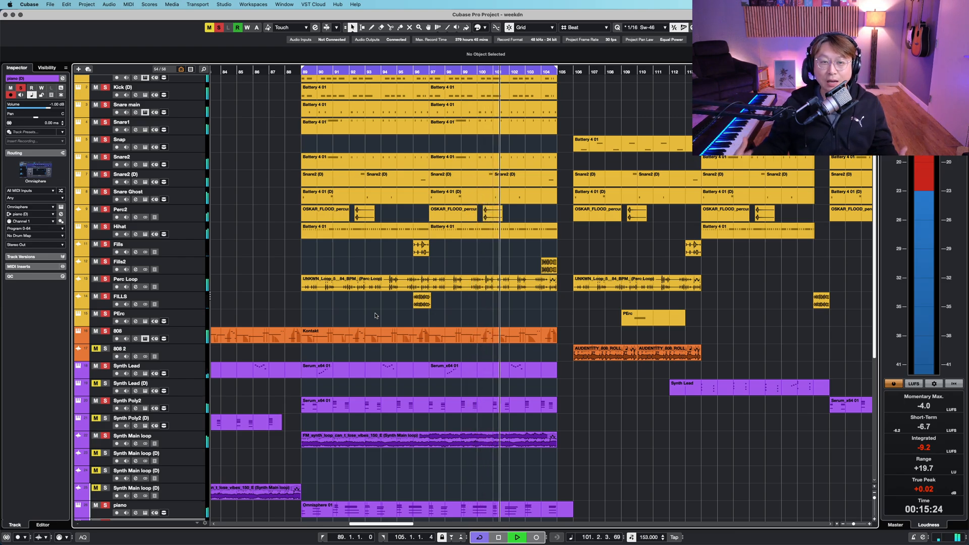
{"action": "scroll", "coordinate": [379, 312], "scroll_direction": "down", "scroll_amount": 8}
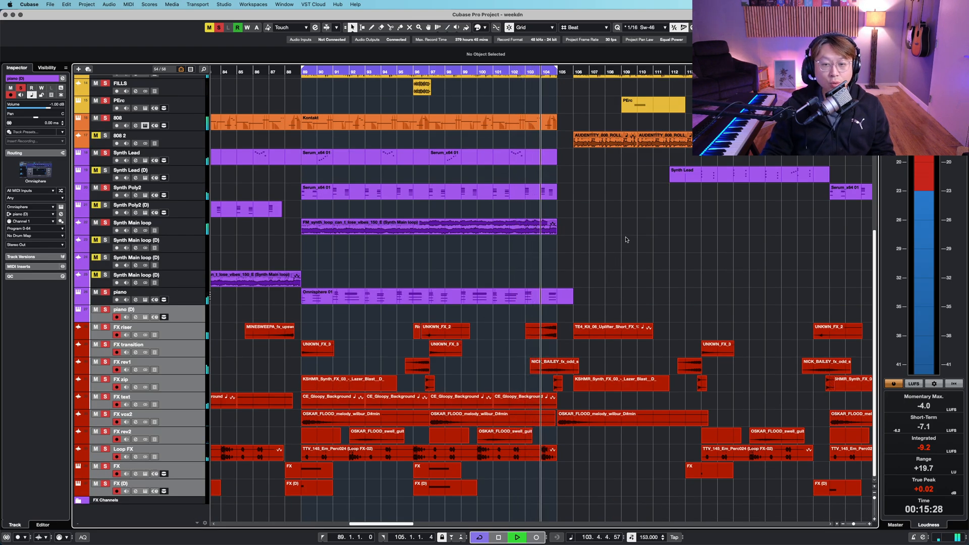
- Stop playback and deactivate all solo and mute states
{"action": "key", "text": "space"}
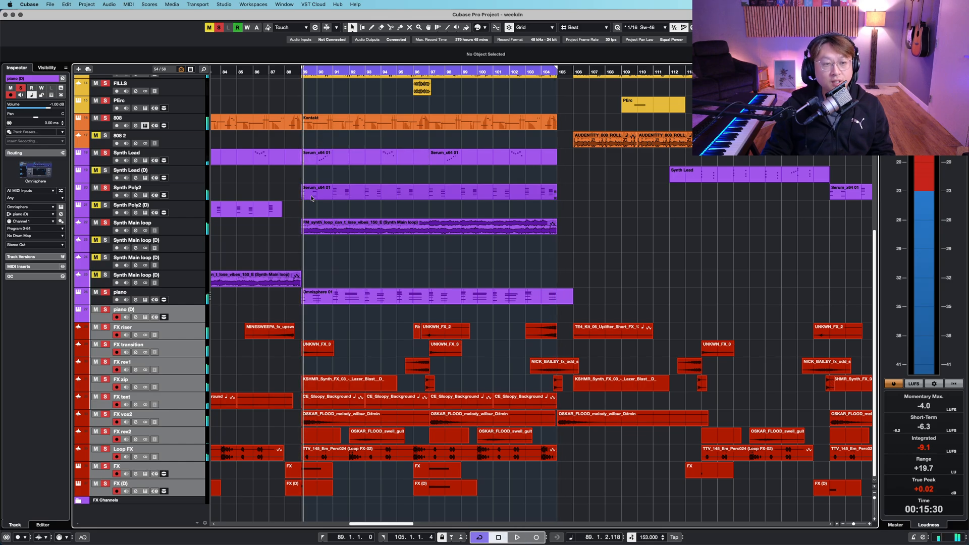
{"action": "left_click", "coordinate": [219, 27]}
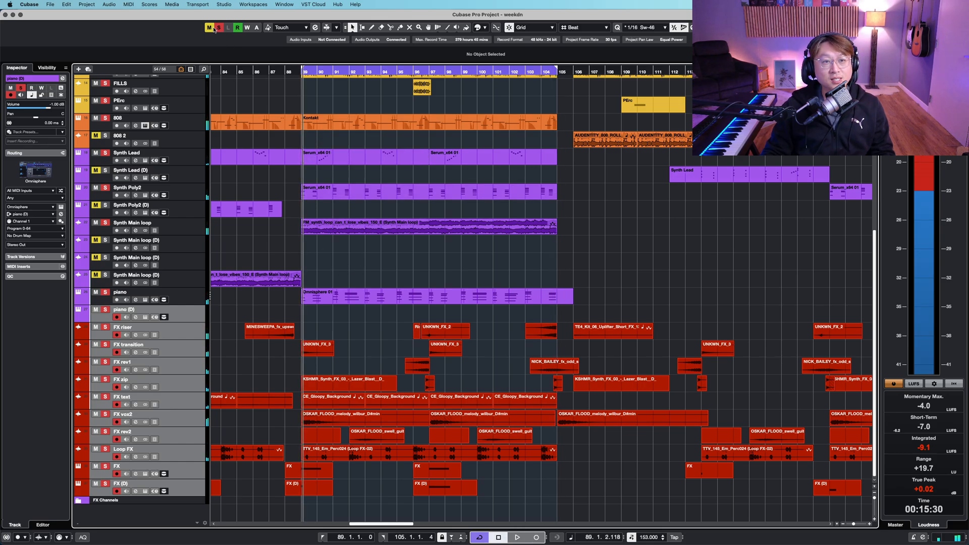
{"action": "left_click", "coordinate": [209, 27]}
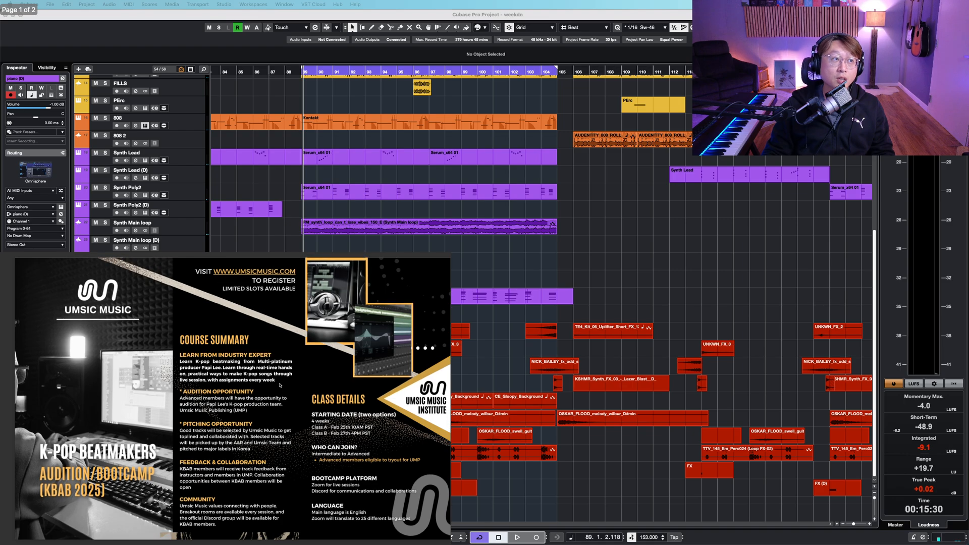
- Page through the K-Pop Beatmakers bootcamp flyer
{"action": "right_click", "coordinate": [685, 259]}
{"action": "left_click", "coordinate": [658, 252]}
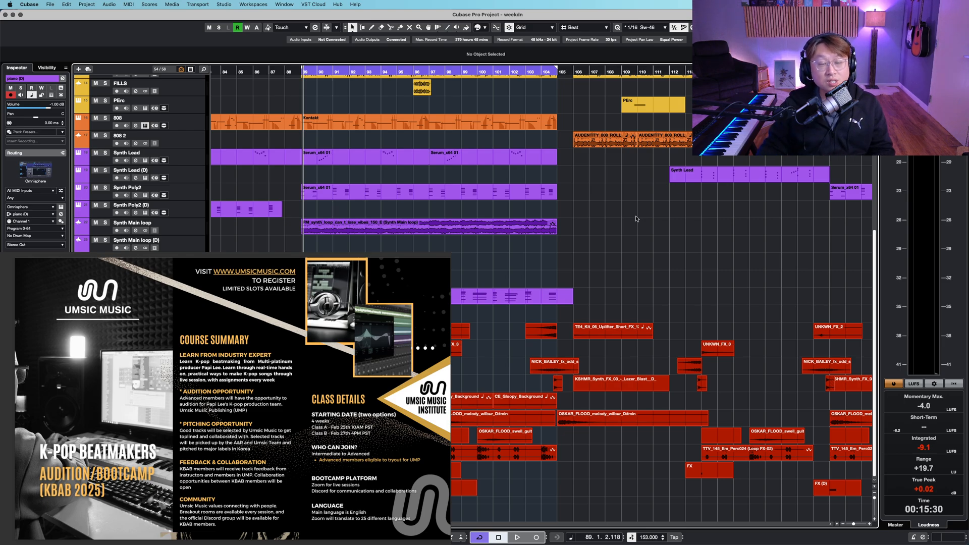
{"action": "left_click", "coordinate": [465, 230]}
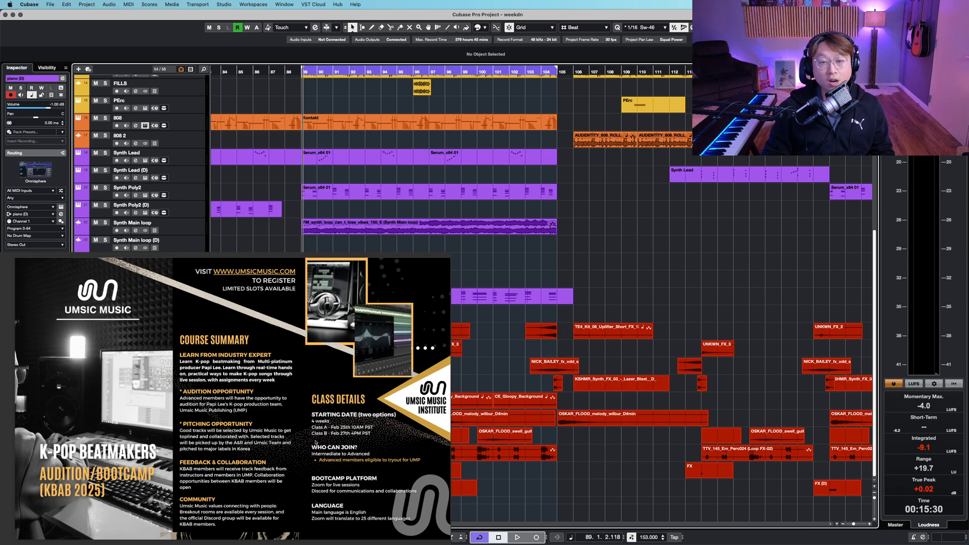
{"action": "scroll", "coordinate": [304, 448], "scroll_direction": "down", "scroll_amount": 5}
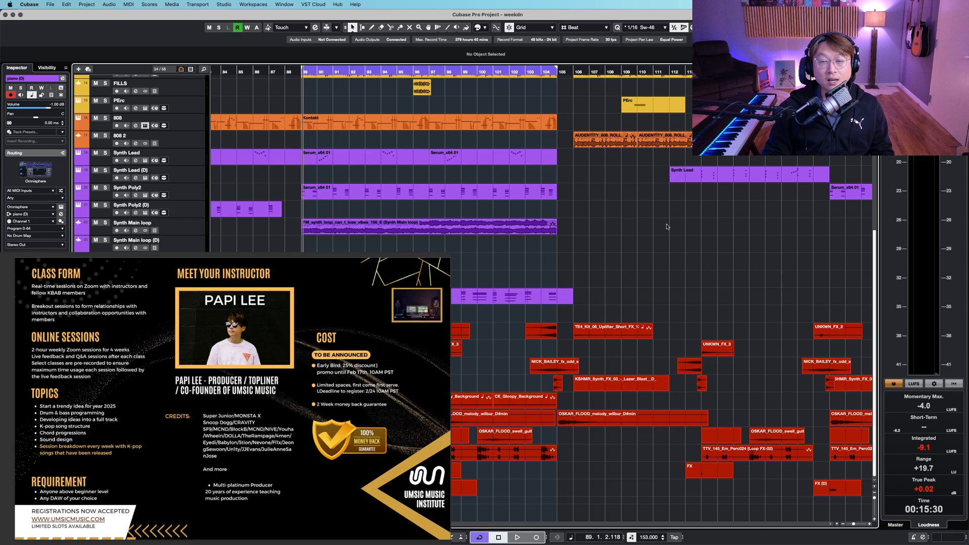
{"action": "scroll", "coordinate": [667, 227], "scroll_direction": "up", "scroll_amount": 10}
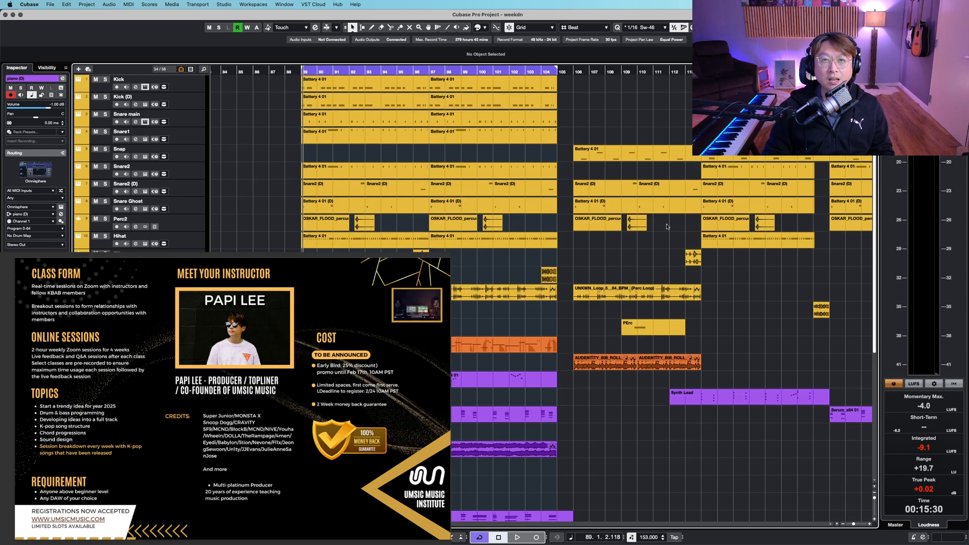
{"action": "scroll", "coordinate": [666, 226], "scroll_direction": "down", "scroll_amount": 10}
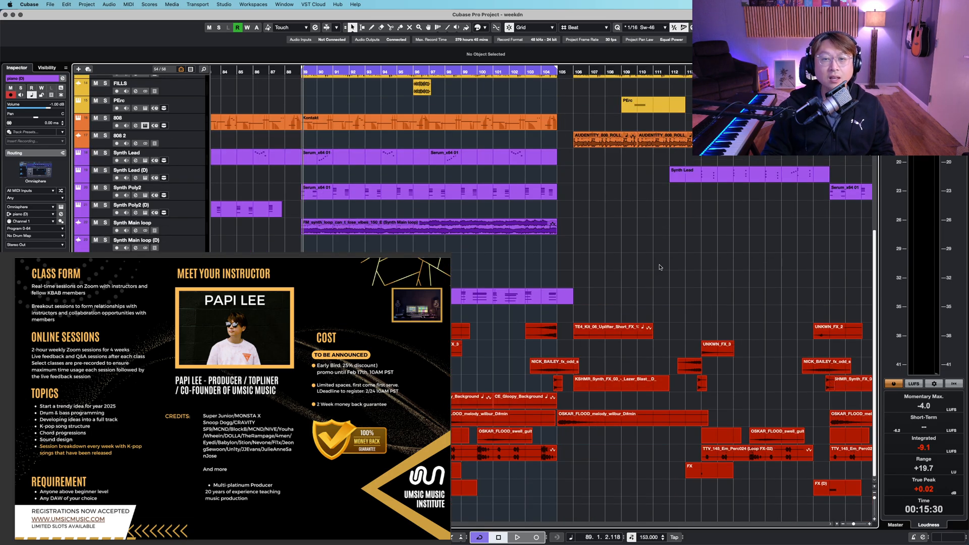